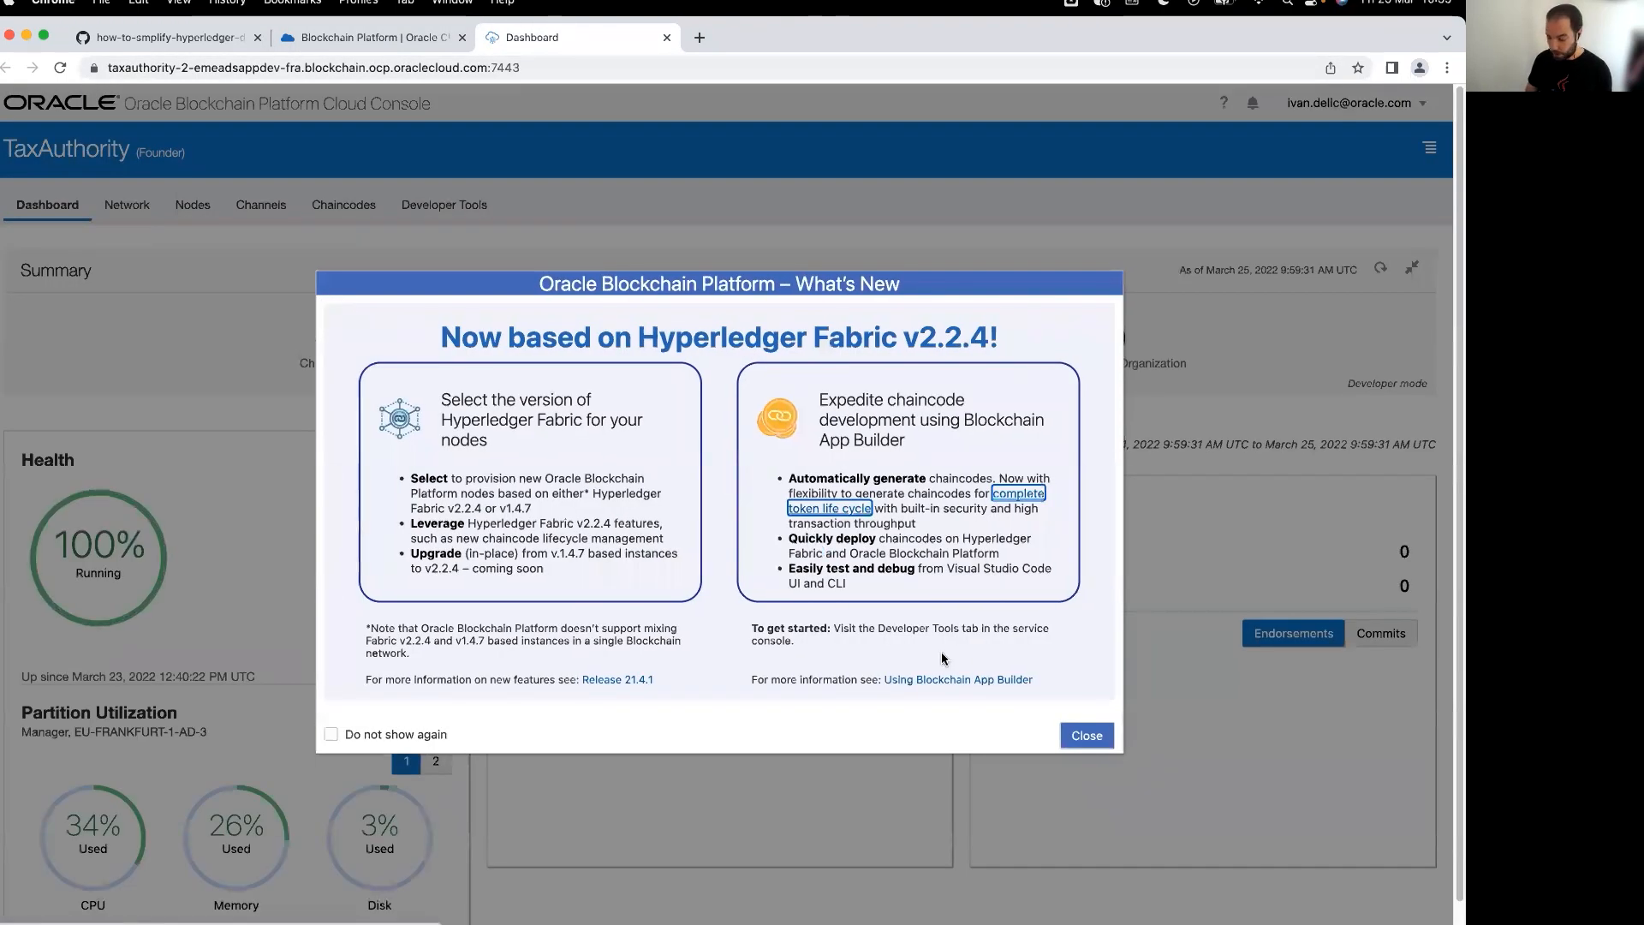
- Dismiss the What's New notice and show the organizations in the TaxAuthority network
left_click(1086, 736)
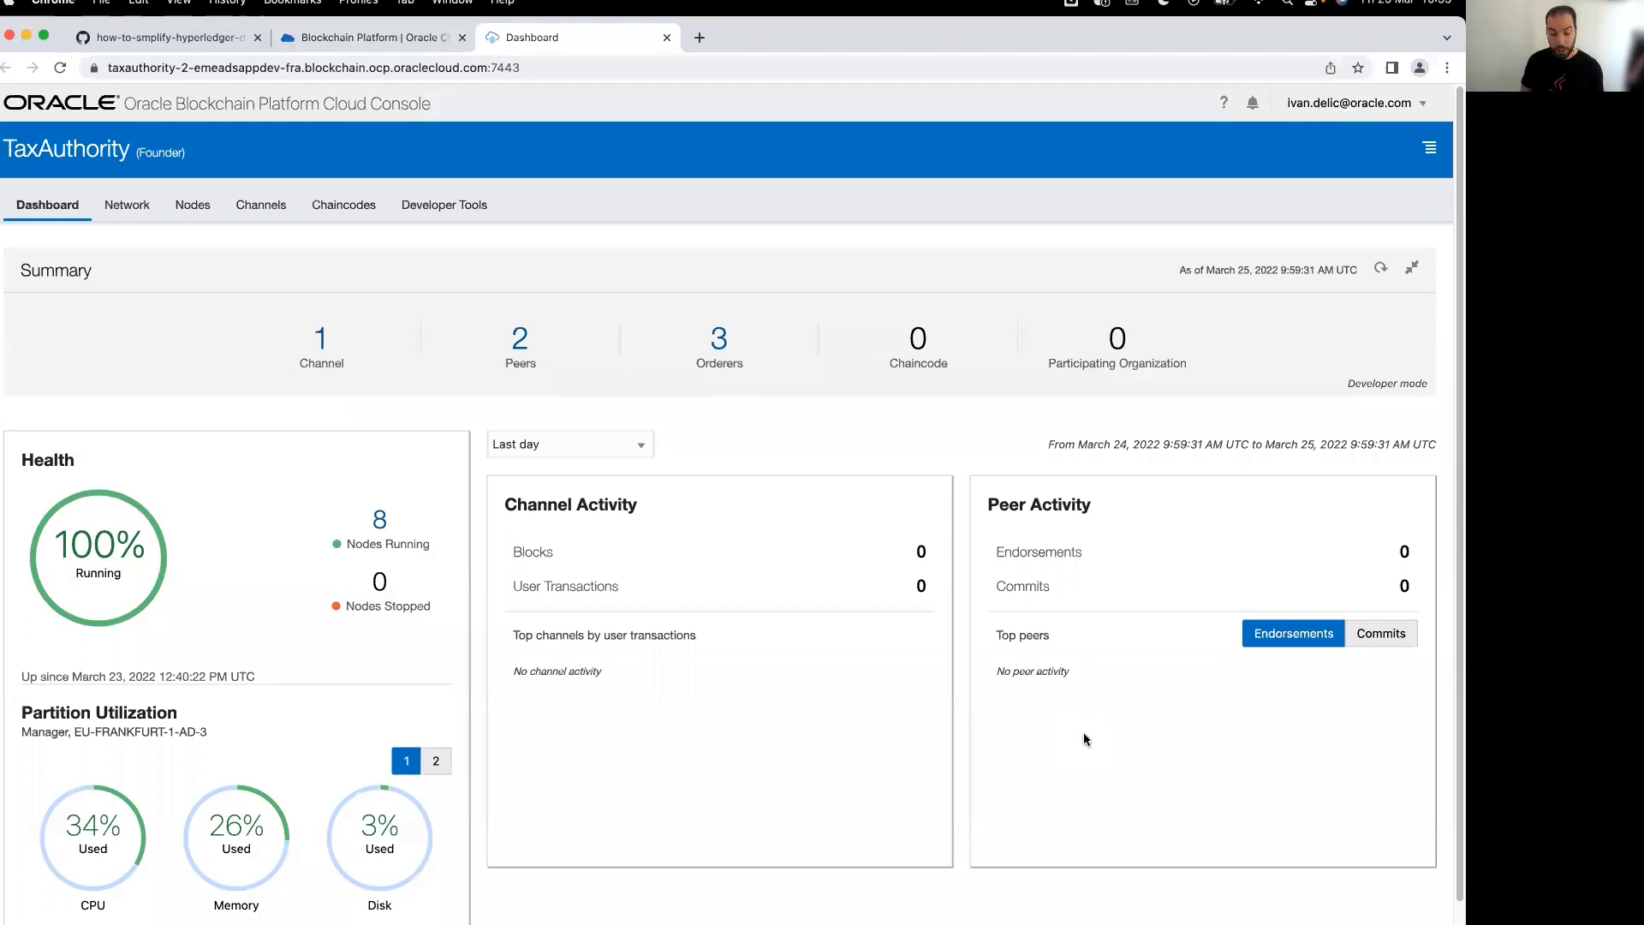
left_click(127, 205)
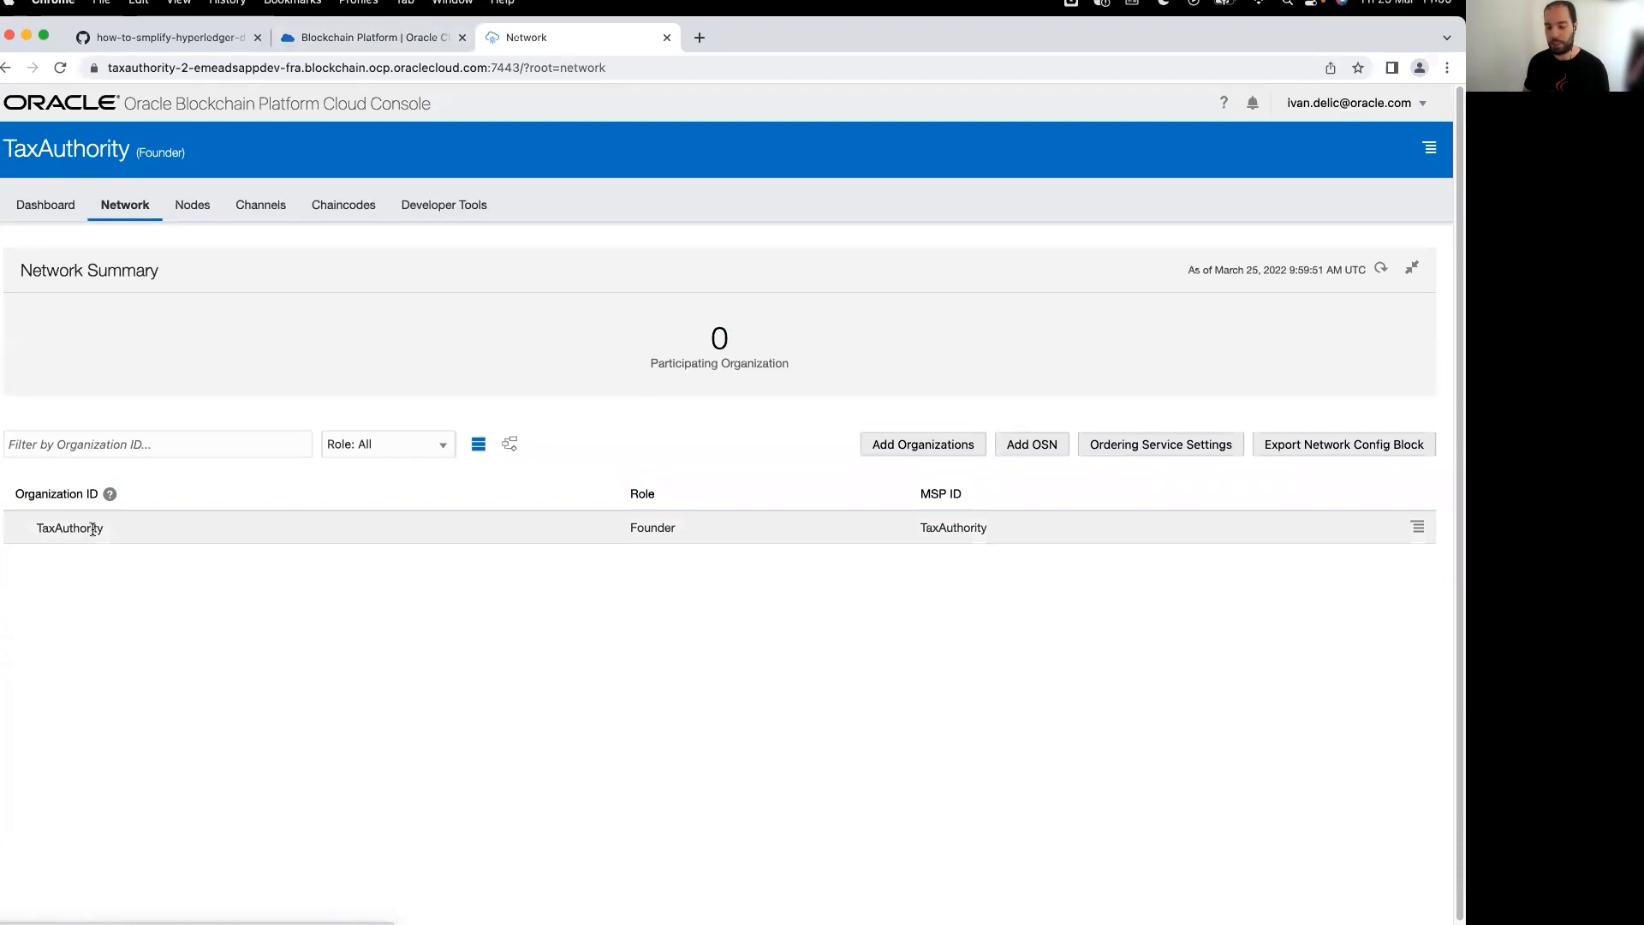
- Open the service console of the WorkPension platform instance and export its organization certificates to a JSON file
left_click(343, 37)
left_click(205, 163)
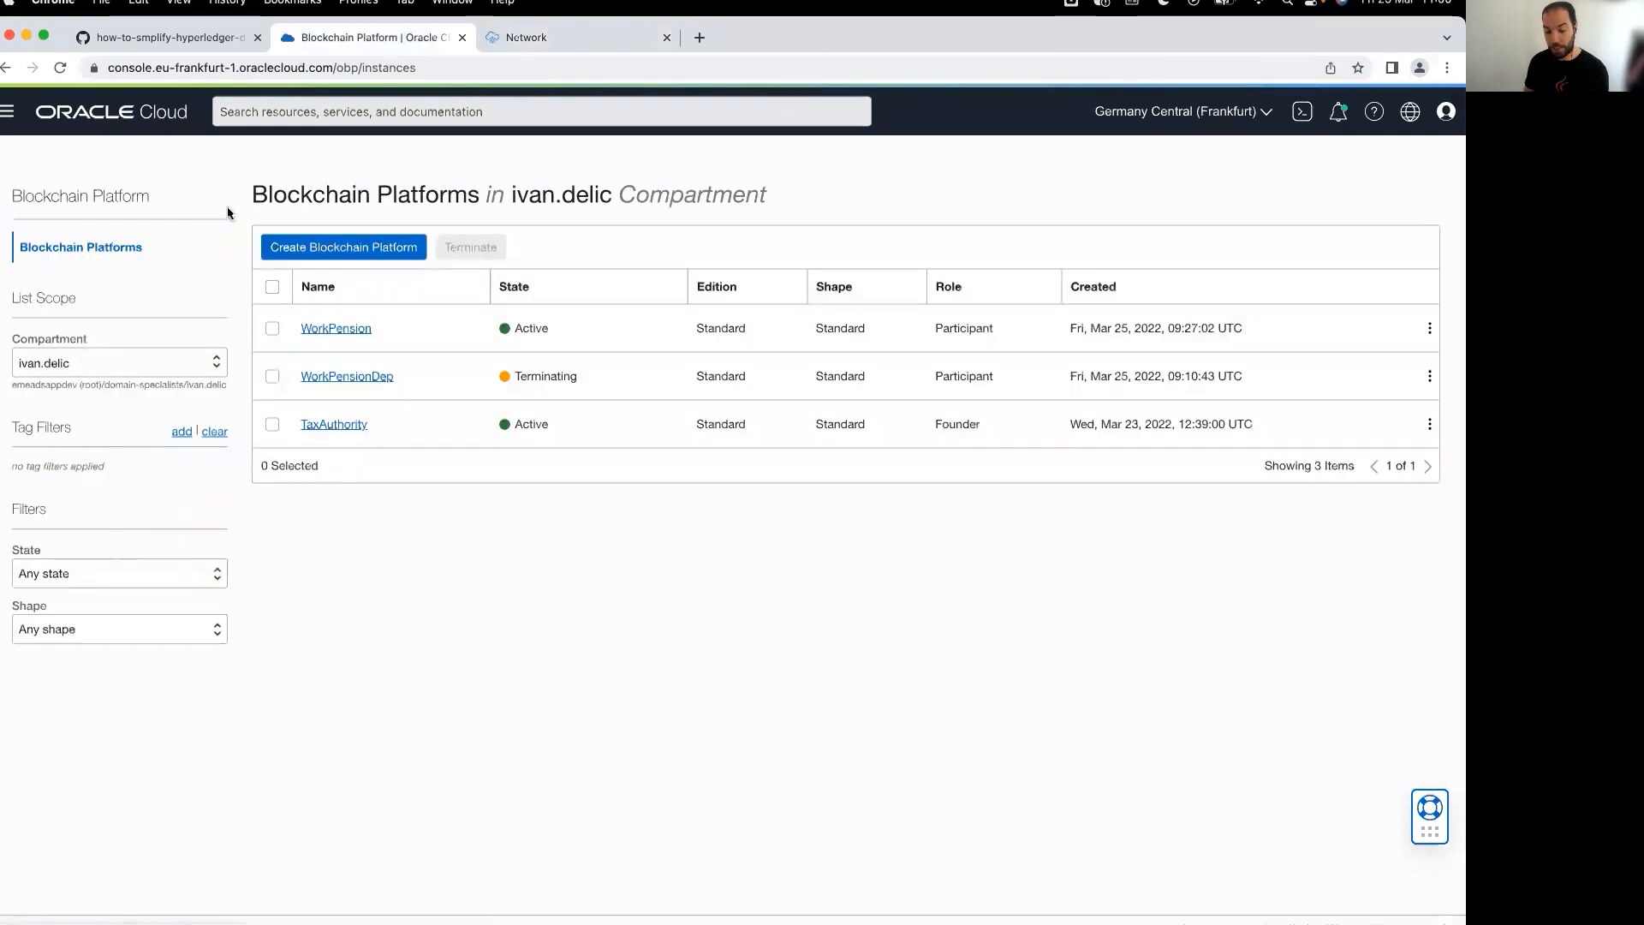
double_click(980, 330)
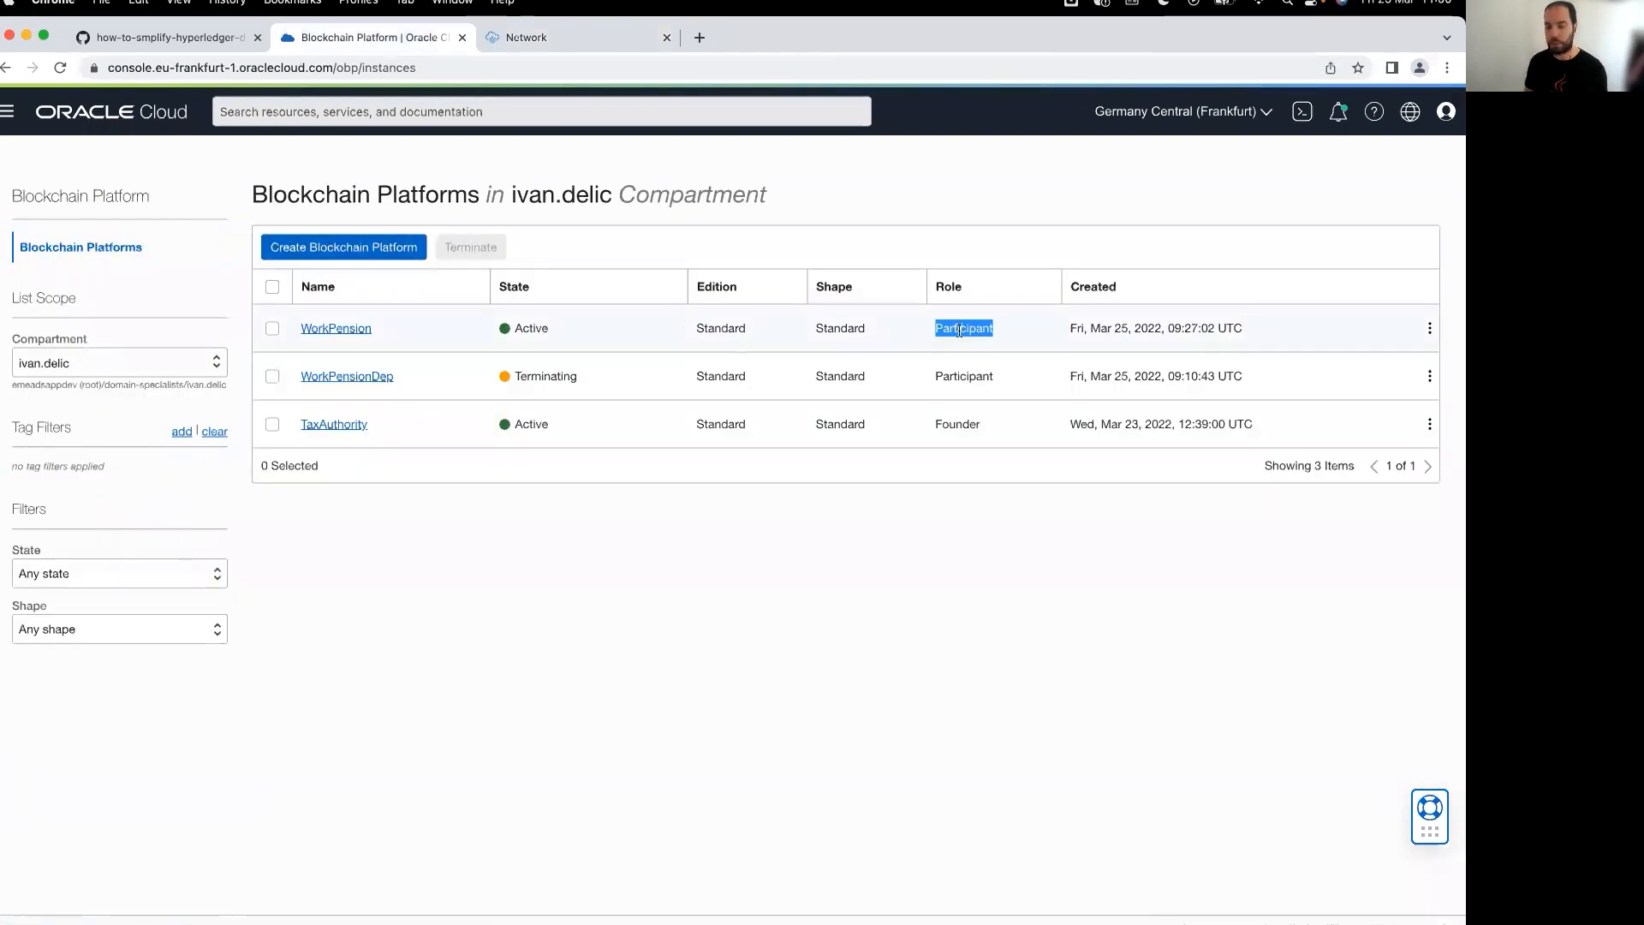
left_click(324, 331)
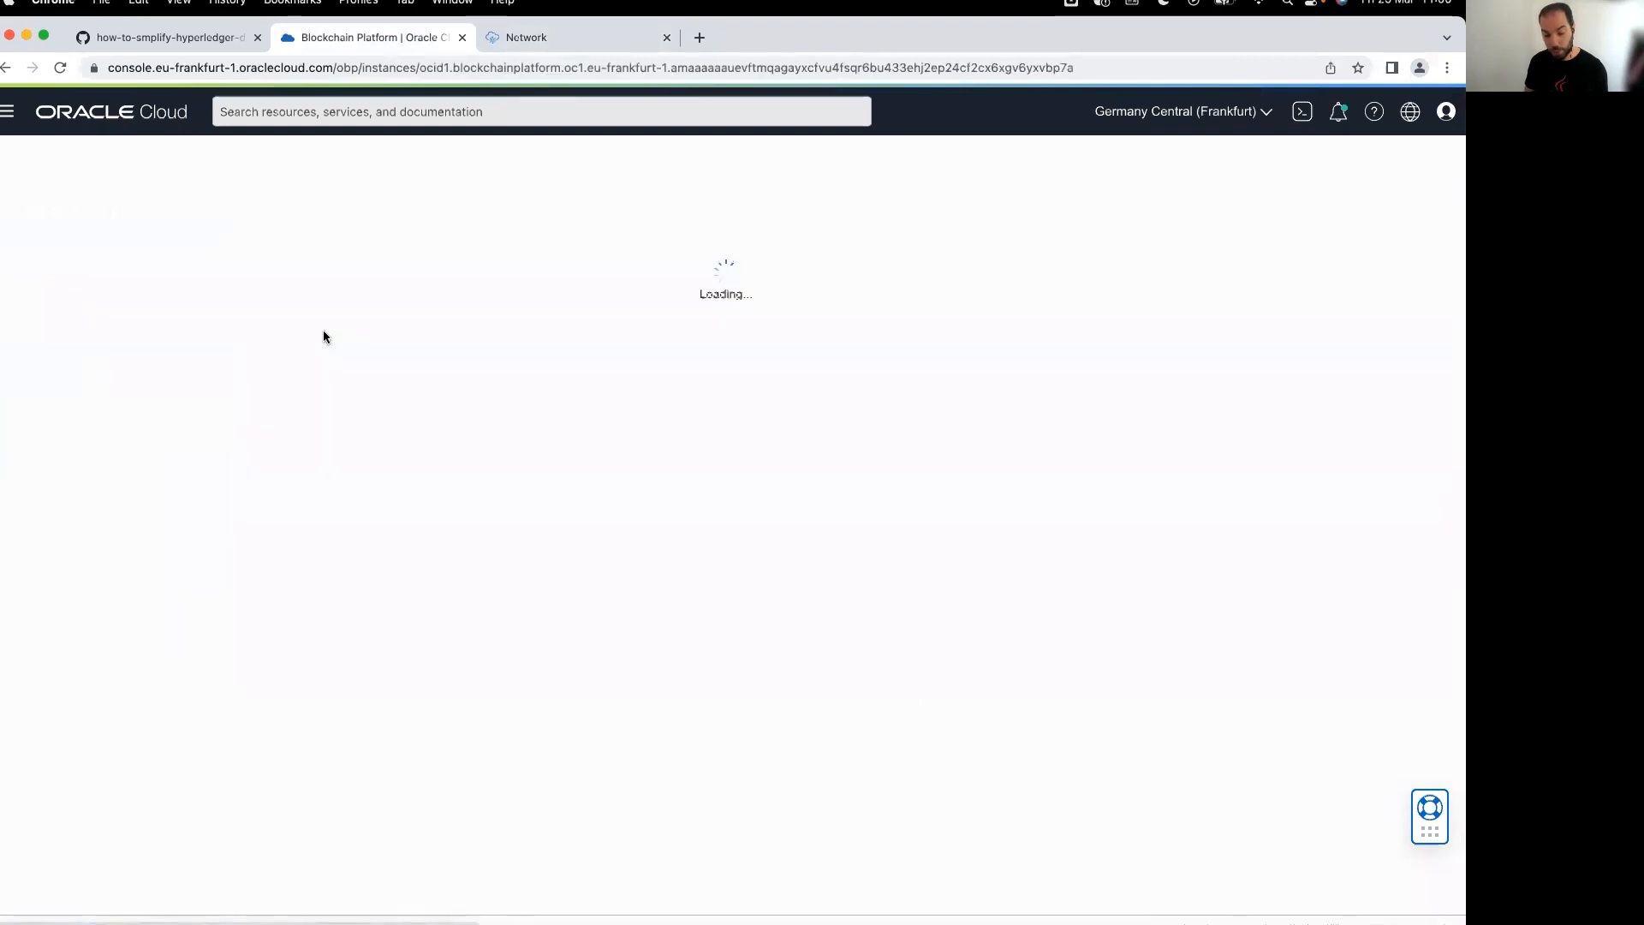
left_click(321, 257)
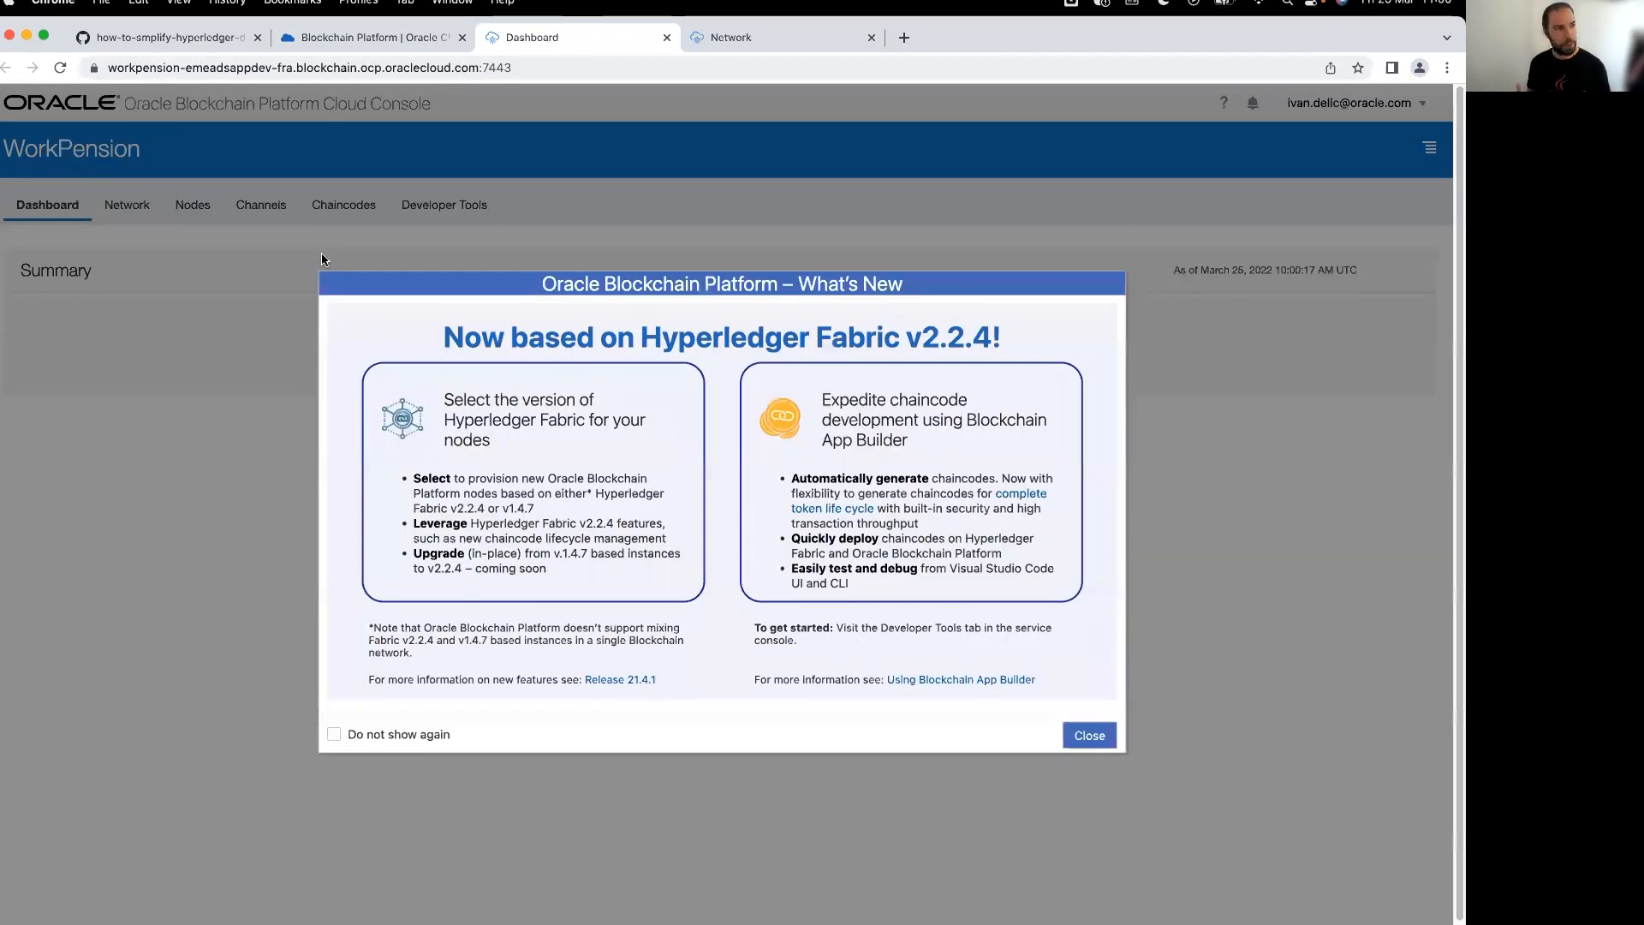
left_click(1101, 738)
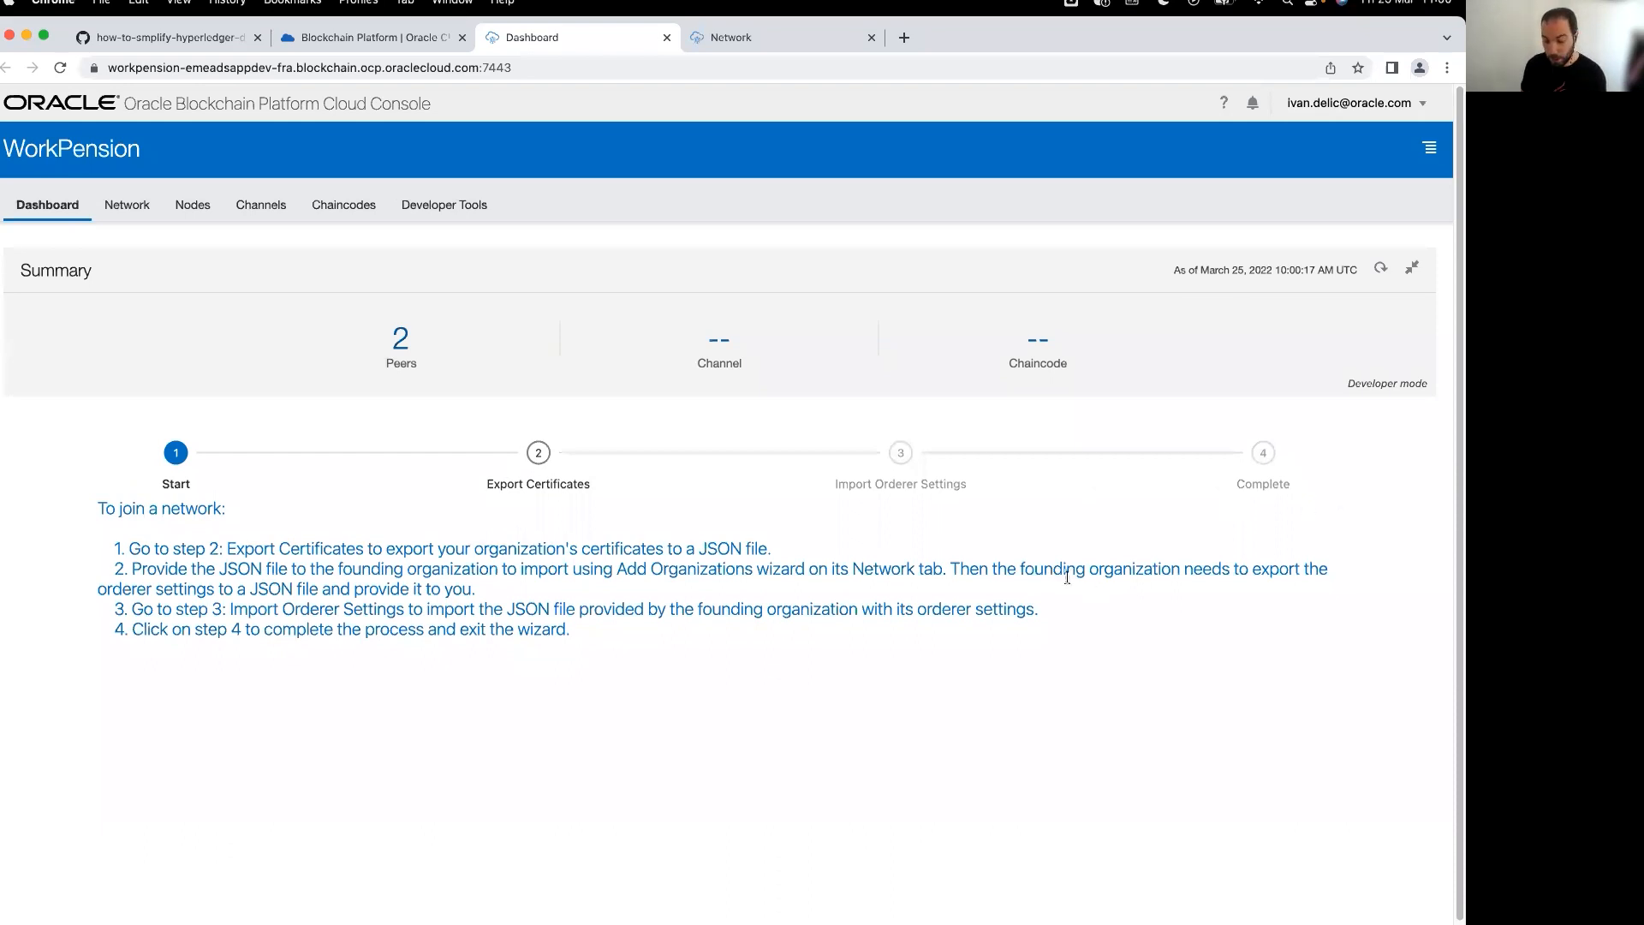
left_click(538, 457)
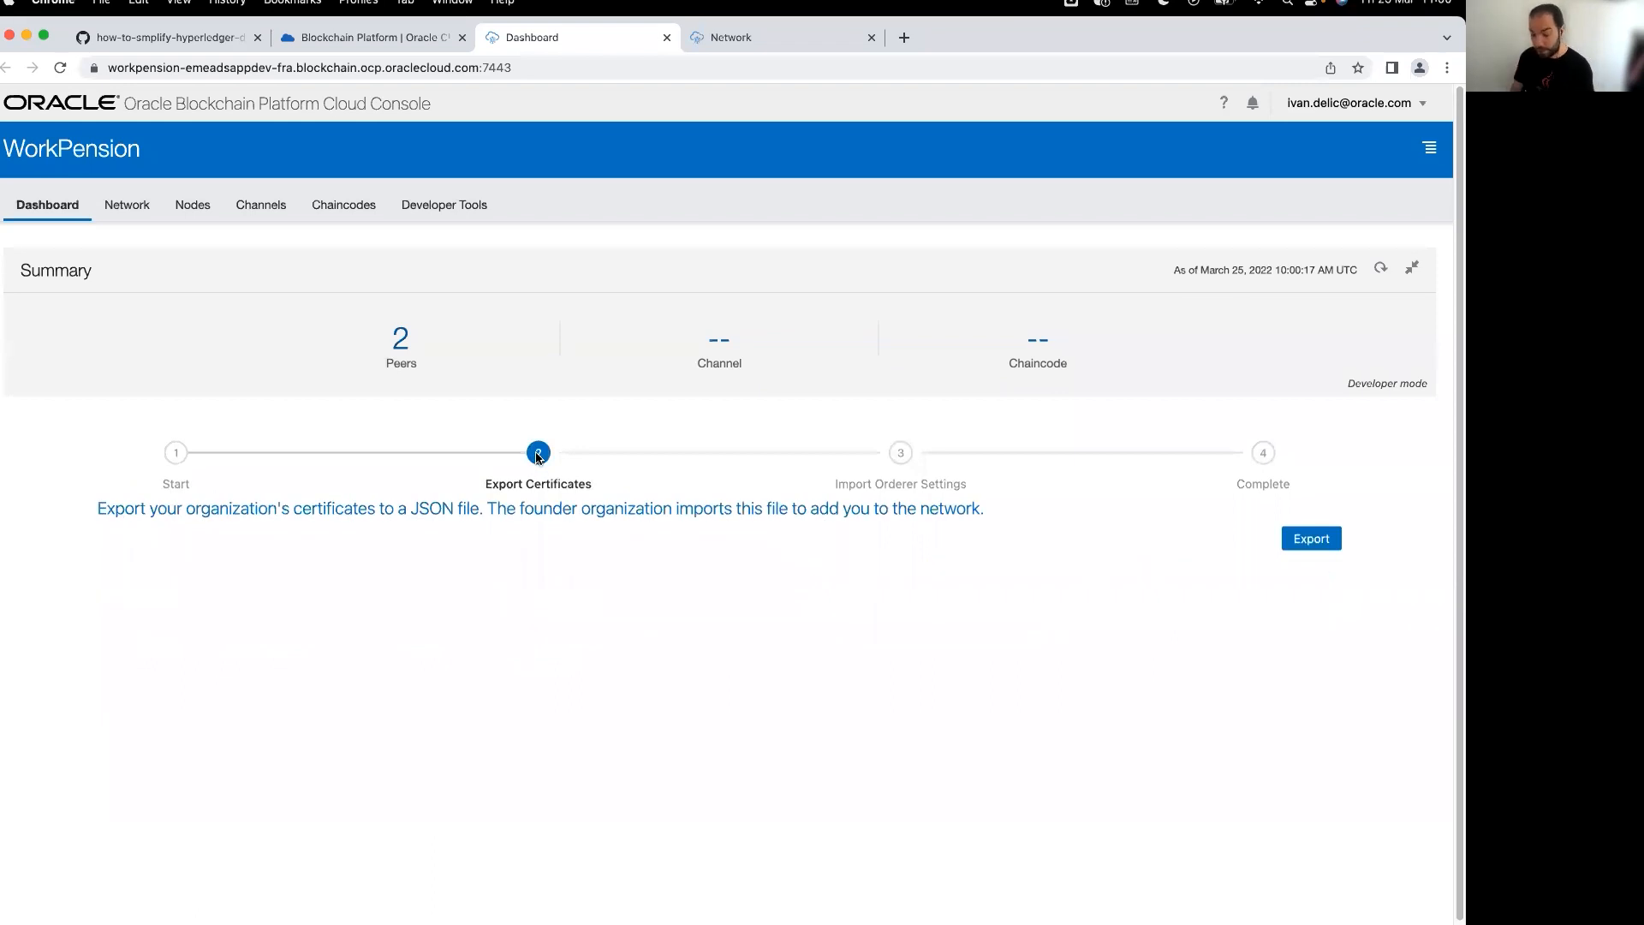
left_click(1319, 540)
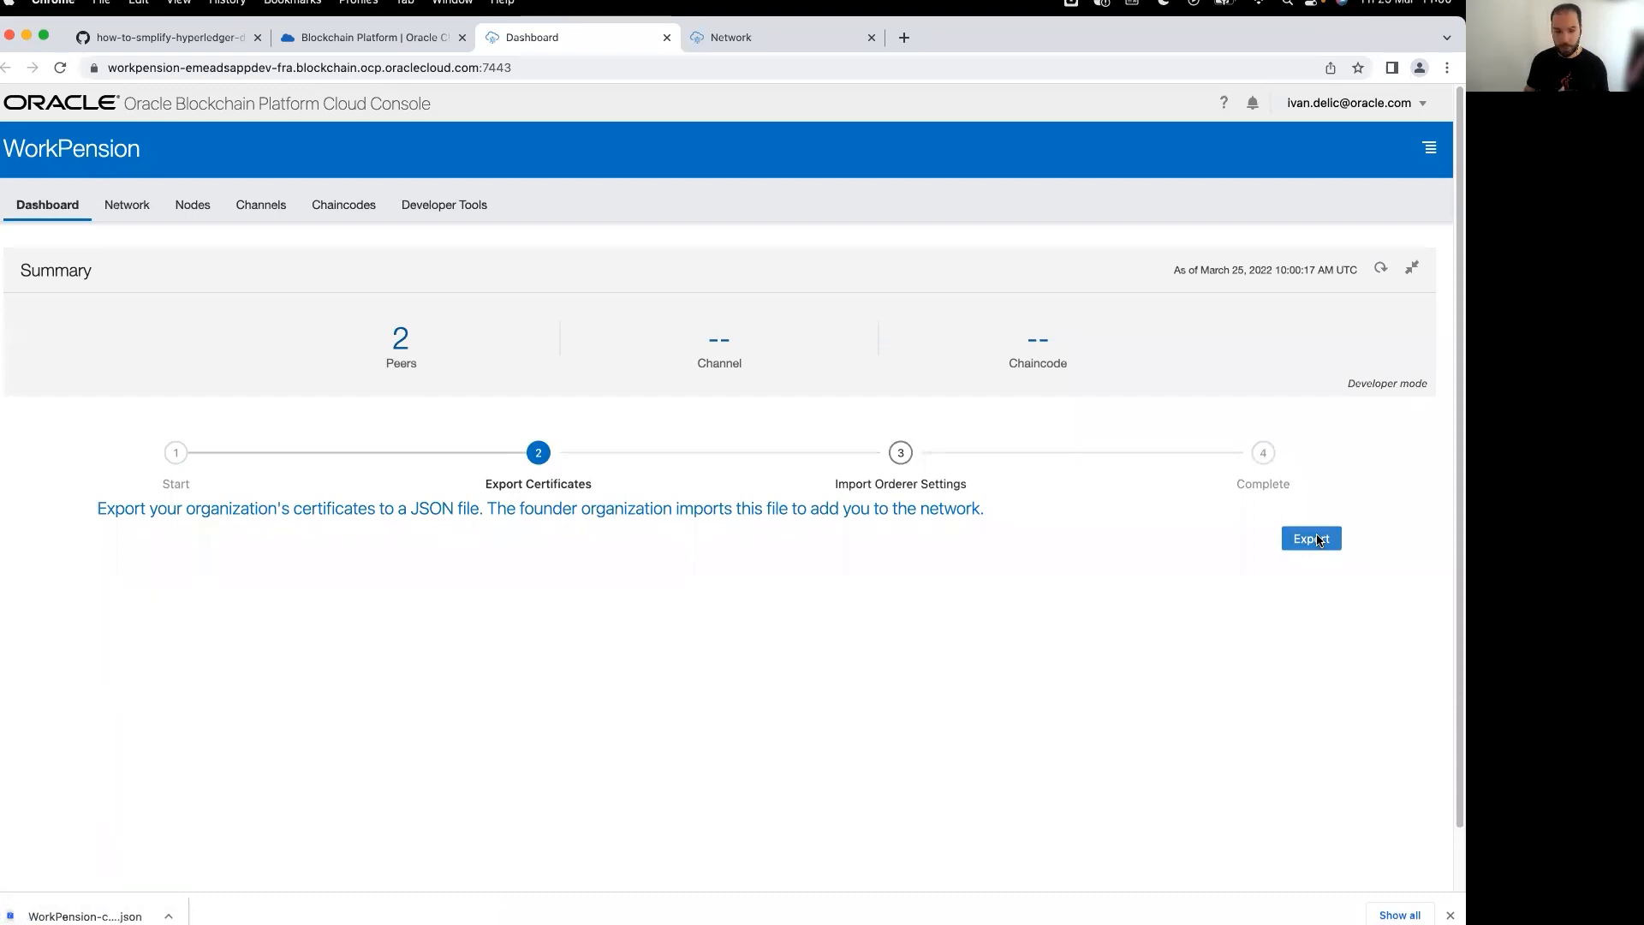
- Add WorkPension to the TaxAuthority network using WorkPension-certificates.json, and export the founder's orderer settings
left_click(727, 44)
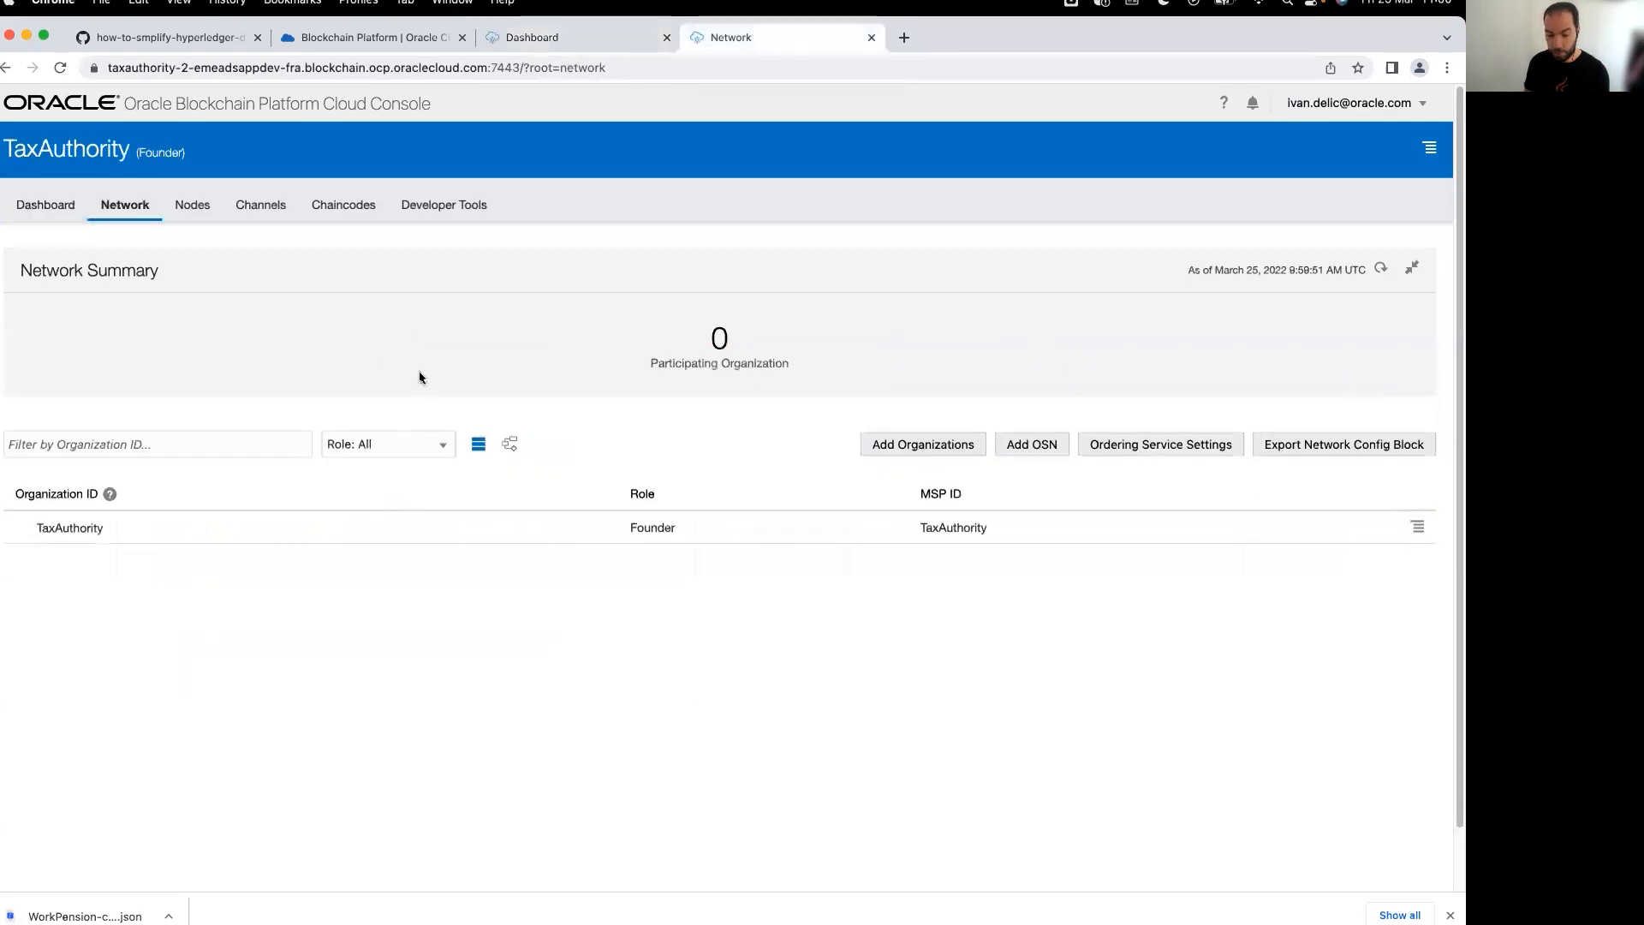
double_click(82, 147)
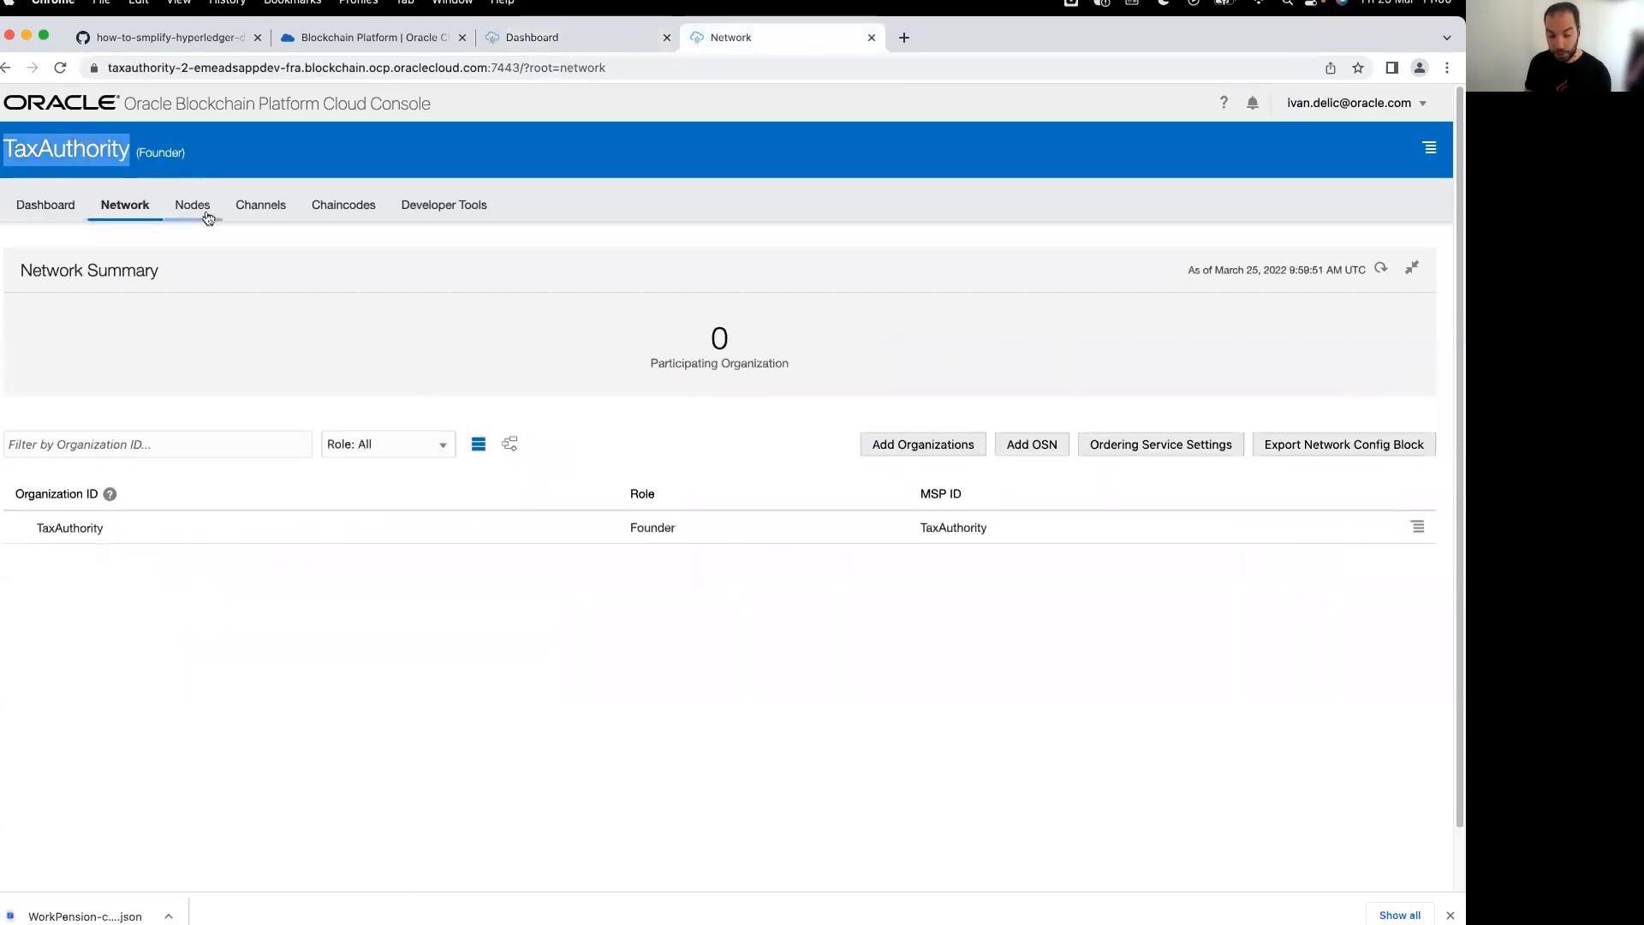
left_click(897, 441)
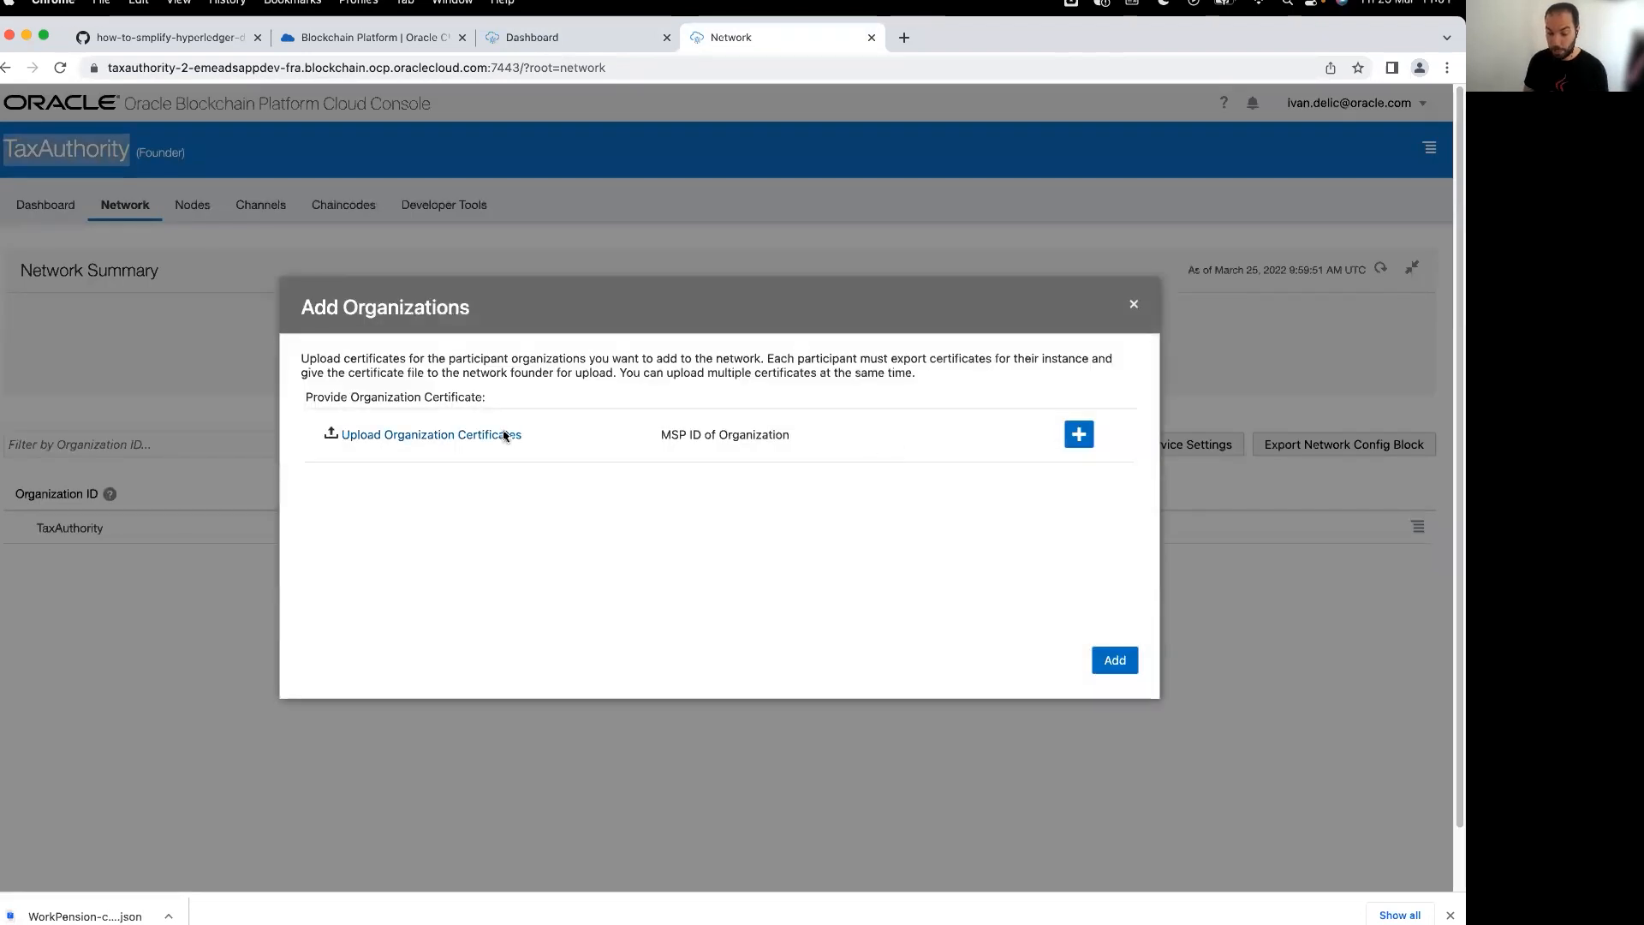
left_click(505, 436)
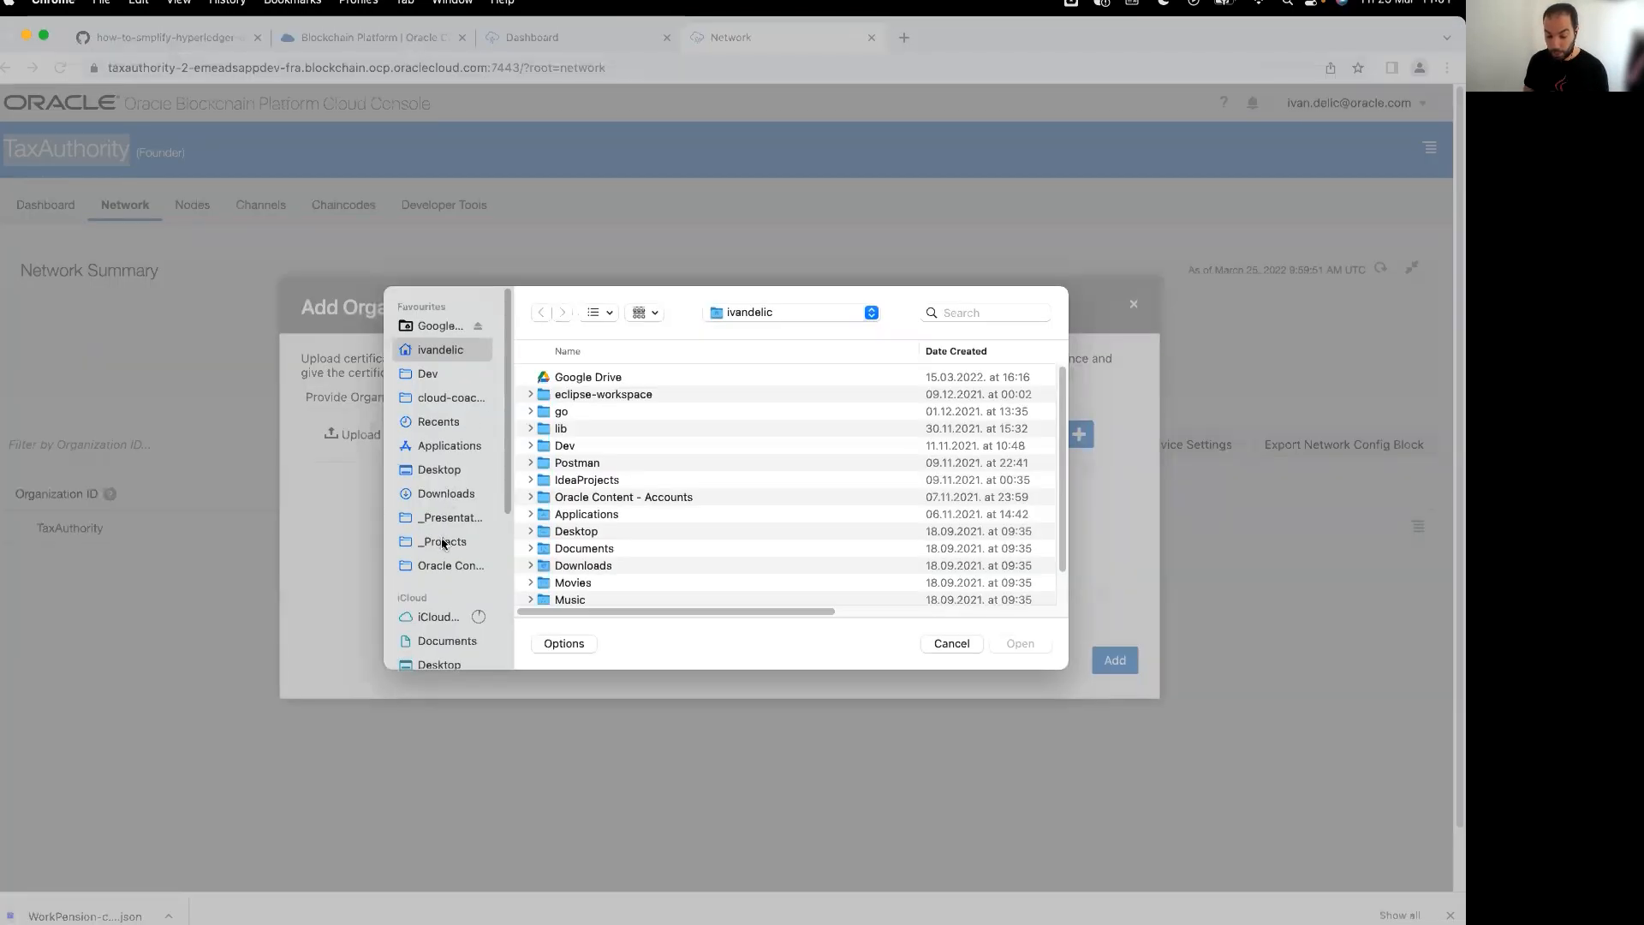
left_click(443, 494)
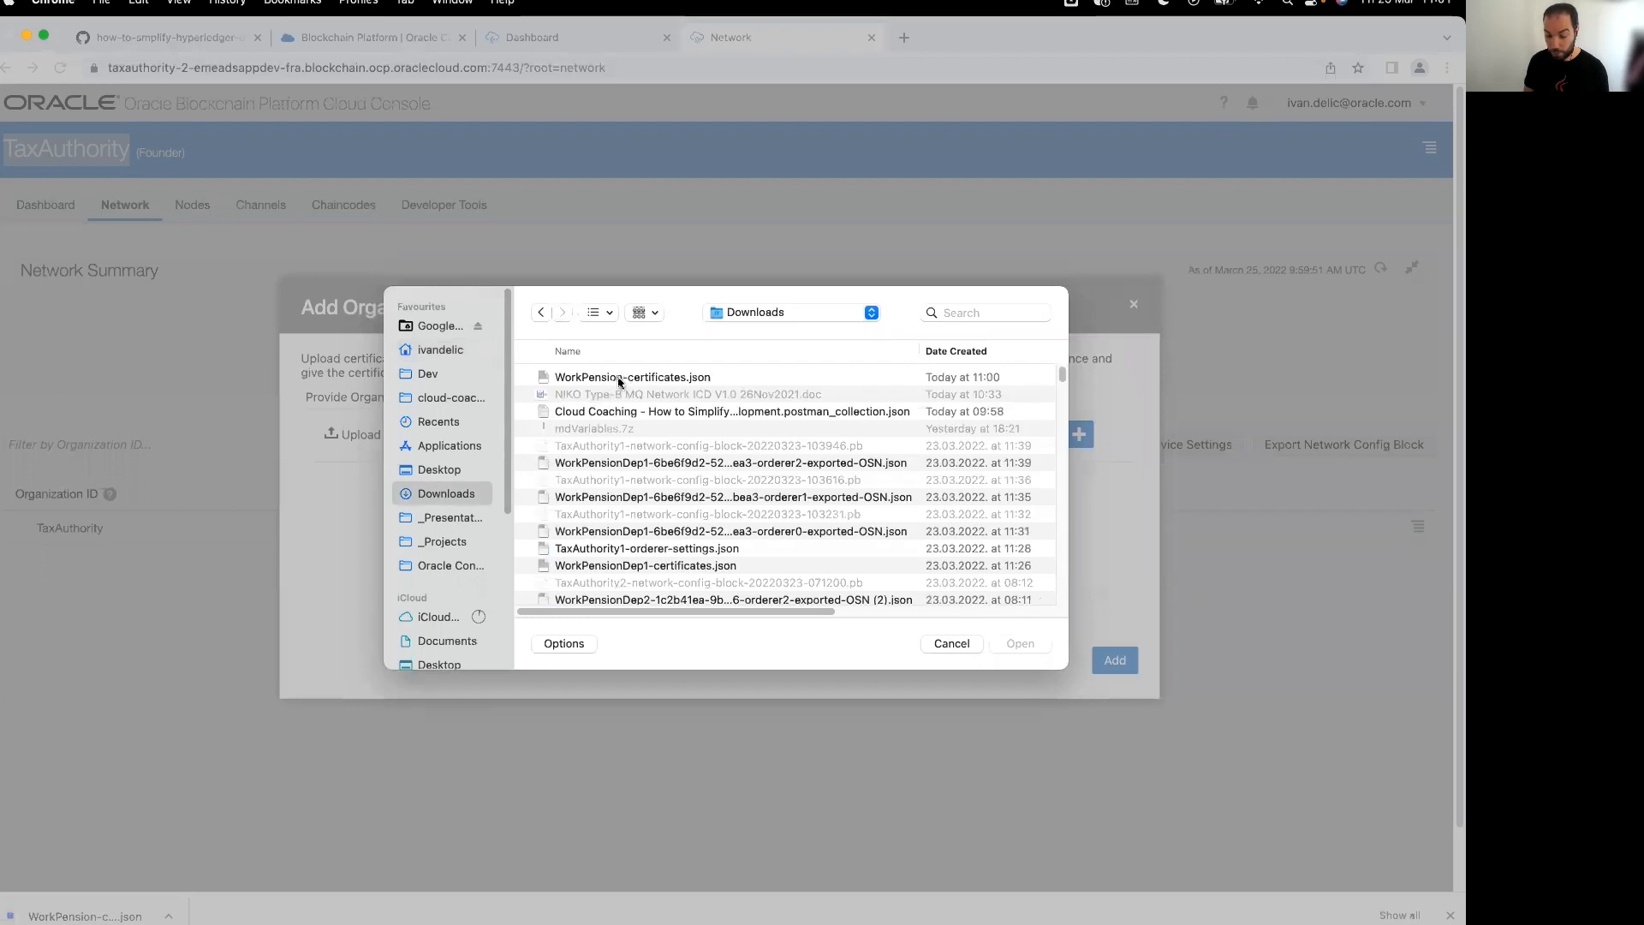
double_click(615, 377)
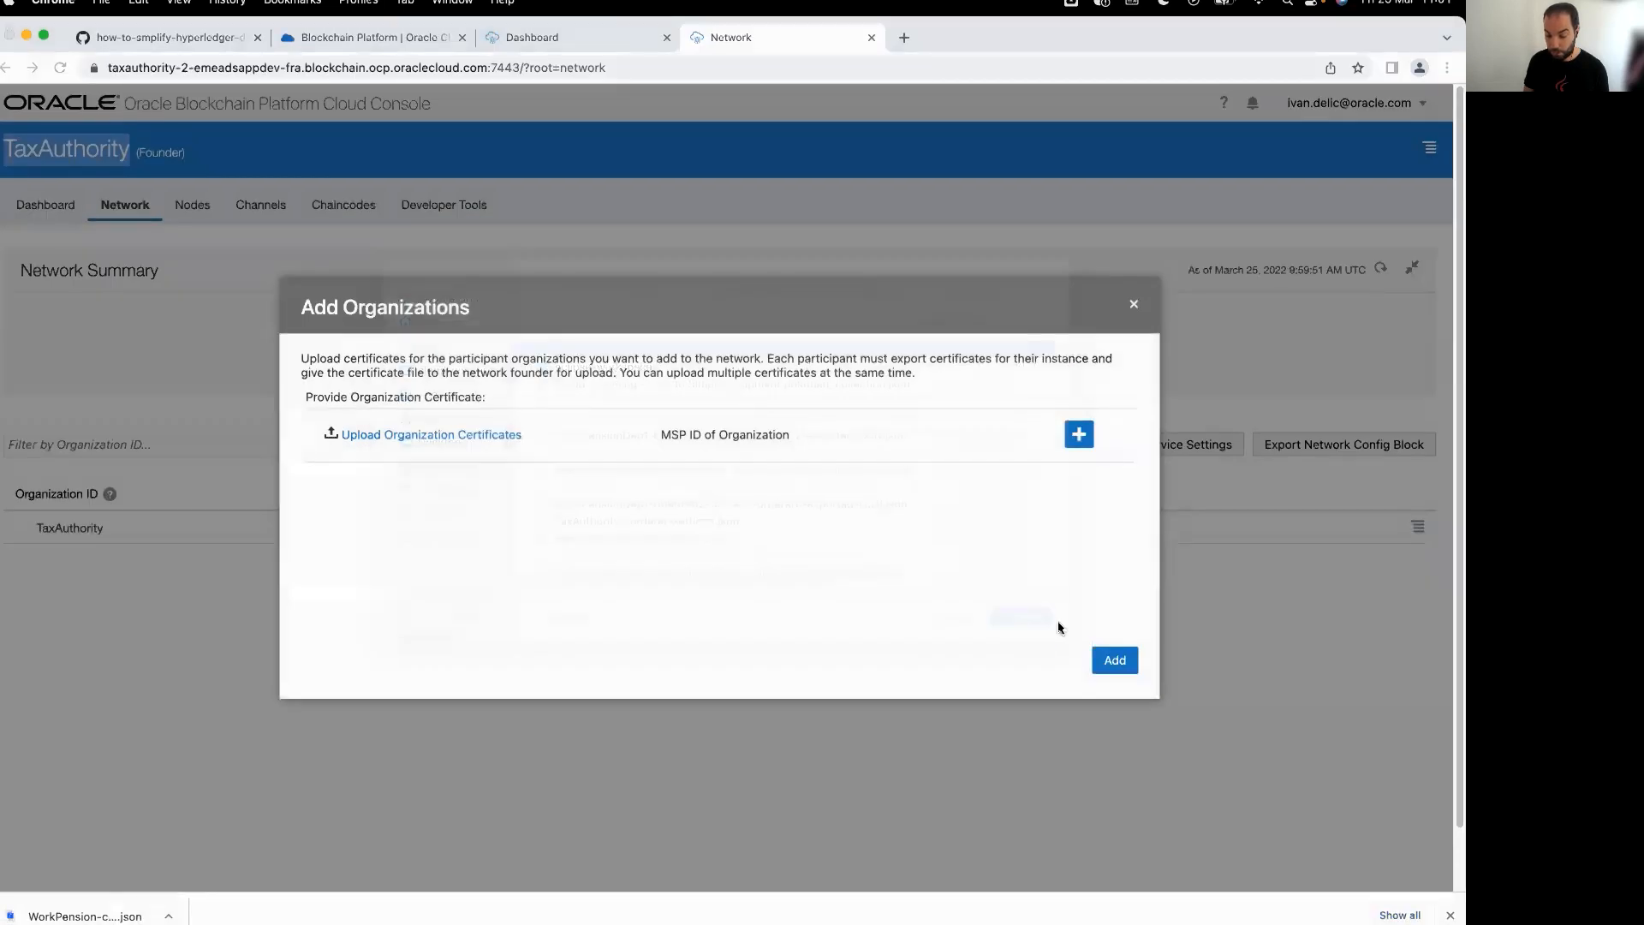
left_click(1109, 661)
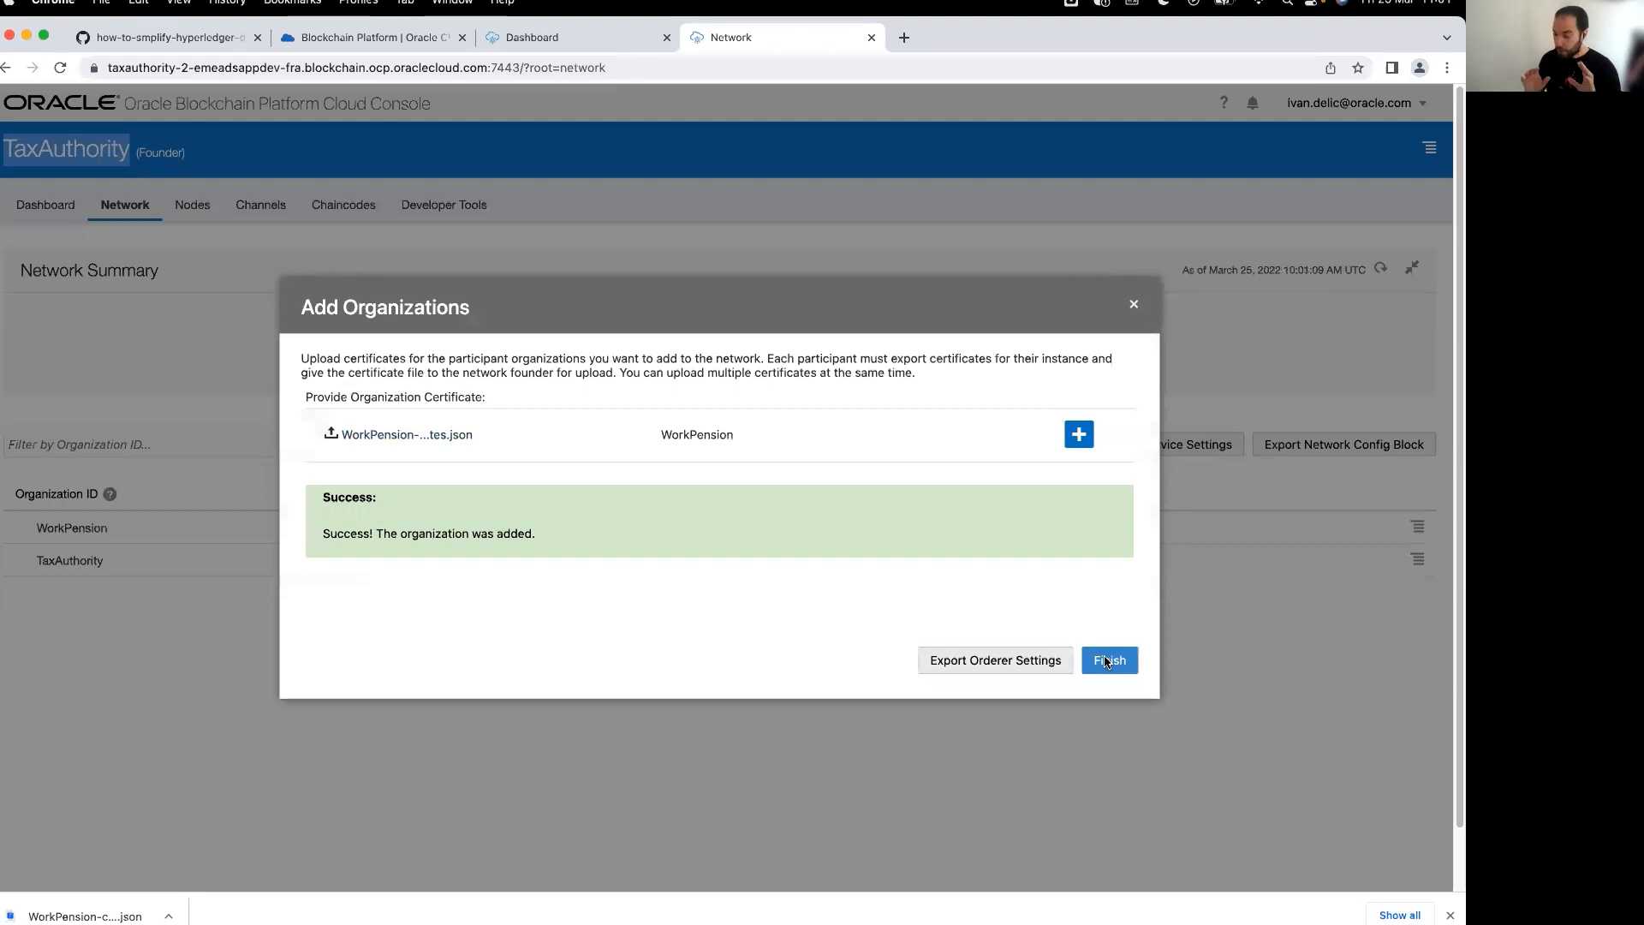
left_click(974, 659)
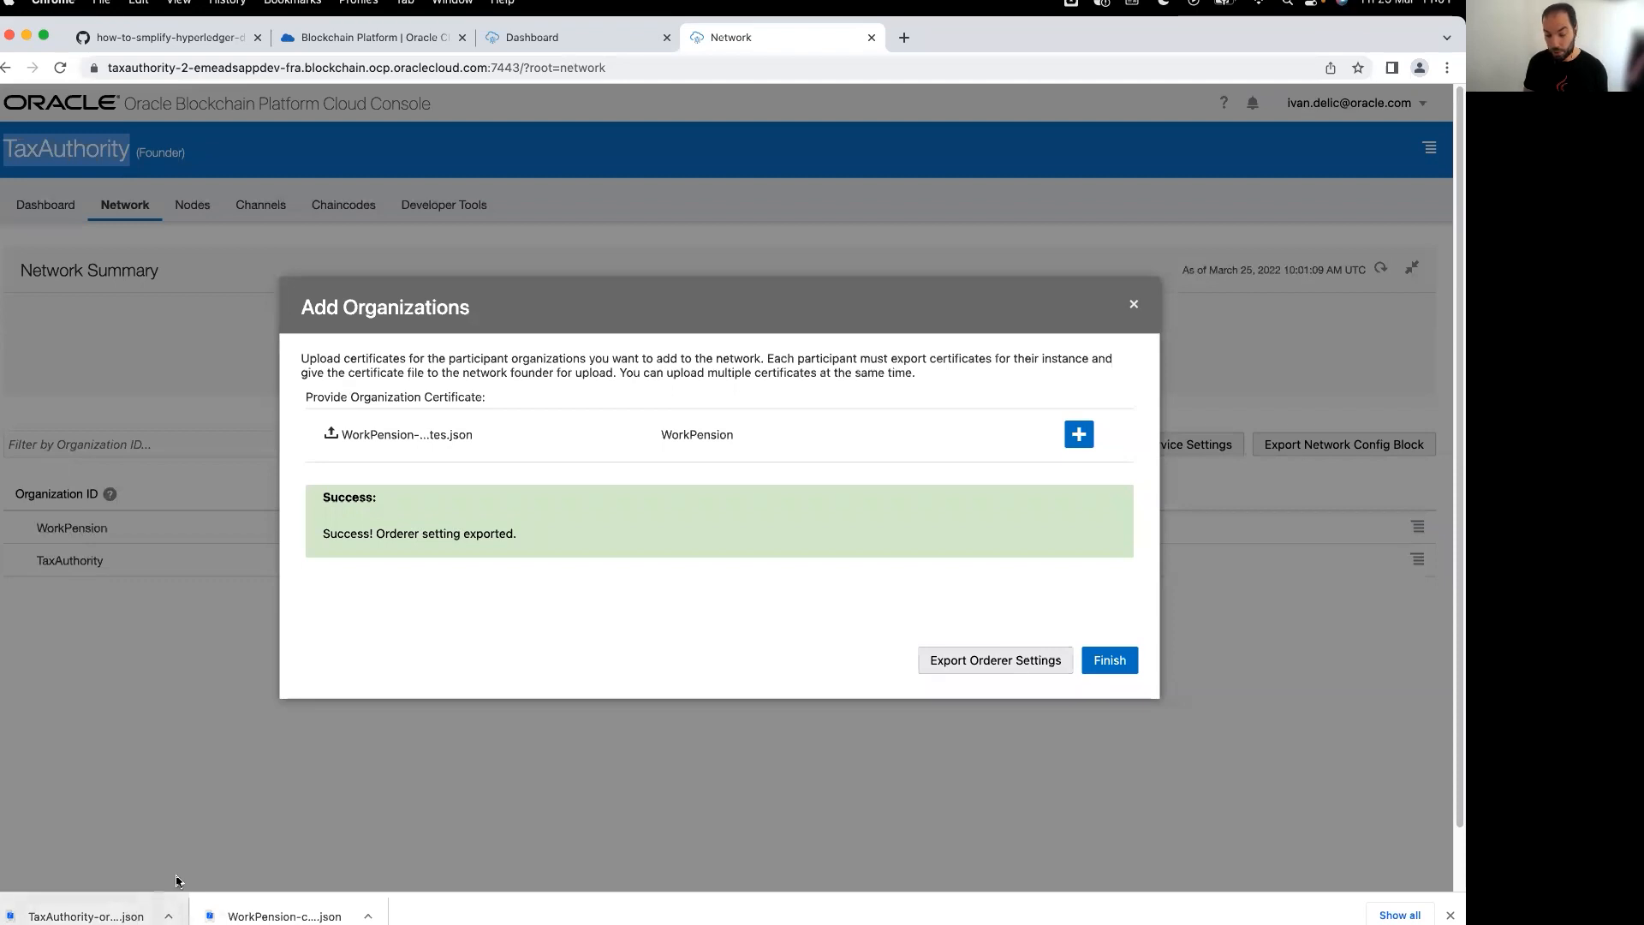
- Import TaxAuthority-orderer-settings (1).json into WorkPension and complete the wizard for joining the network
left_click(584, 38)
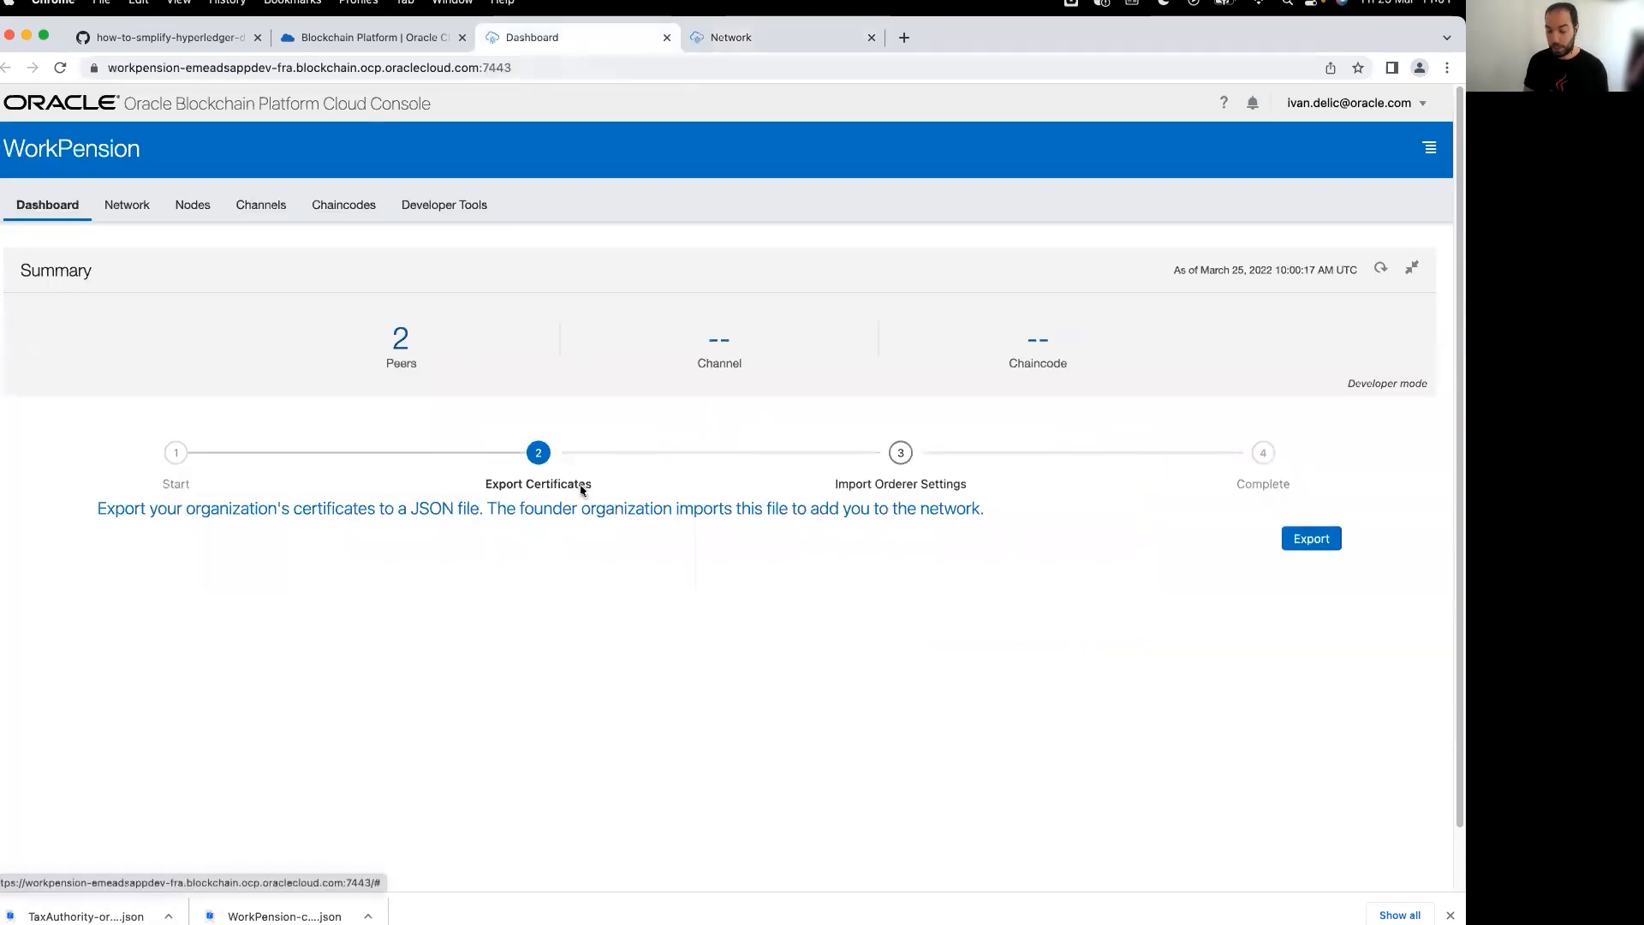
left_click(900, 454)
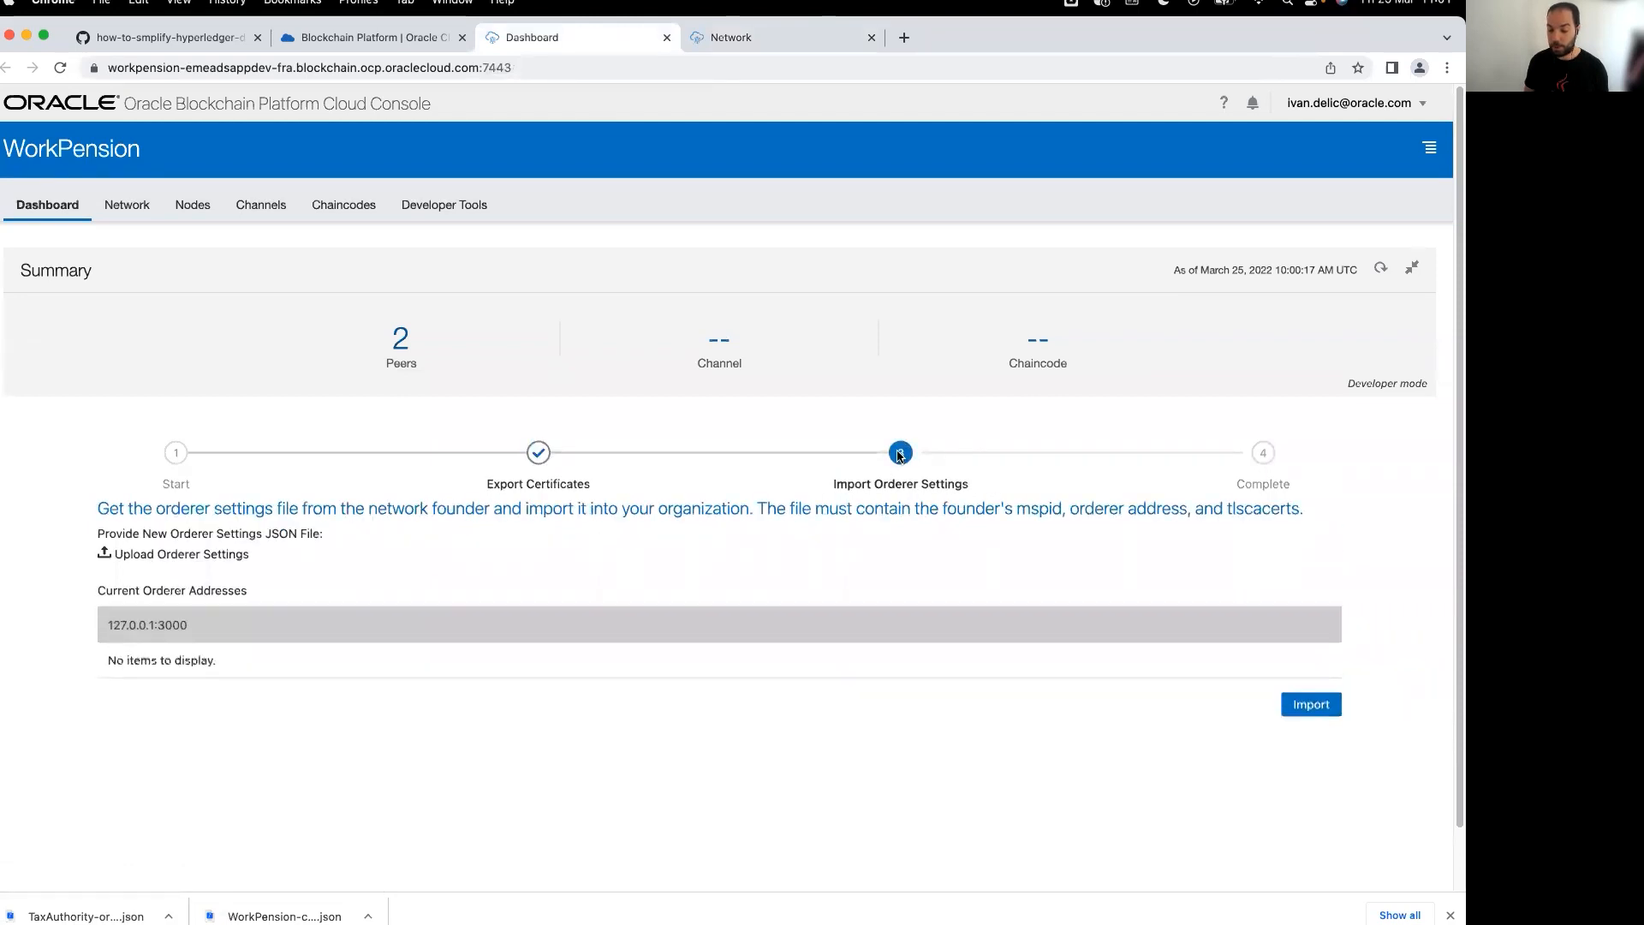
left_click(176, 556)
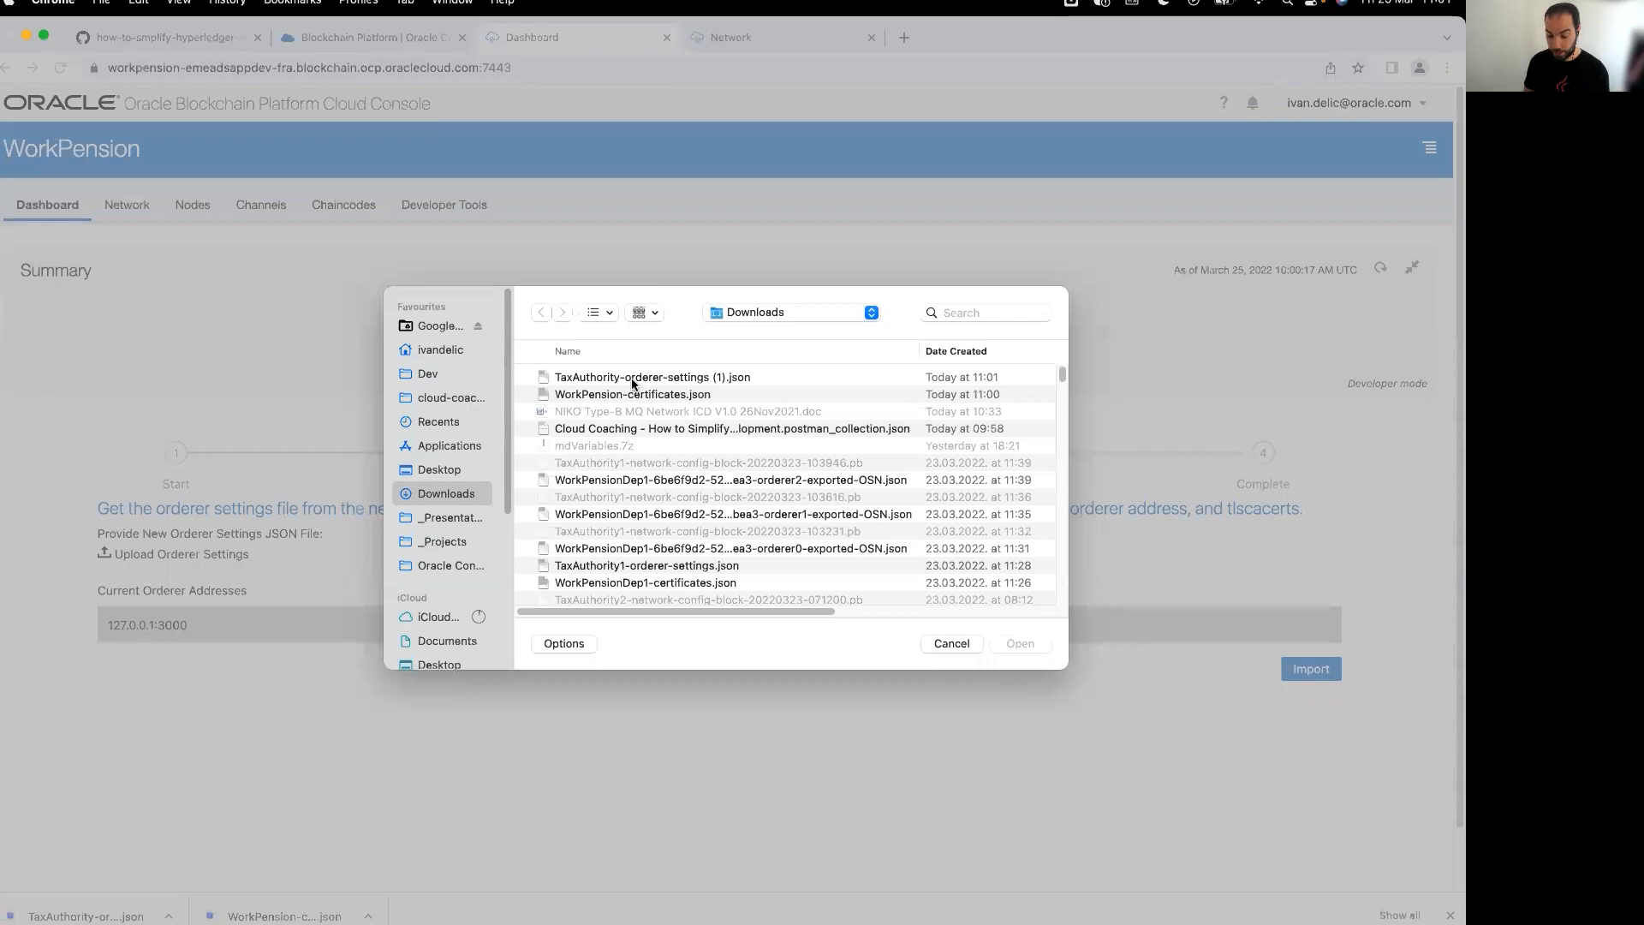
left_click(631, 378)
double_click(631, 378)
left_click(1293, 738)
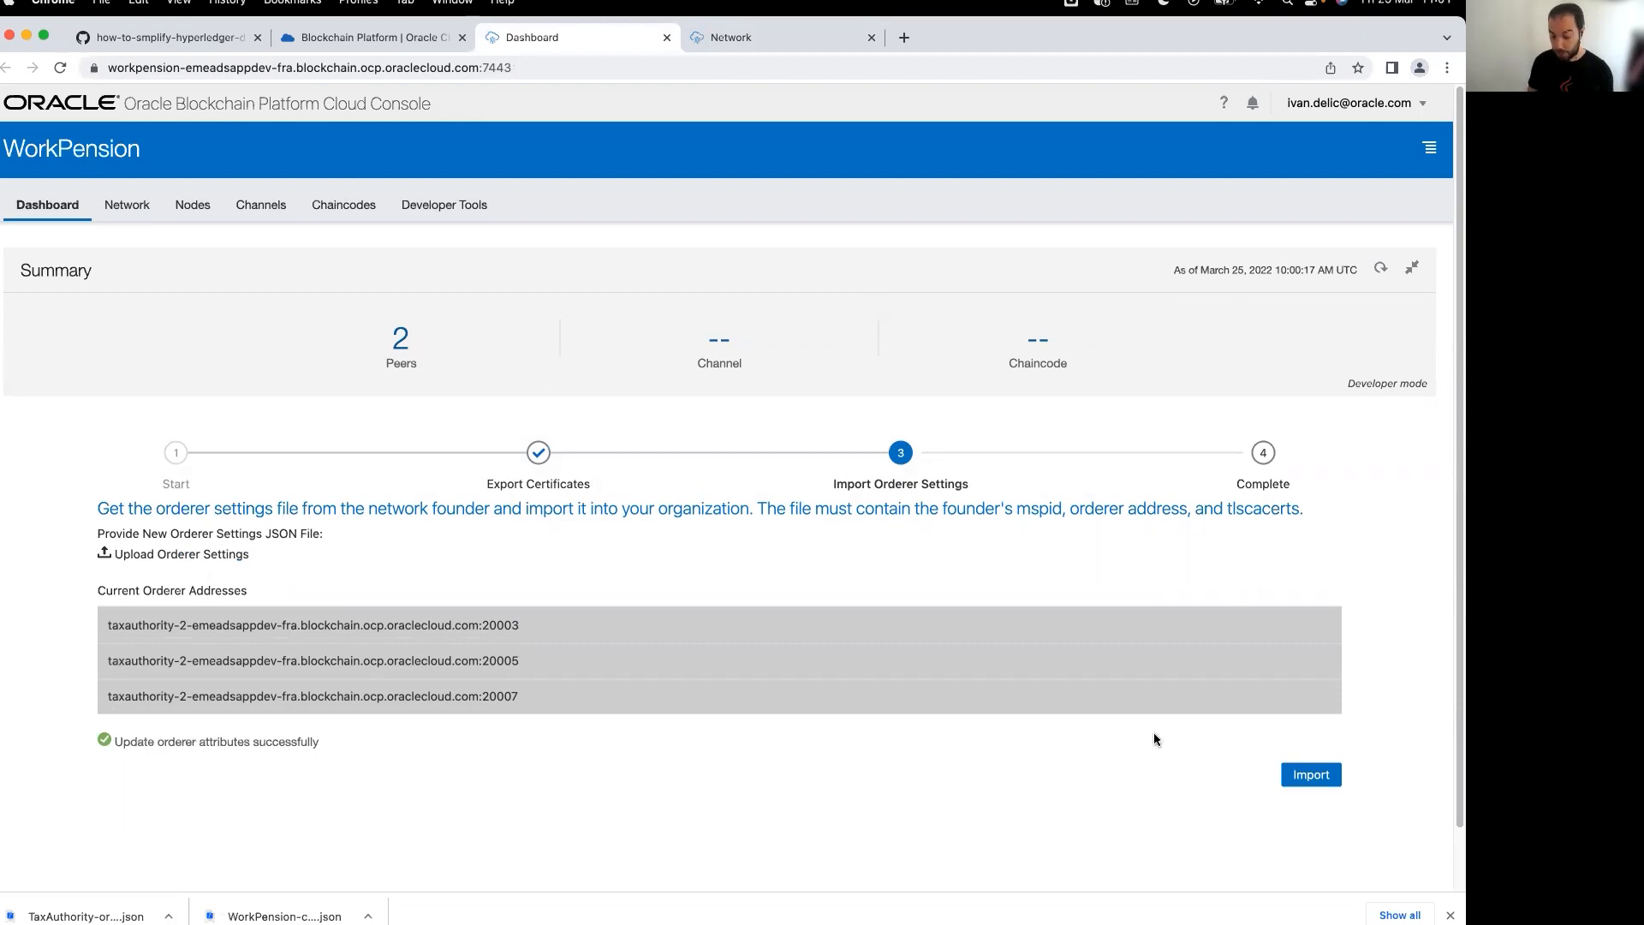
left_click(1264, 485)
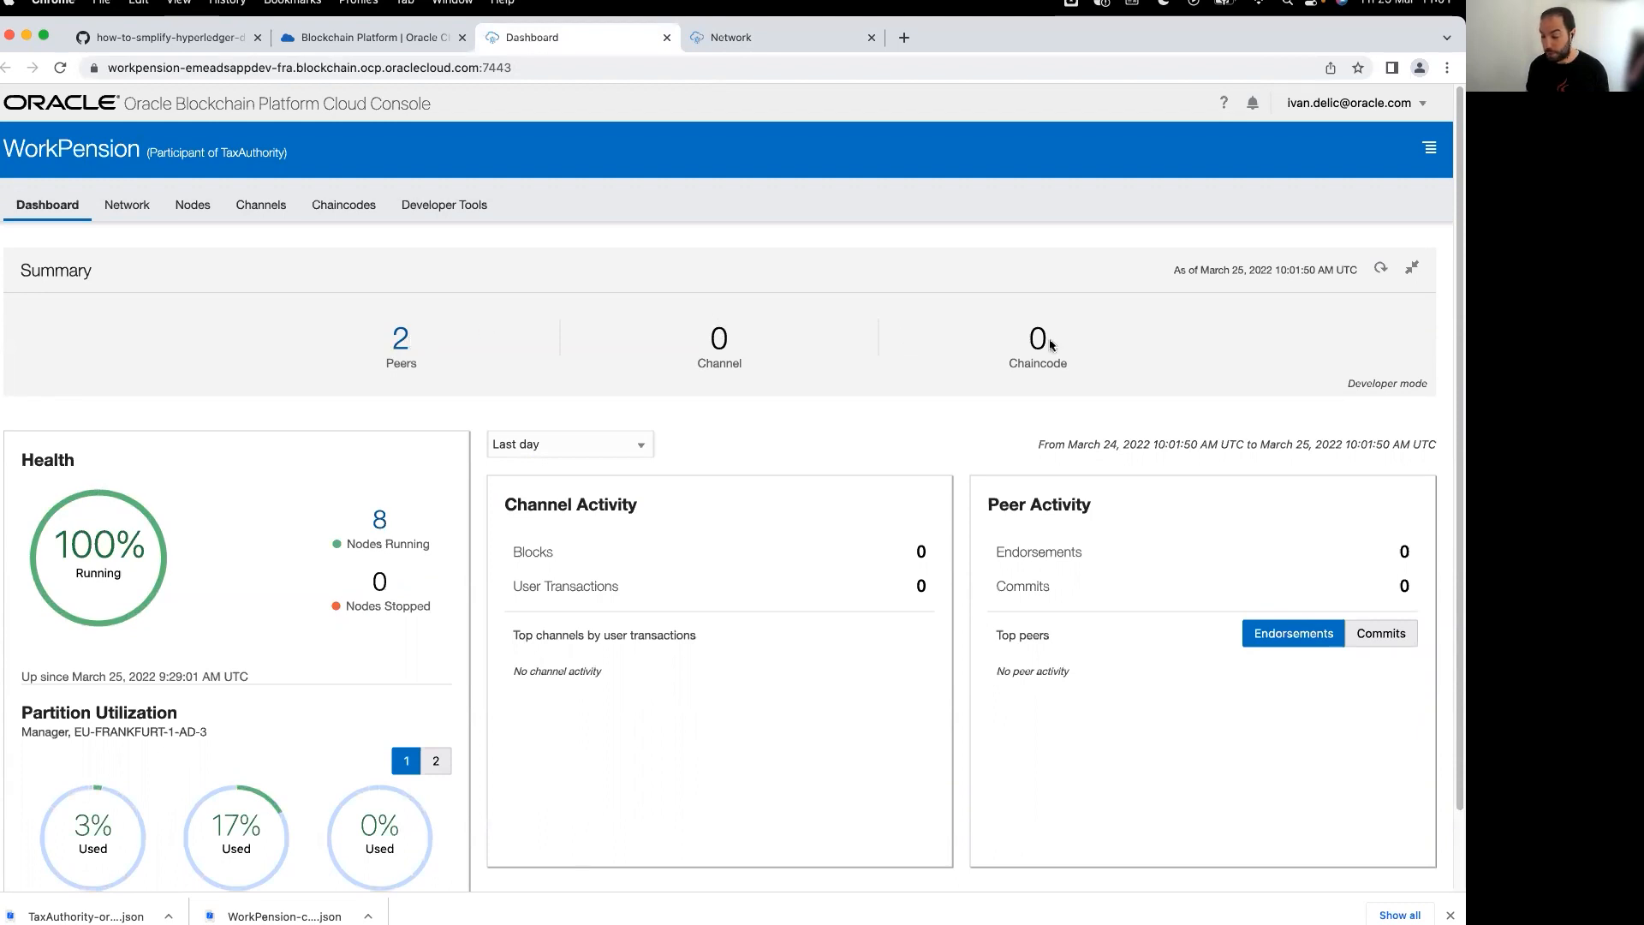
- Review WorkPension's dashboard summary and the roles of the WorkPension and TaxAuthority organizations in its network
left_click_drag(1048, 344, 1007, 344)
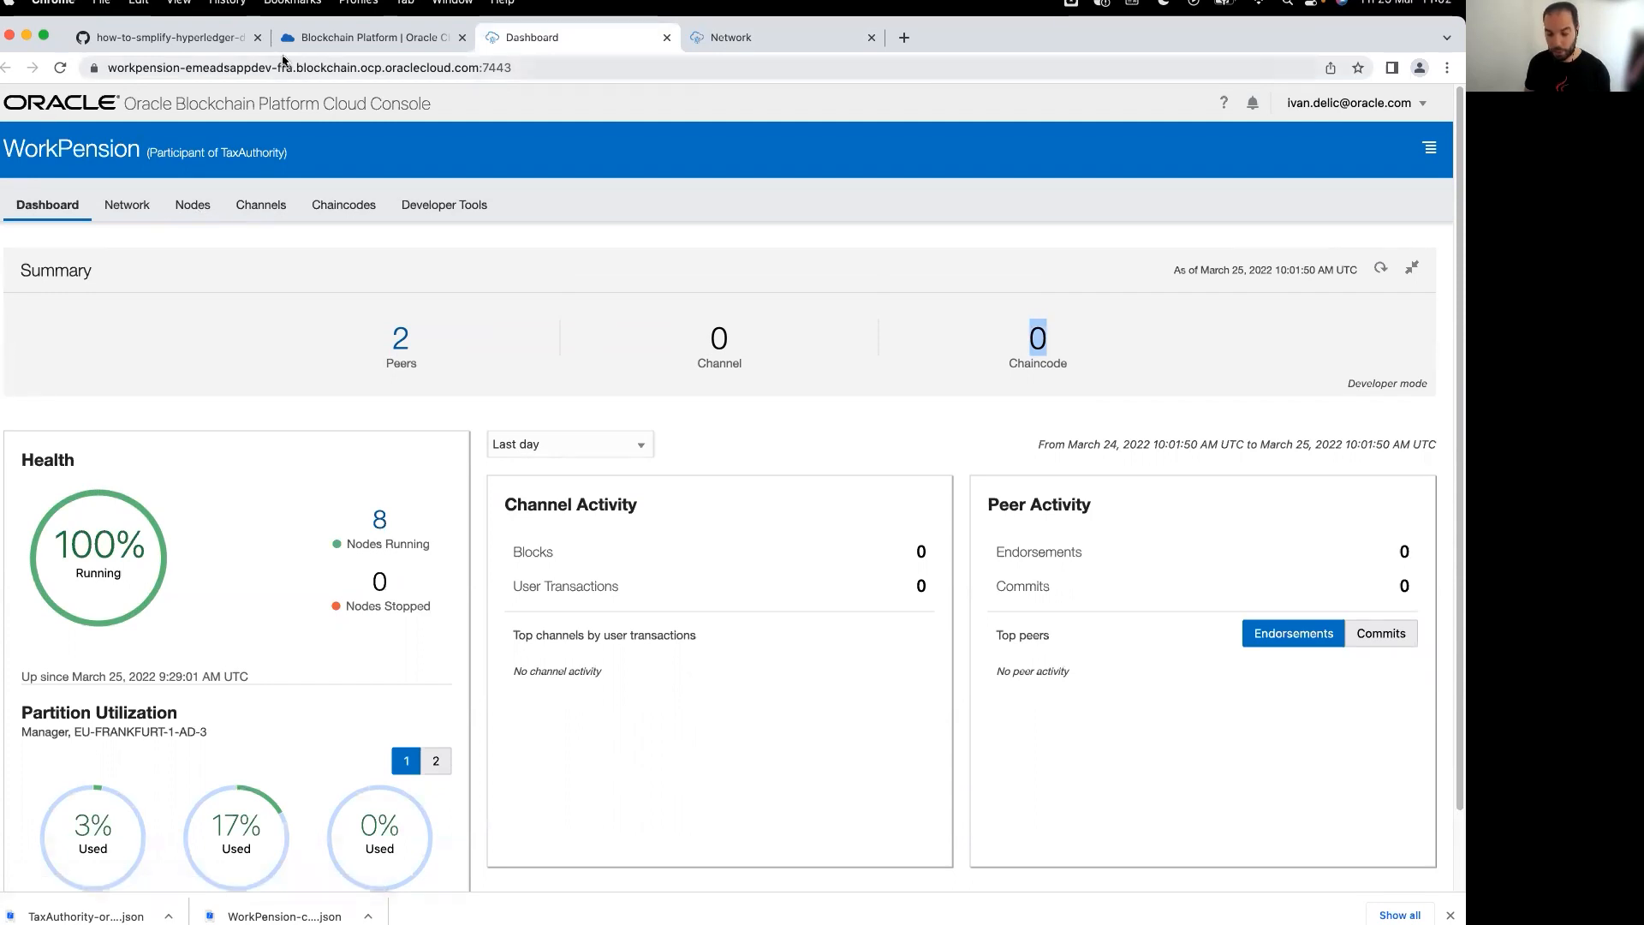
left_click(143, 207)
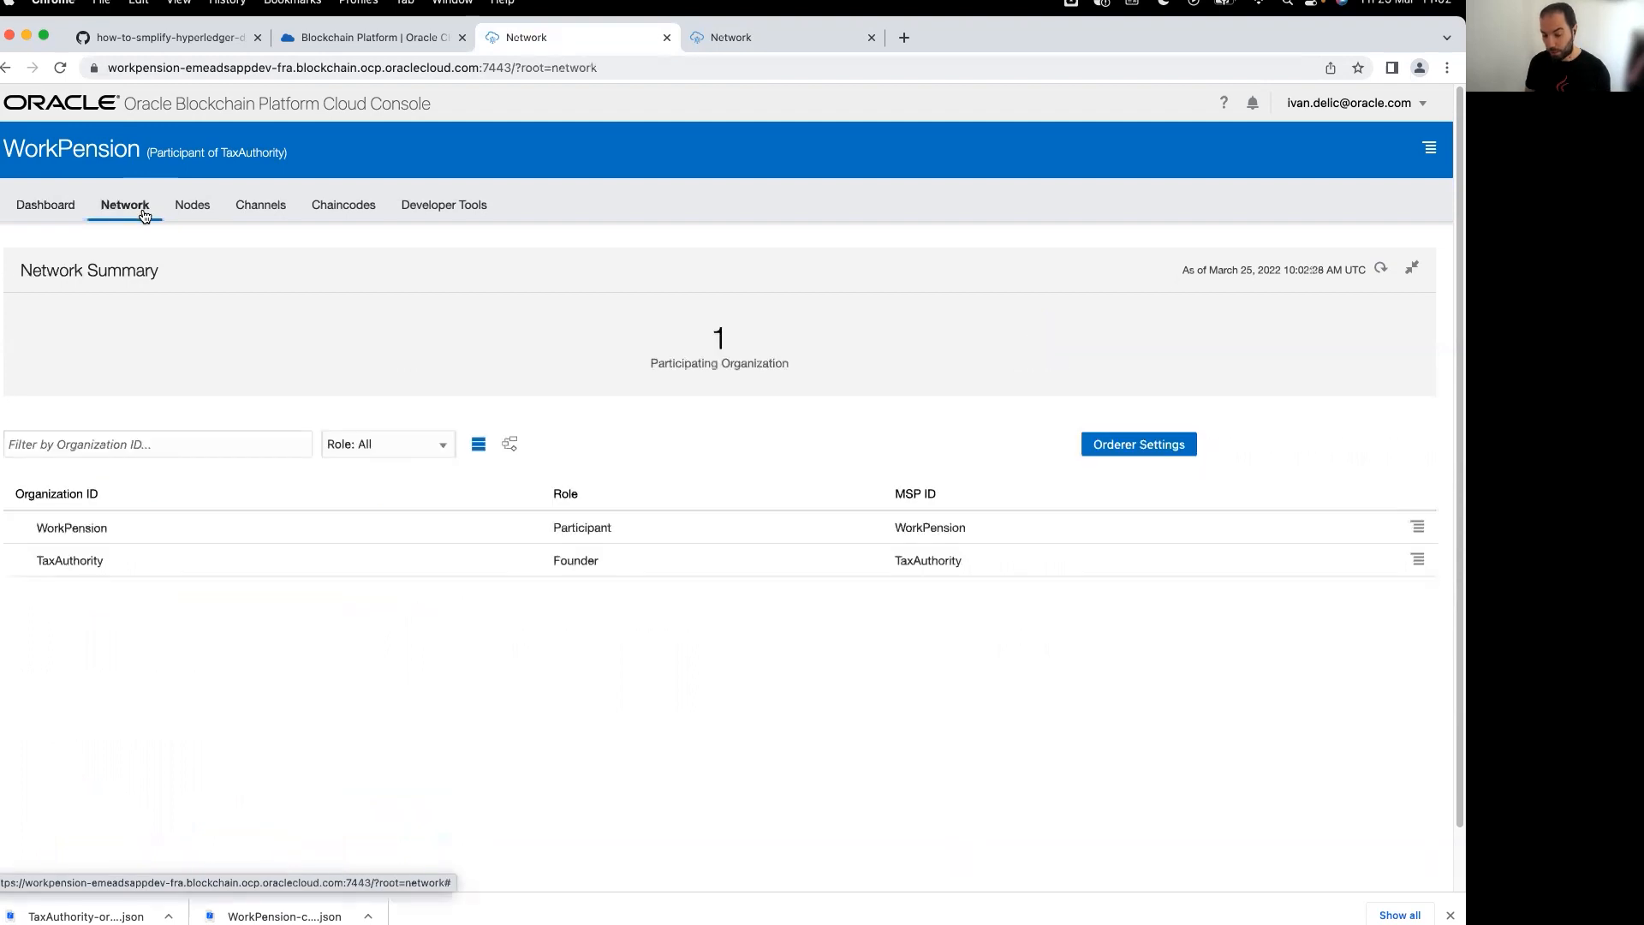
left_click(48, 529)
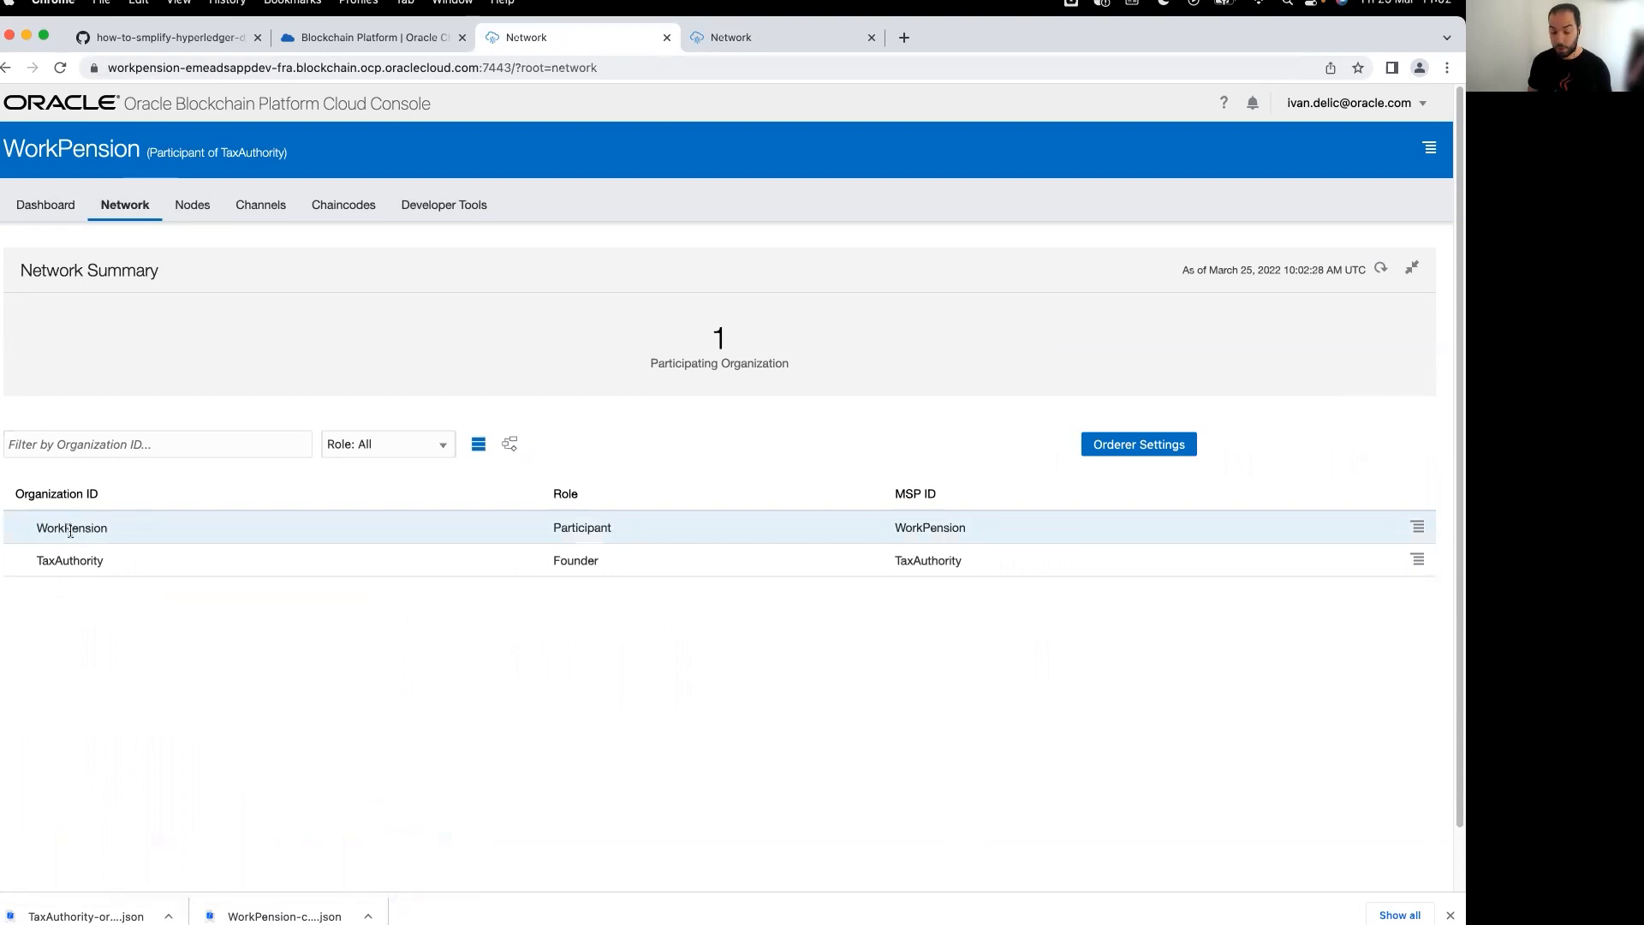
double_click(565, 527)
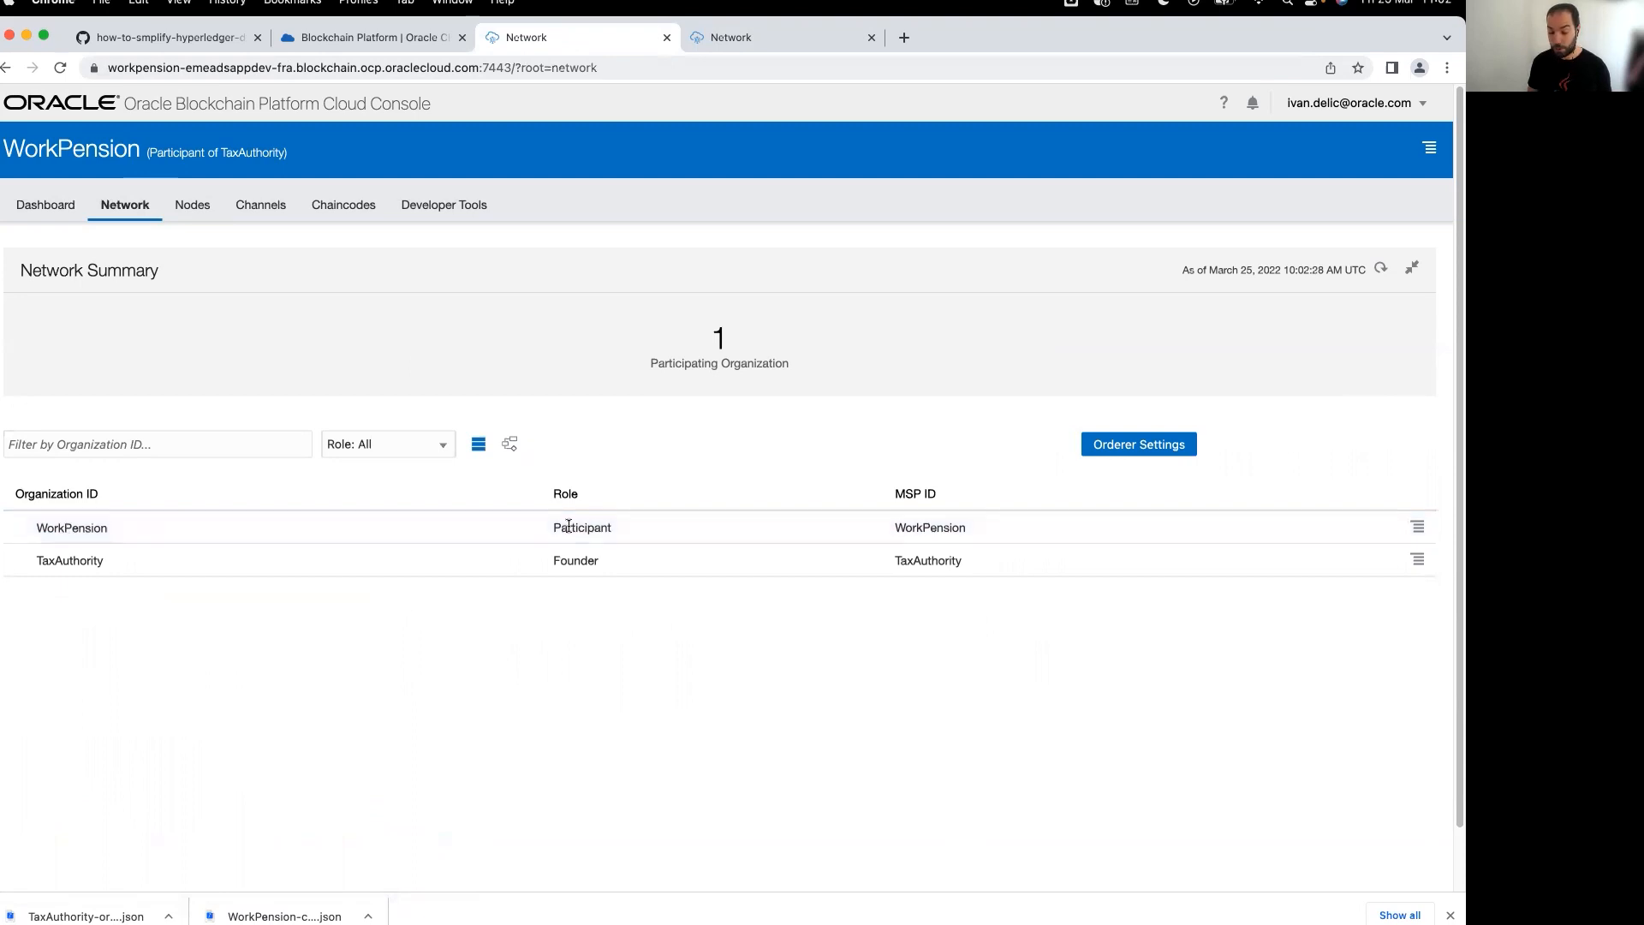
double_click(45, 562)
left_click(580, 560)
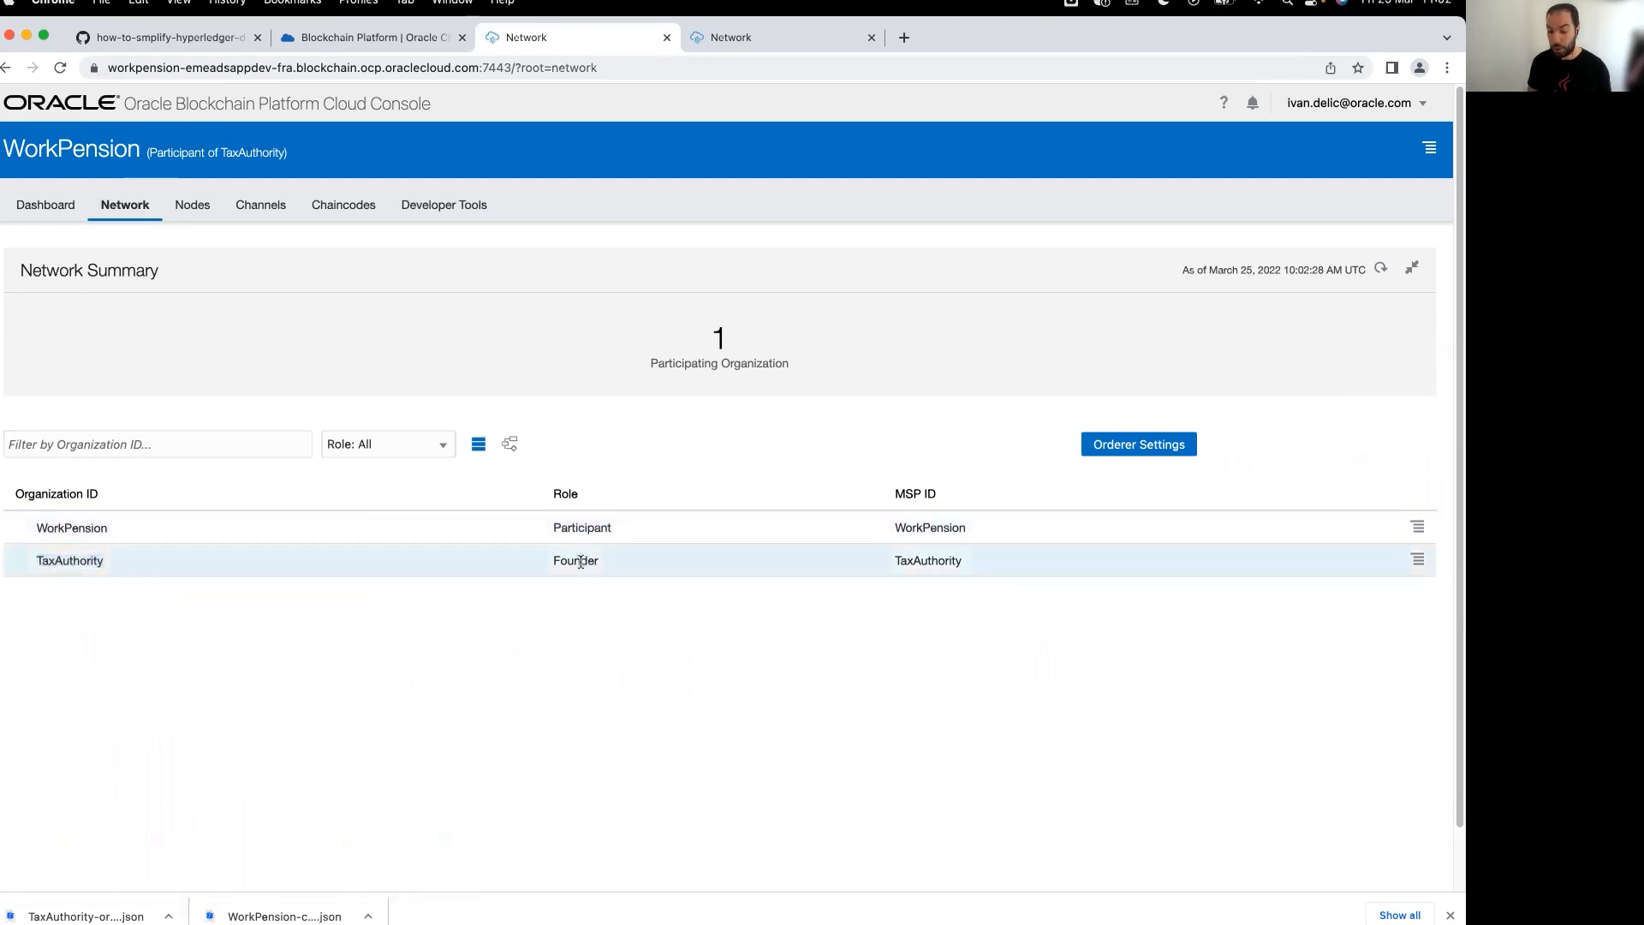
- Finish the Add Organizations dialog in the TaxAuthority console and show the founder's nodes
left_click(759, 38)
left_click(1109, 660)
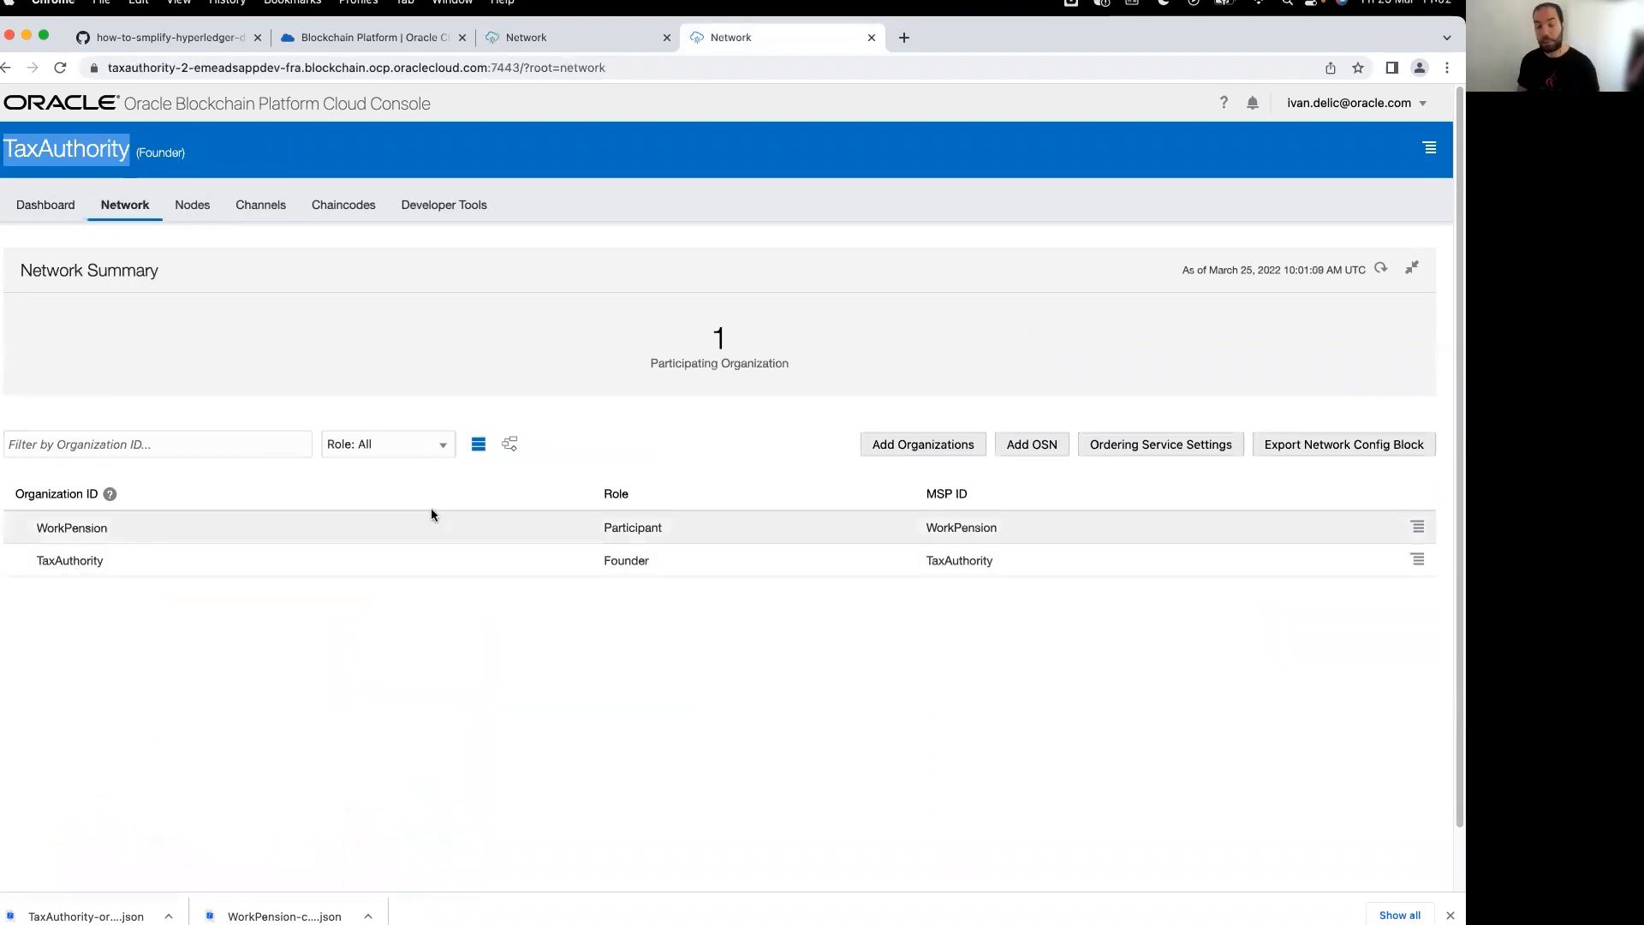
left_click(199, 213)
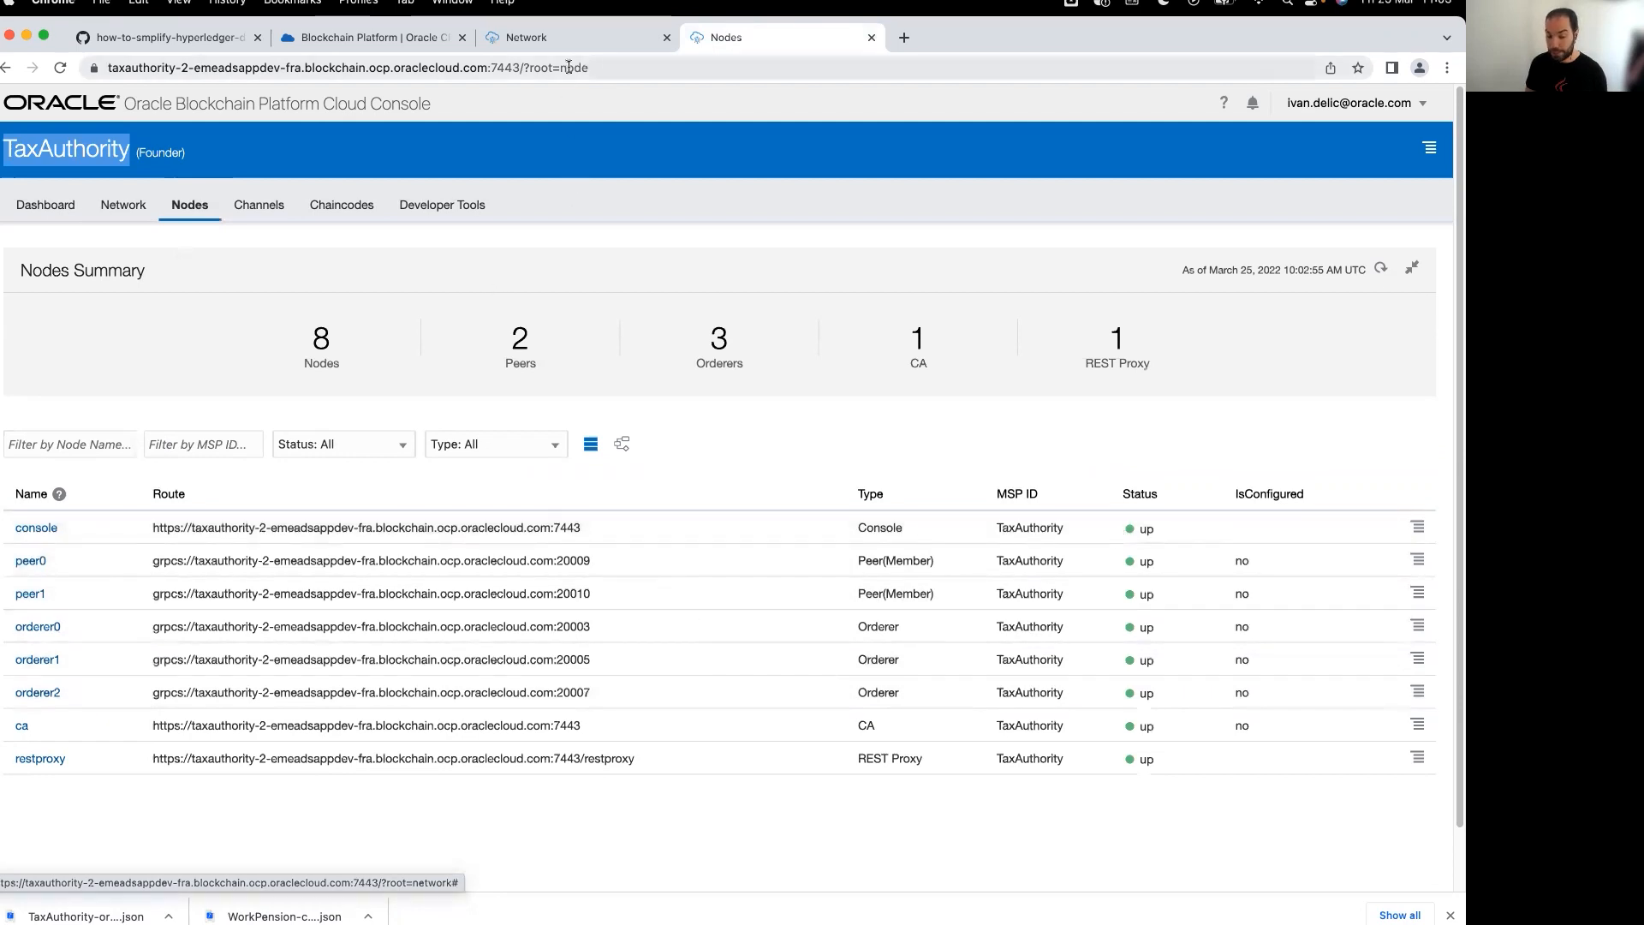
- Export the OSN settings of WorkPension's orderer0 node
left_click(568, 36)
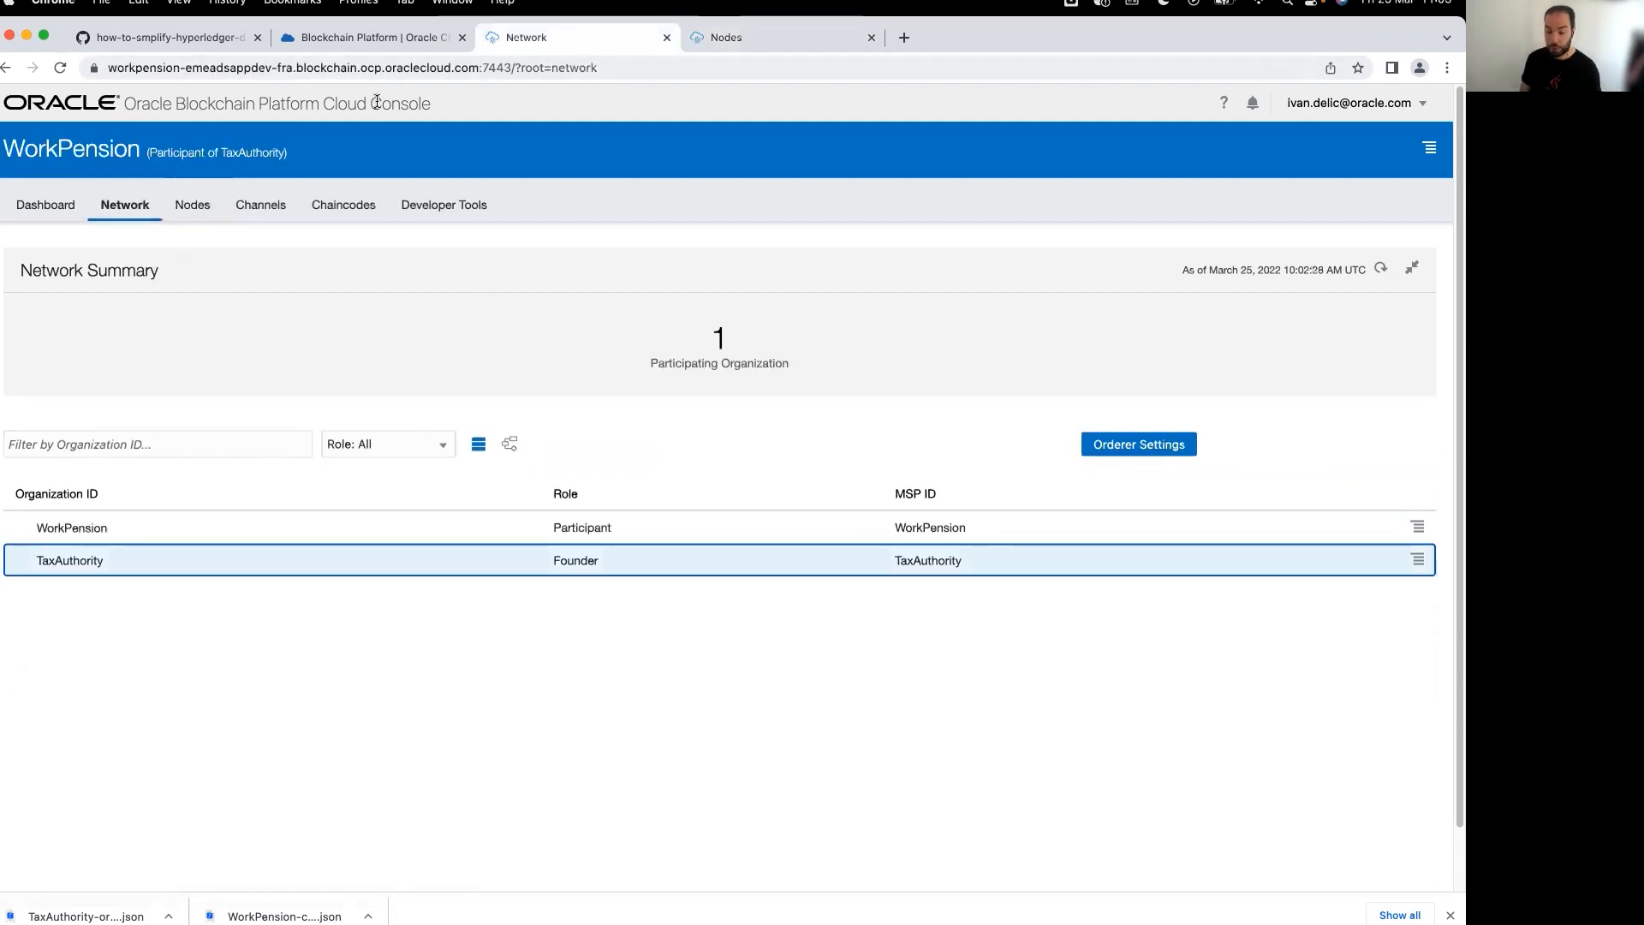
left_click(183, 205)
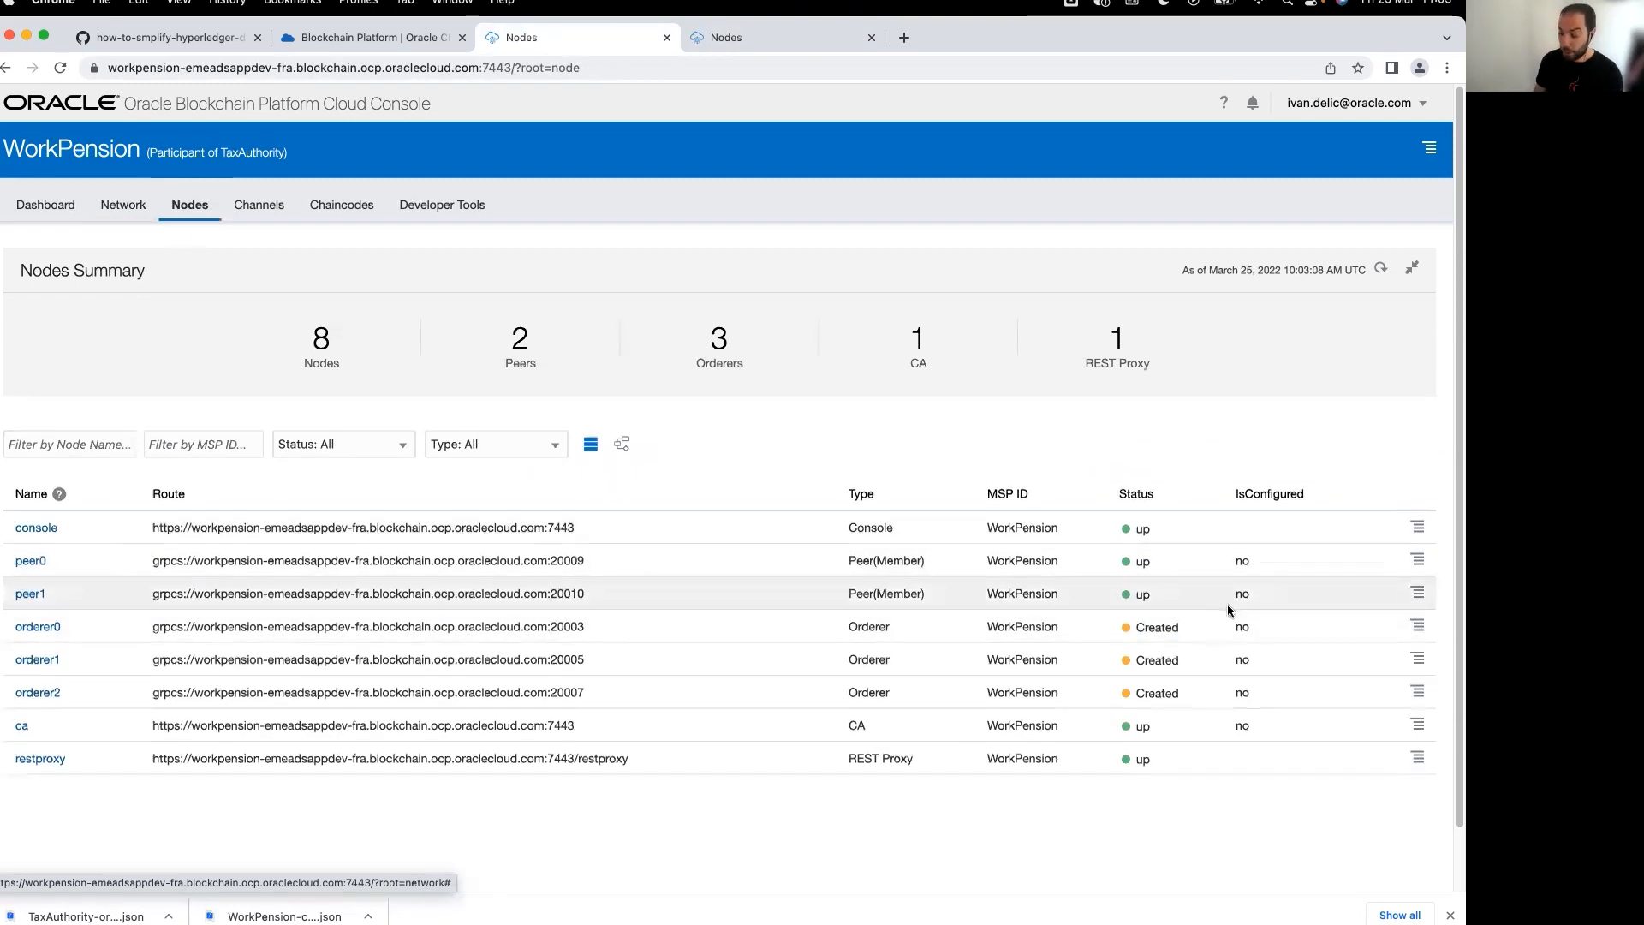
left_click(1419, 627)
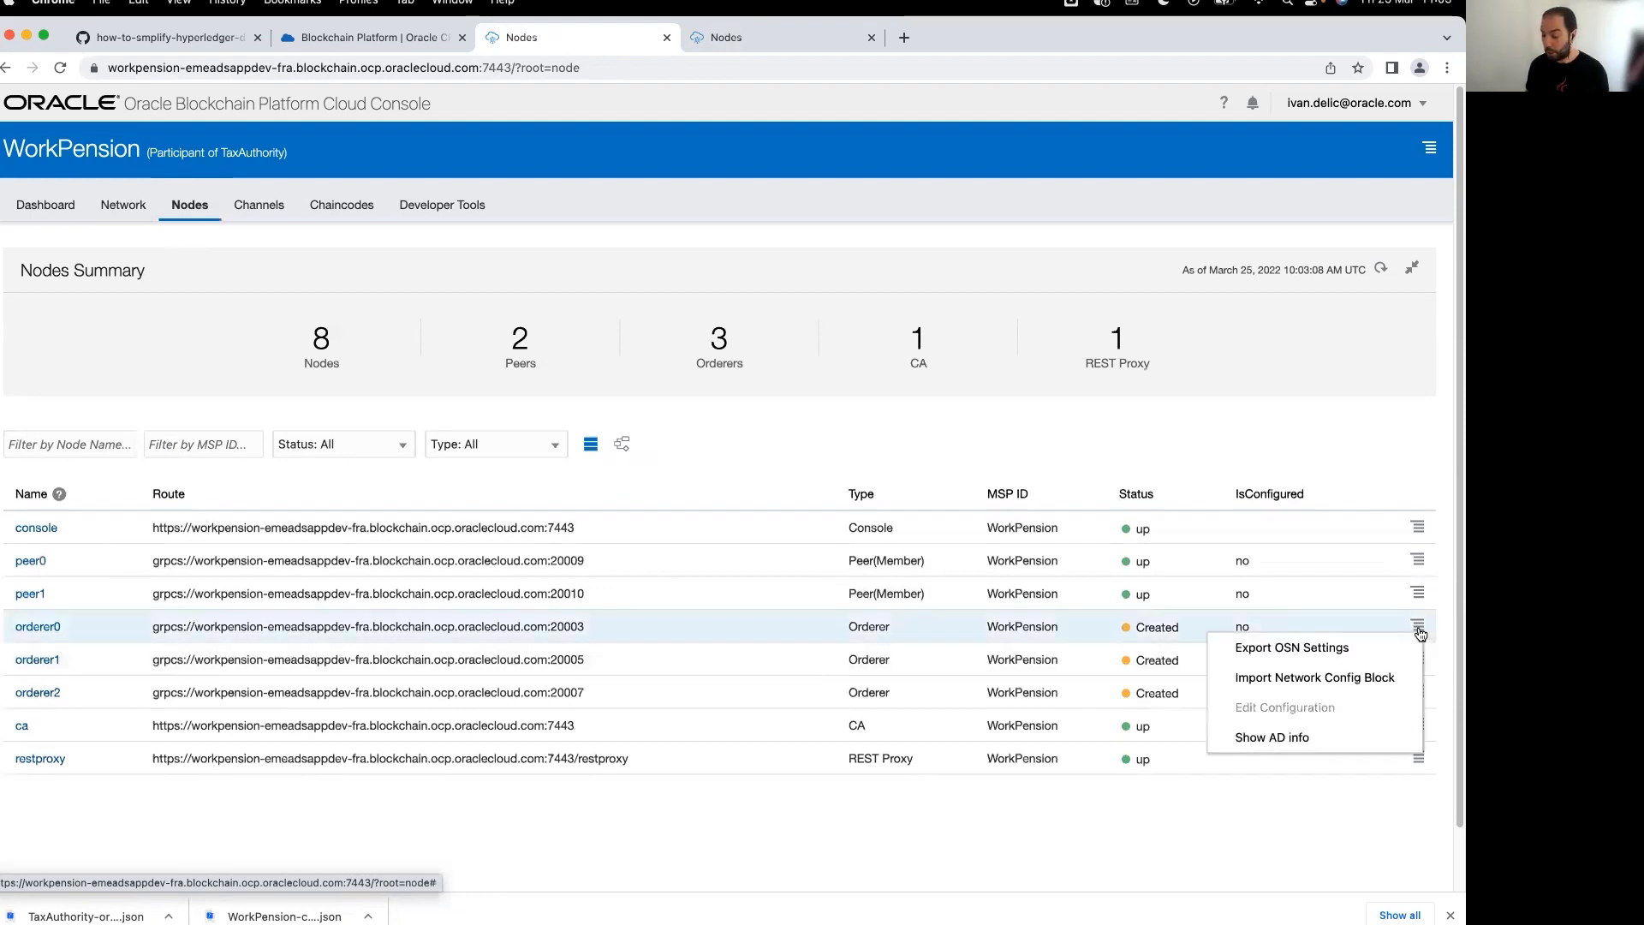
left_click(1367, 650)
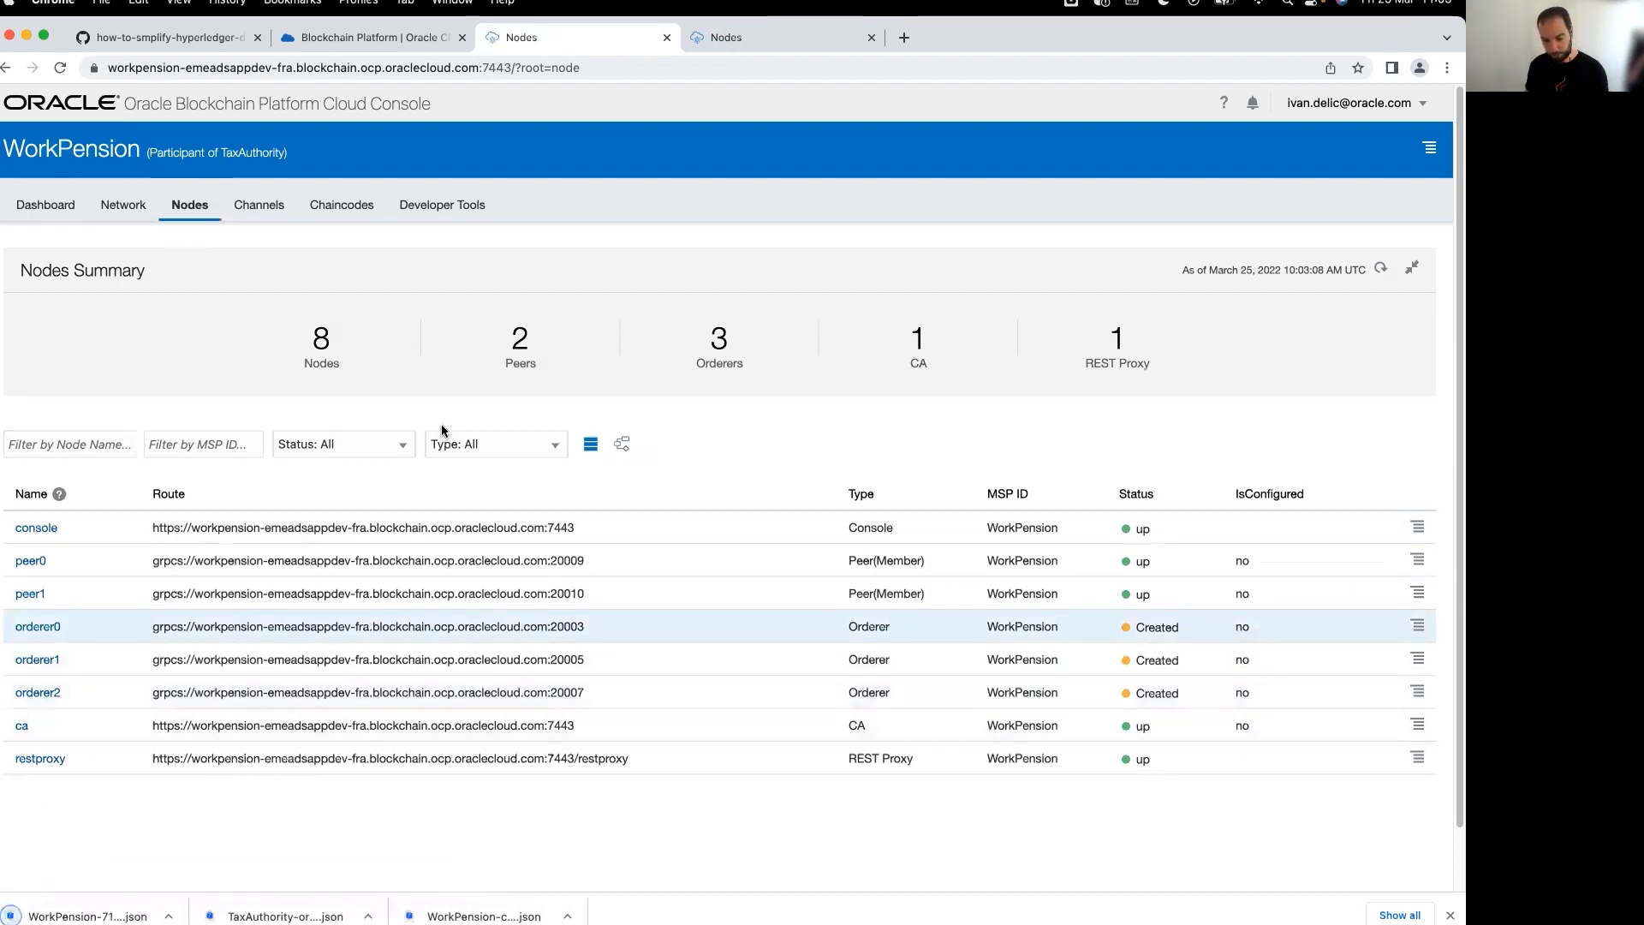
- Add WorkPension's orderer0 as an OSN in the TaxAuthority network using its orderer0-exported-OSN.json file
left_click(720, 38)
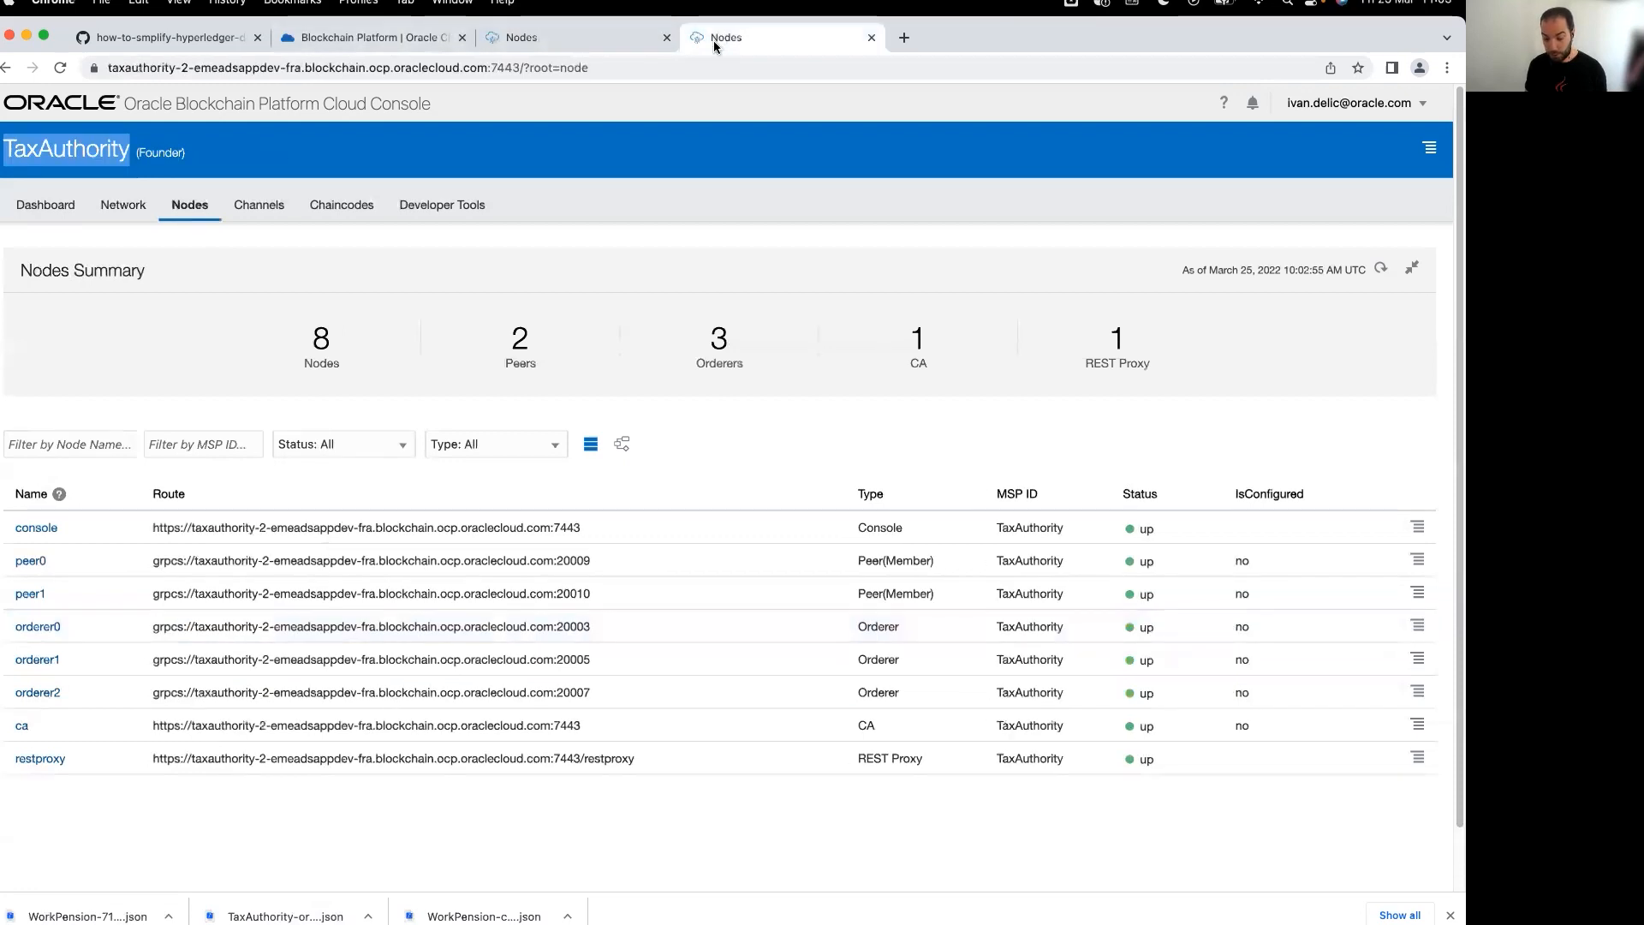
left_click(123, 205)
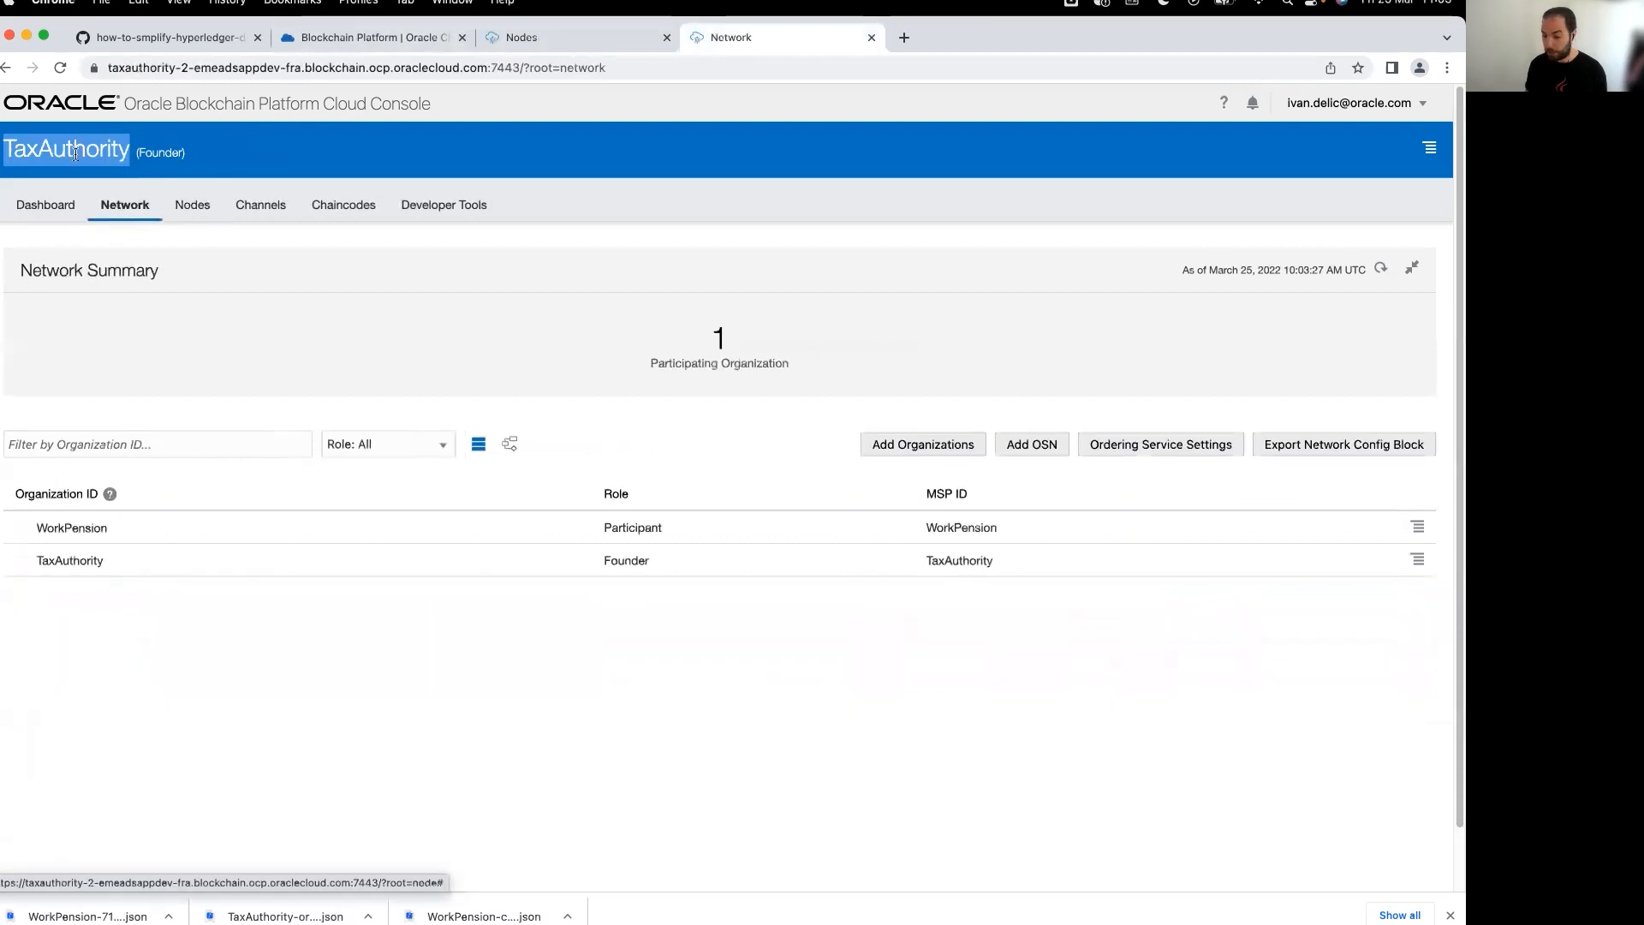
left_click(1027, 442)
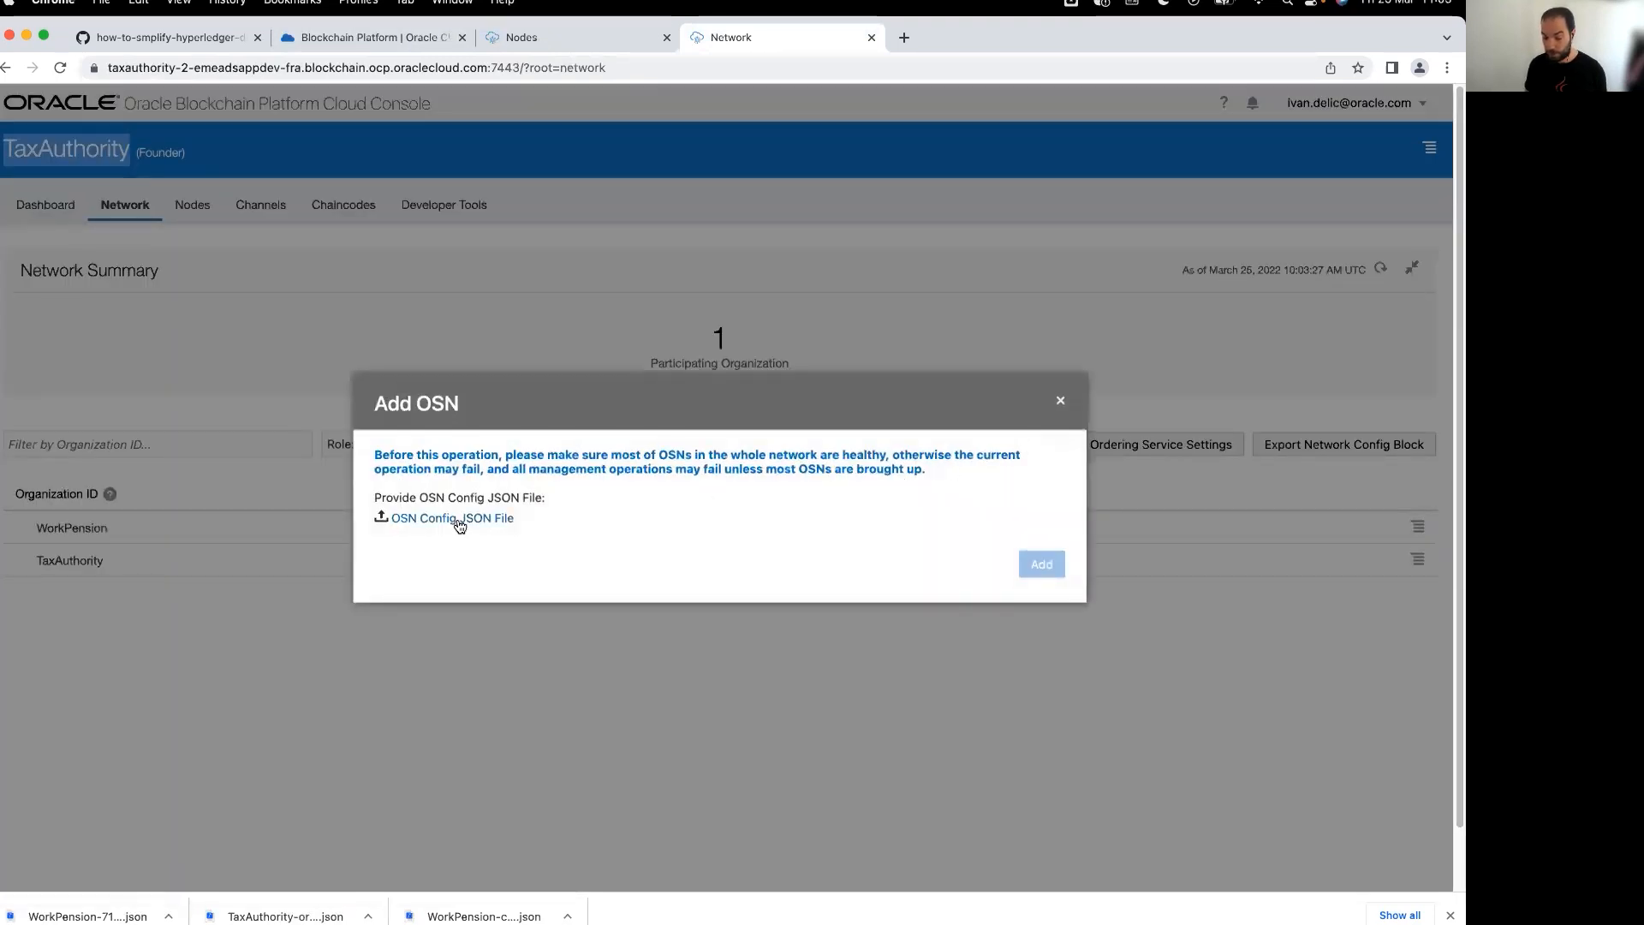
left_click(460, 520)
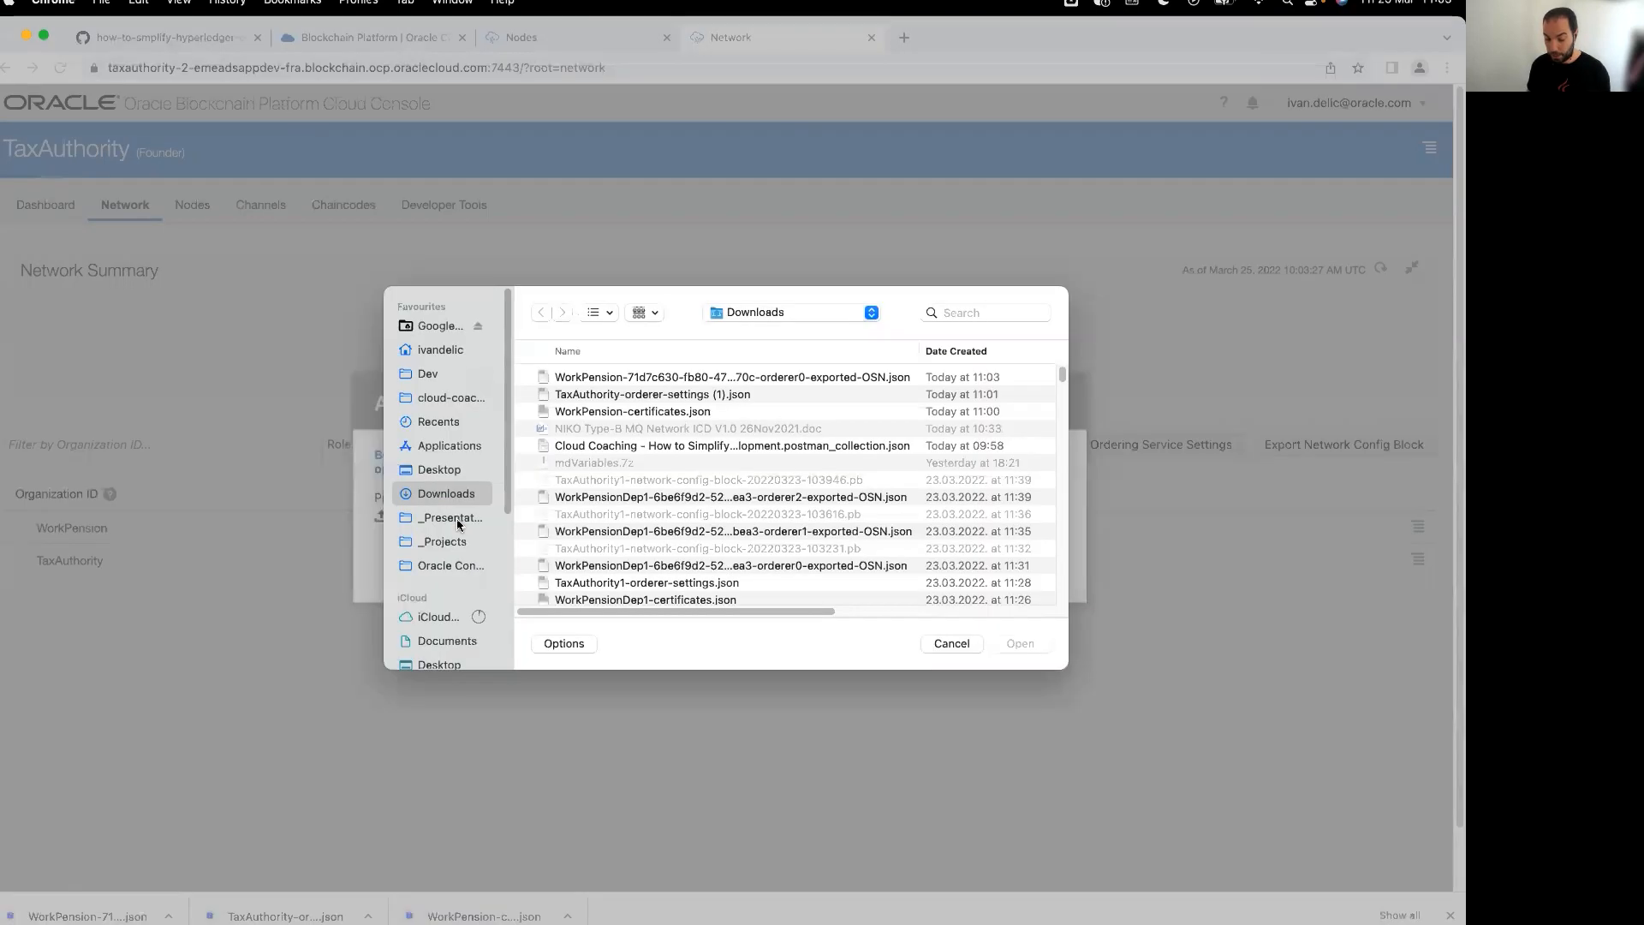
left_click(665, 377)
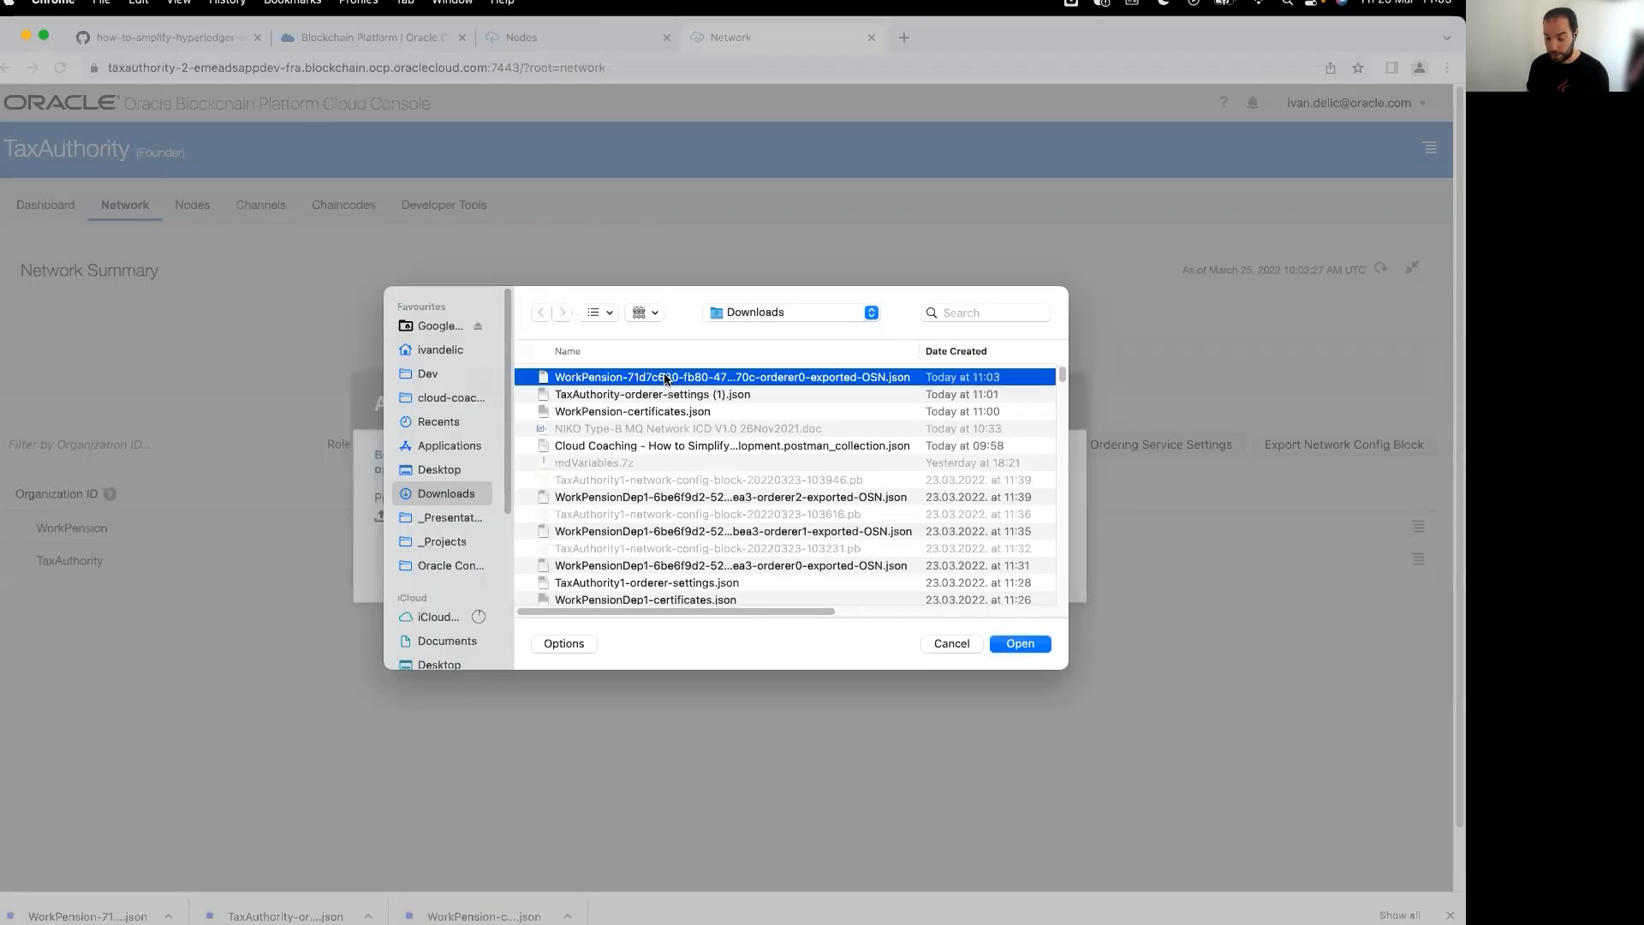
double_click(665, 377)
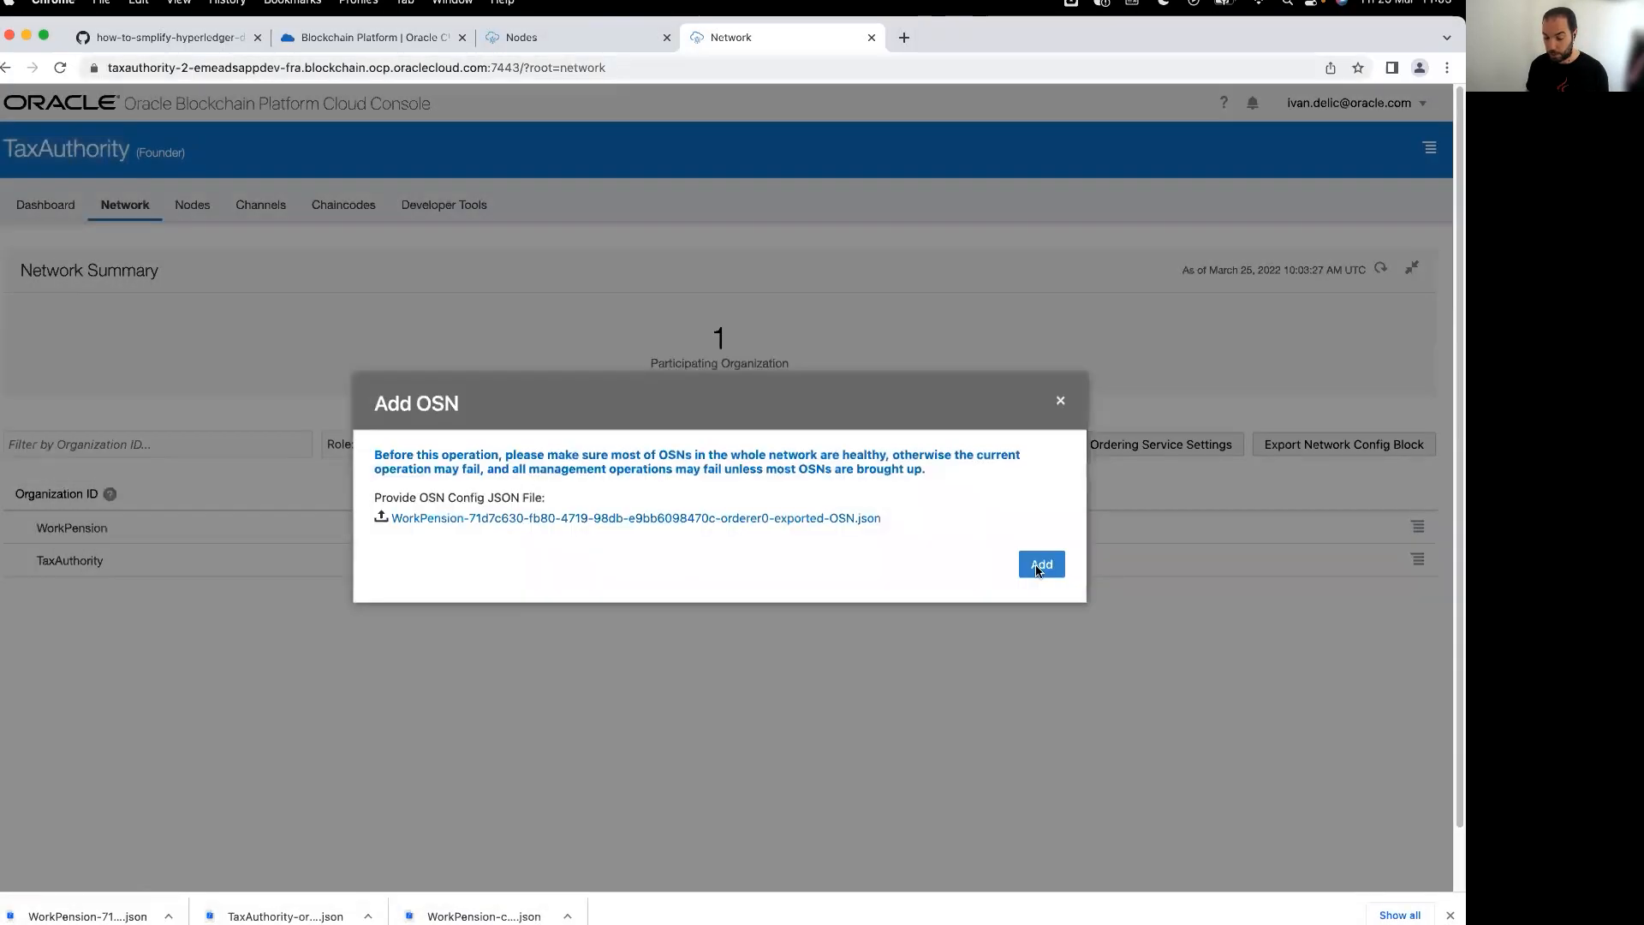
left_click(1037, 562)
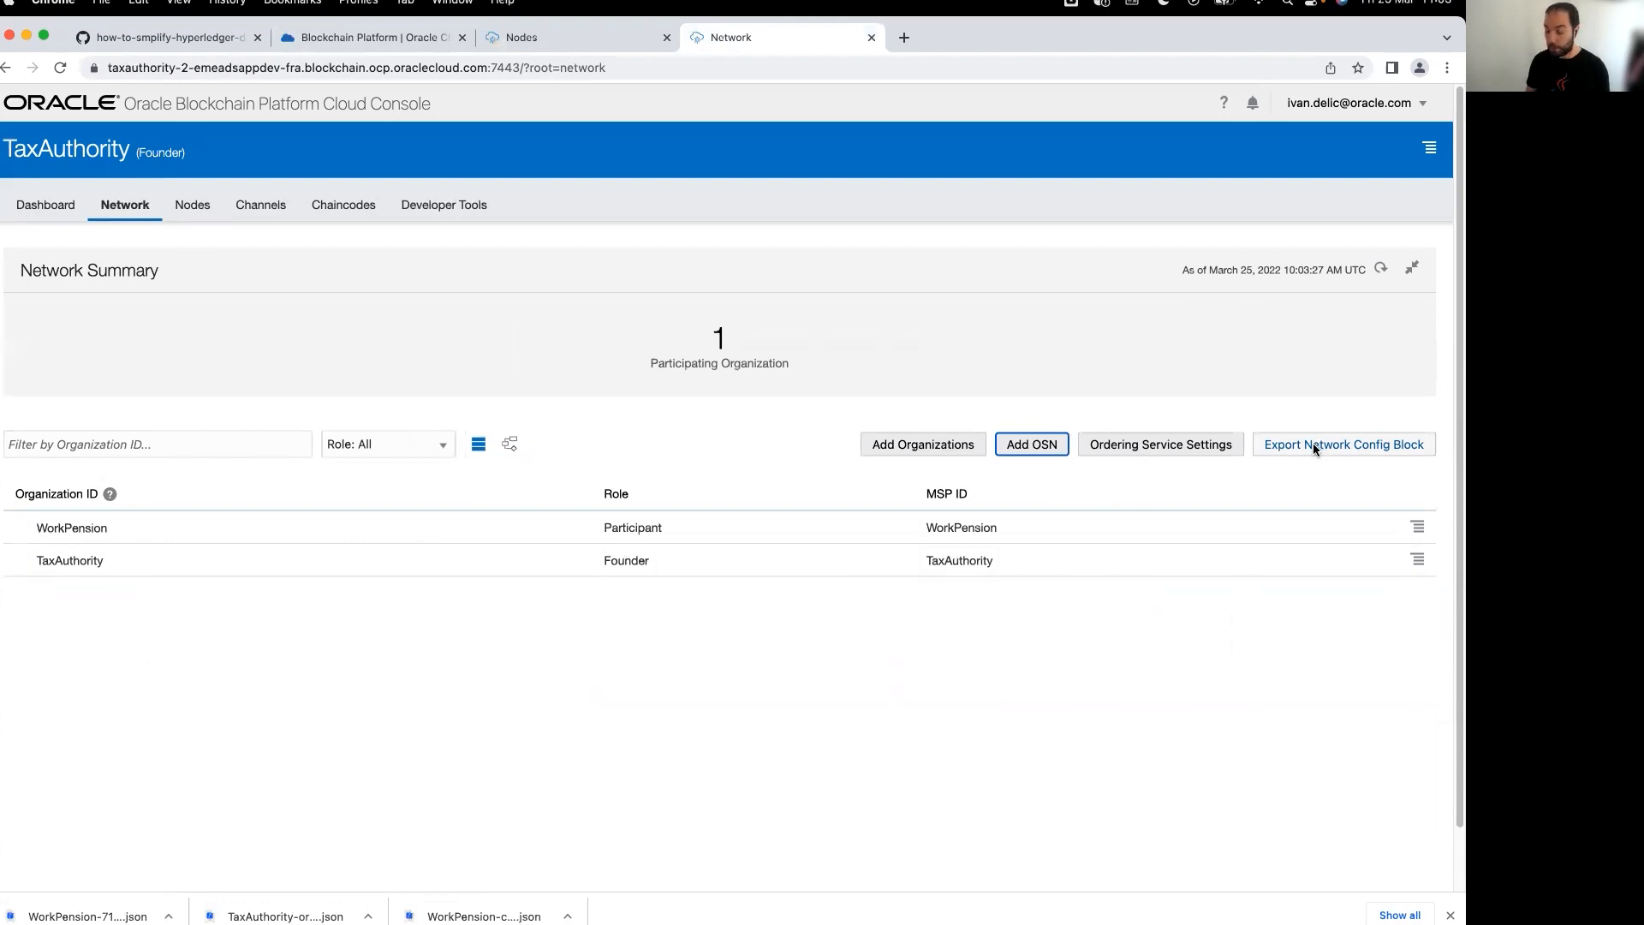
- Export TaxAuthority's network config block and import TaxAuthority-network-config-block-20220325-100339.pb into WorkPension's orderer0 node
left_click(1313, 443)
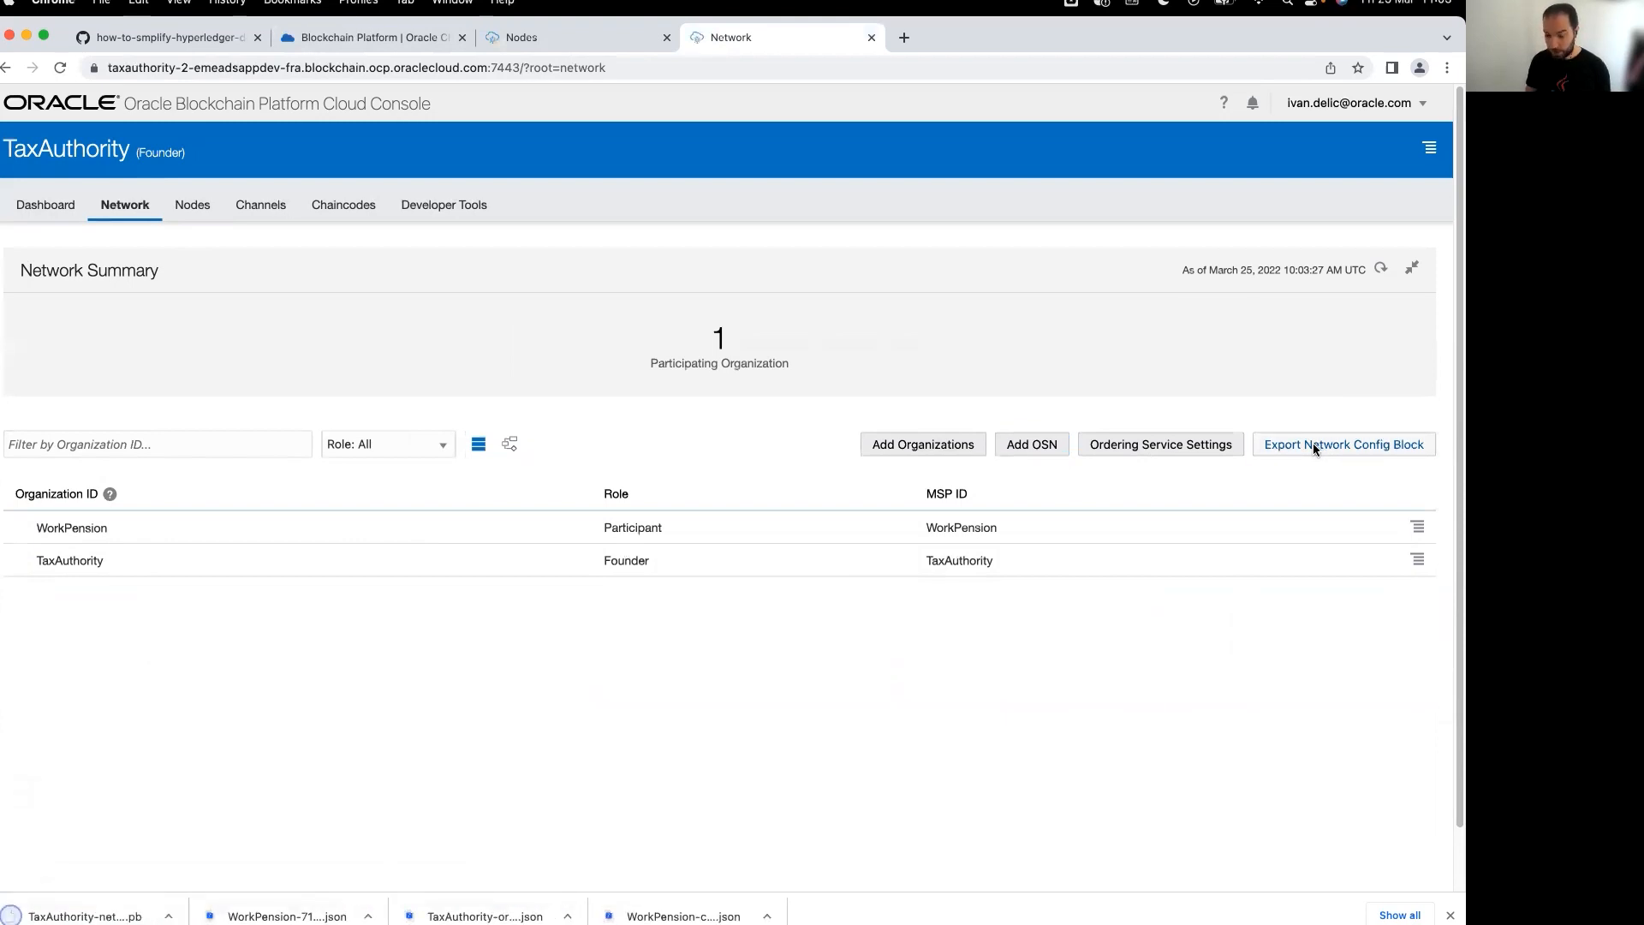
left_click(575, 44)
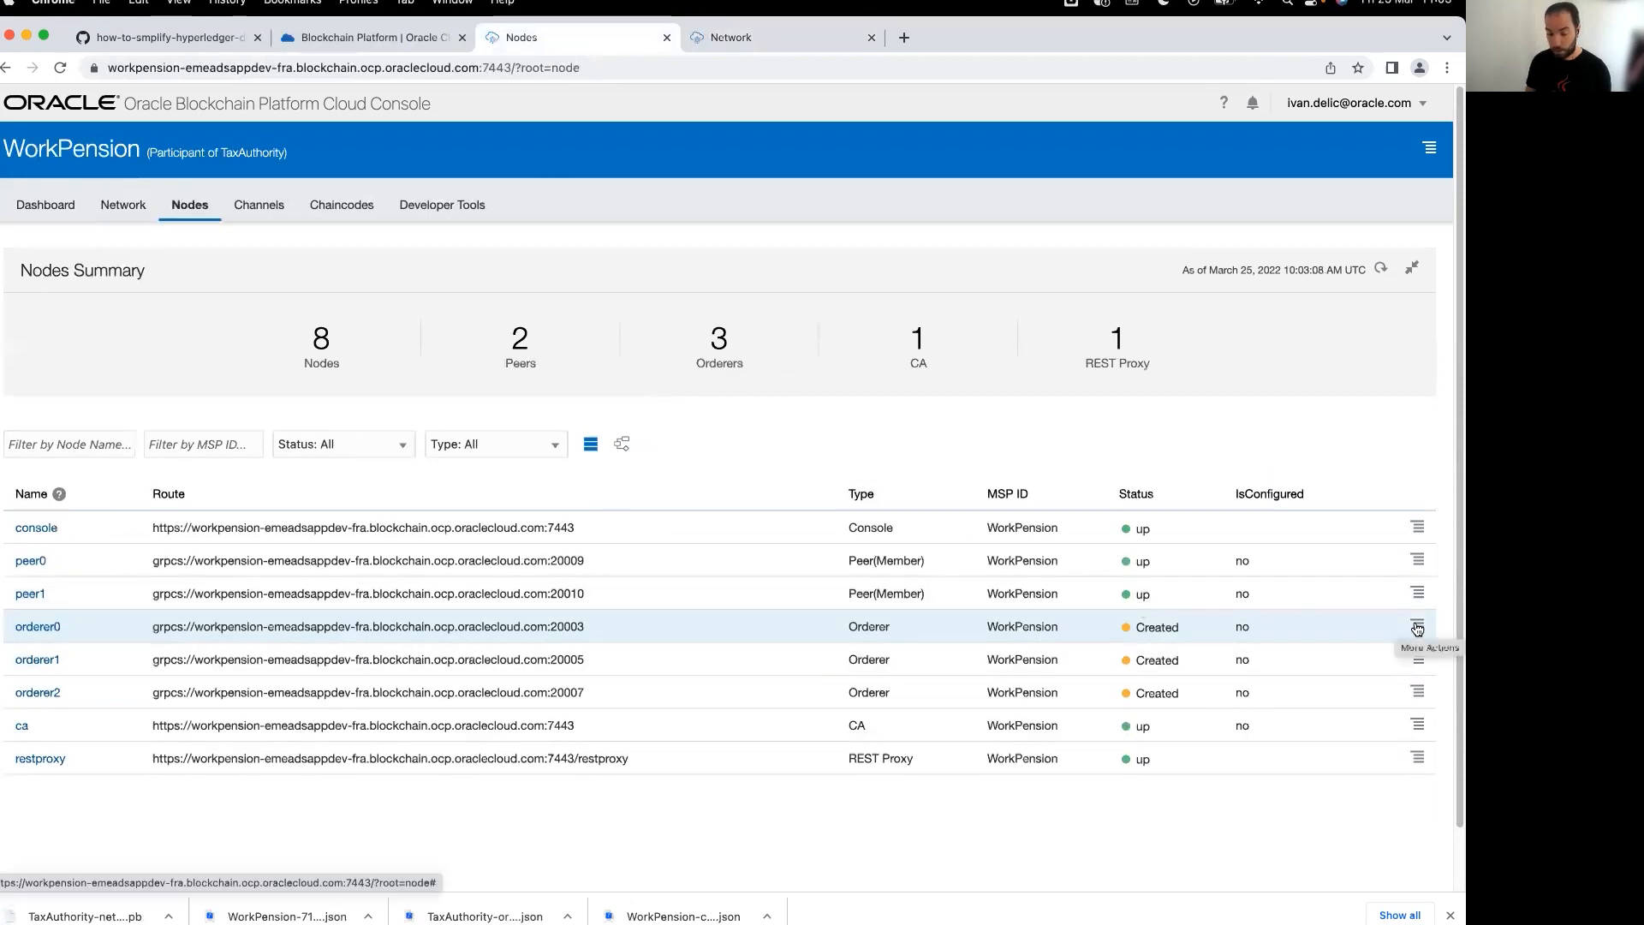
double_click(92, 155)
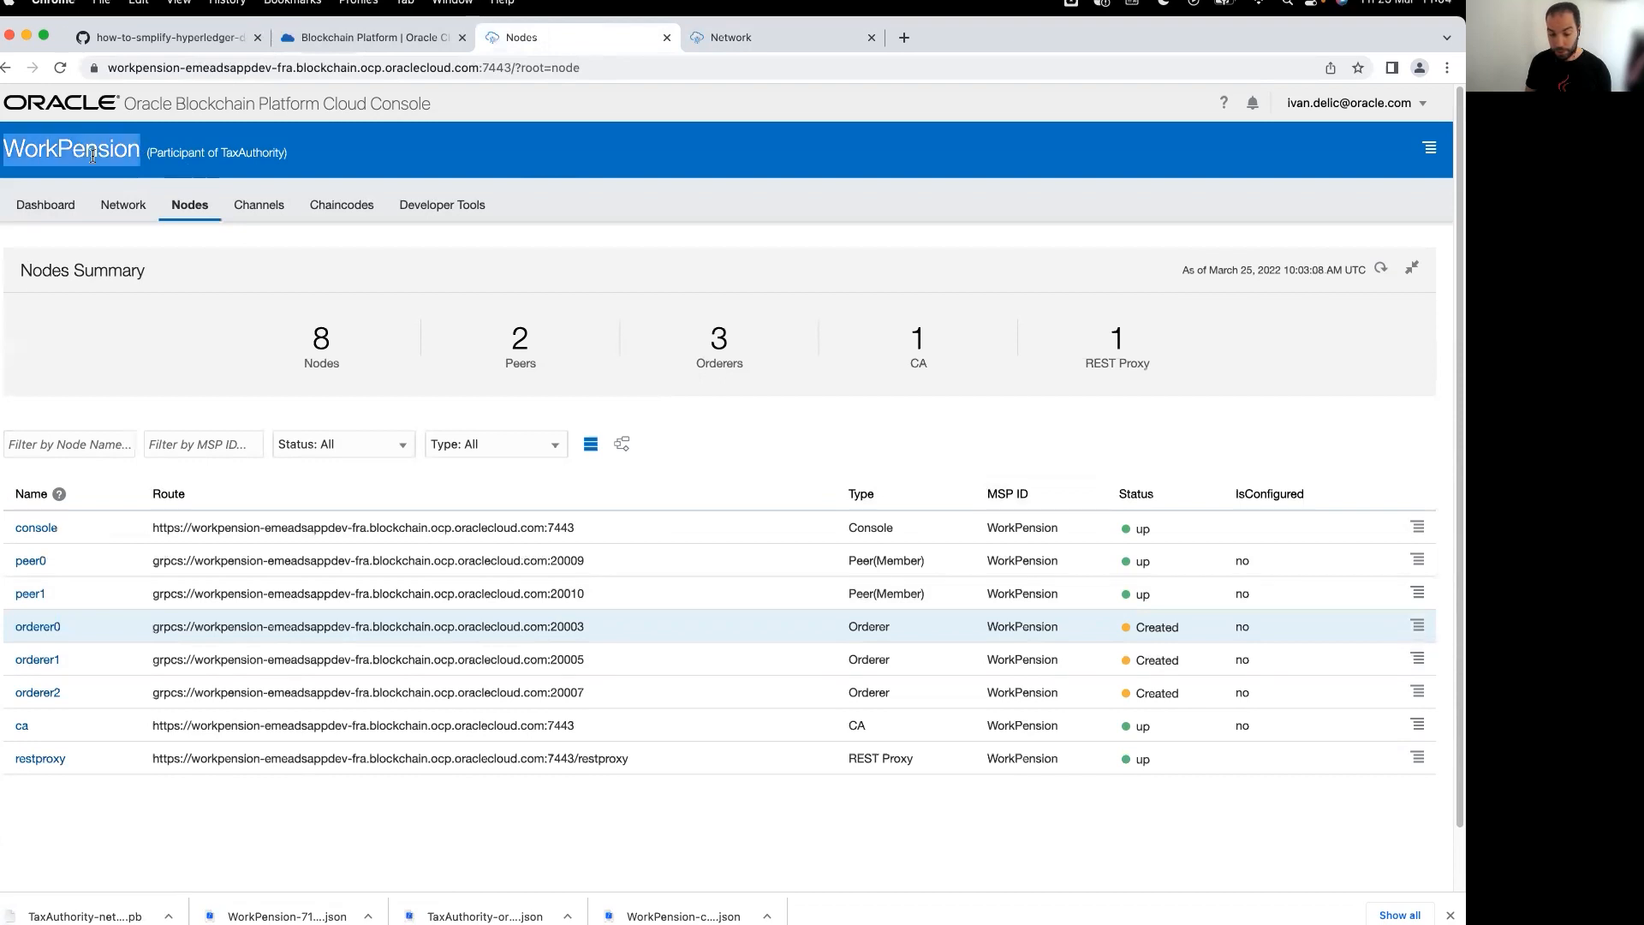
left_click(1417, 630)
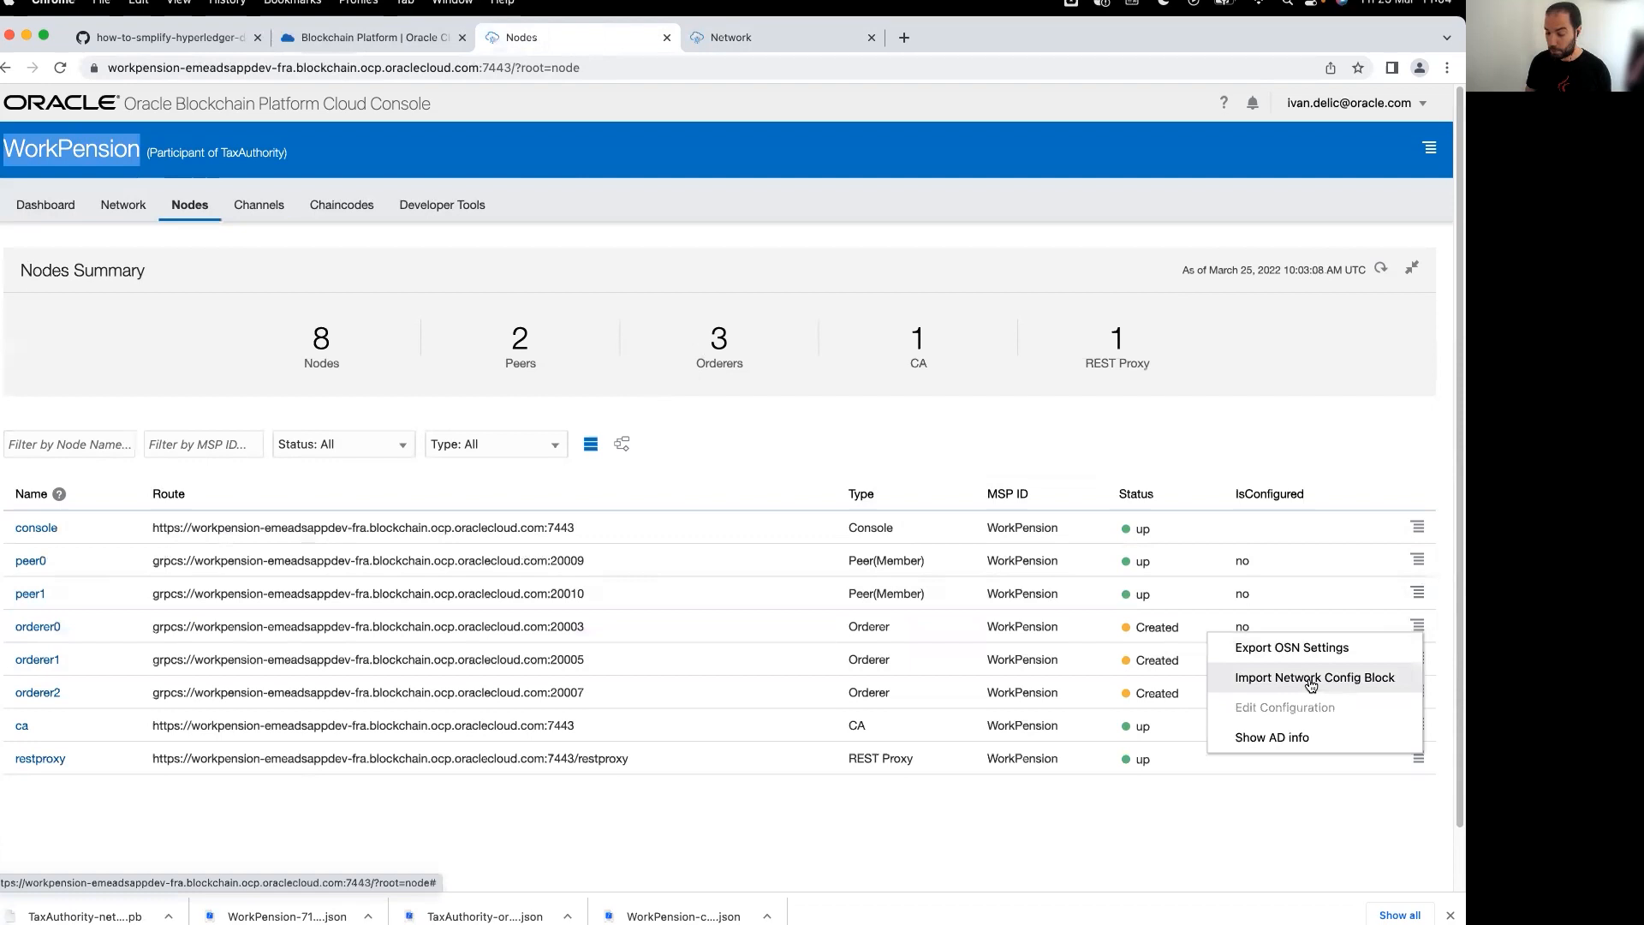
left_click(1342, 679)
left_click(527, 512)
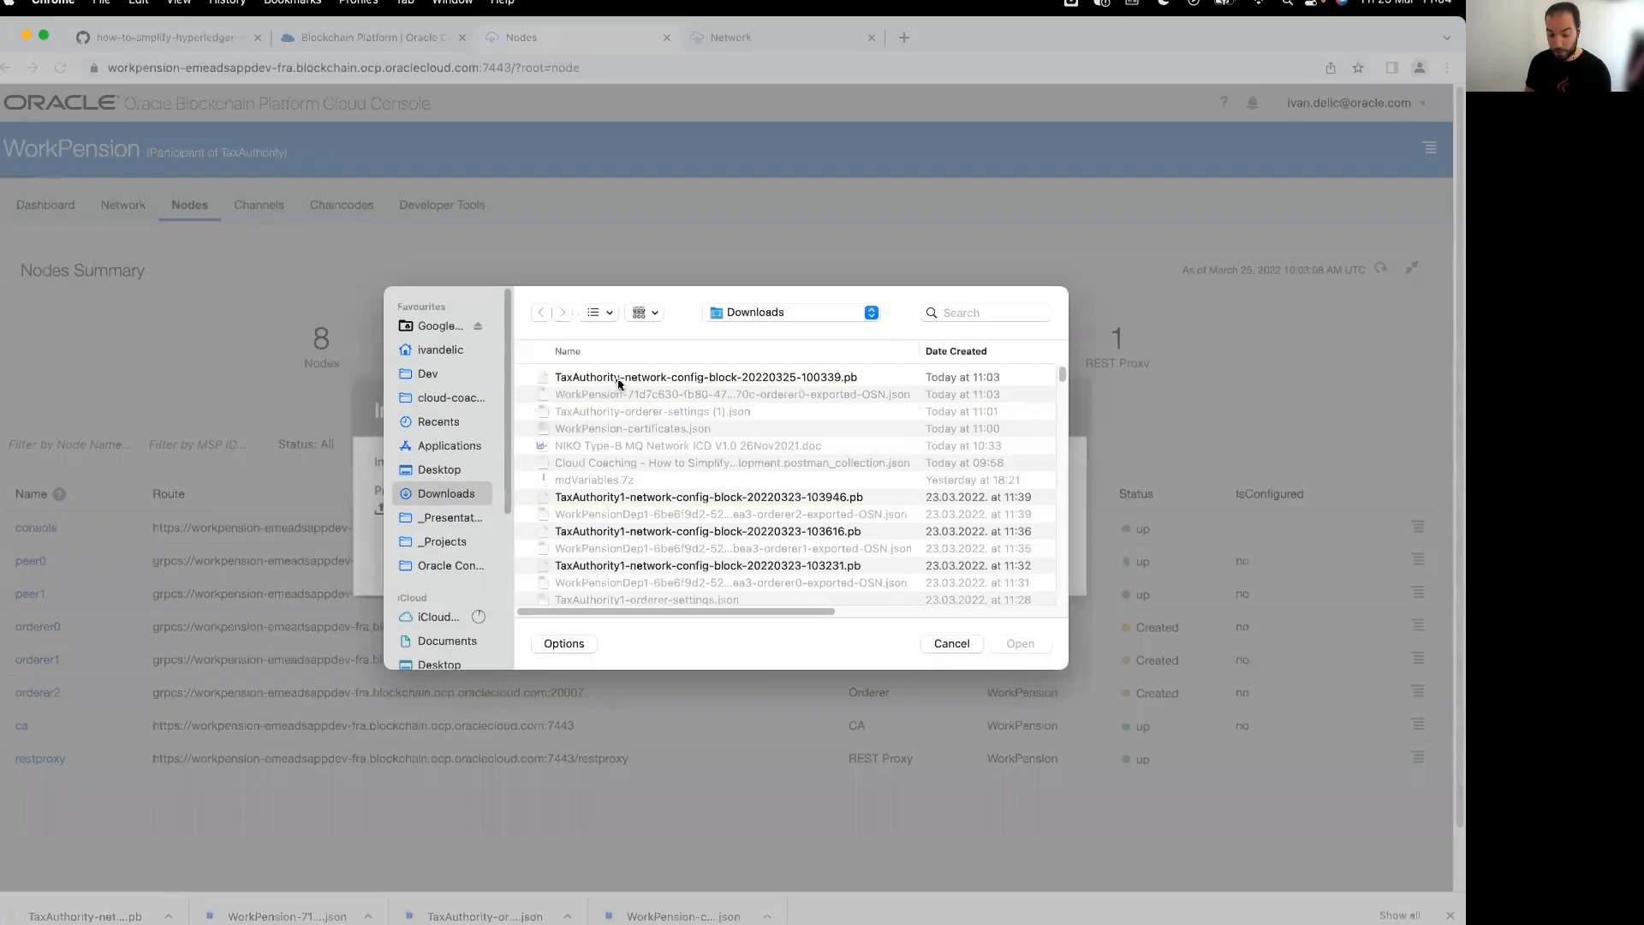
double_click(619, 379)
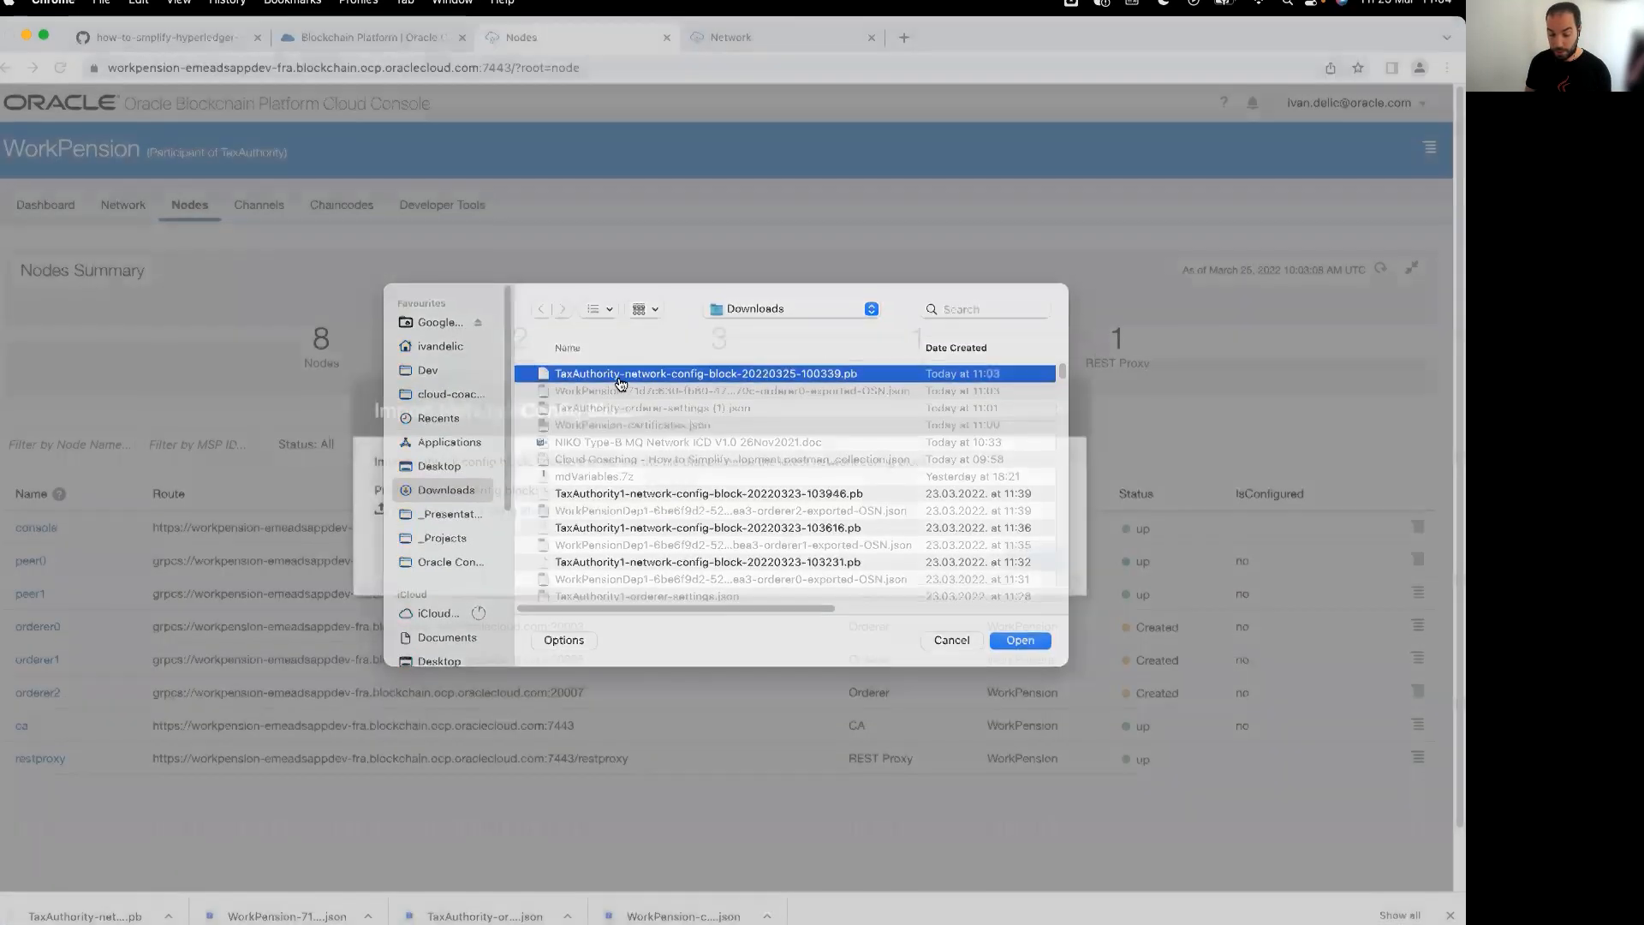
left_click(1031, 558)
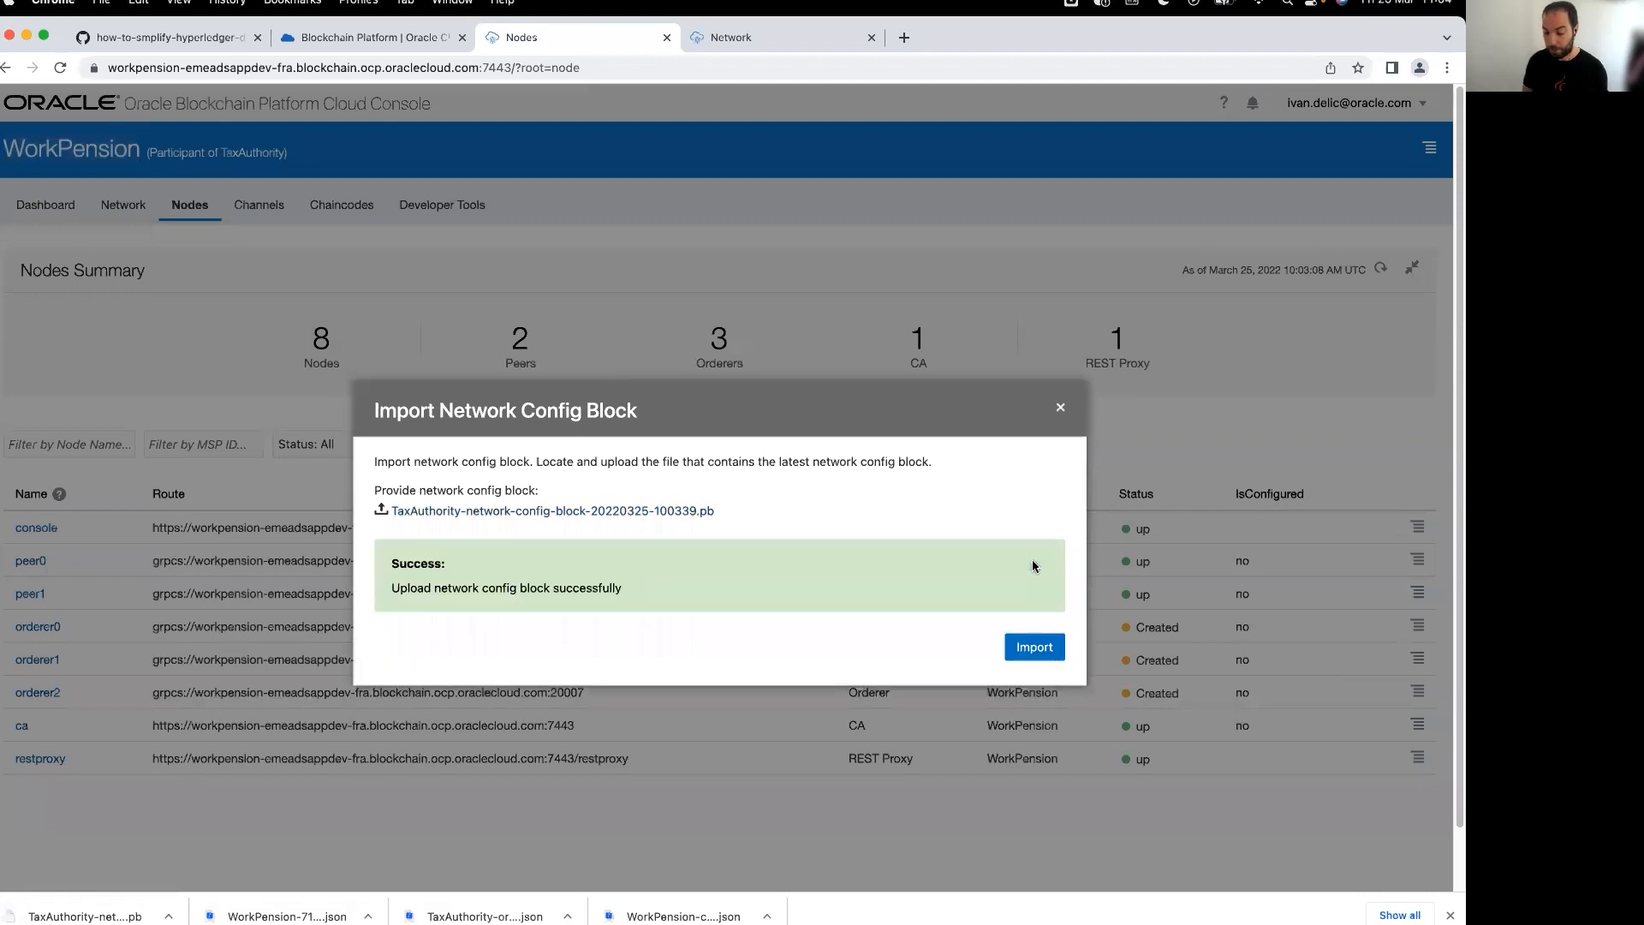
left_click(1034, 646)
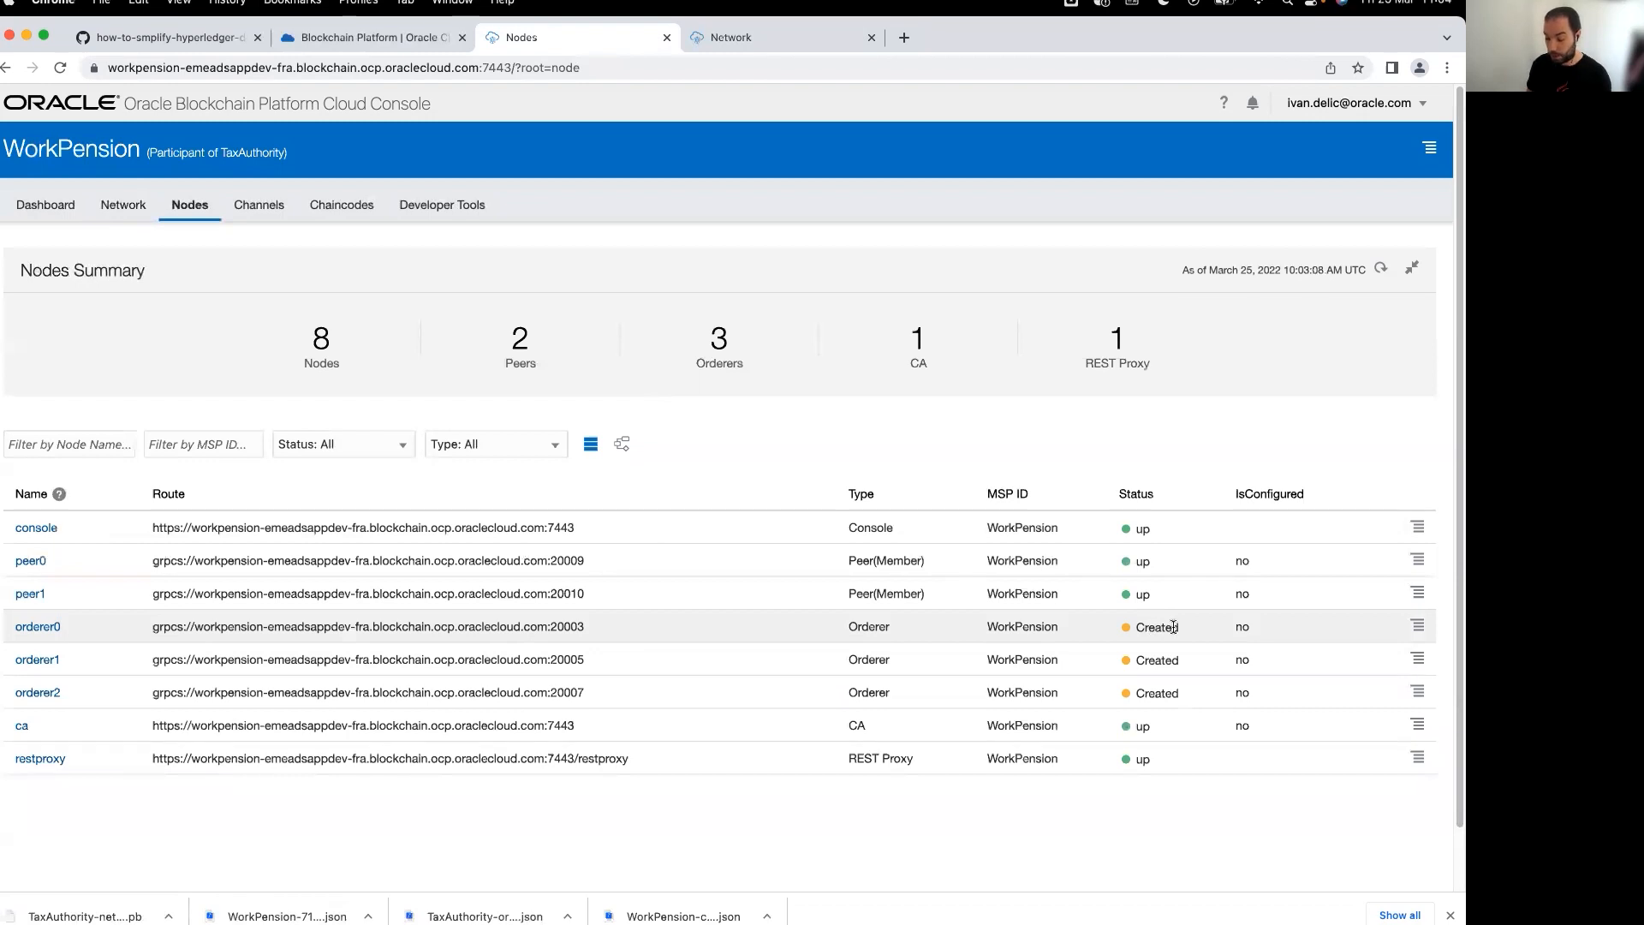
- Refresh WorkPension's node list and start its orderer0 node
left_click(1382, 270)
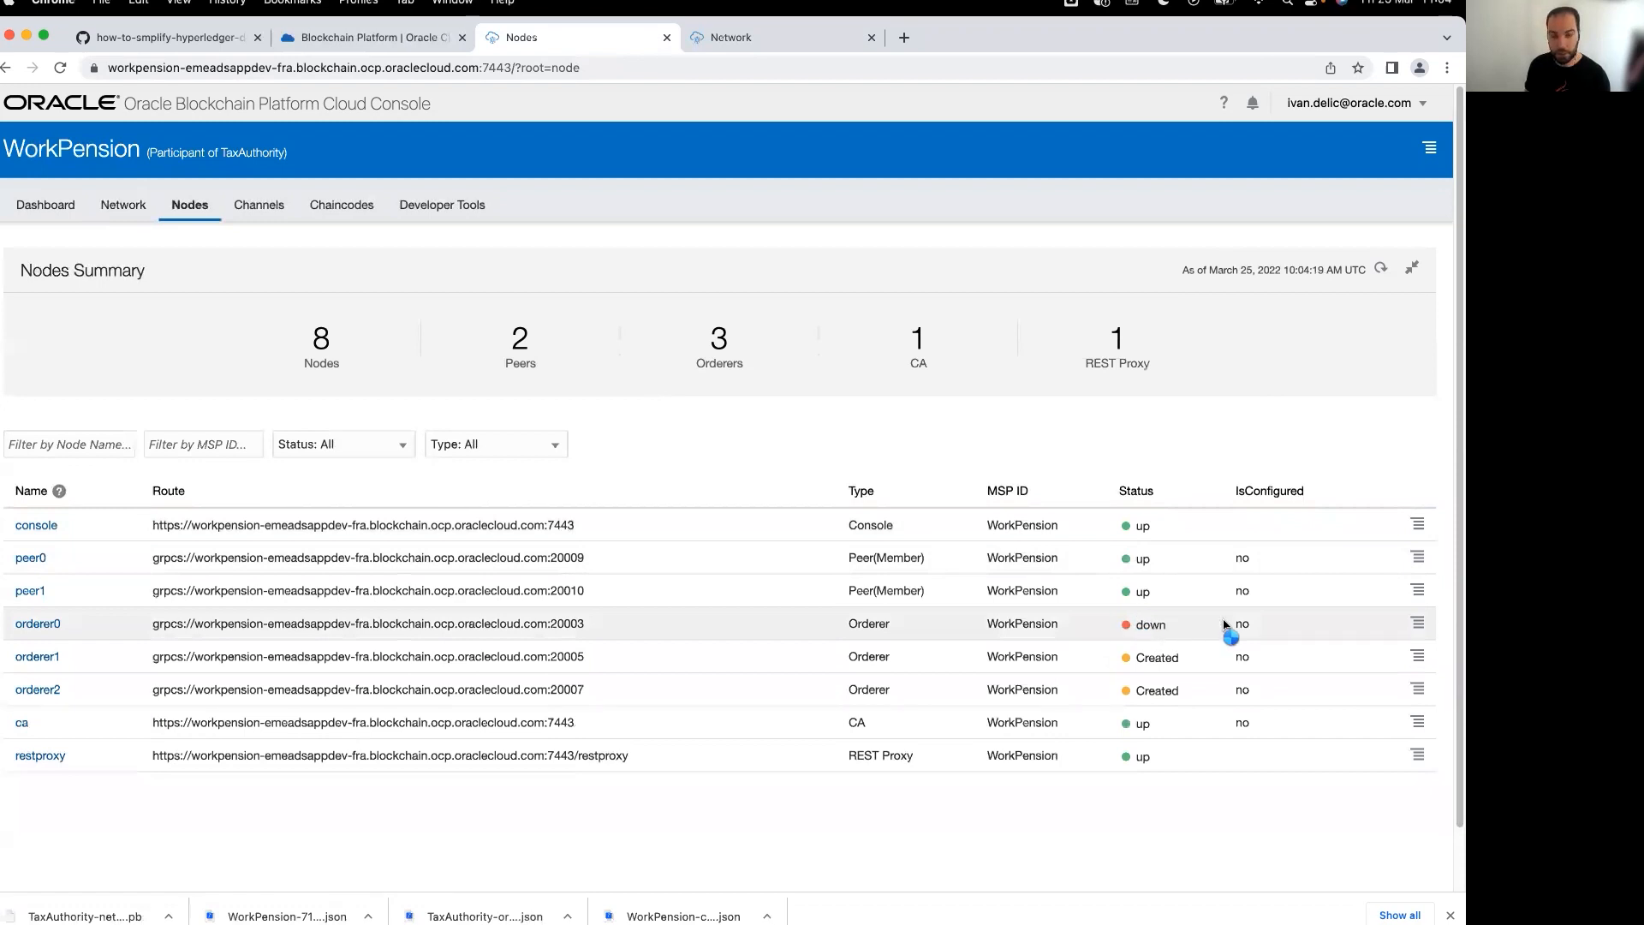
left_click(1418, 625)
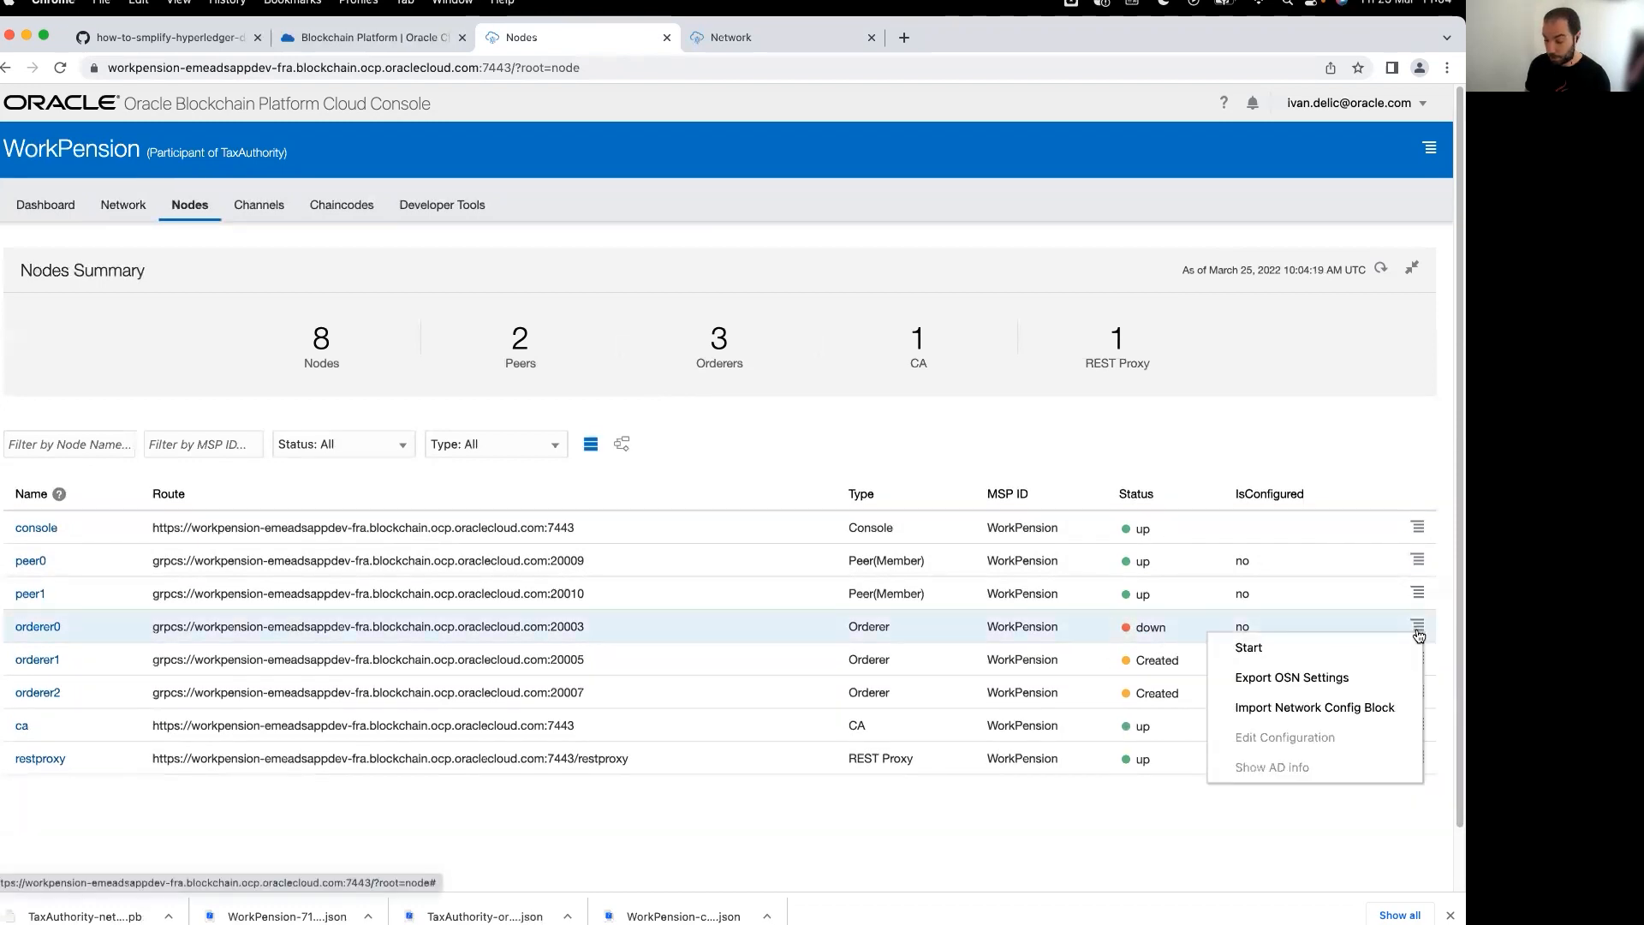
left_click(1377, 655)
left_click(948, 535)
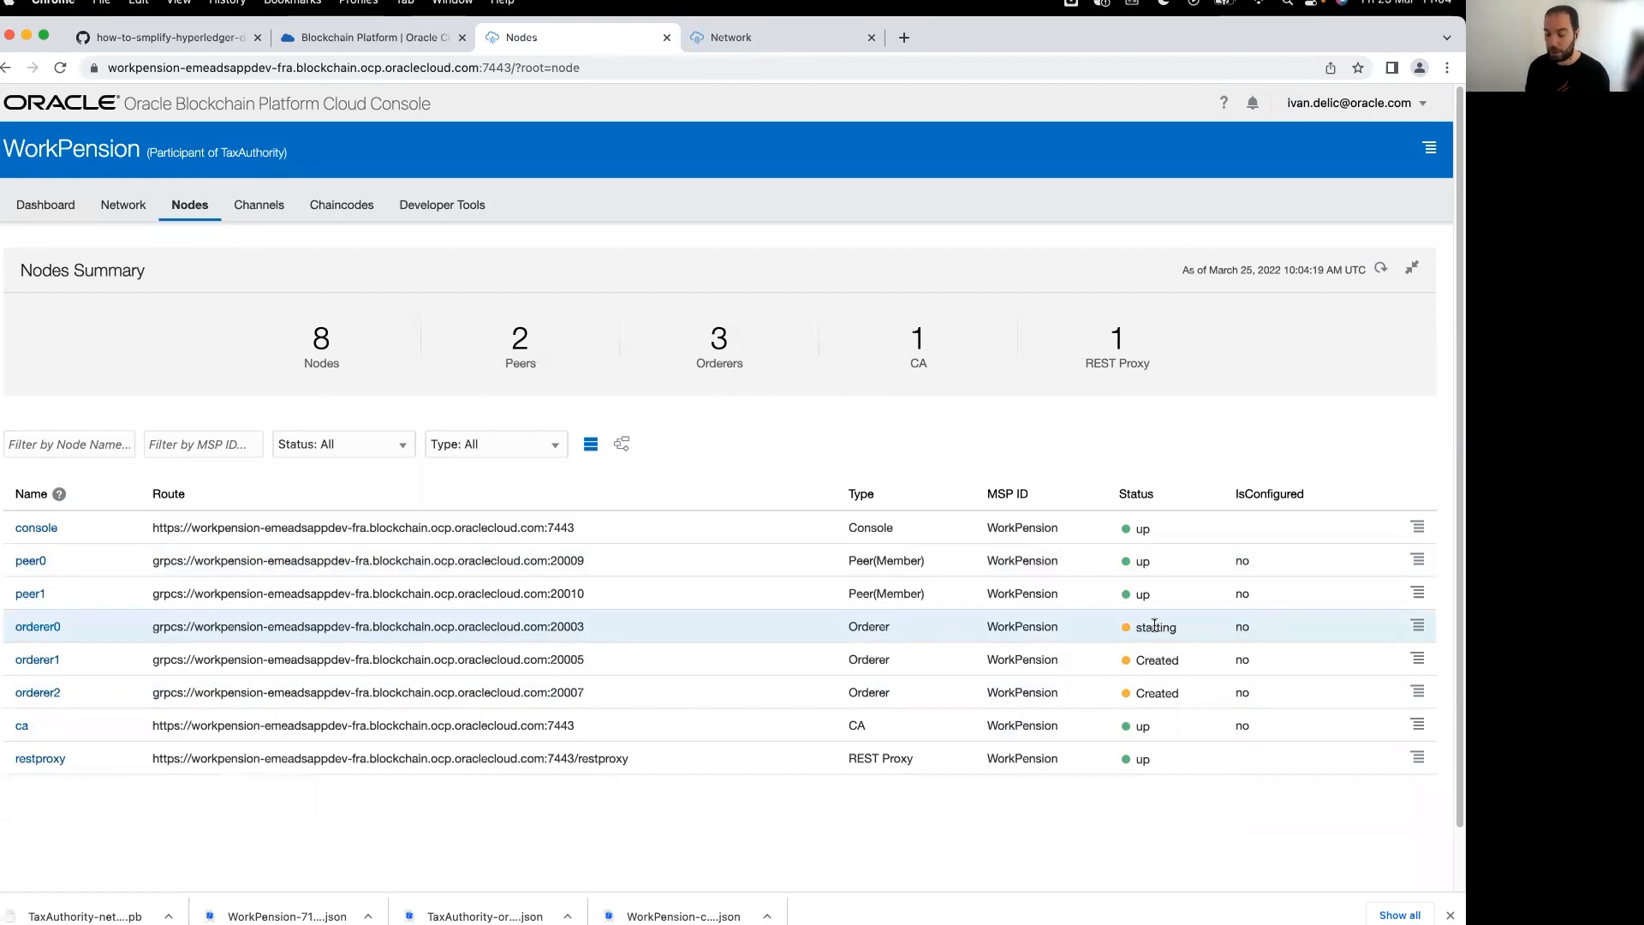
- Examine the routes and port numbers of the console, peer and orderer nodes in the TaxAuthority console
left_click(723, 38)
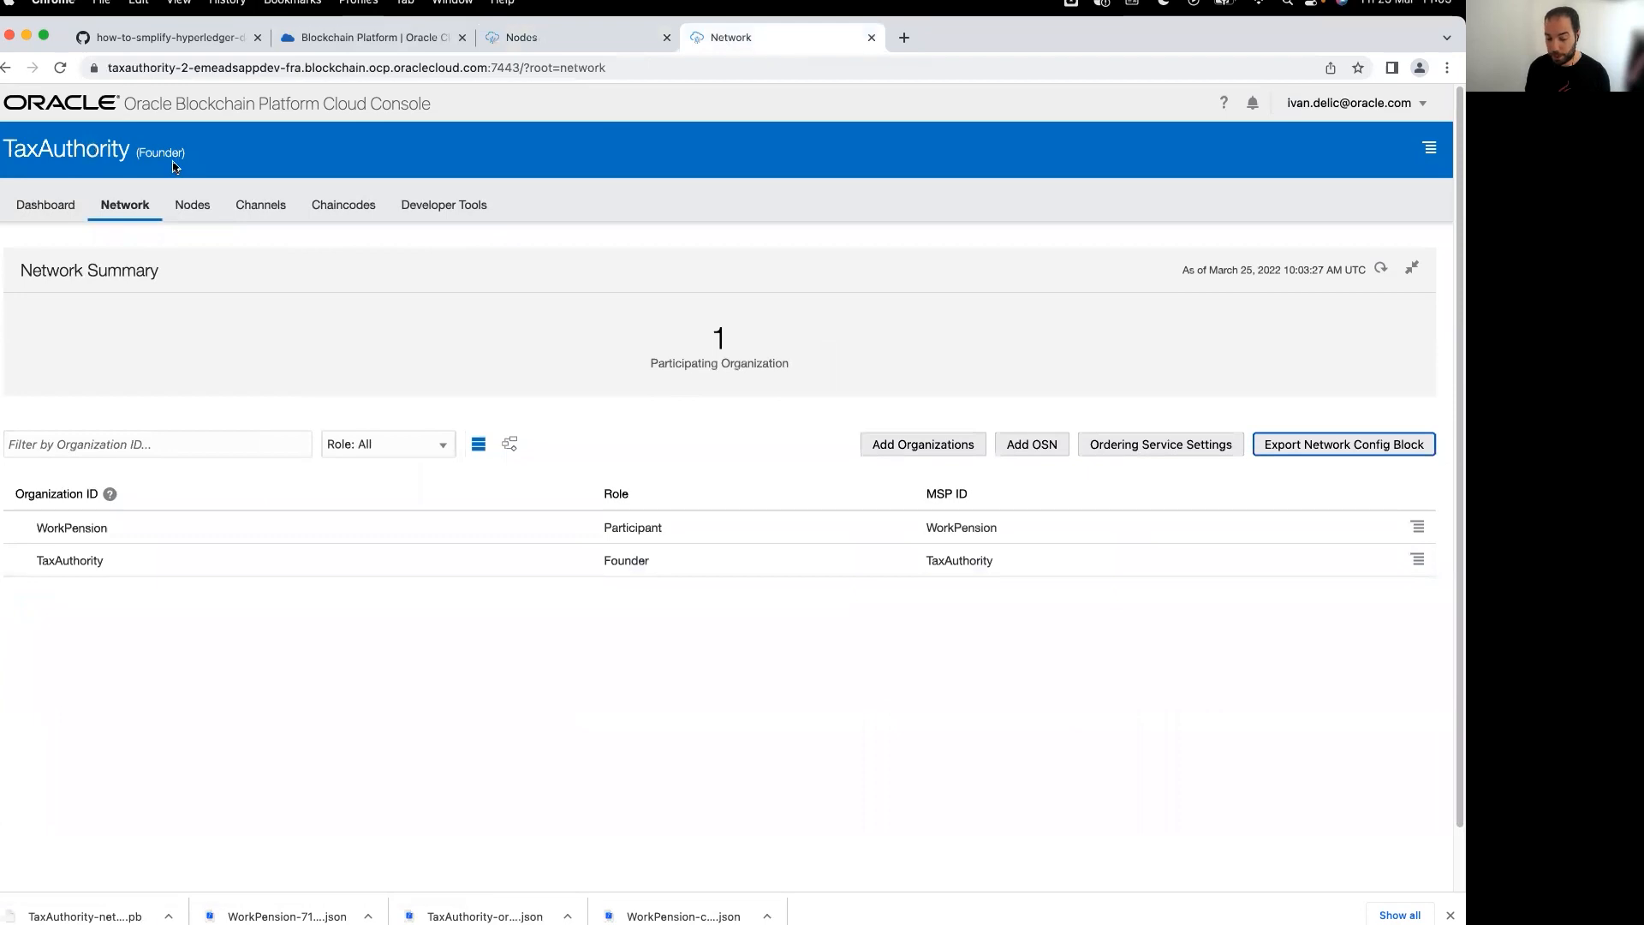
left_click(194, 211)
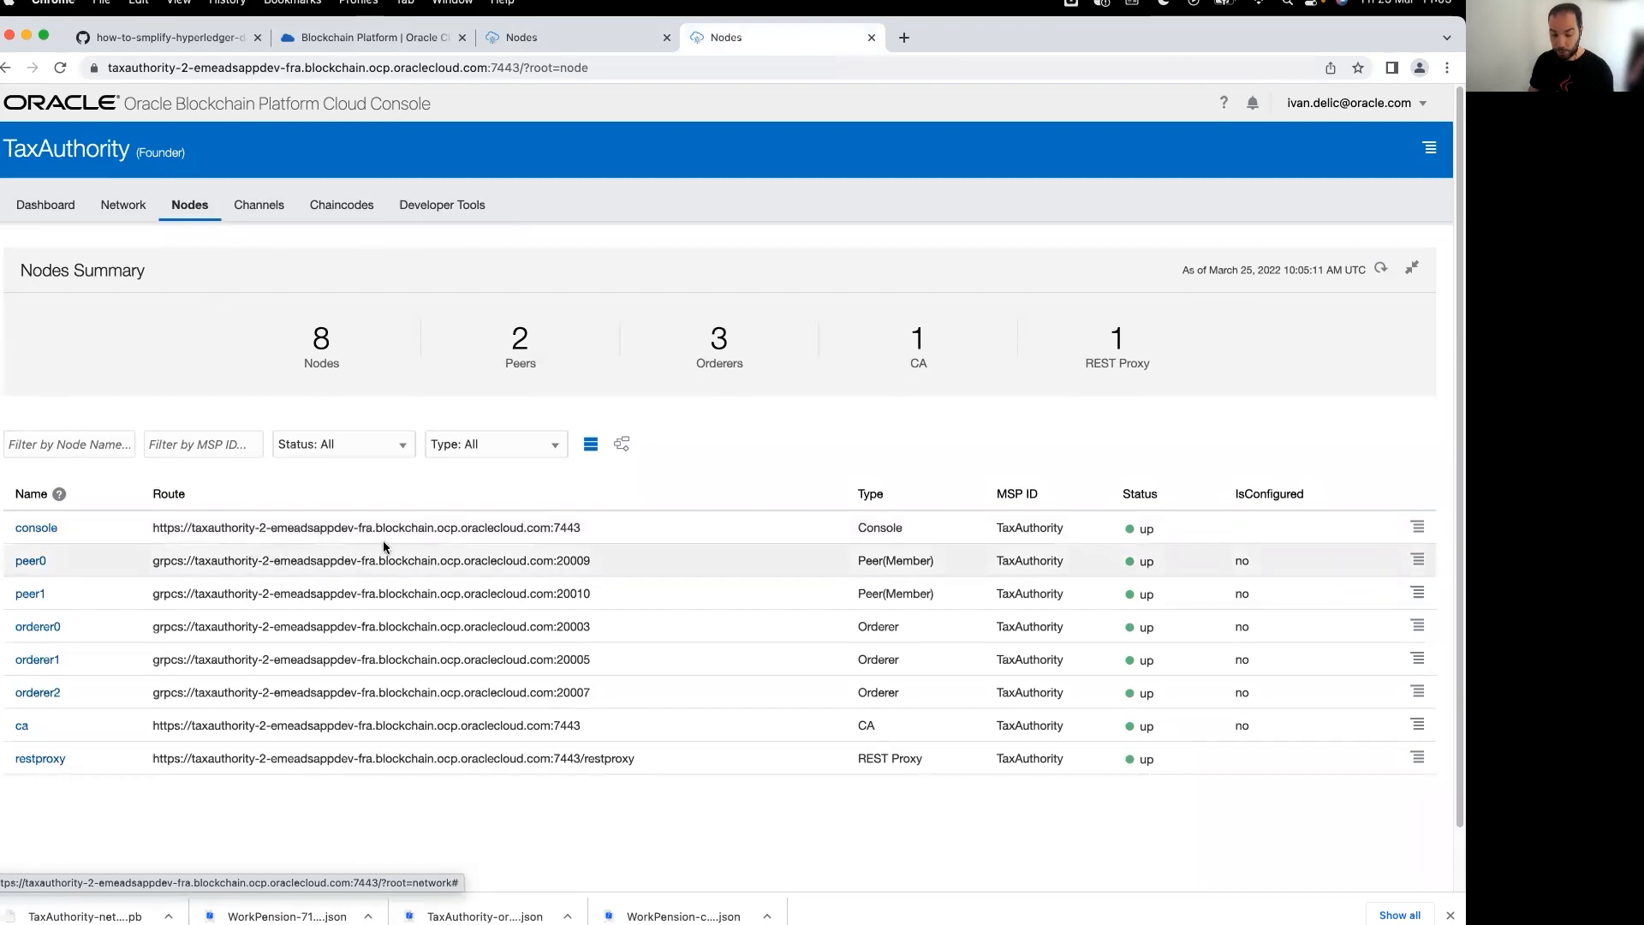
double_click(570, 526)
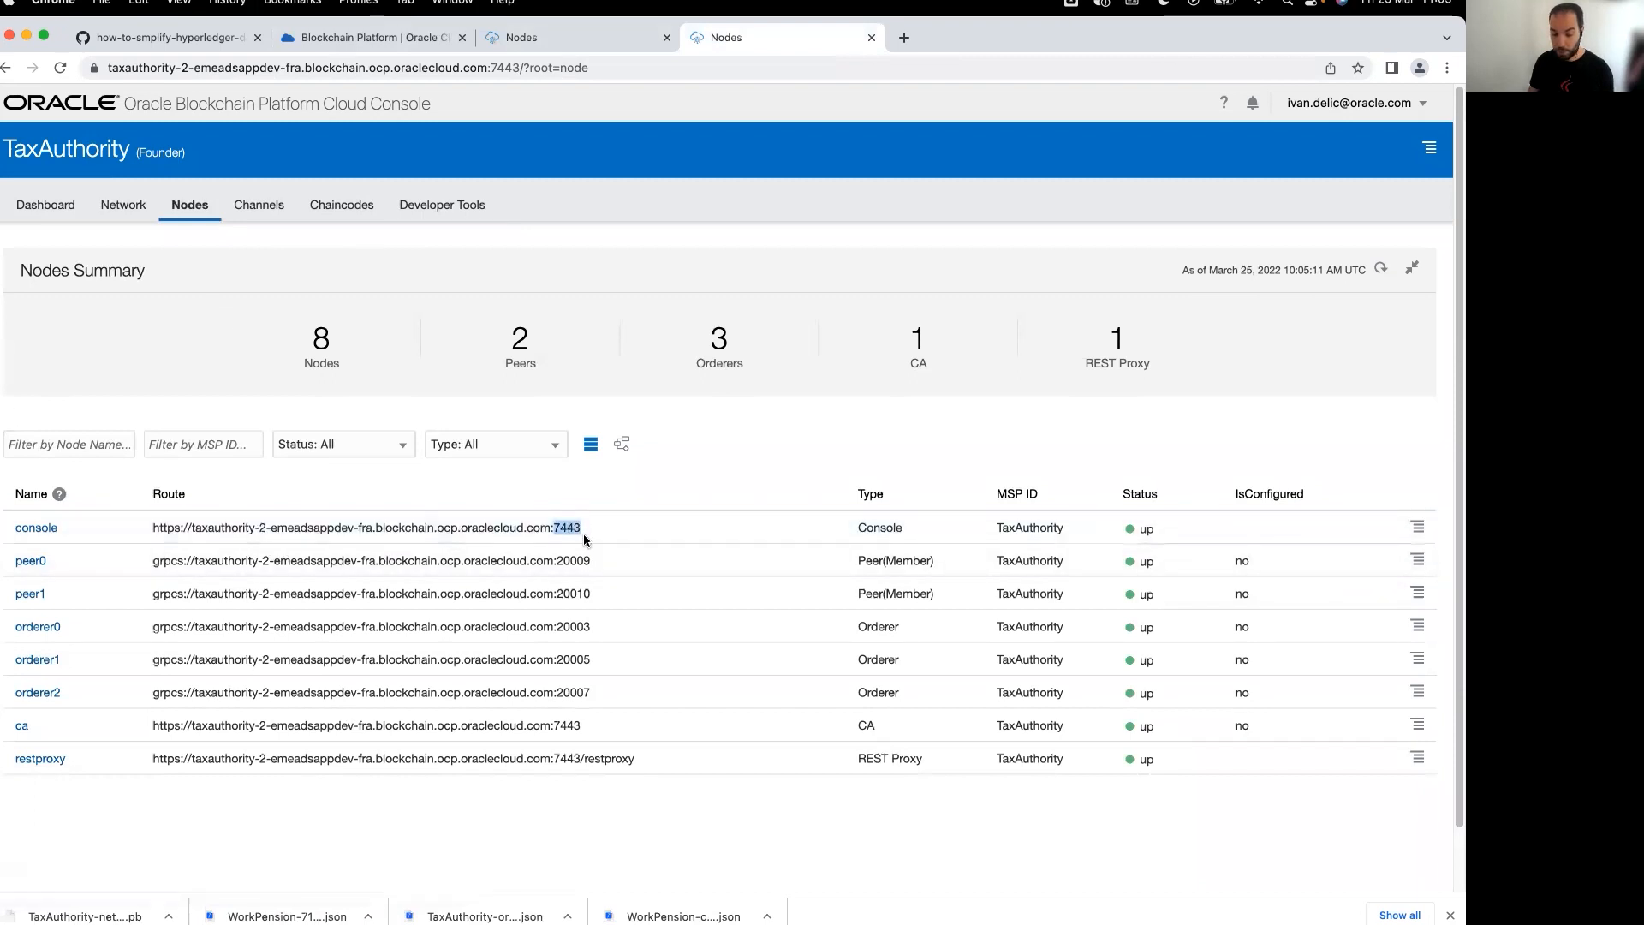
left_click(501, 68)
double_click(547, 68)
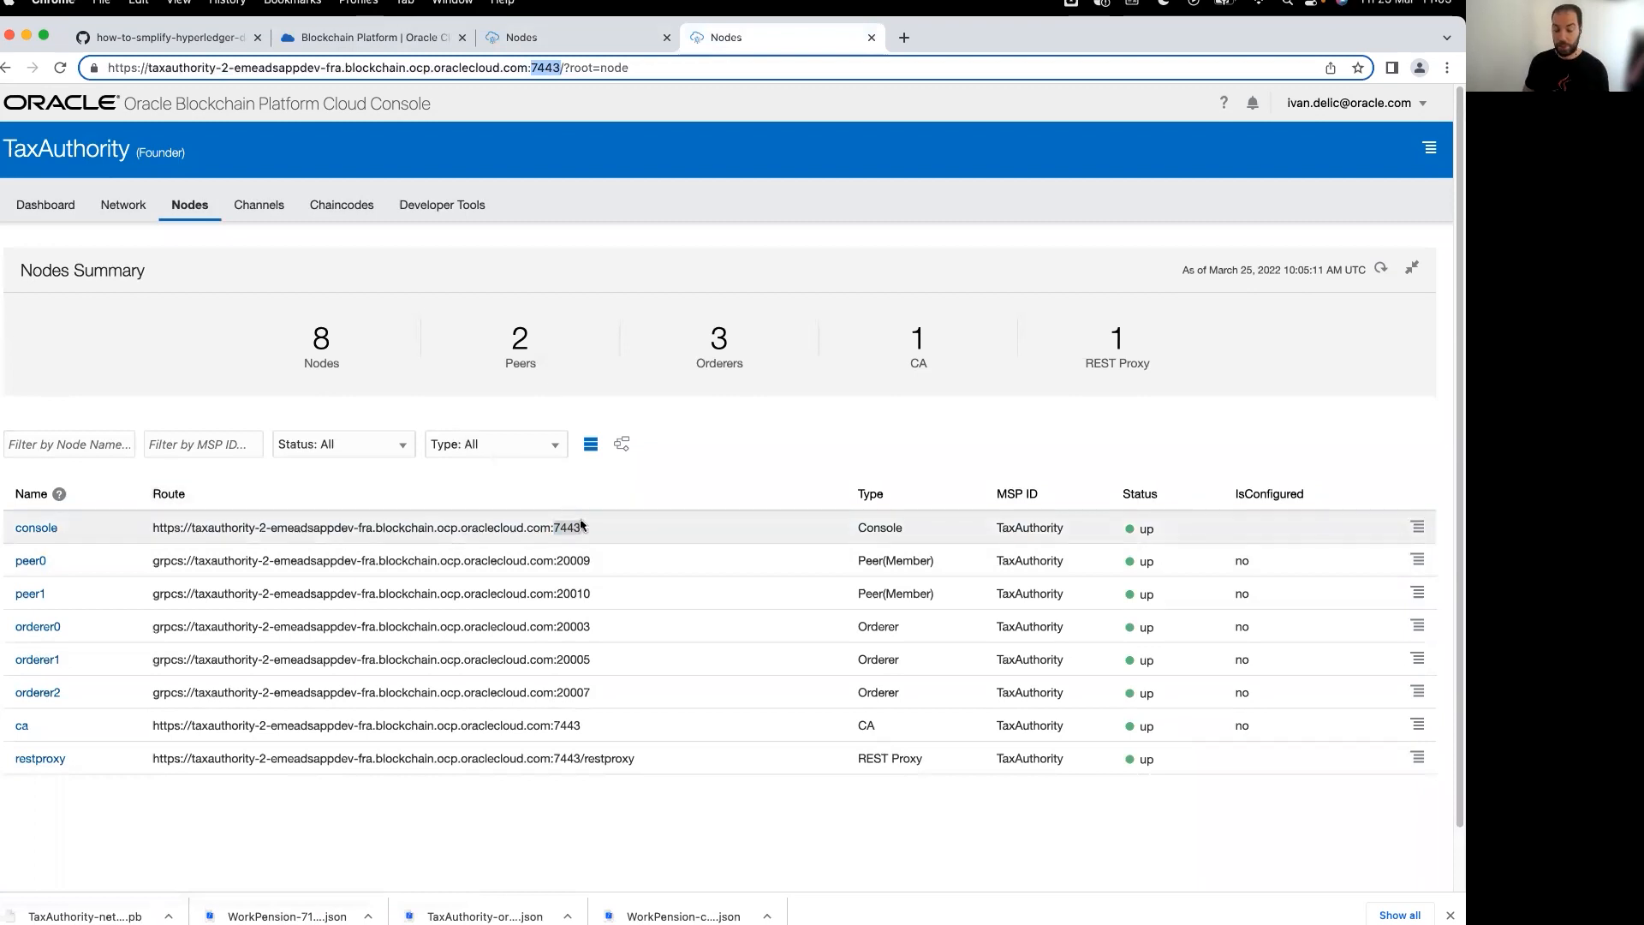
left_click(608, 563)
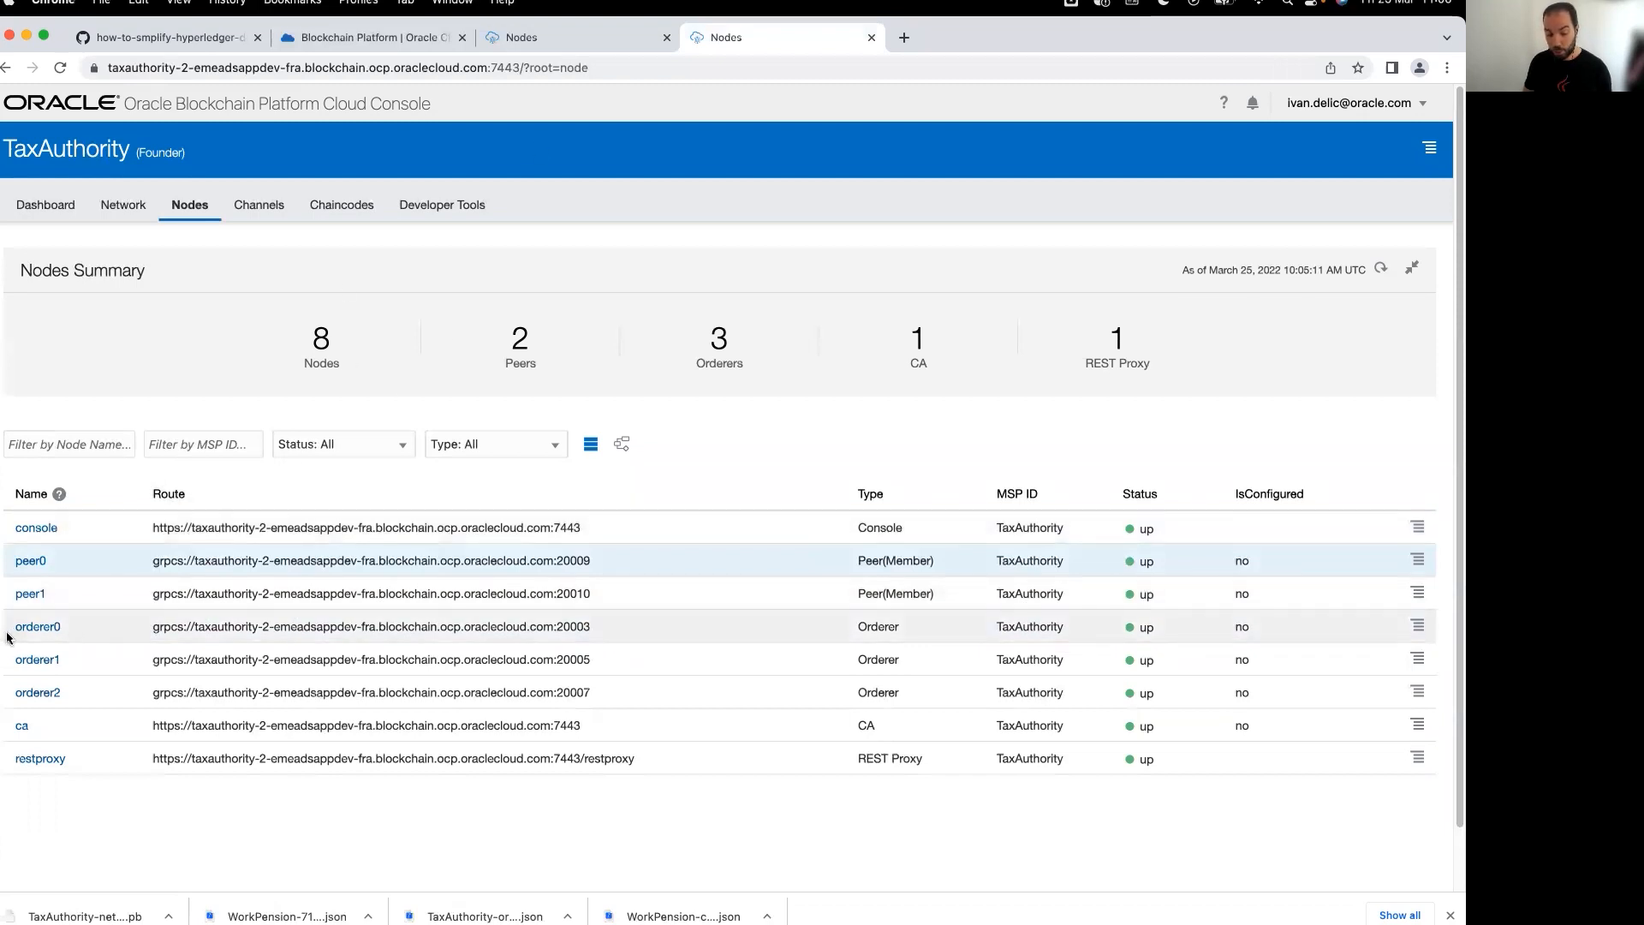
left_click_drag(0, 631, 214, 690)
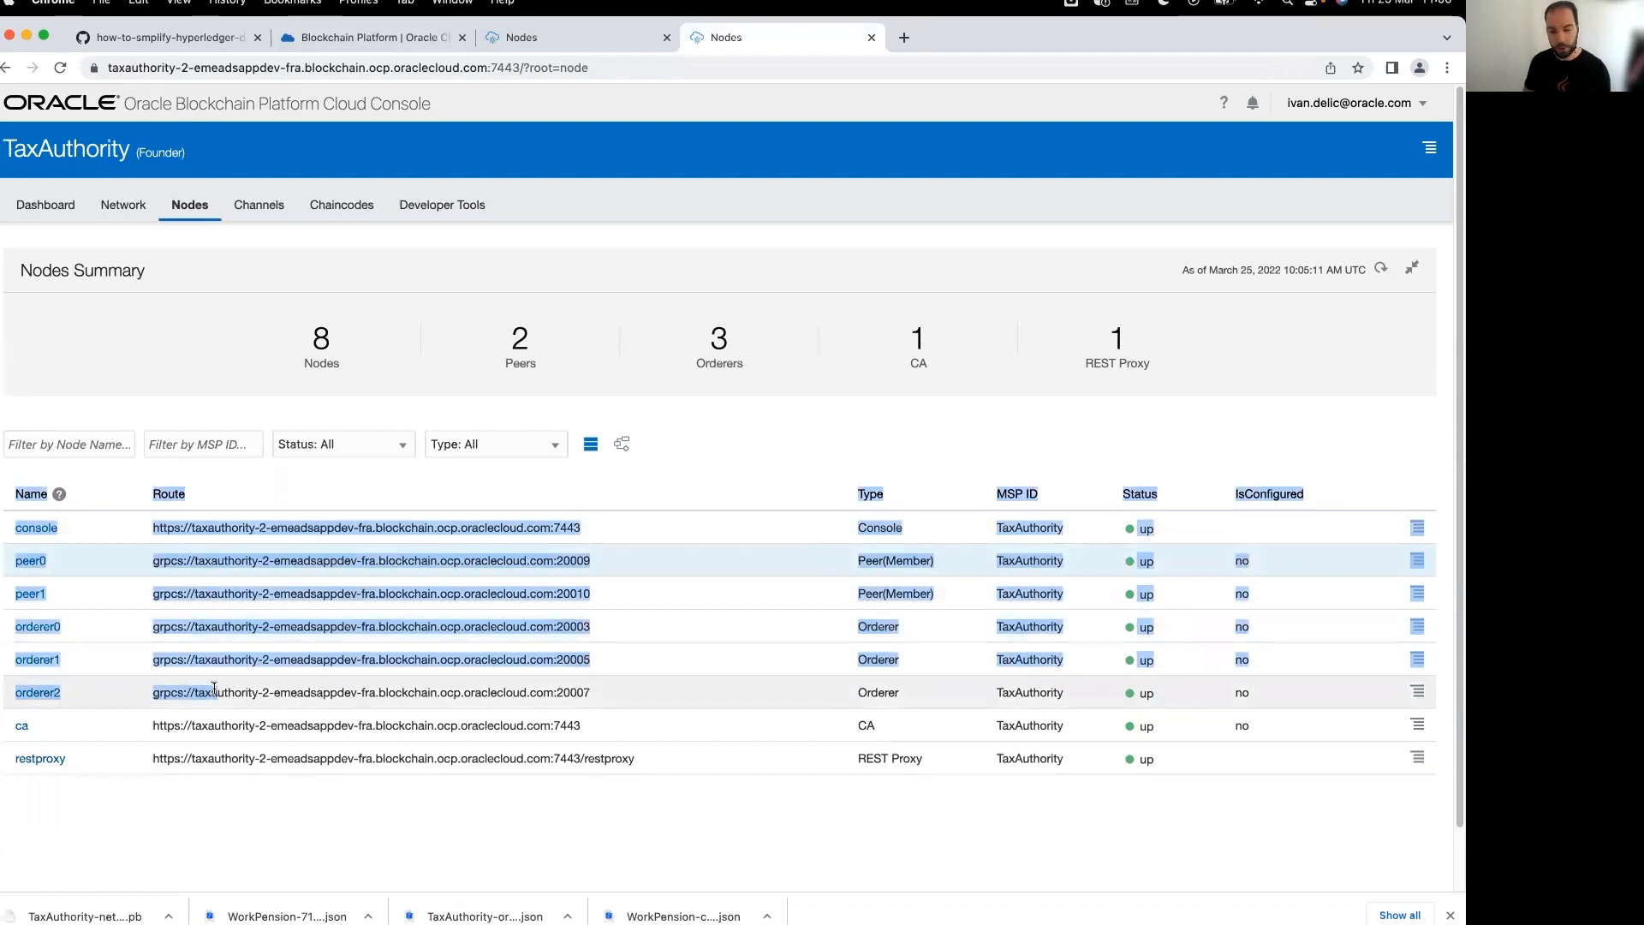
left_click(636, 700)
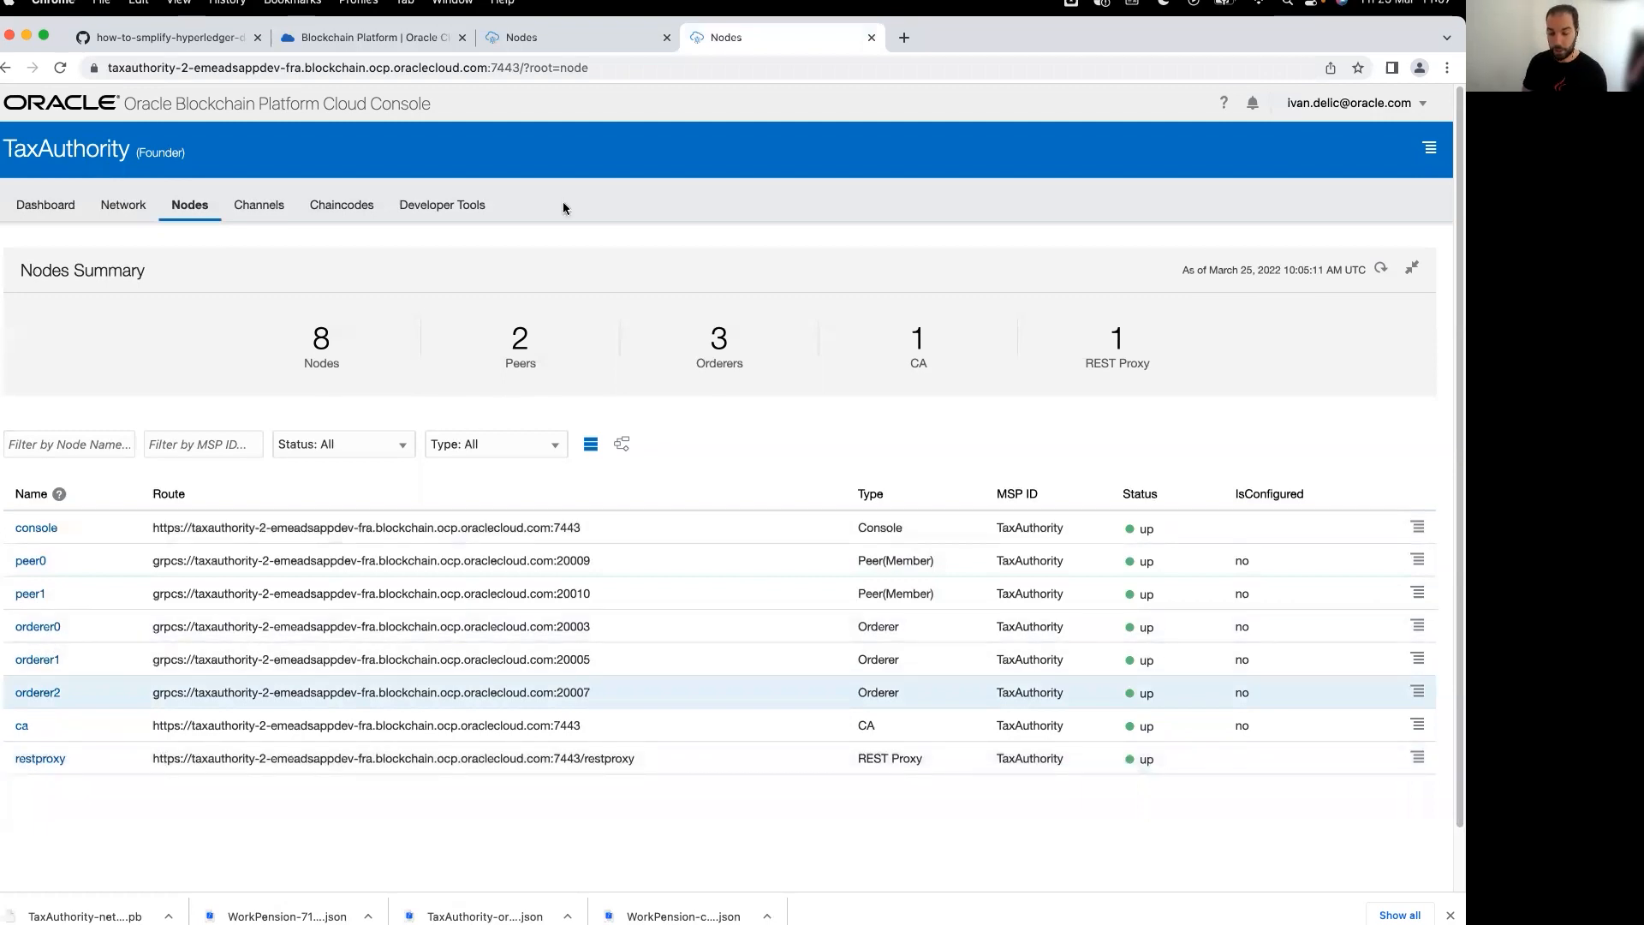
- Check orderer0's status in the WorkPension console and export the OSN settings of orderer1
left_click(572, 48)
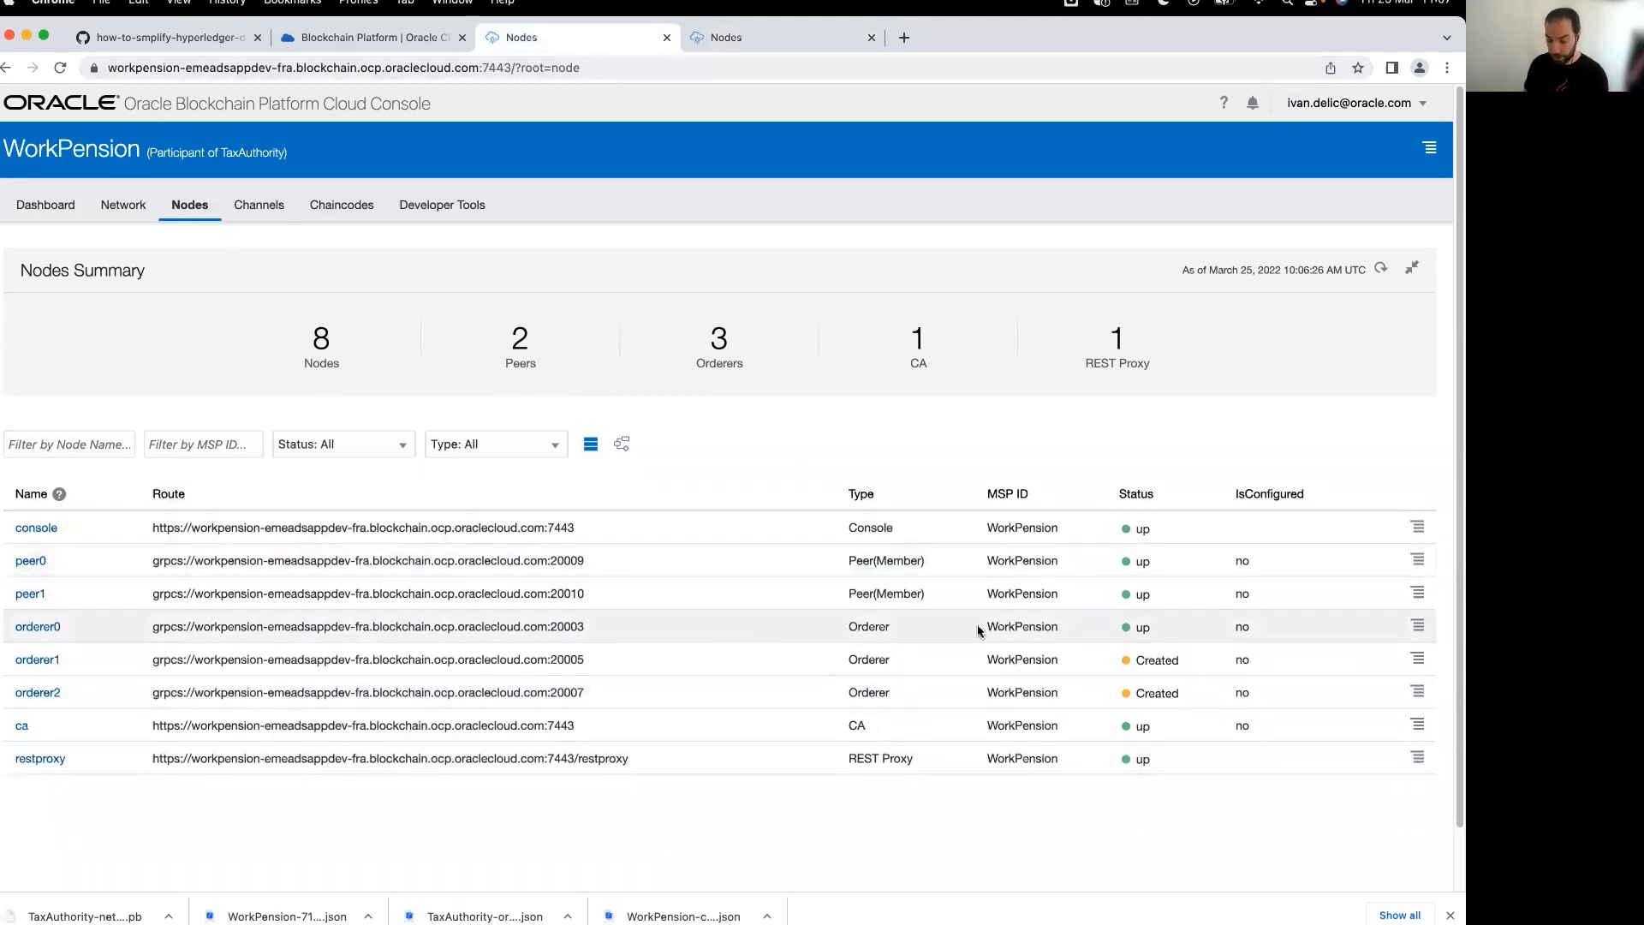
double_click(1143, 627)
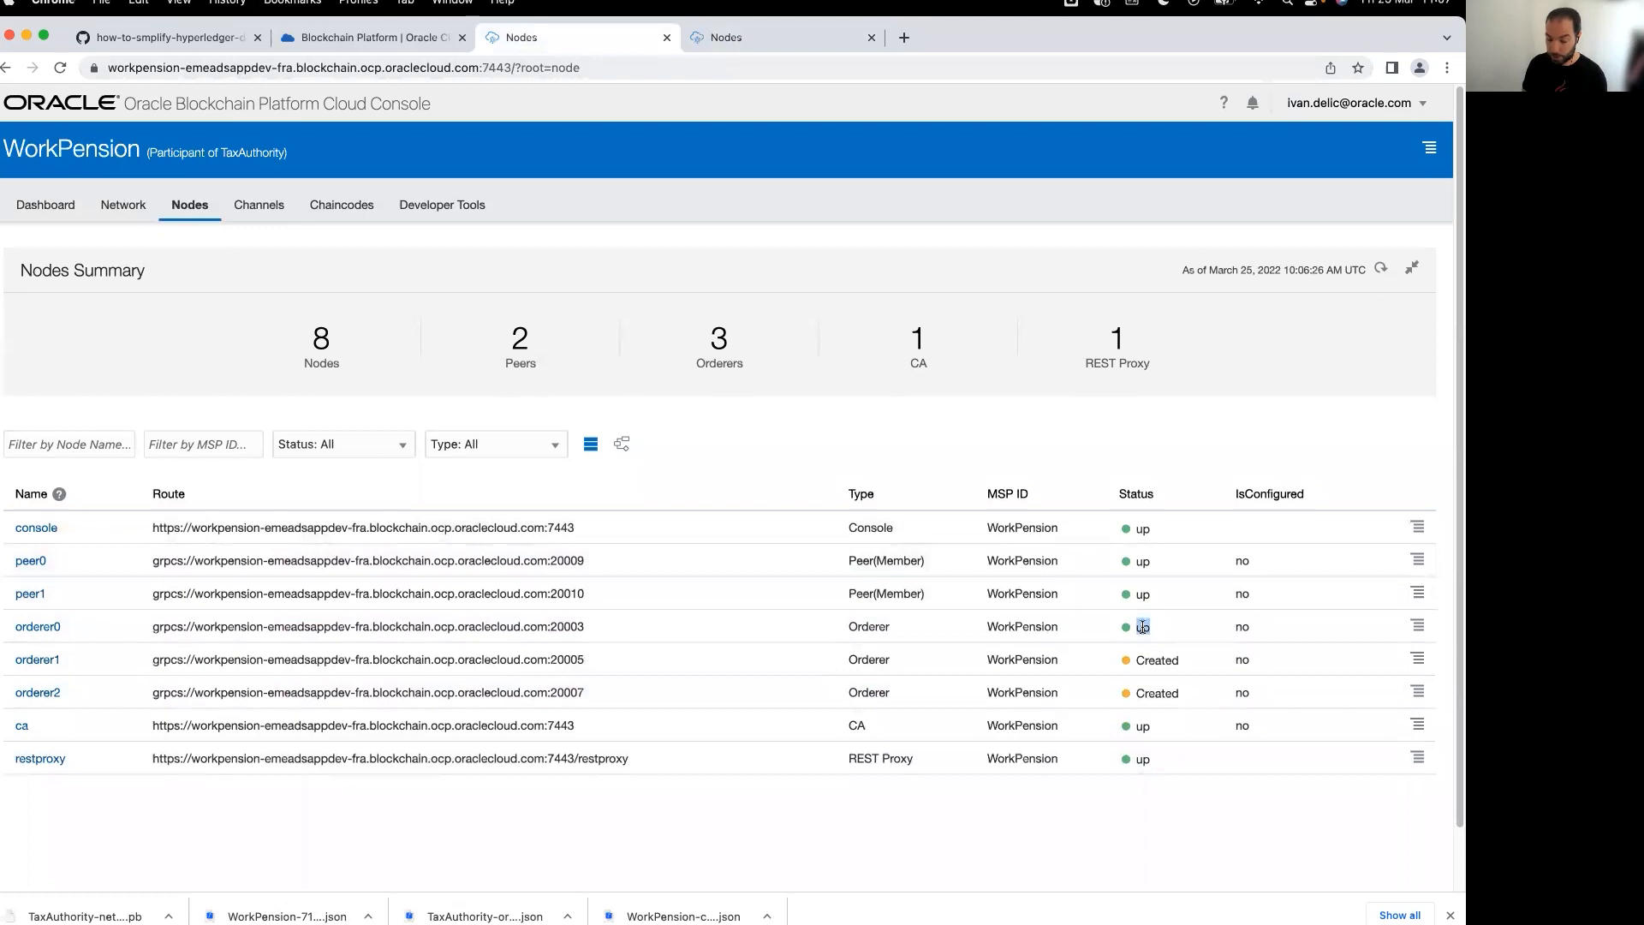
left_click(1418, 659)
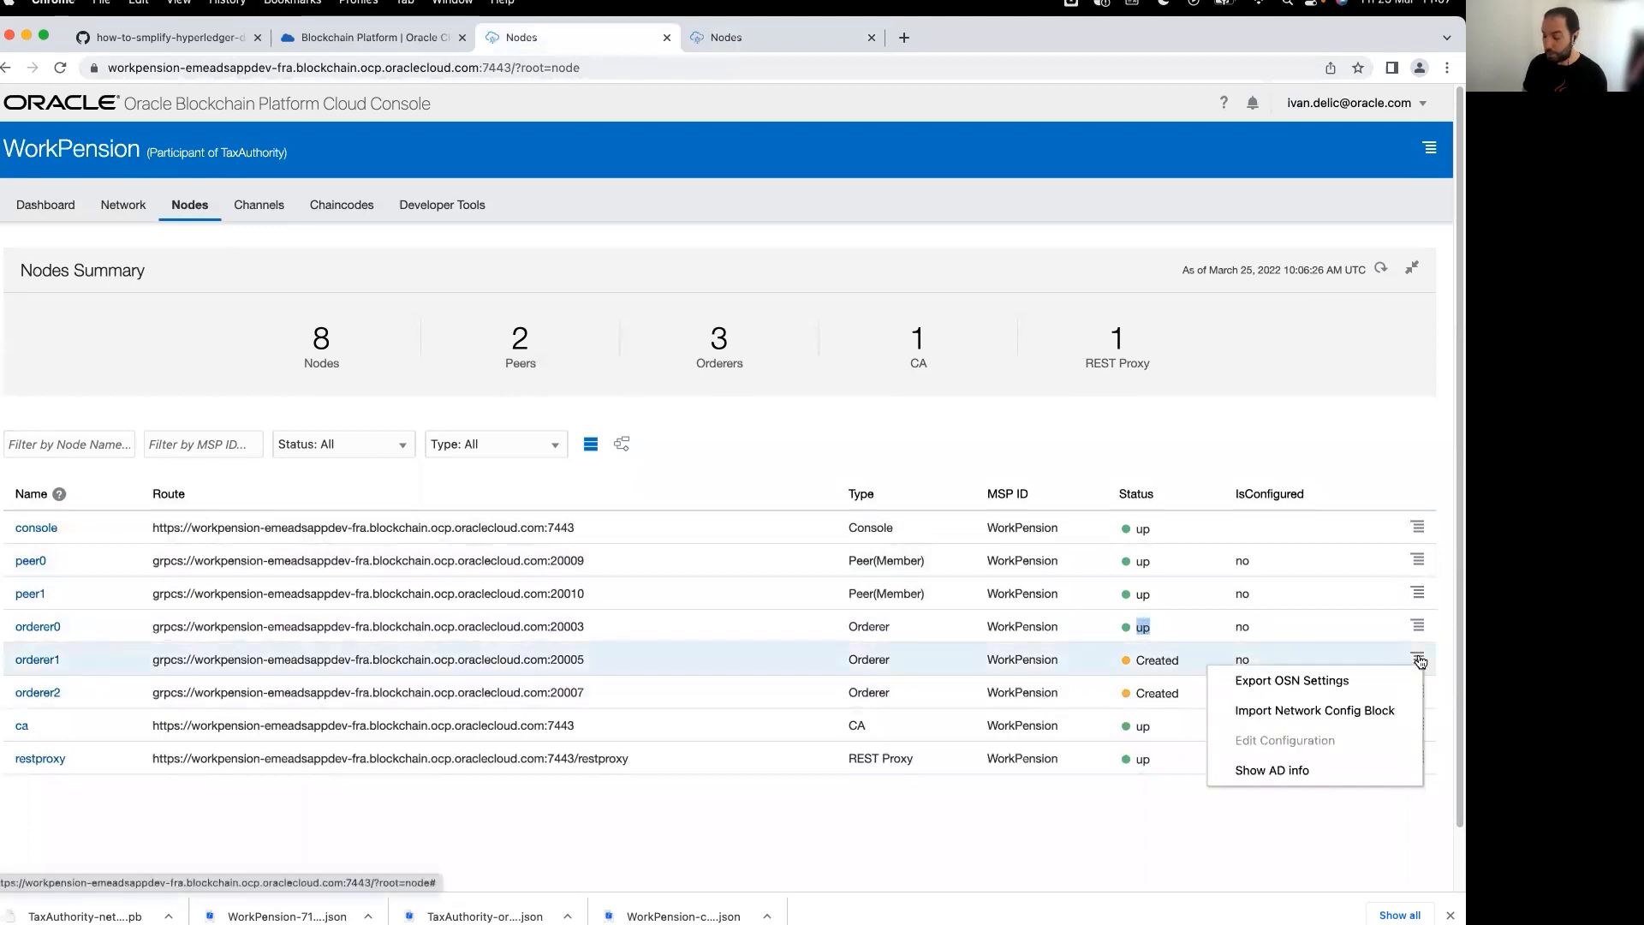
left_click(1373, 683)
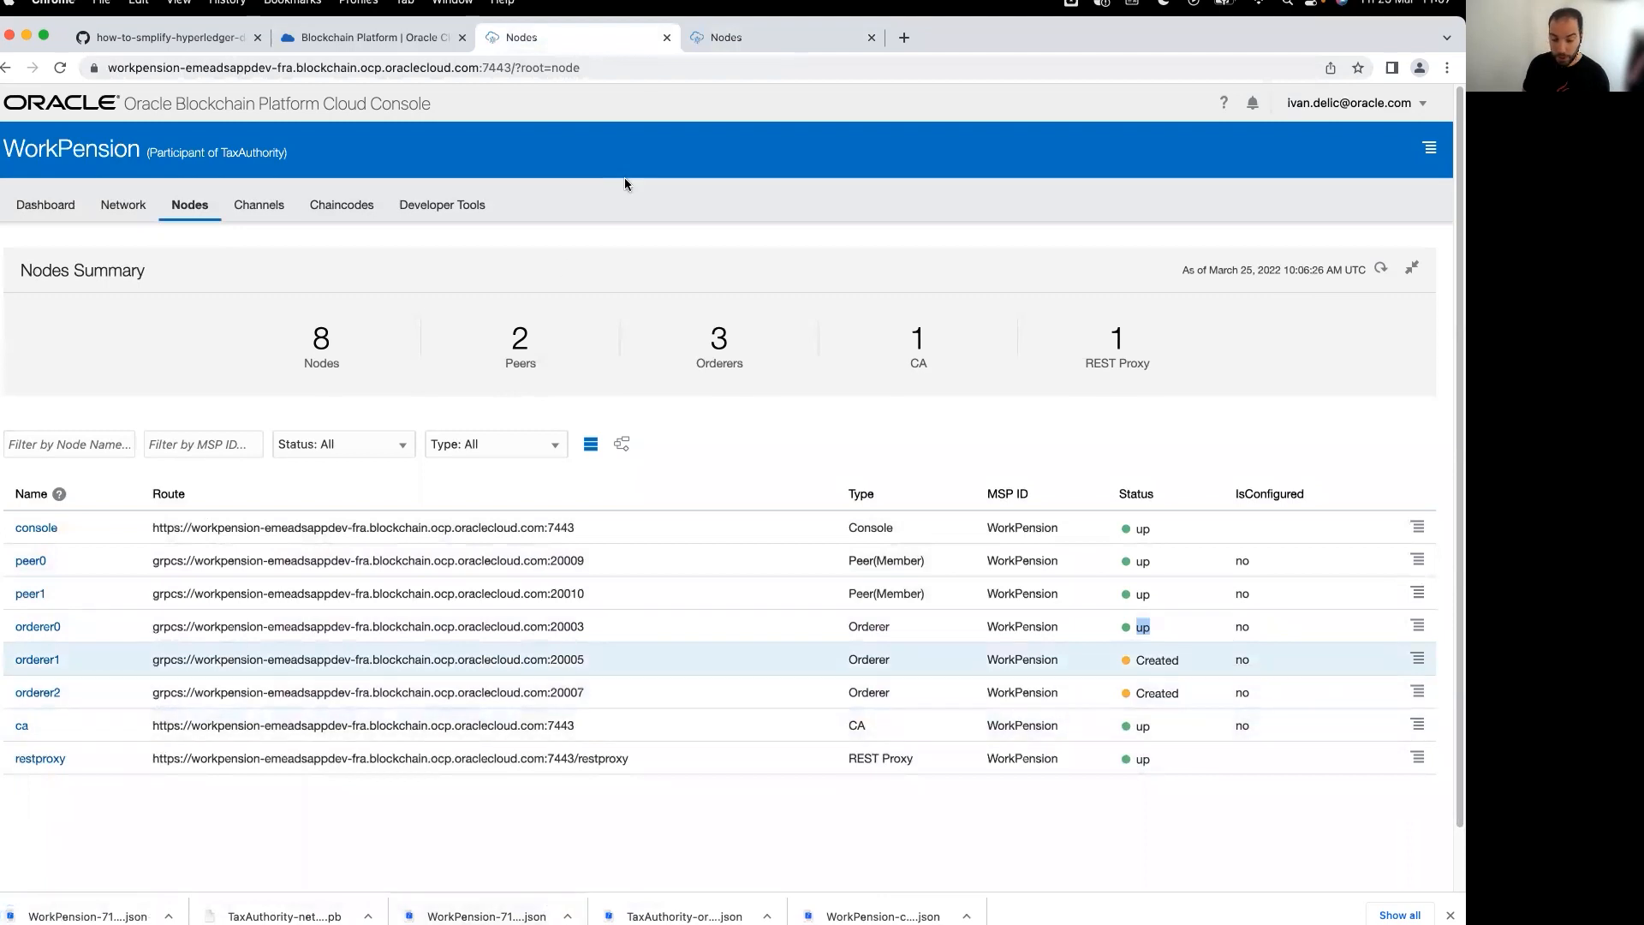
- Add WorkPension's orderer1 as an OSN in the TaxAuthority network using its orderer1-exported-OSN.json file
left_click(773, 41)
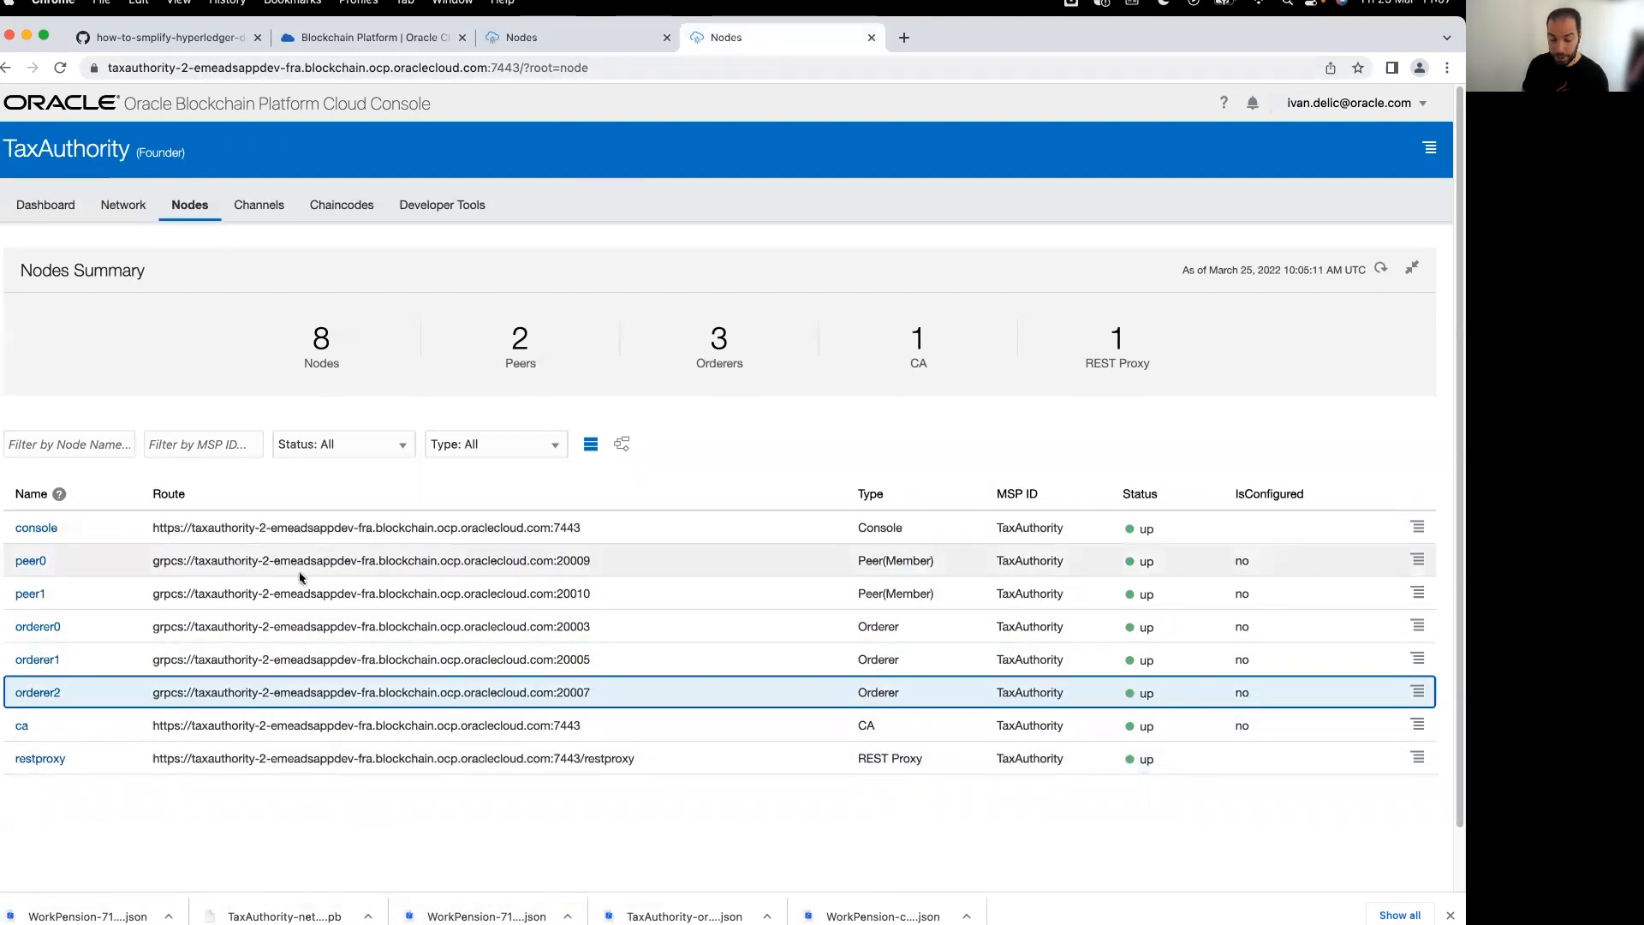
left_click(129, 218)
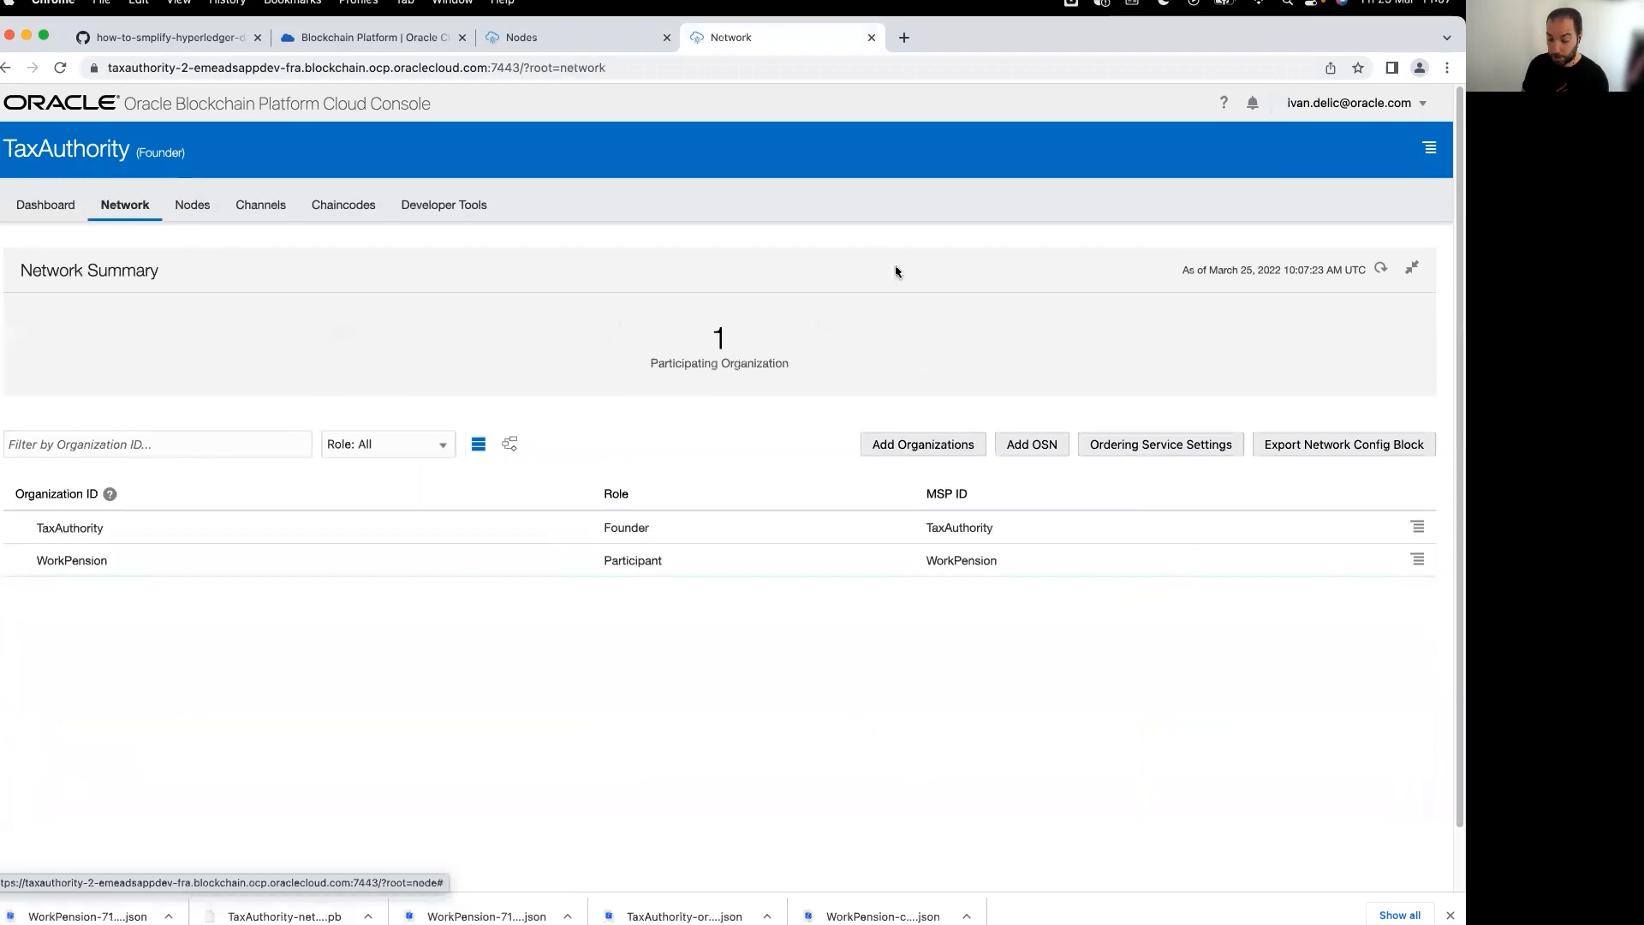
left_click(1028, 446)
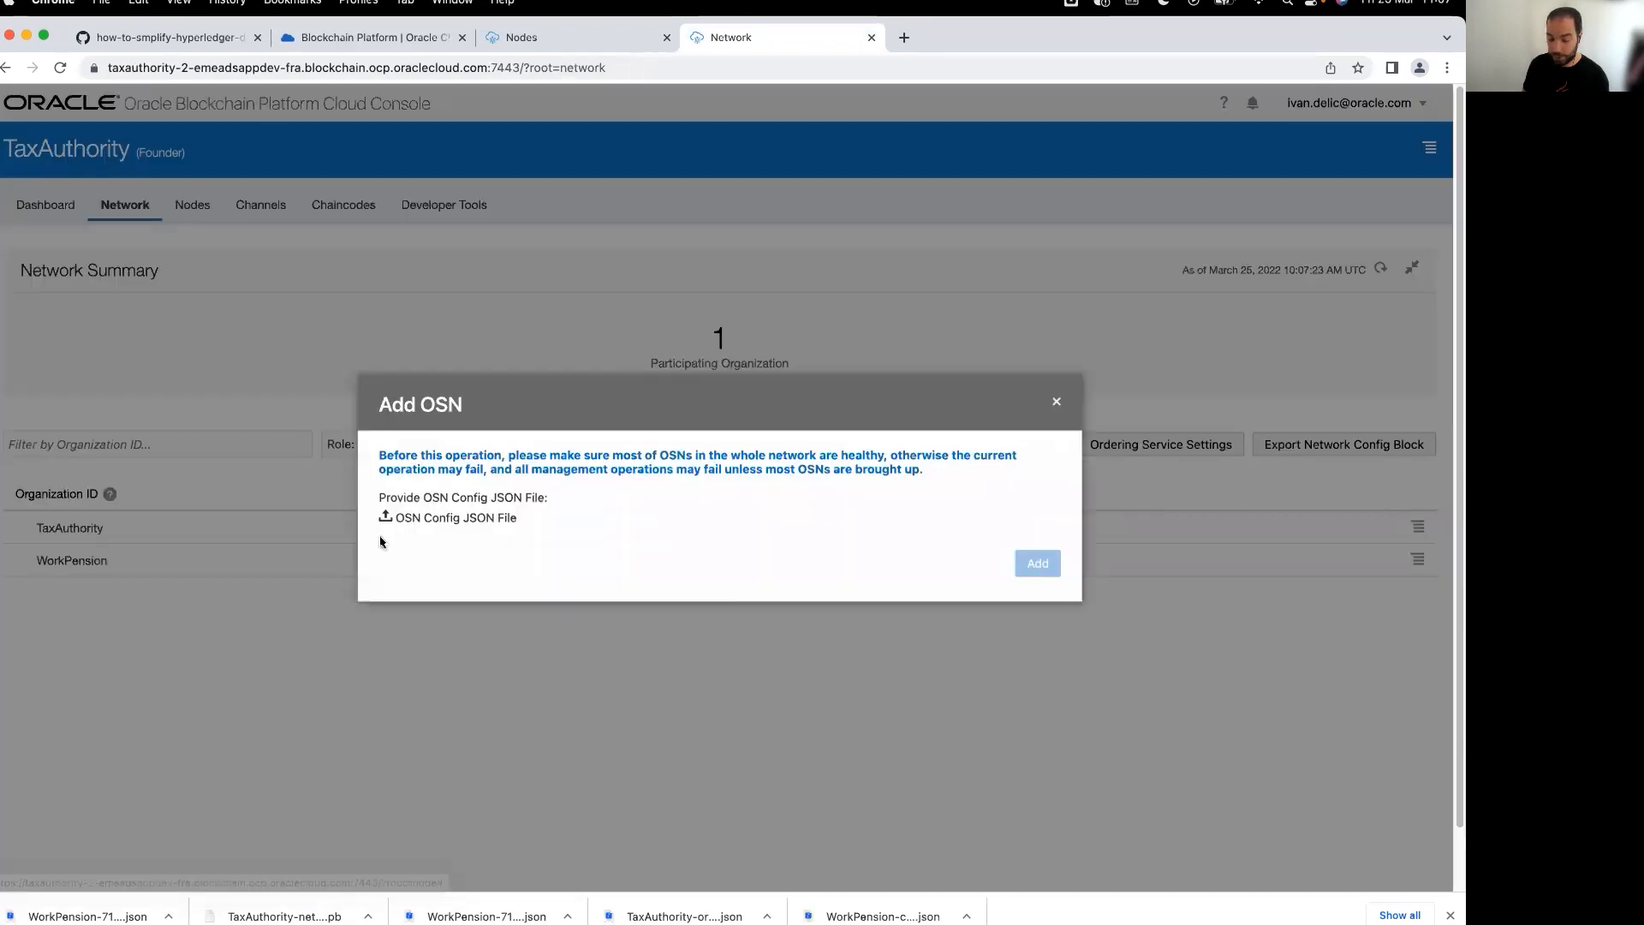
left_click(405, 529)
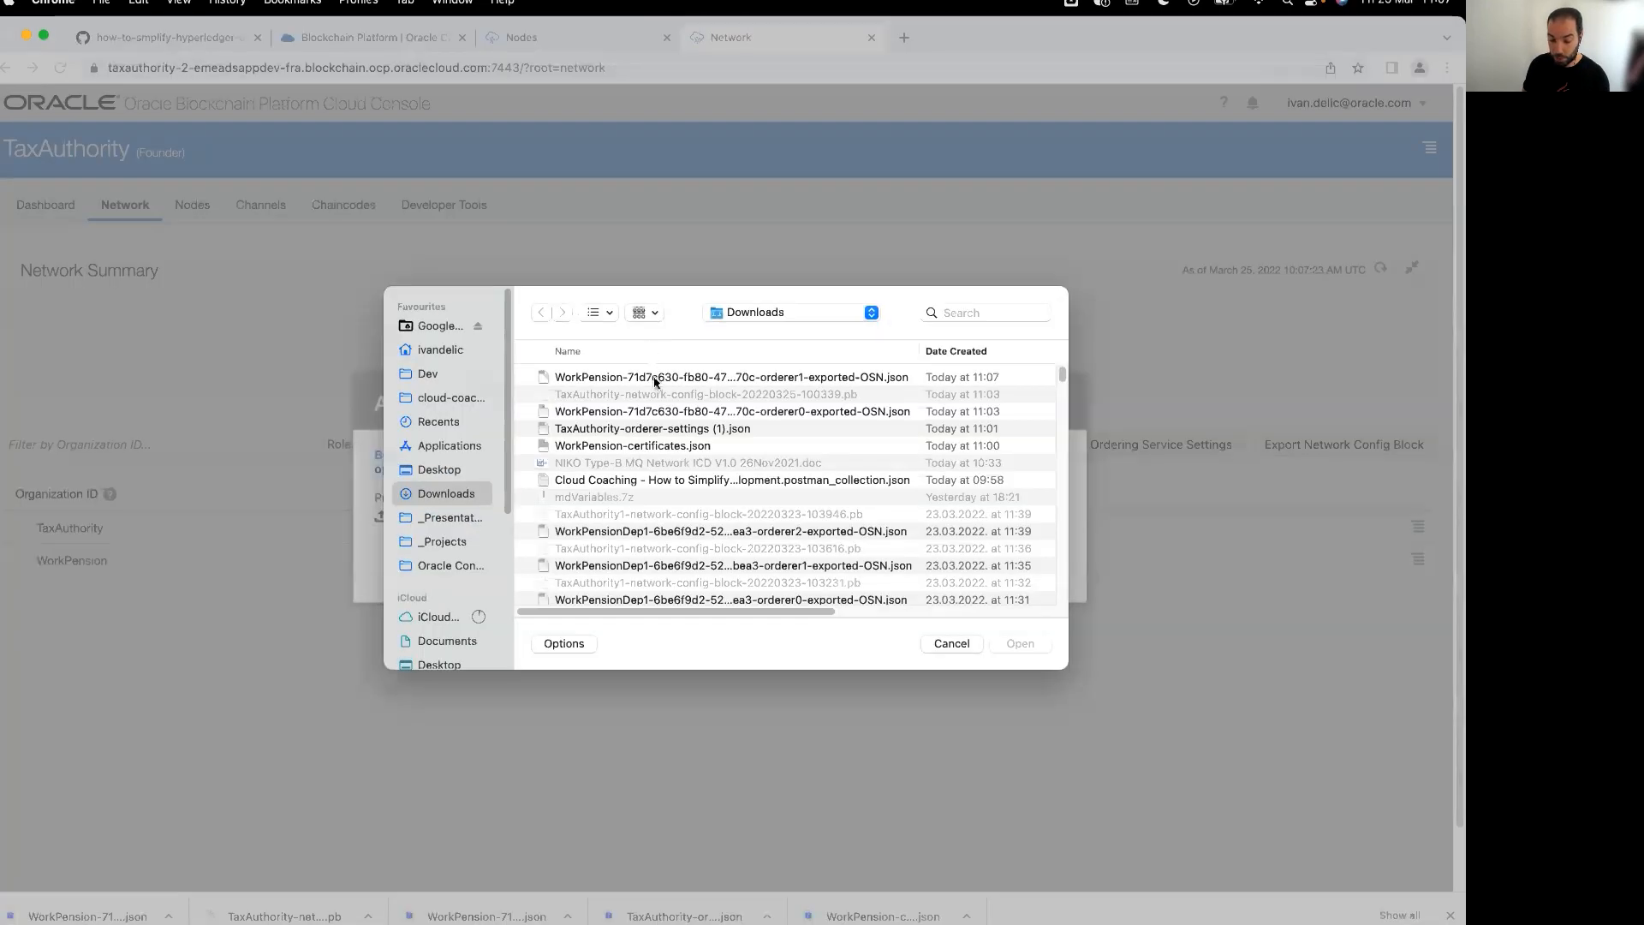
double_click(782, 377)
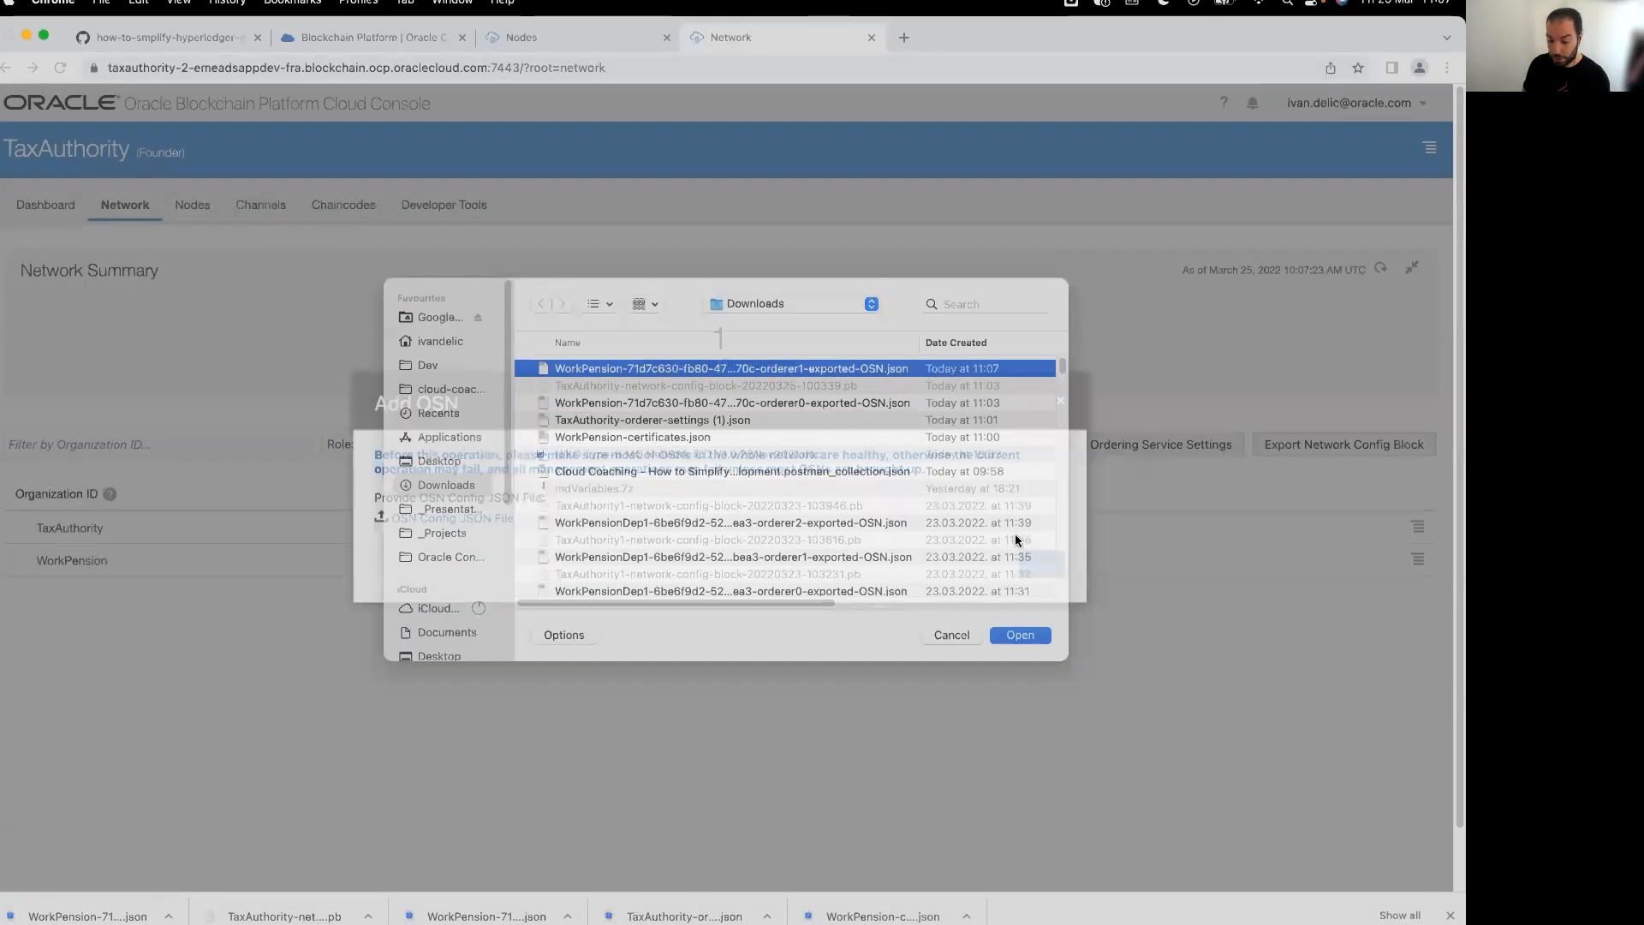
left_click(1039, 566)
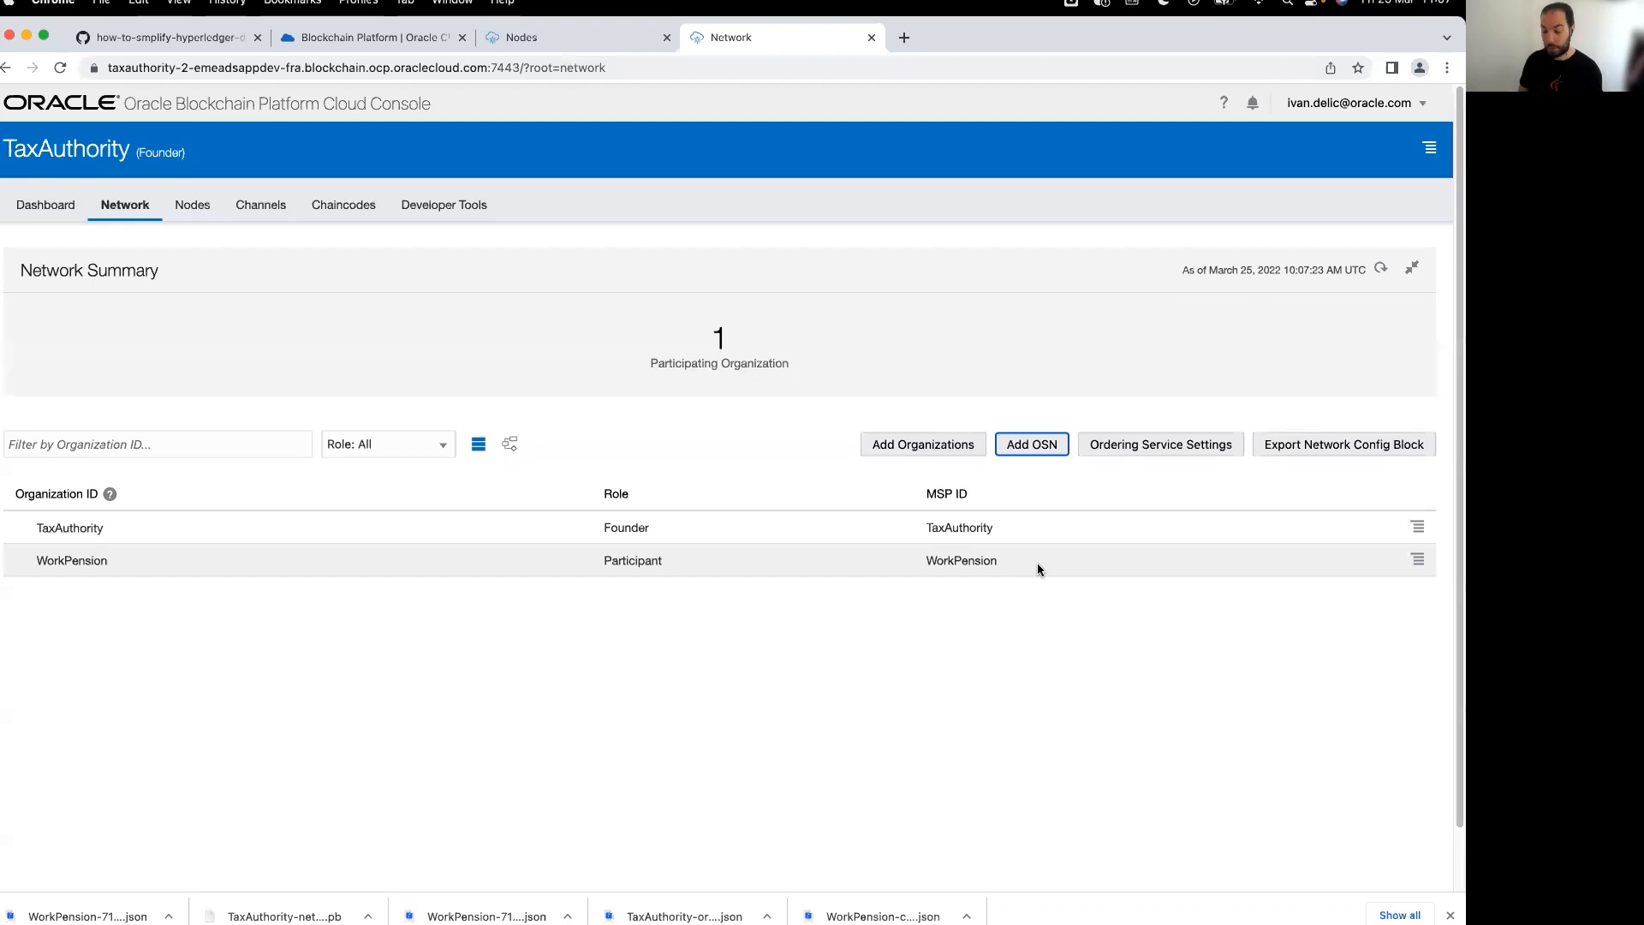
- Export TaxAuthority's latest network config block and import TaxAuthority-network-config-block-20220325-100732.pb into WorkPension's orderer1
left_click(1304, 451)
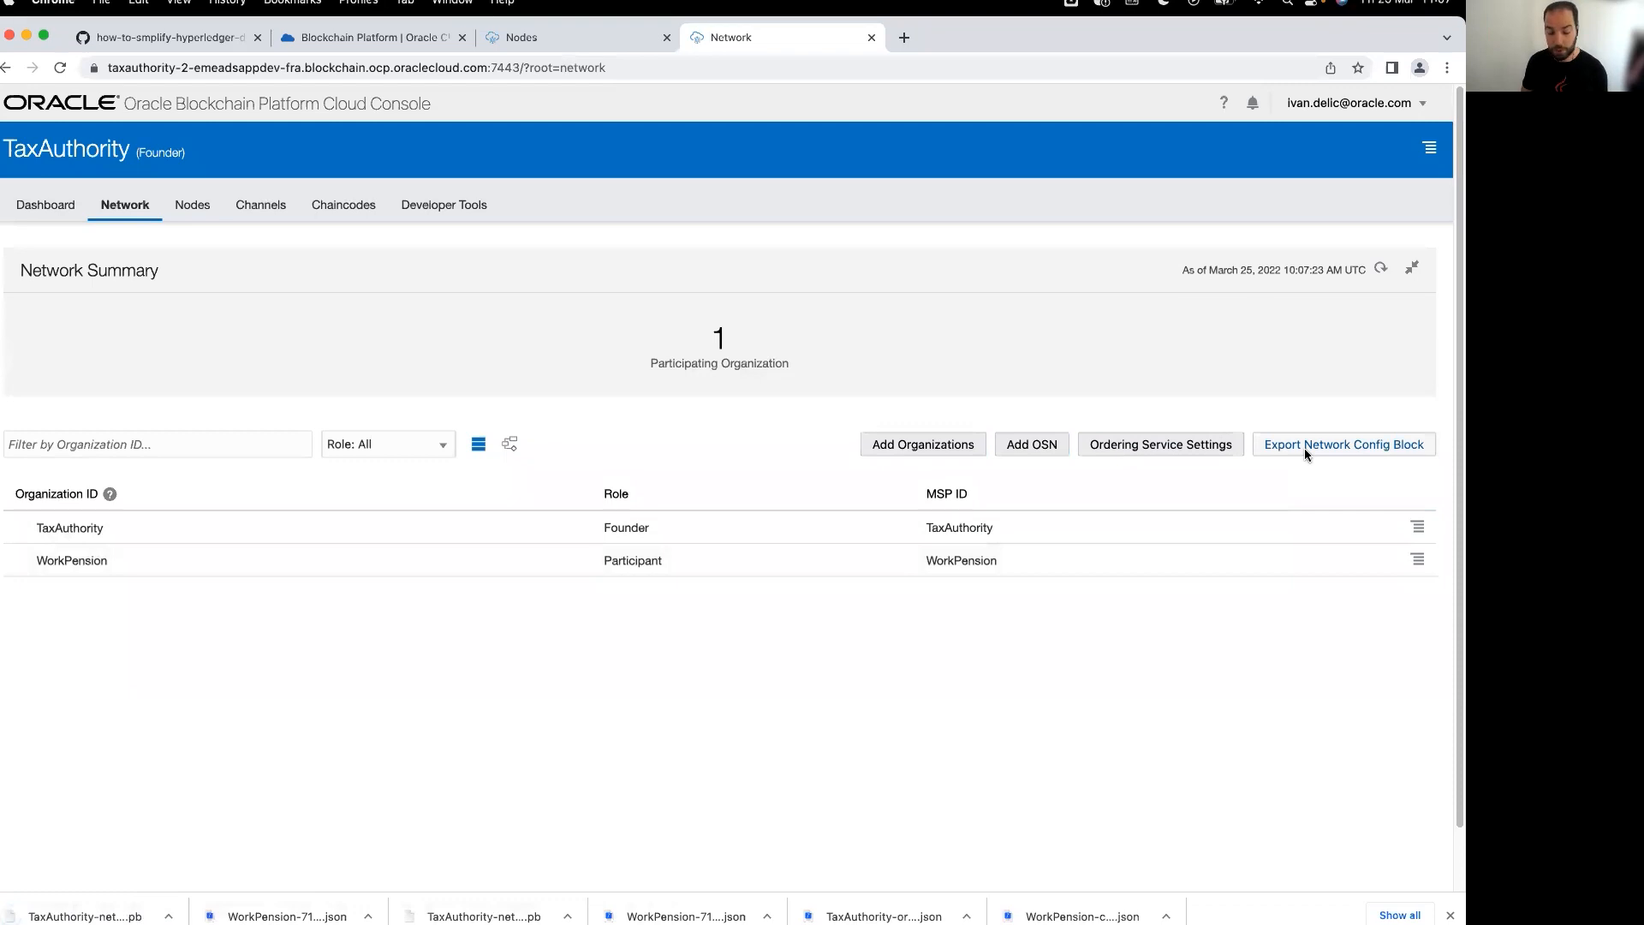
left_click(557, 37)
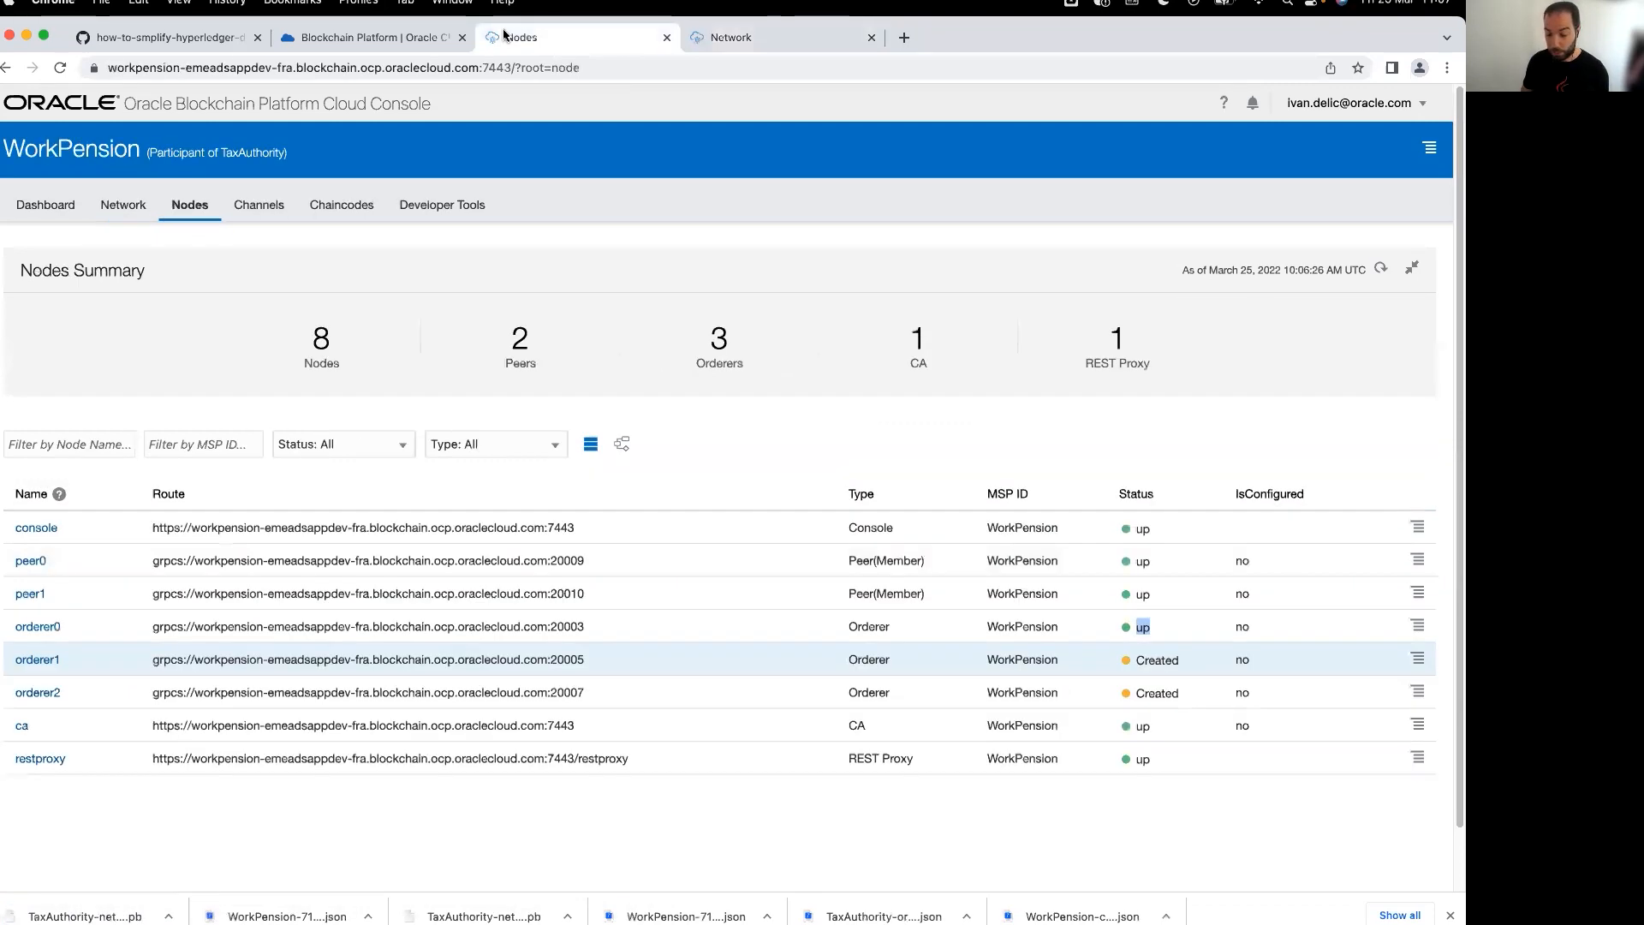
left_click(1418, 659)
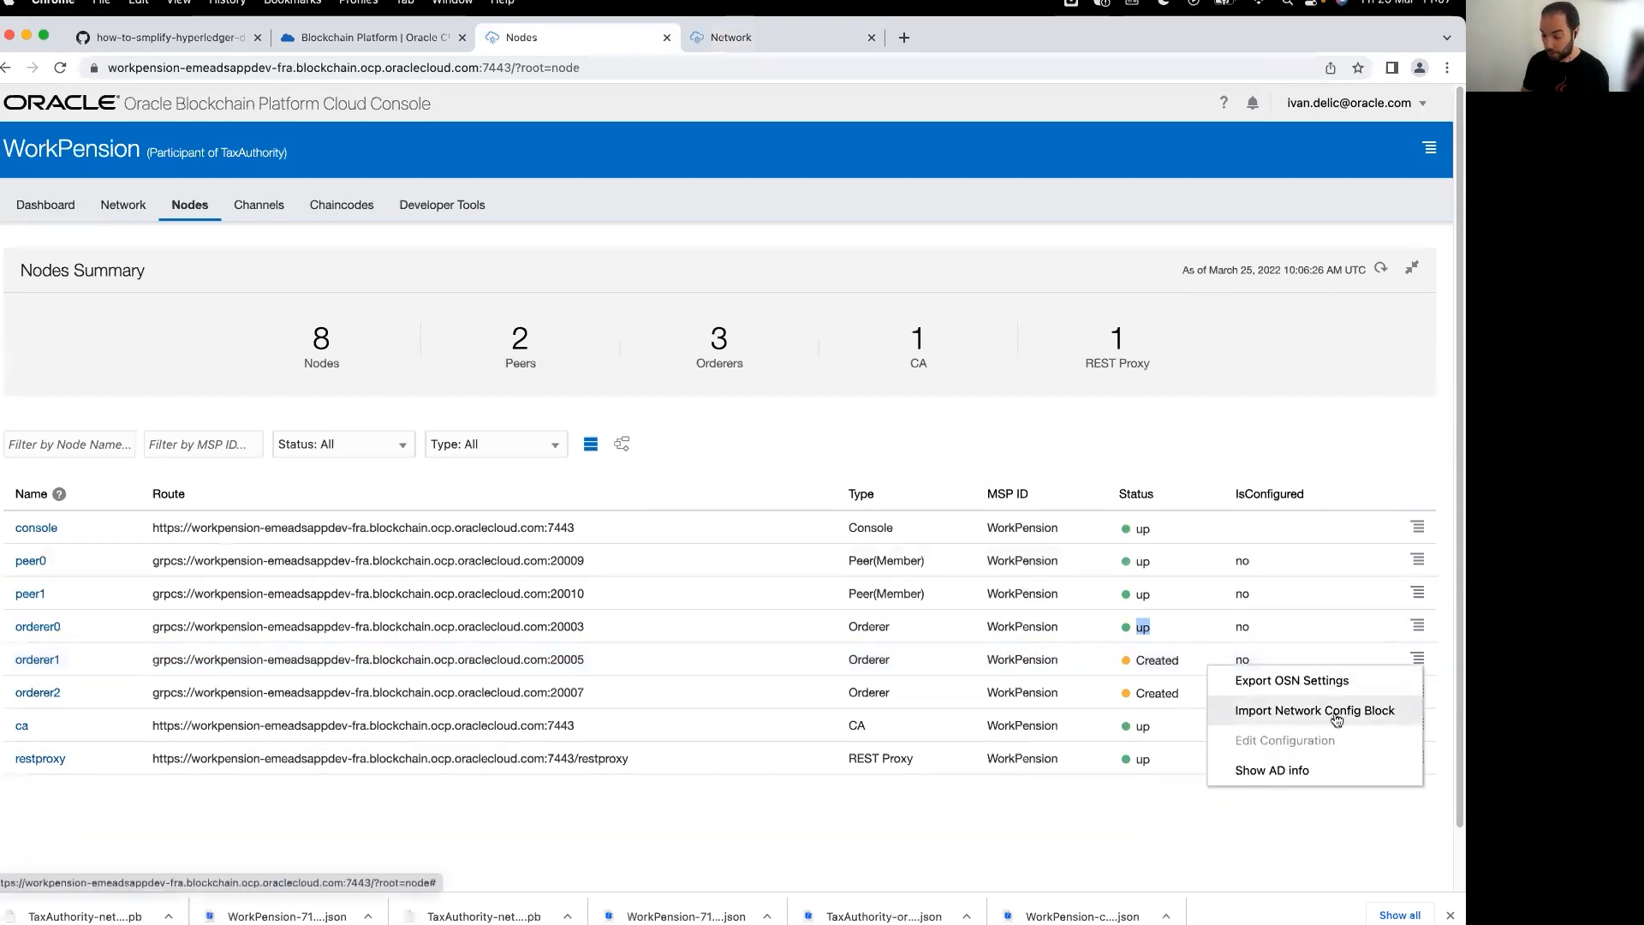
left_click(1277, 720)
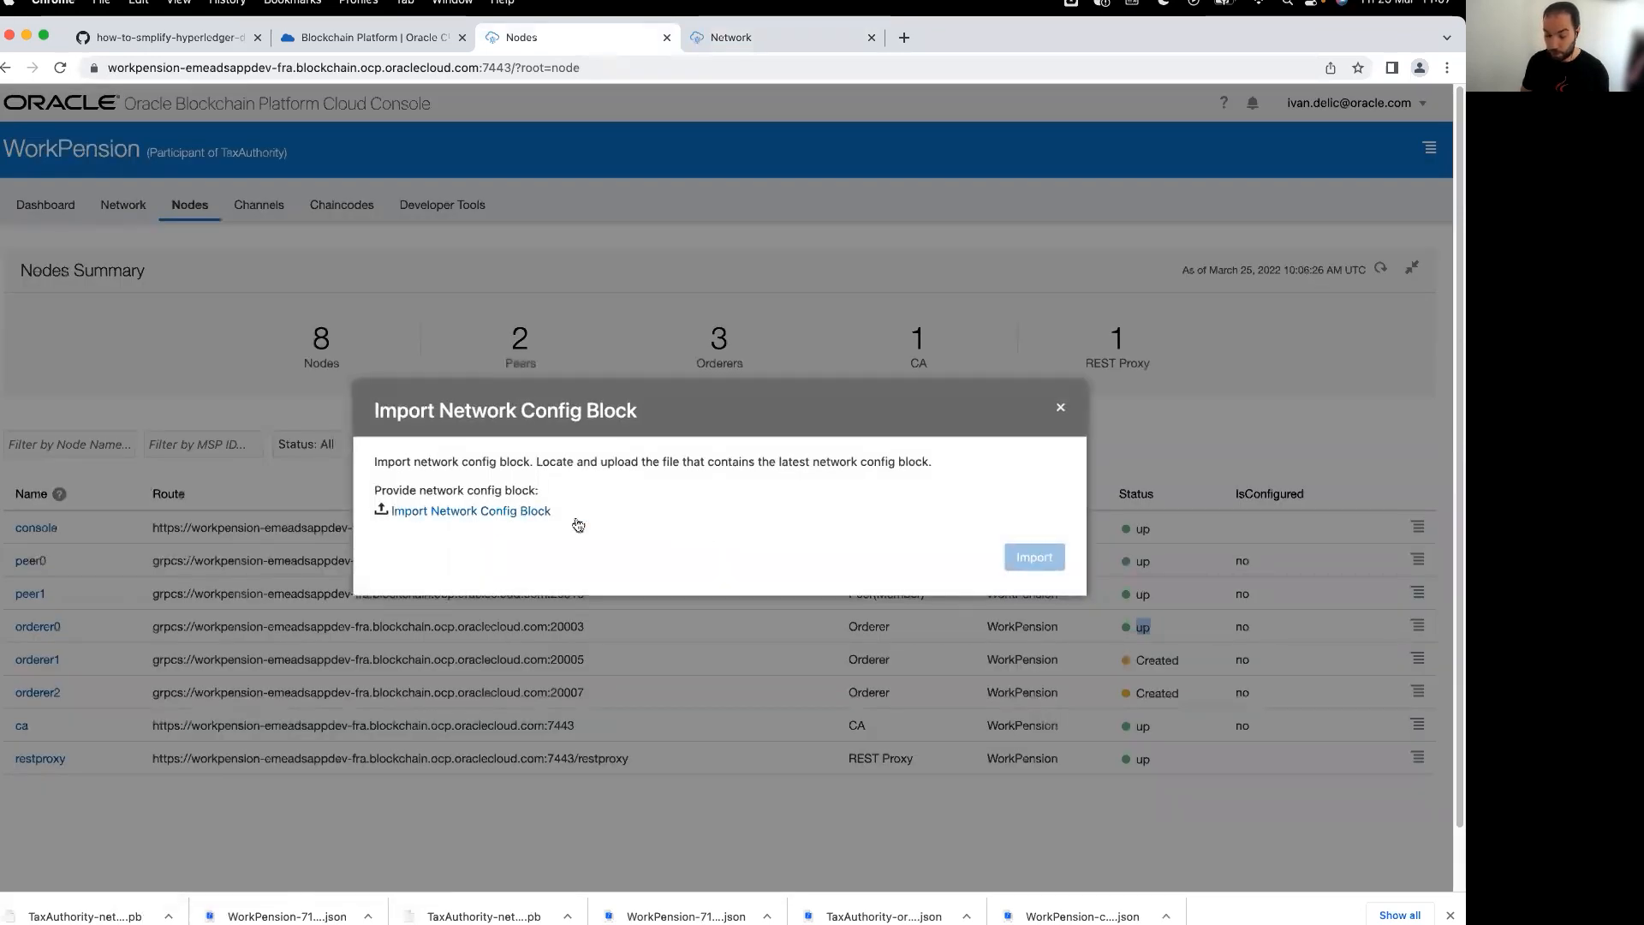
left_click(488, 510)
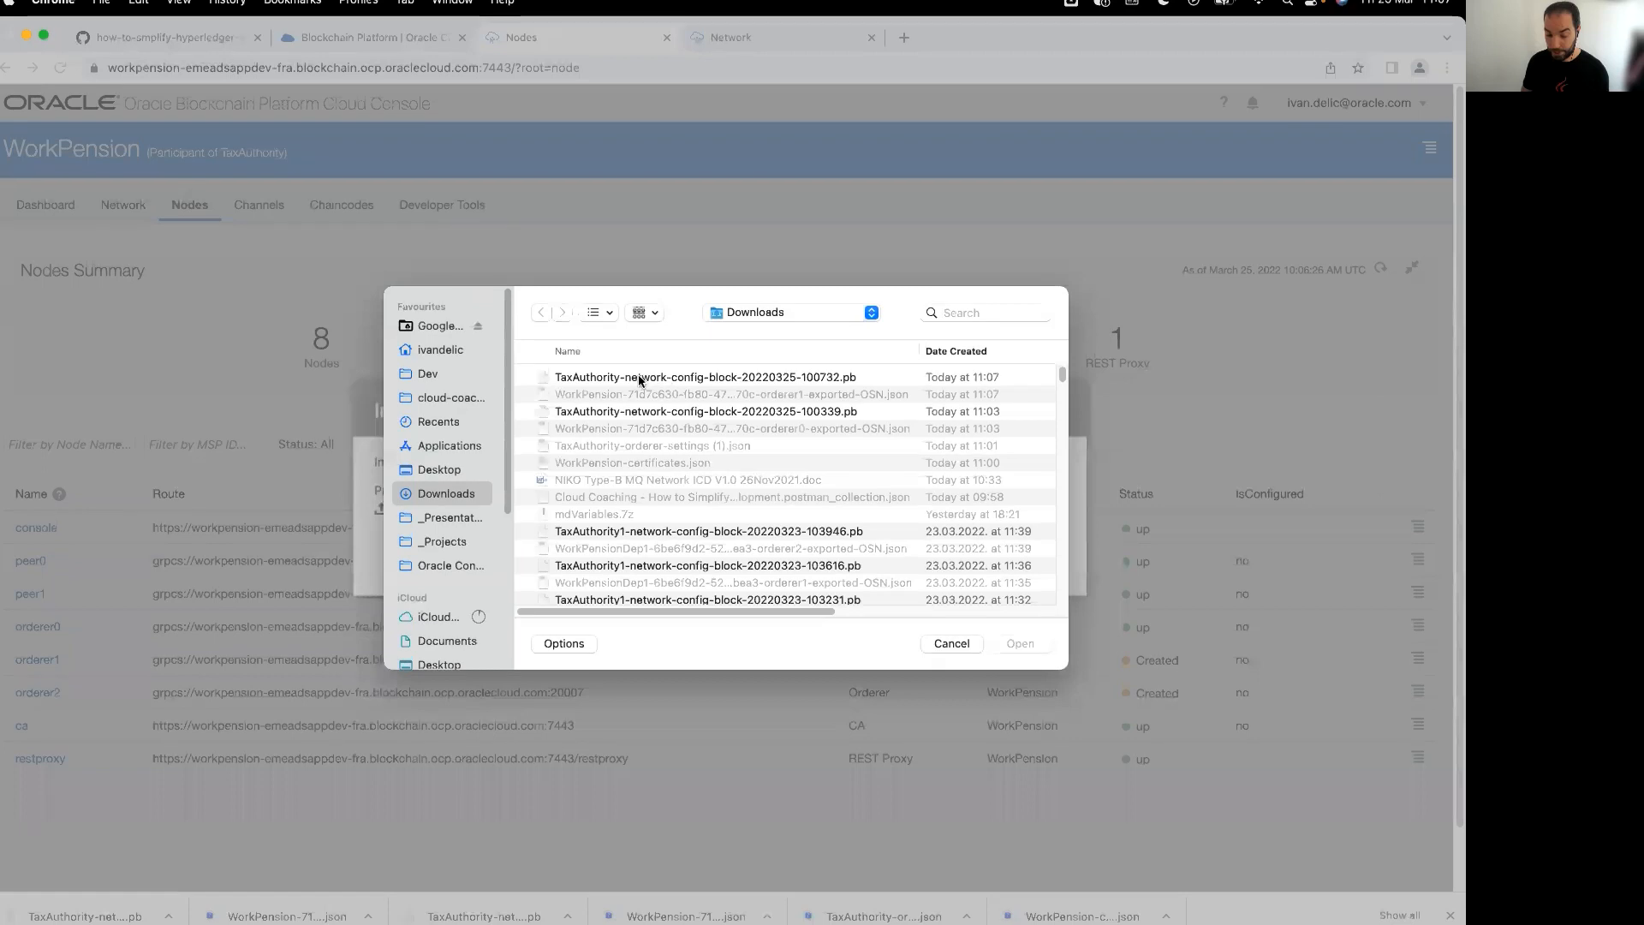
double_click(657, 378)
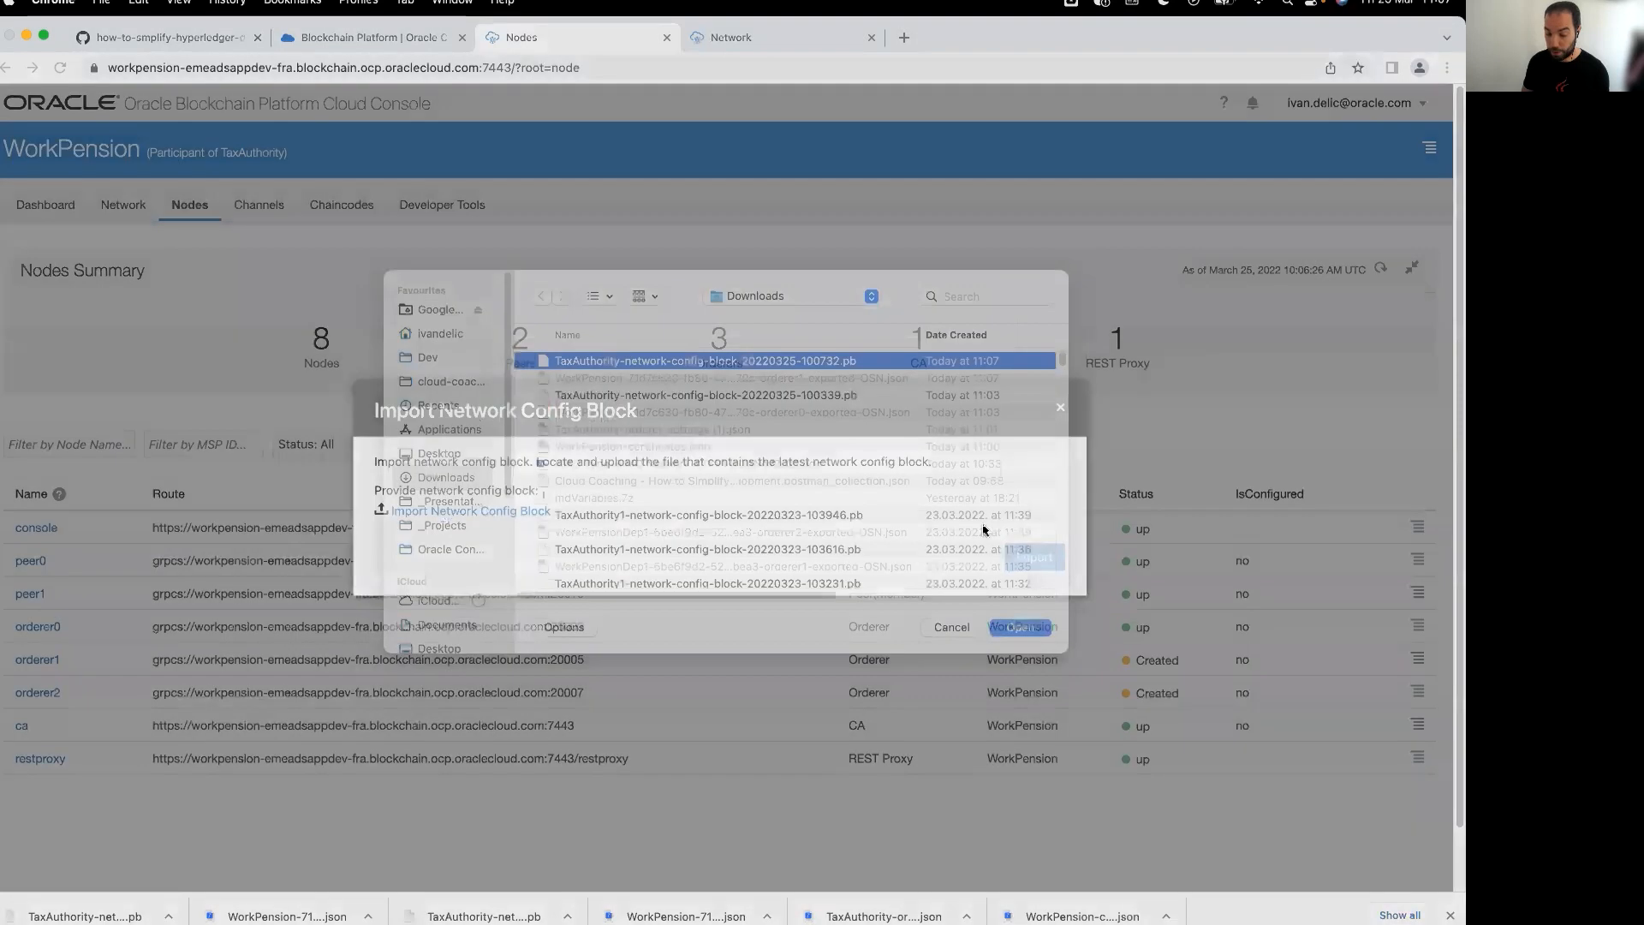
left_click(1022, 561)
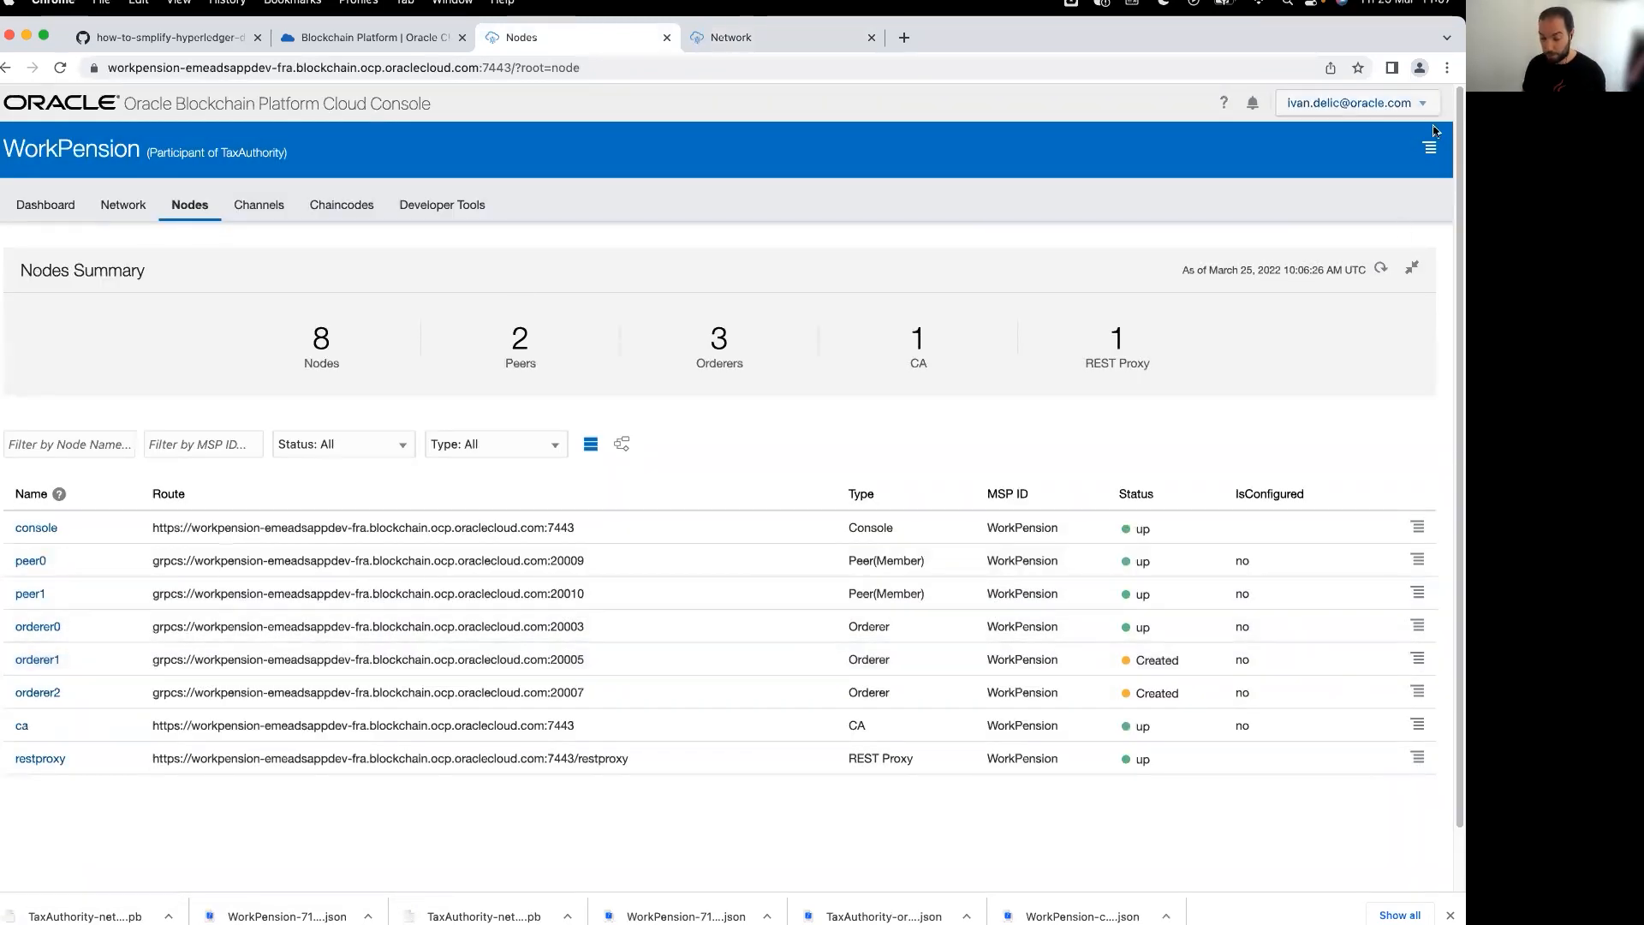
- Refresh WorkPension's node list and start its orderer1 node
left_click(1381, 269)
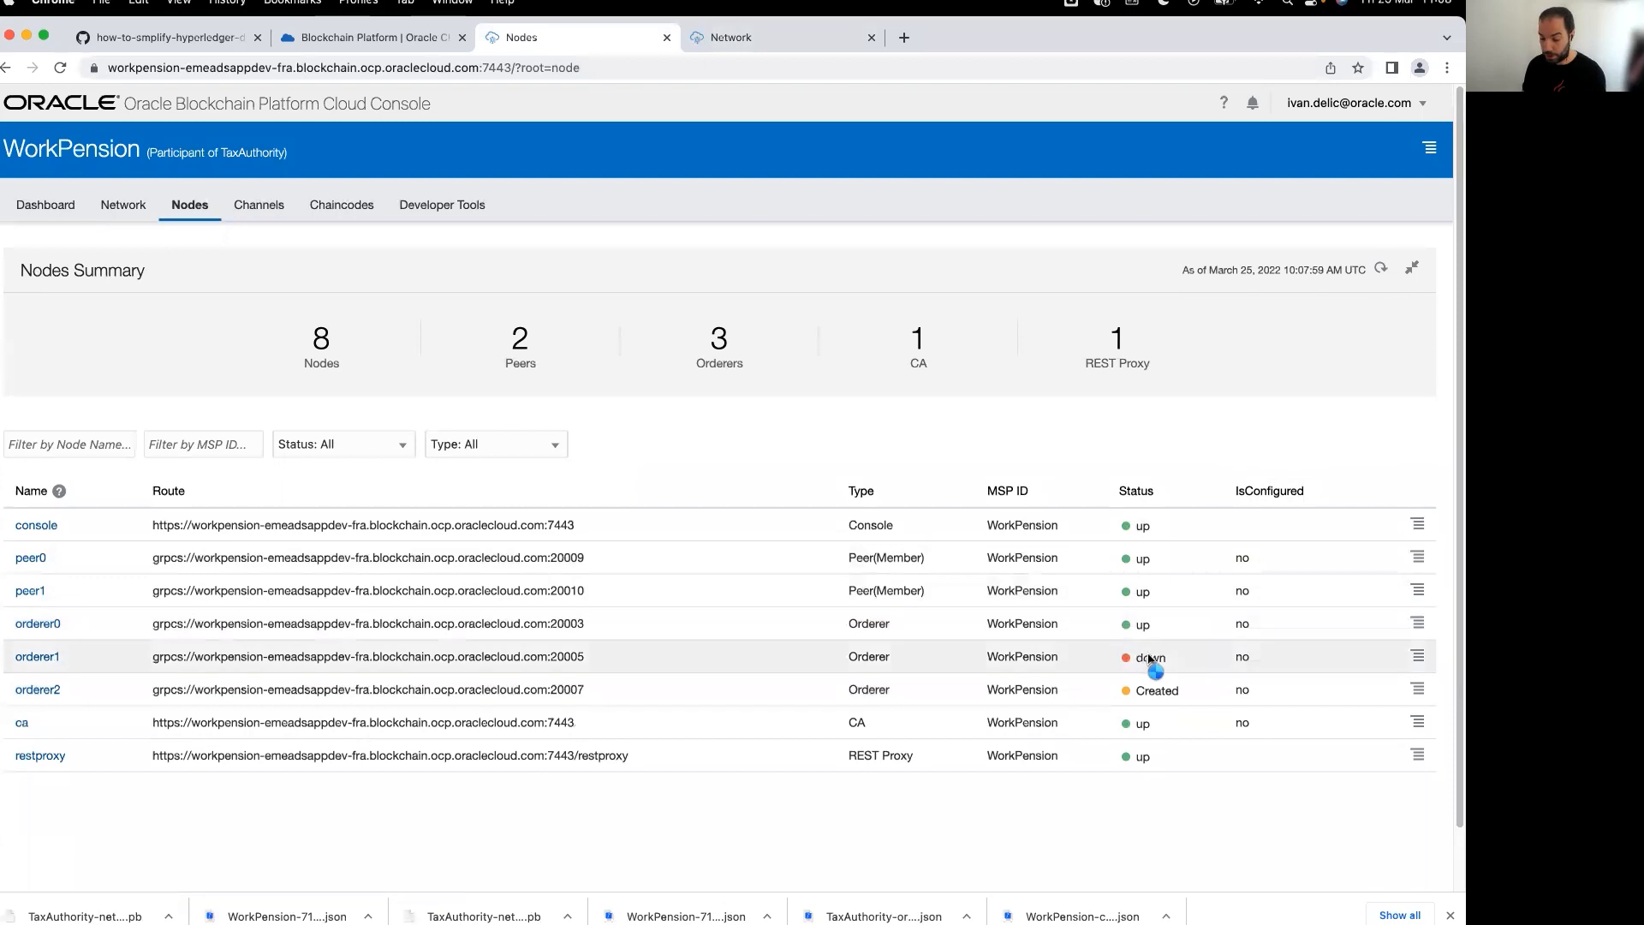
left_click(1419, 658)
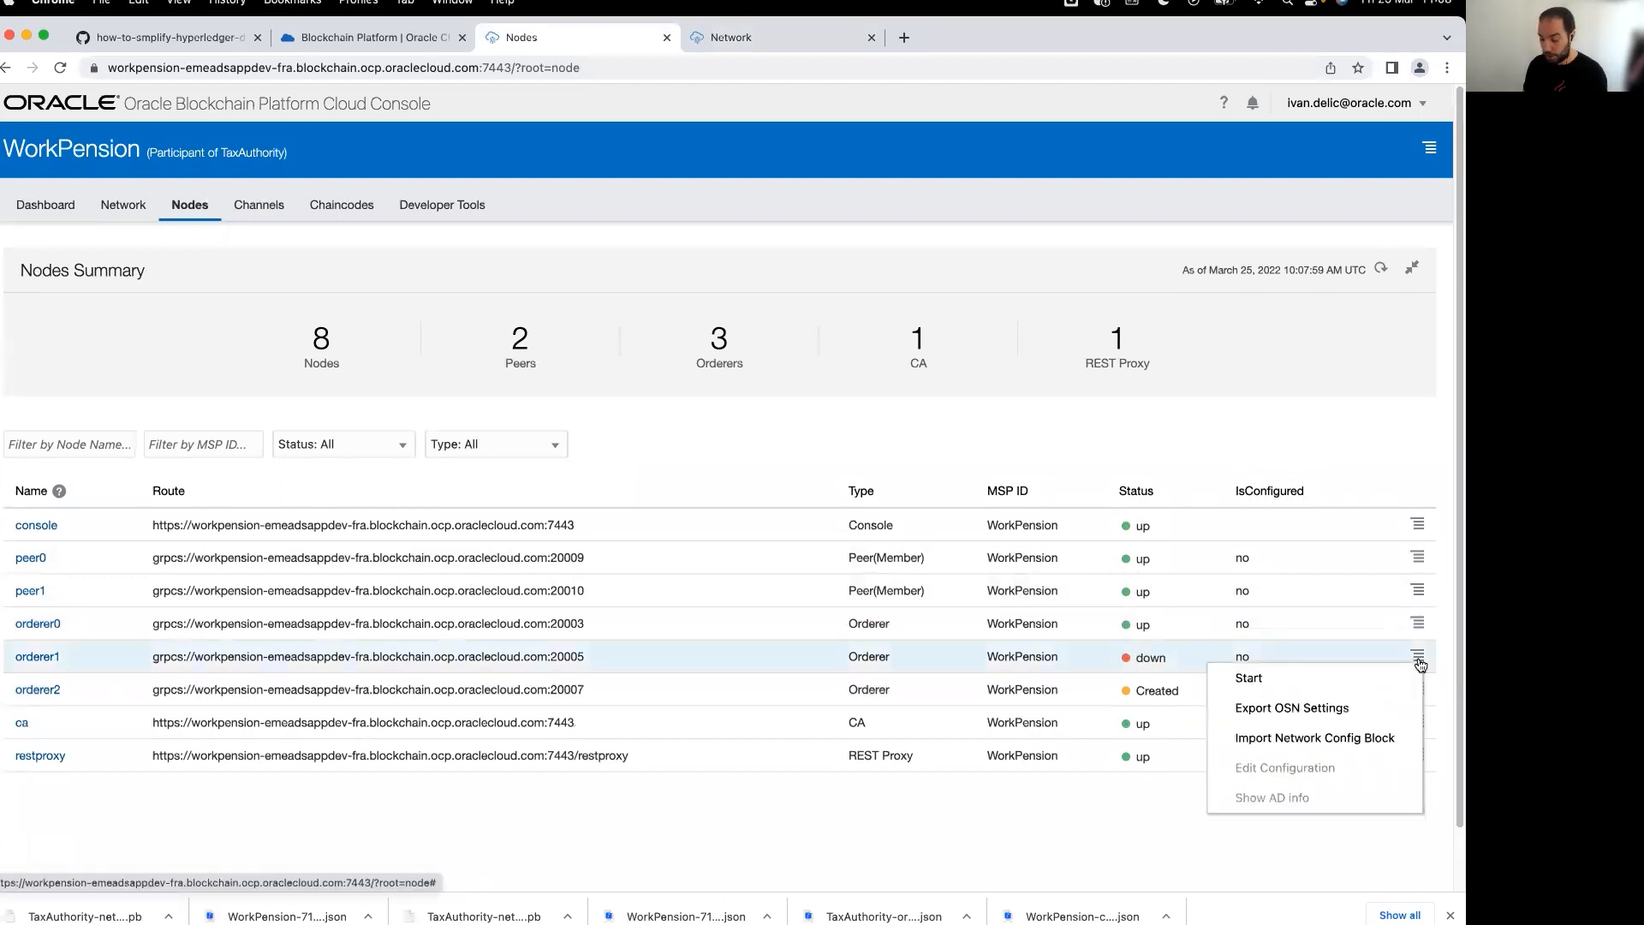
left_click(1327, 679)
left_click(957, 535)
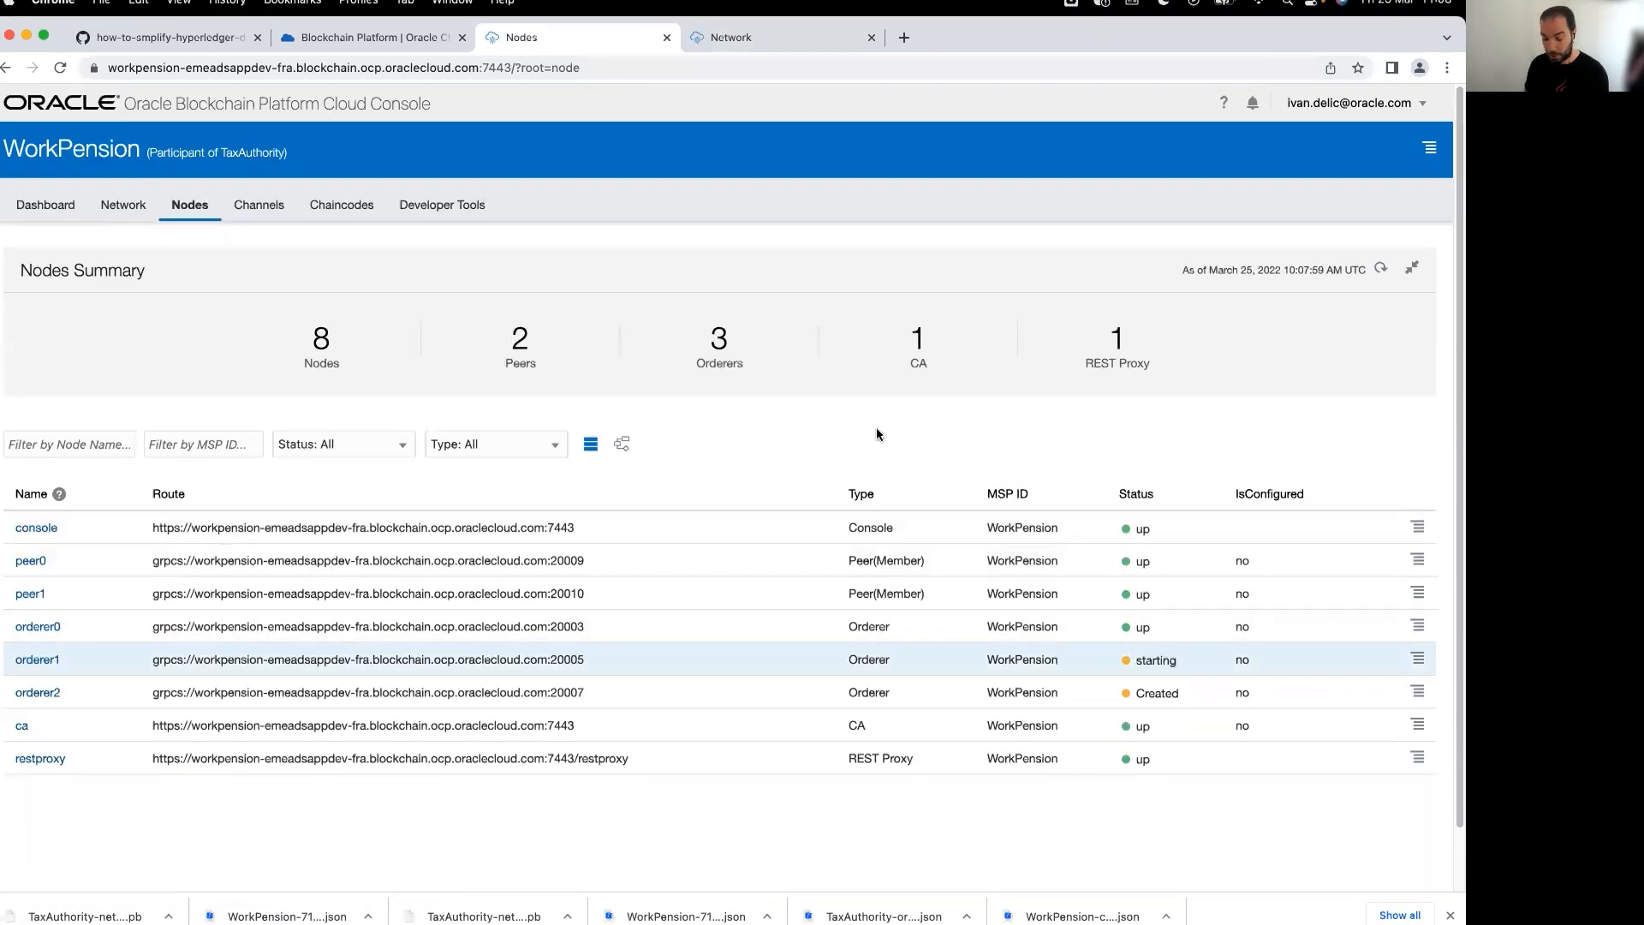
- Review the node list and the channel list in the TaxAuthority console
left_click(759, 38)
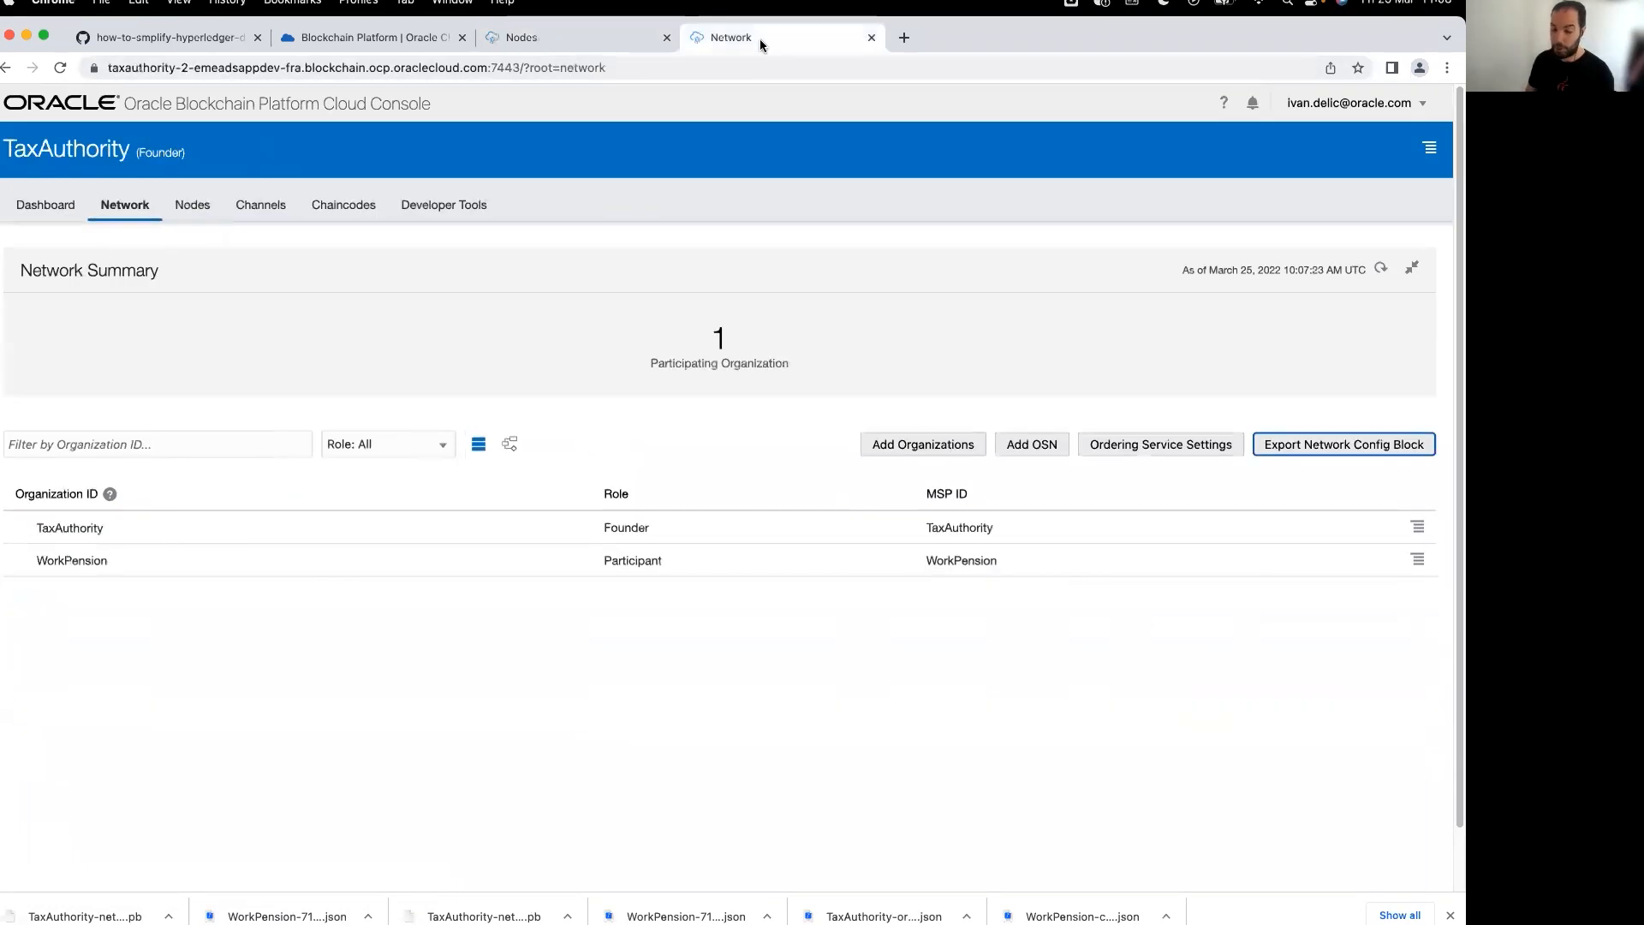
left_click(210, 214)
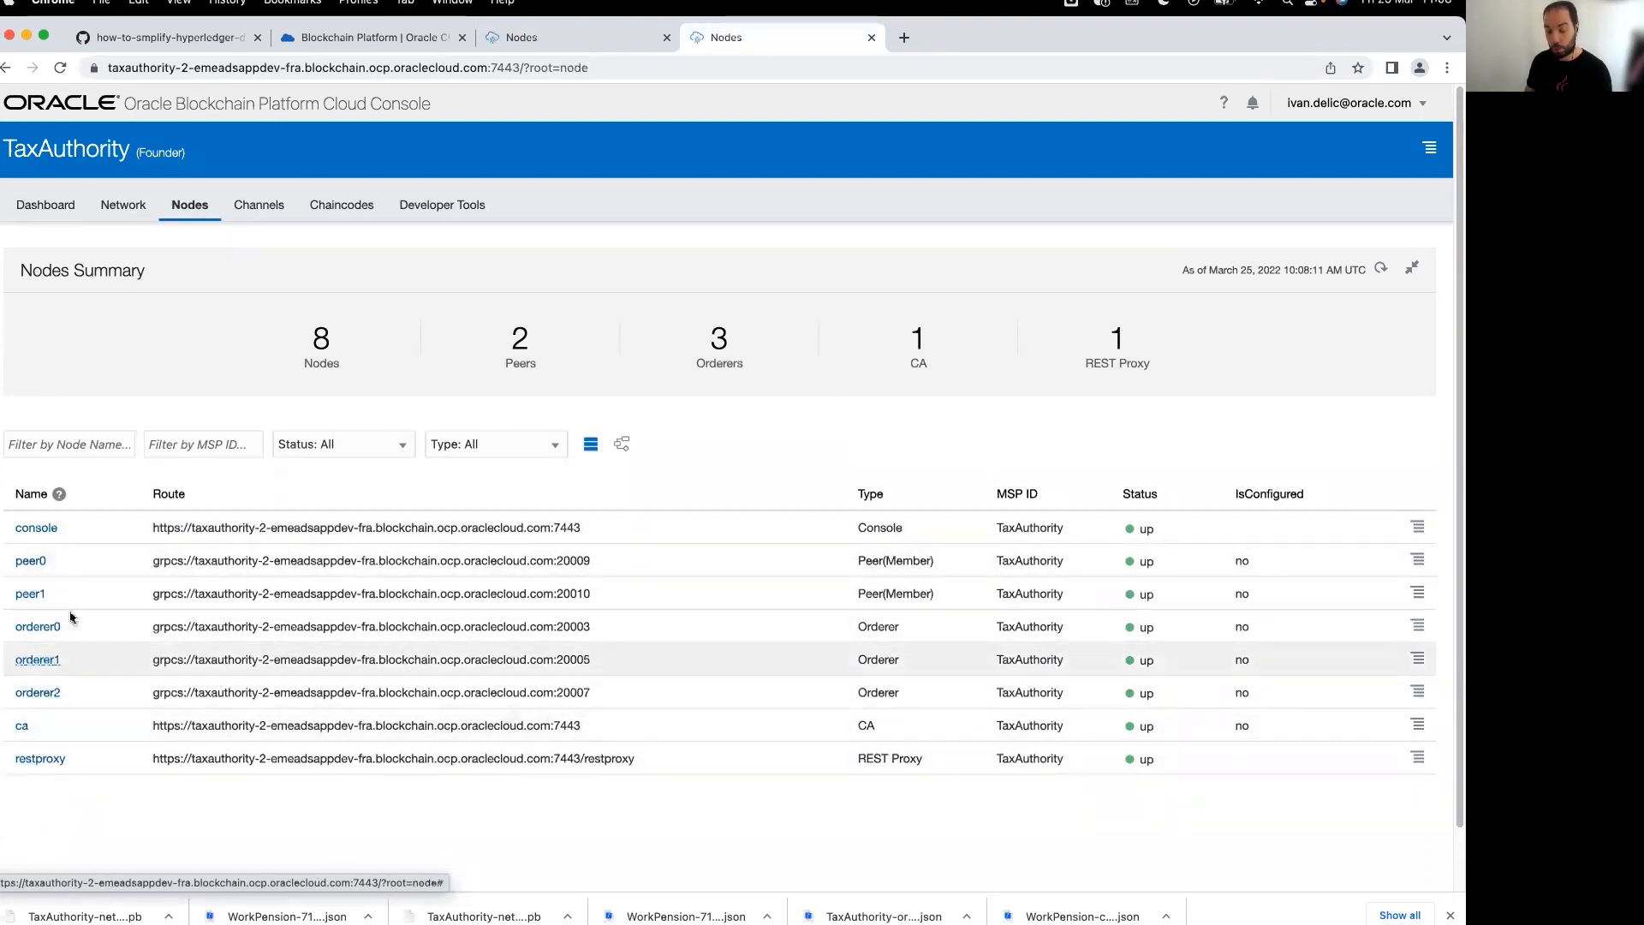
left_click(264, 212)
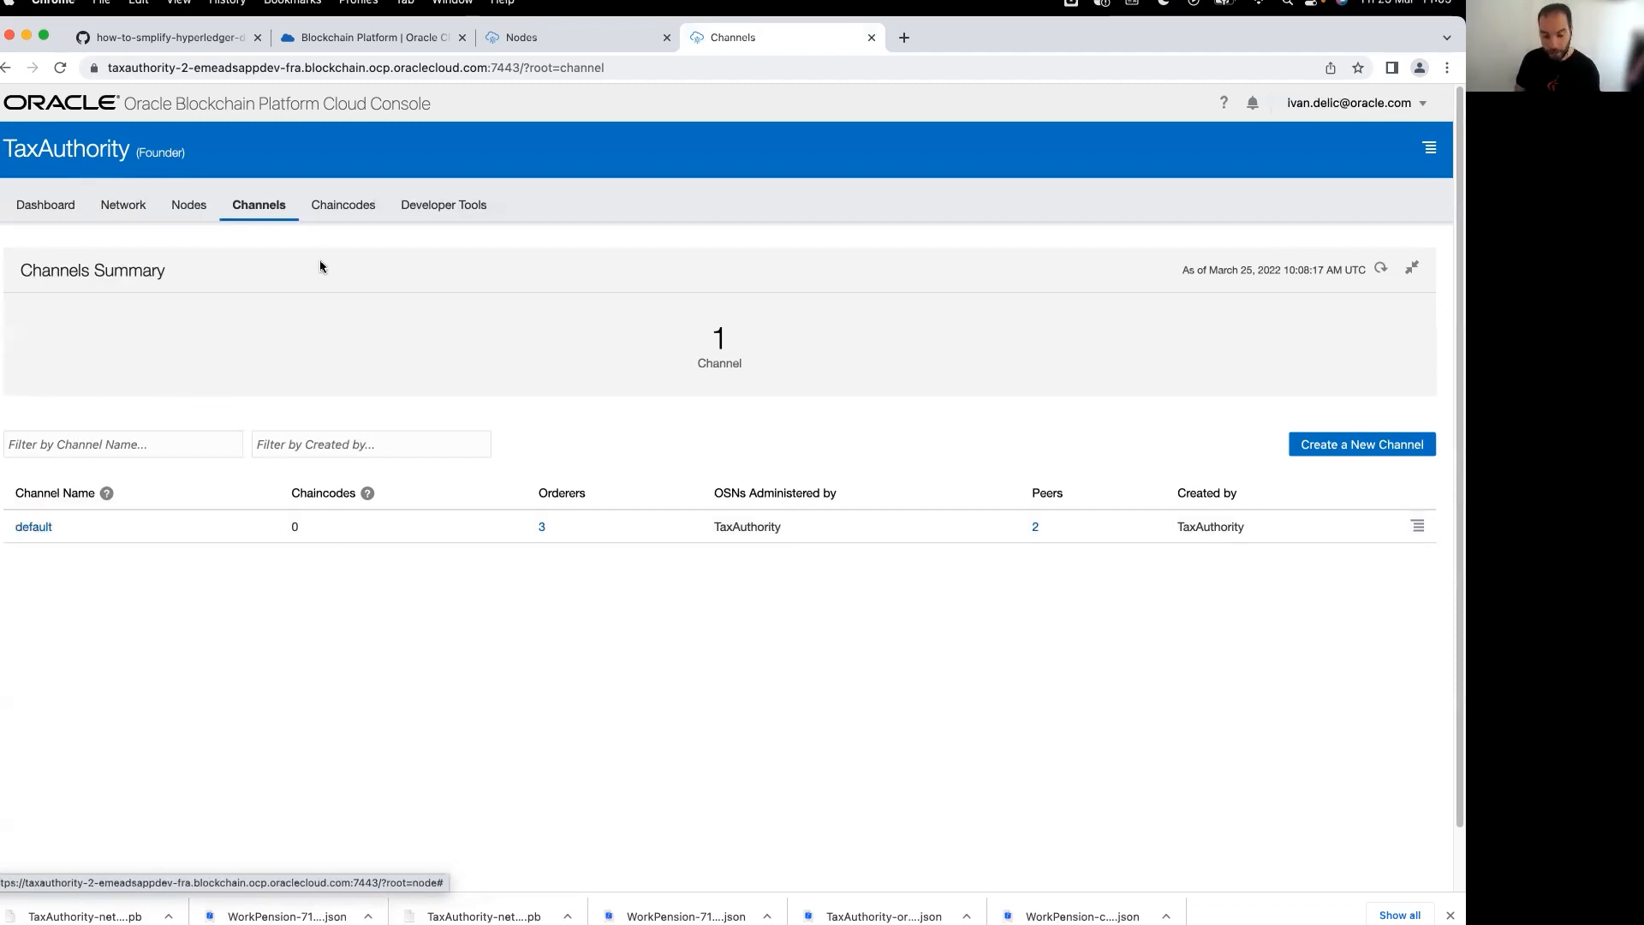
- Refresh the node list in the WorkPension console and export the OSN settings of orderer2
left_click(535, 48)
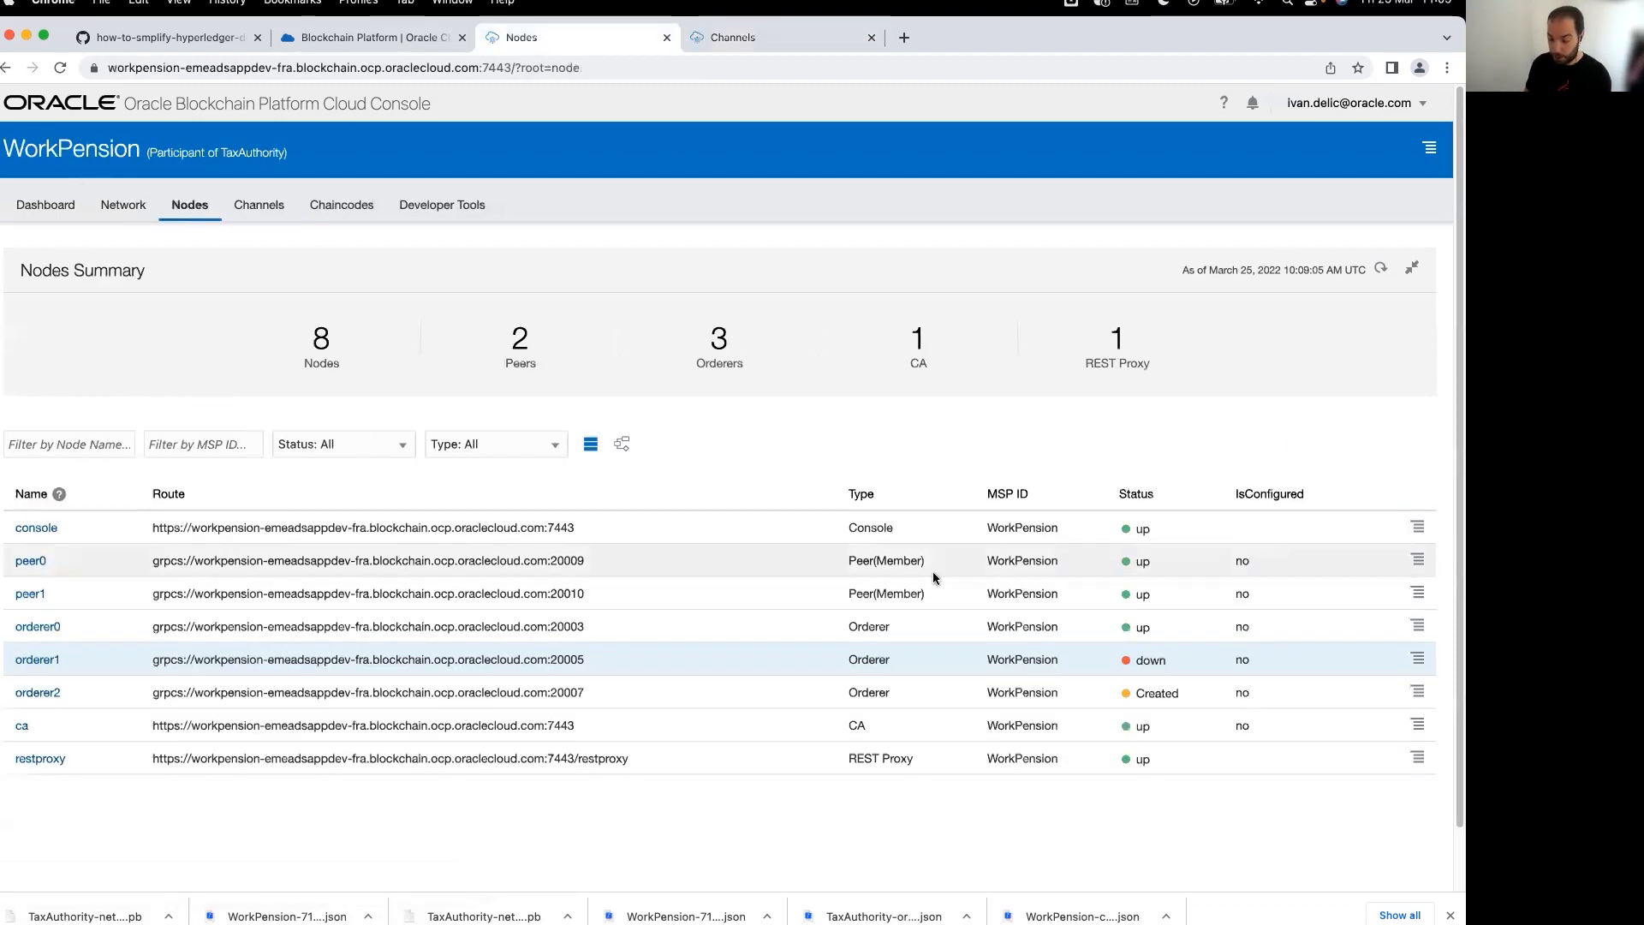
left_click(1385, 270)
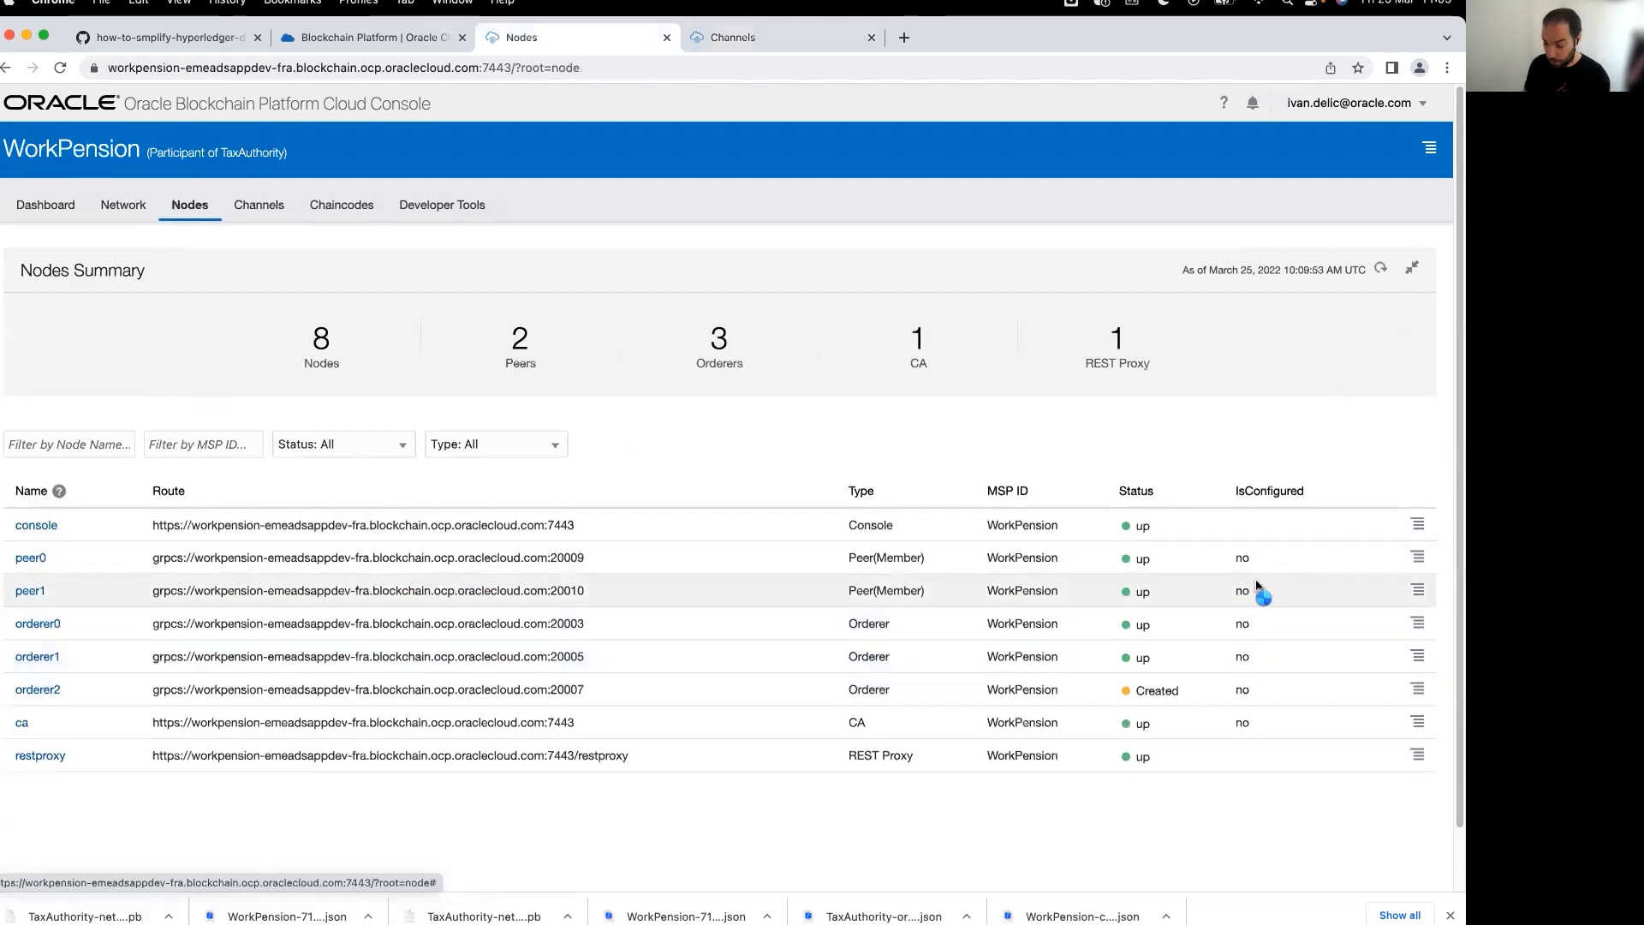
left_click(1418, 692)
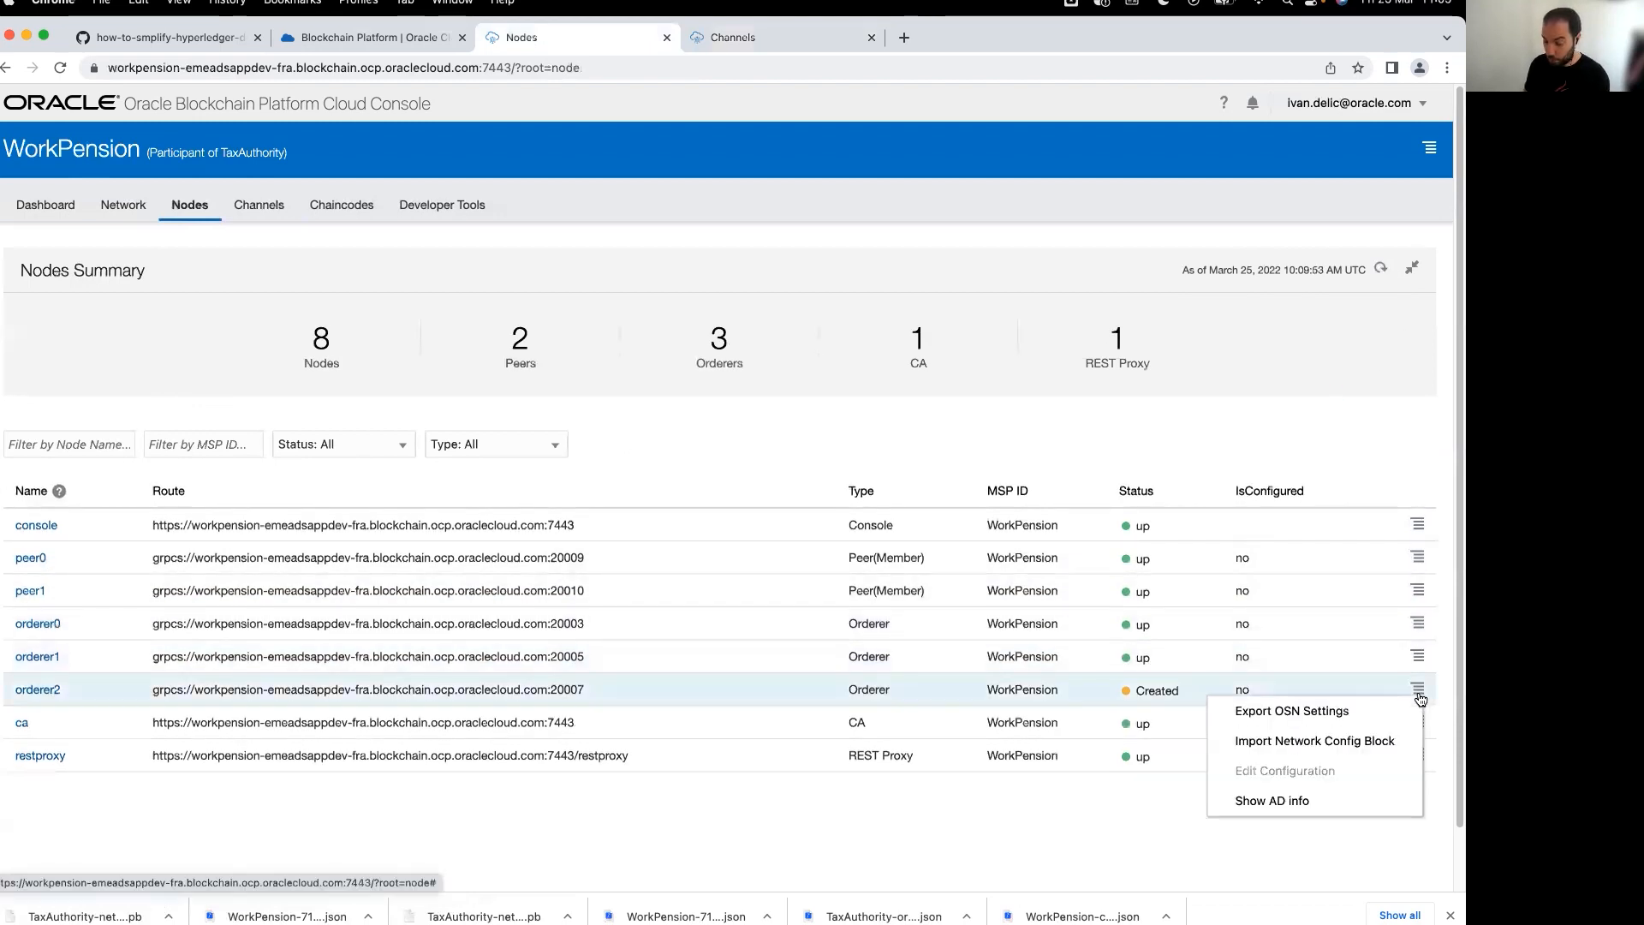
left_click(1369, 714)
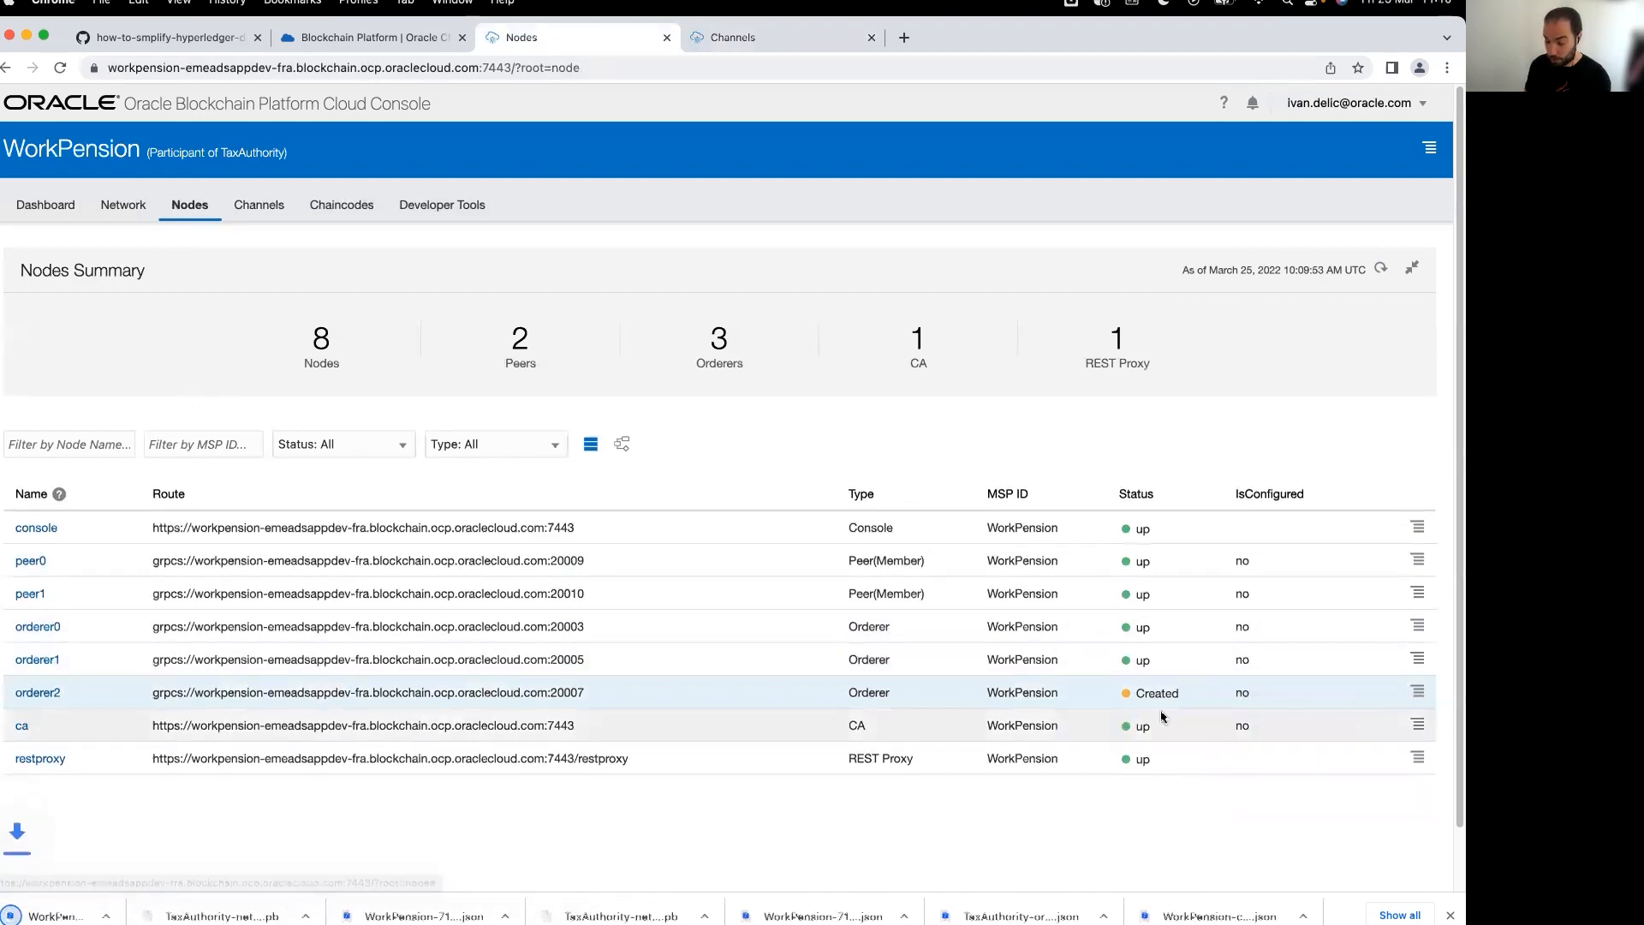
- Add WorkPension's orderer2 as an OSN in the TaxAuthority network using its orderer2-exported-OSN.json file
left_click(821, 43)
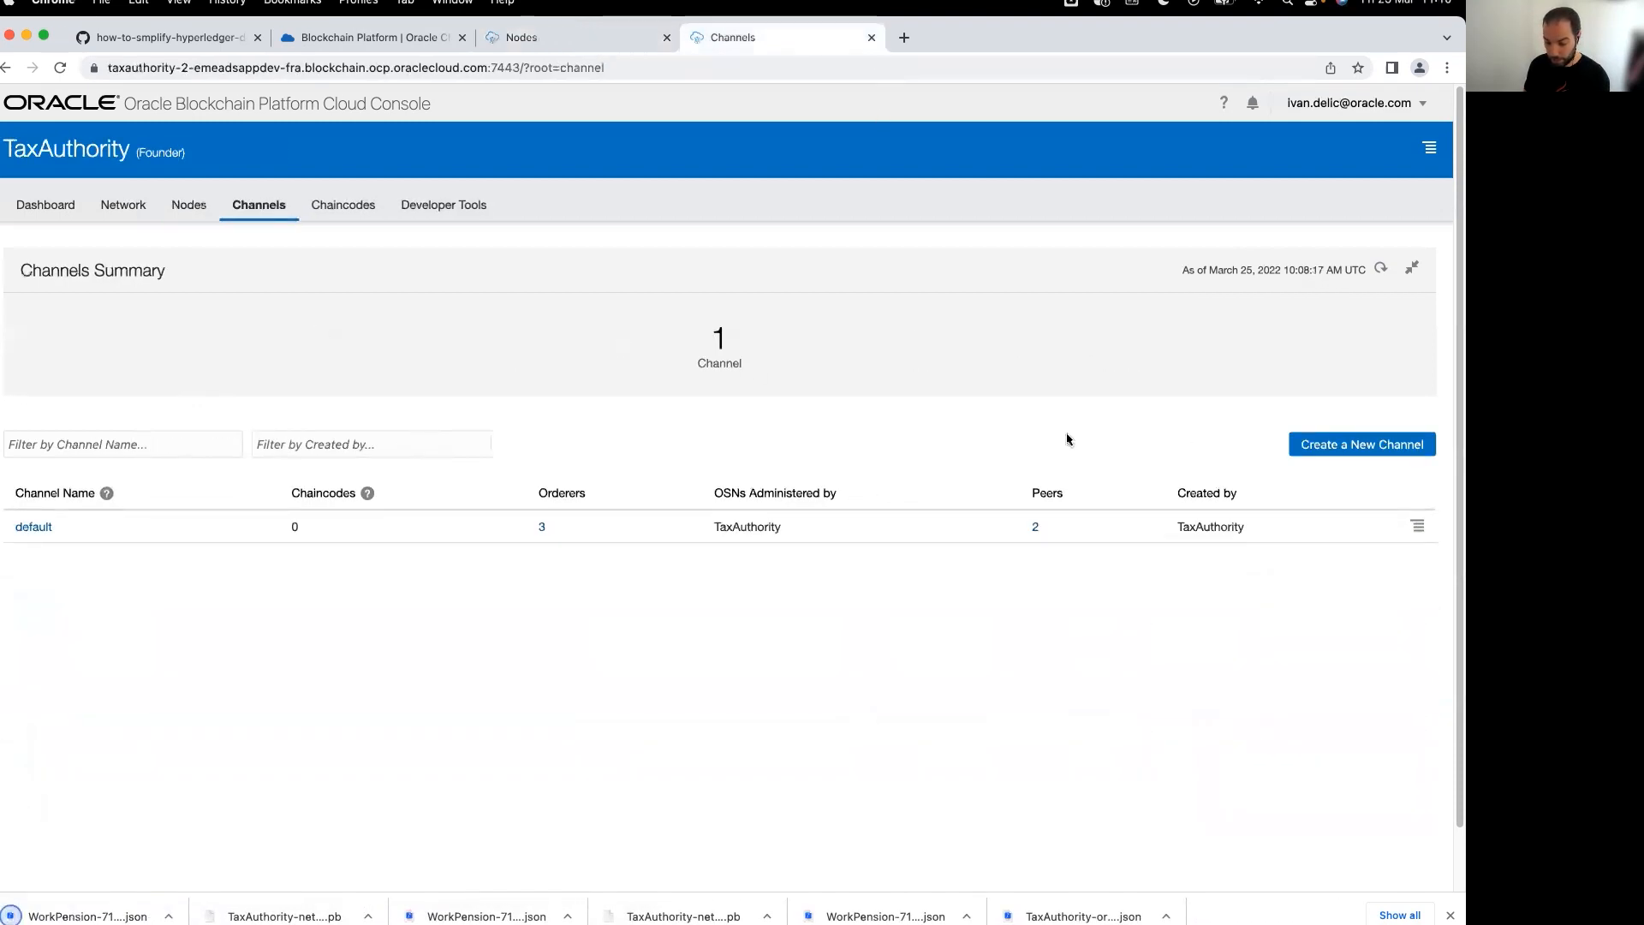
left_click(126, 206)
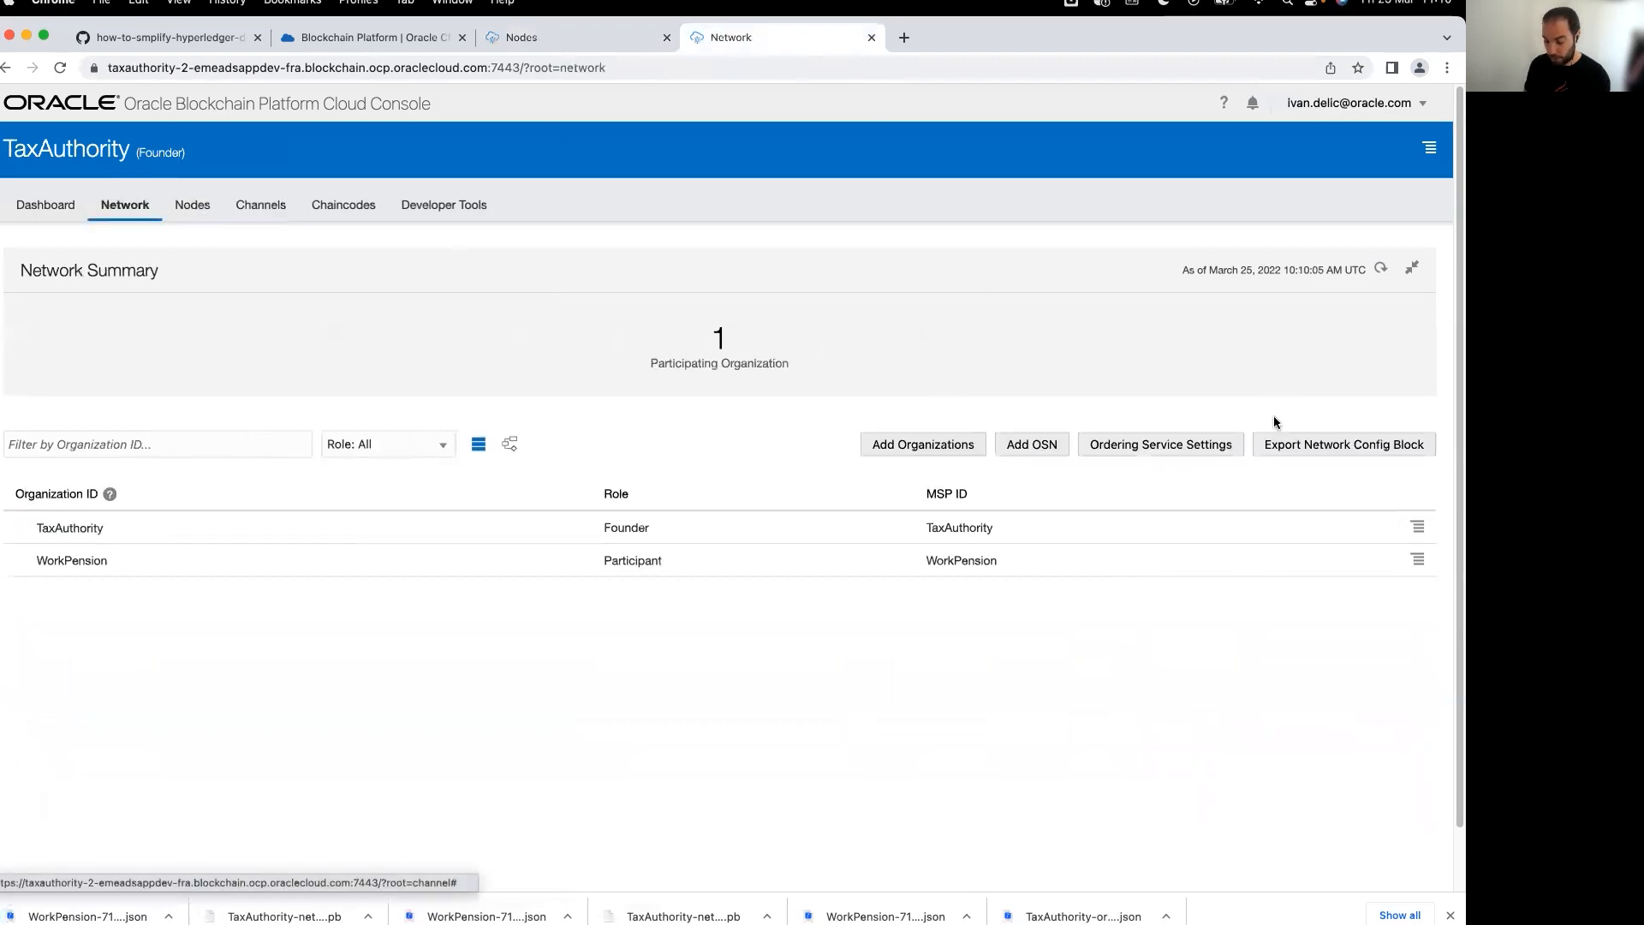
left_click(1041, 445)
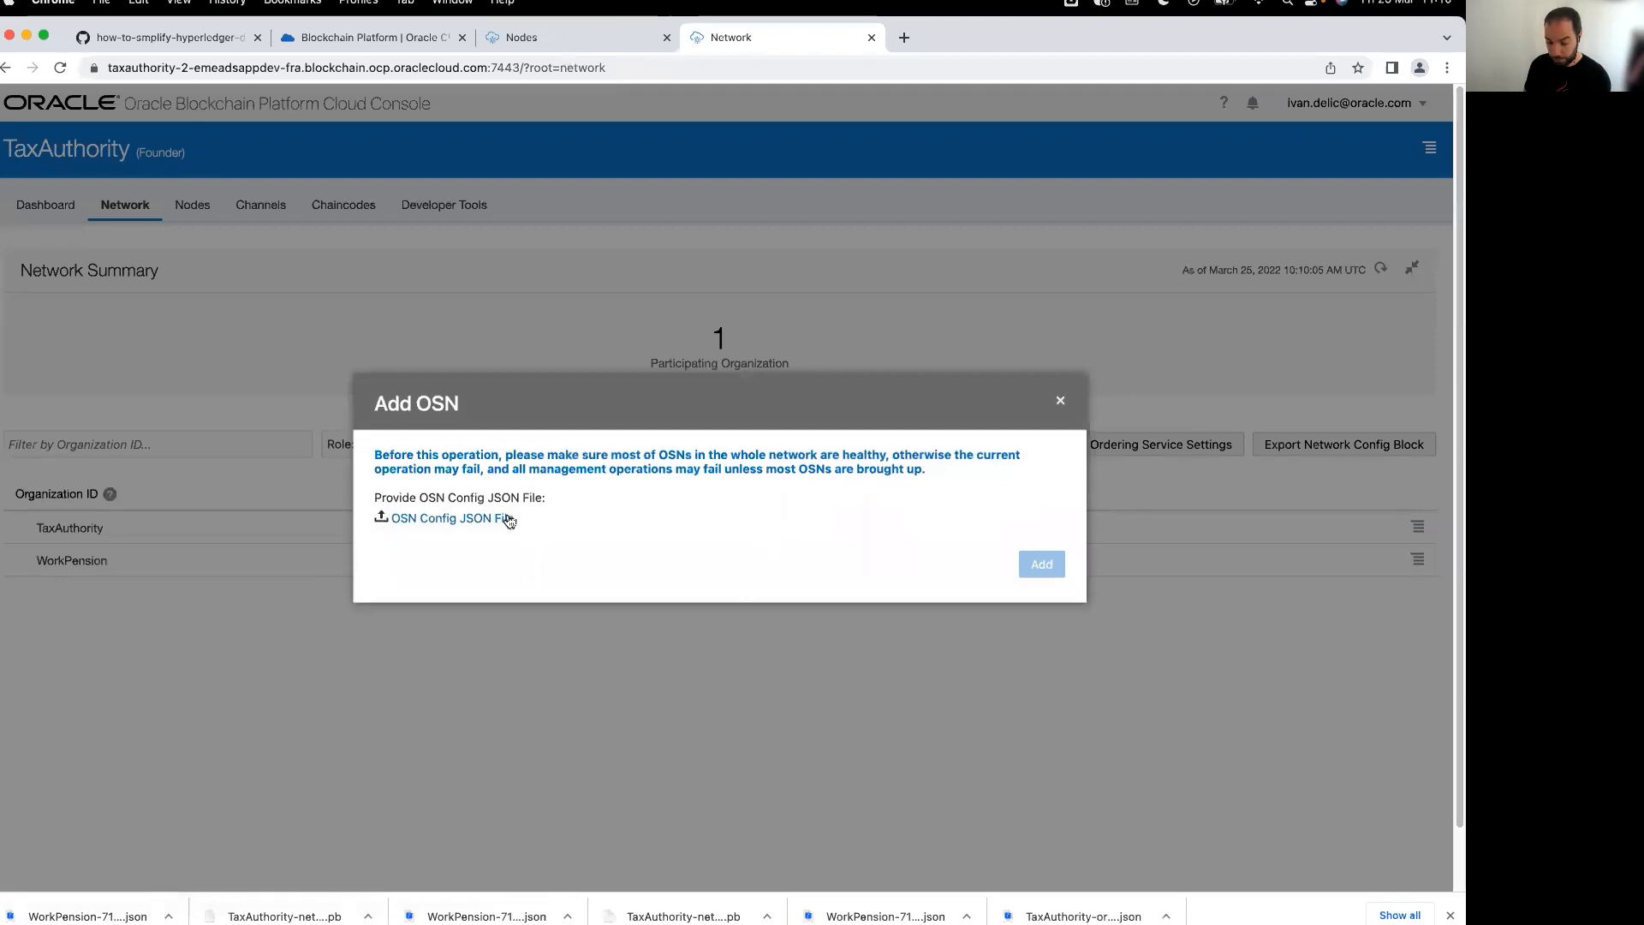
left_click(507, 518)
left_click(712, 377)
left_click(1020, 643)
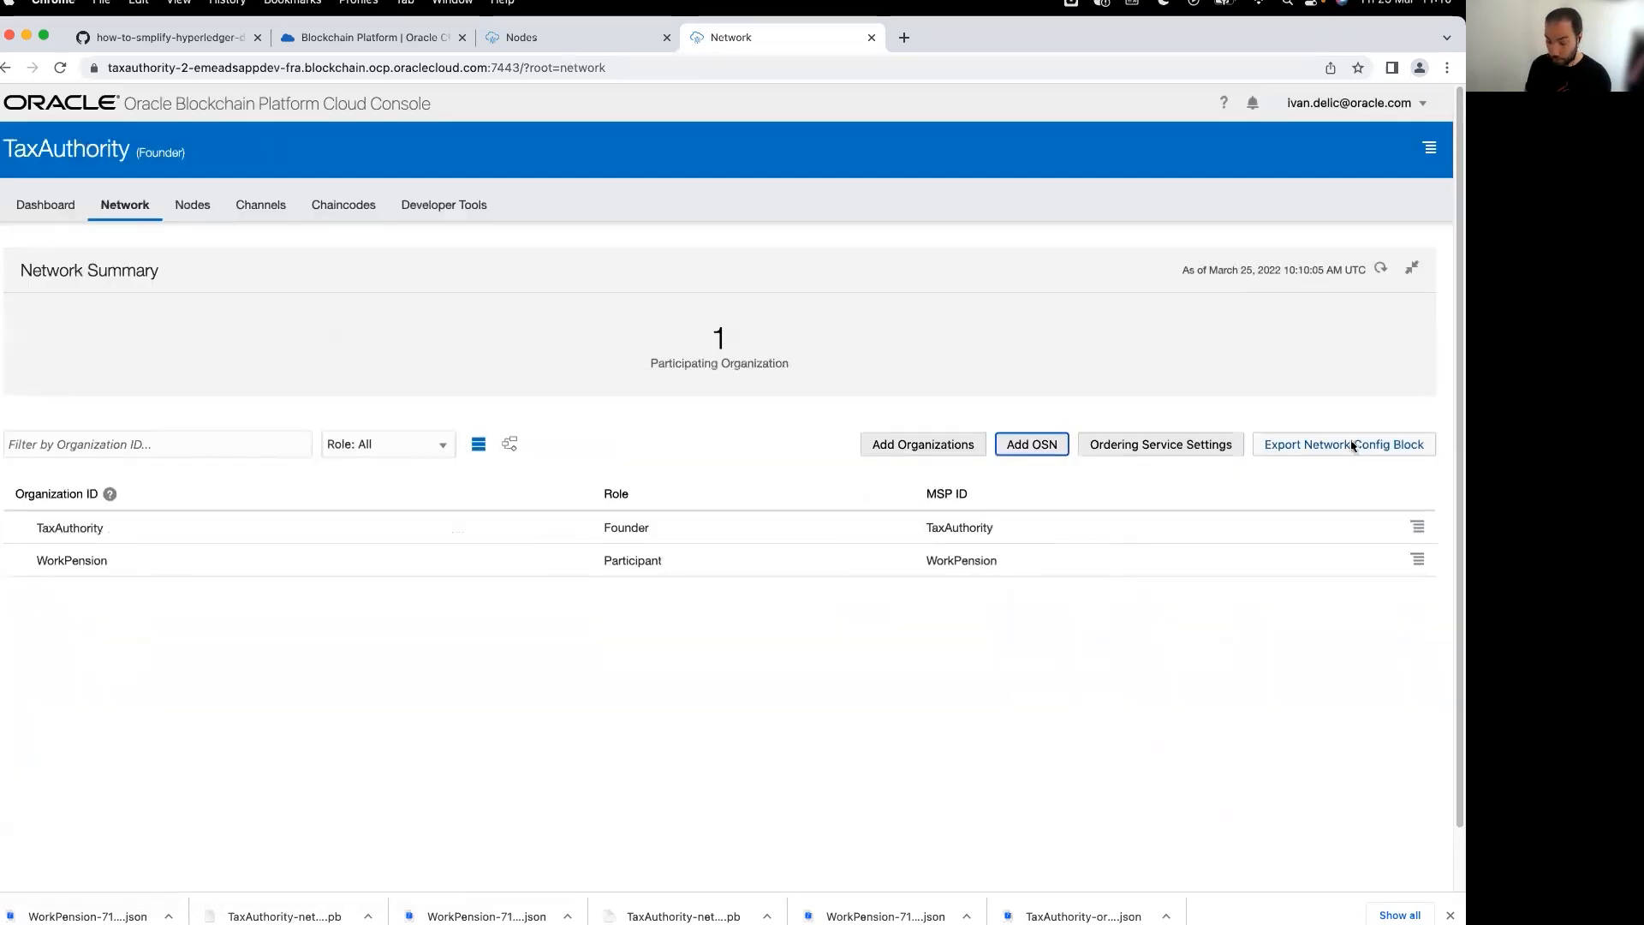
- Export TaxAuthority's updated network config block and import TaxAuthority-network-config-block-20220325-101012.pb into WorkPension's orderer2
left_click(1352, 445)
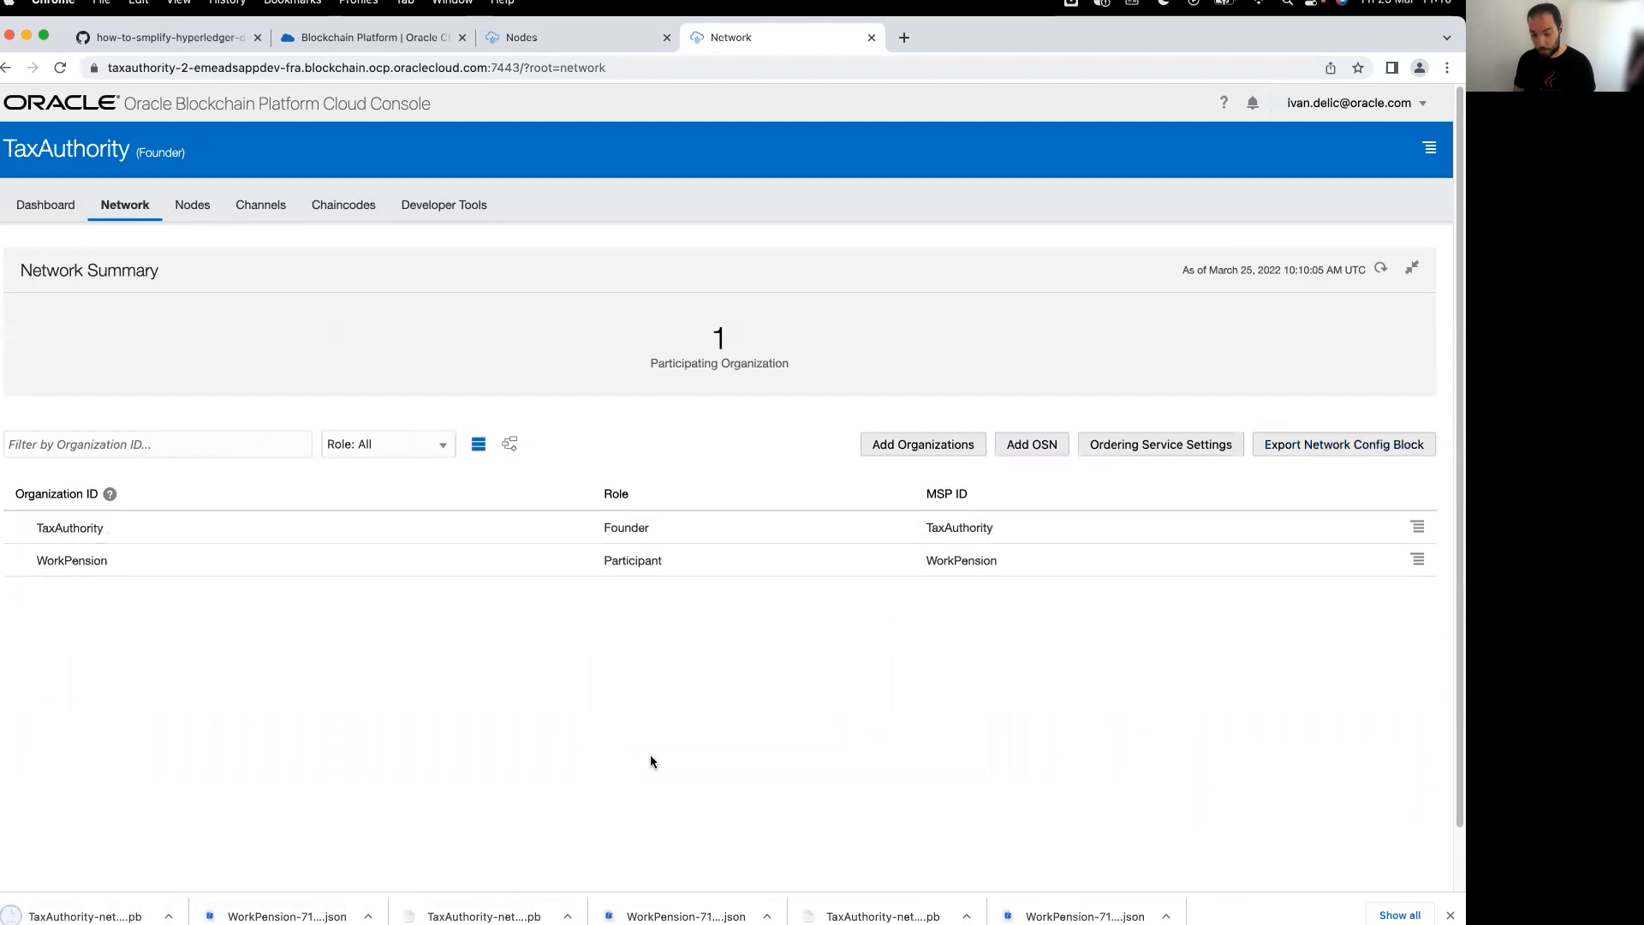
left_click(591, 38)
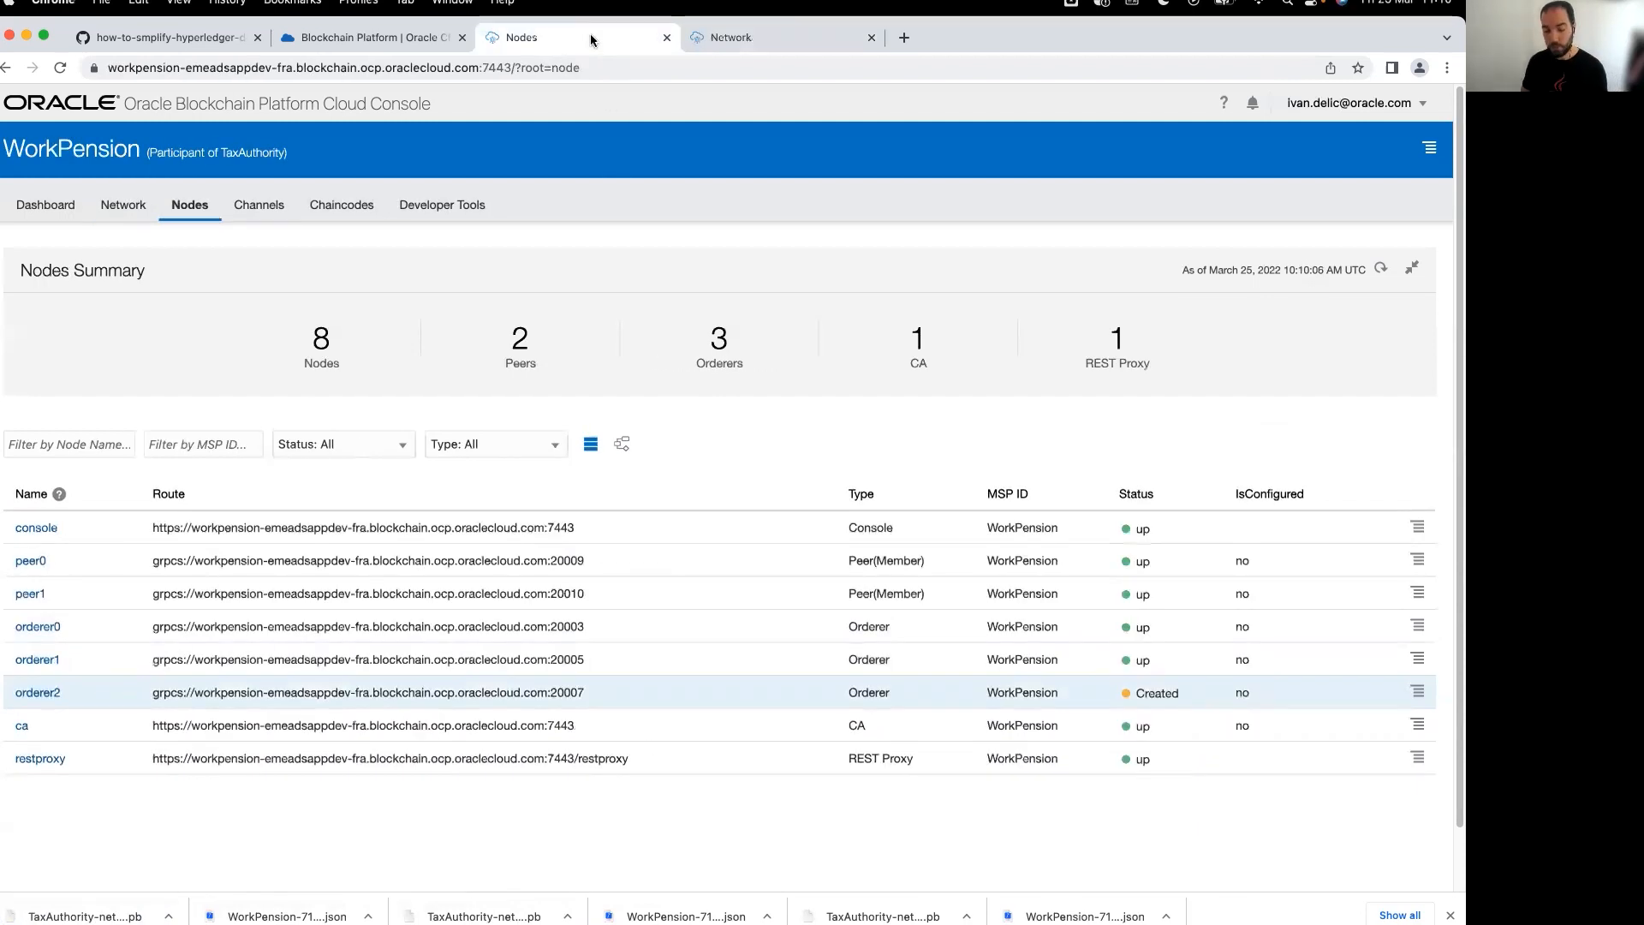
left_click(1417, 691)
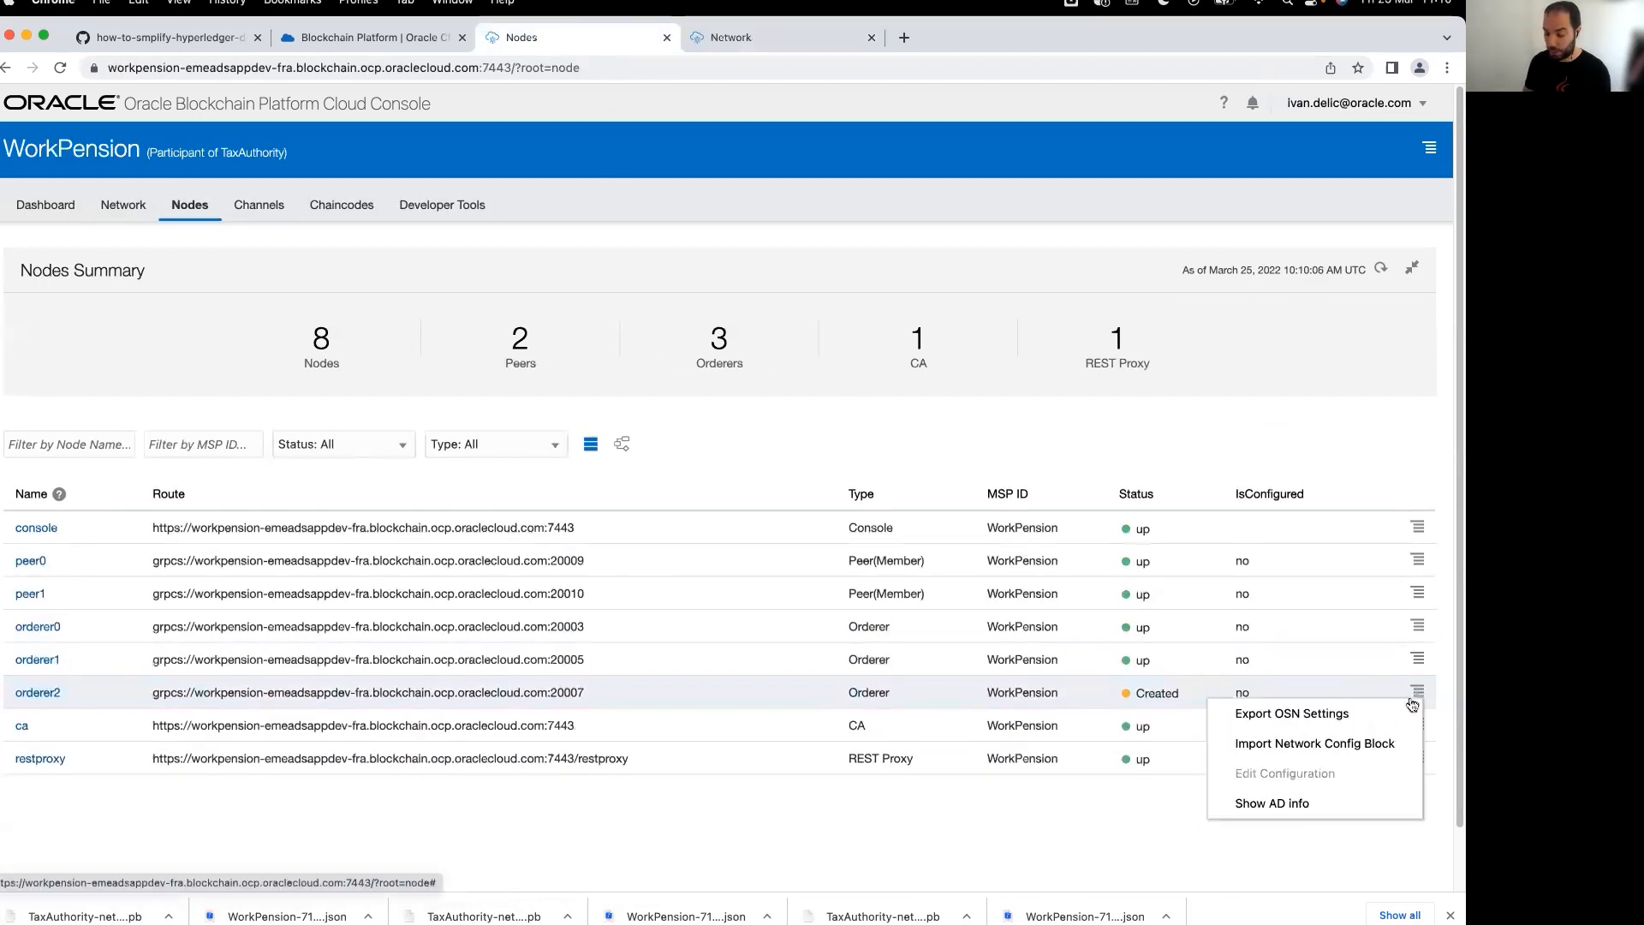
left_click(1349, 748)
left_click(503, 513)
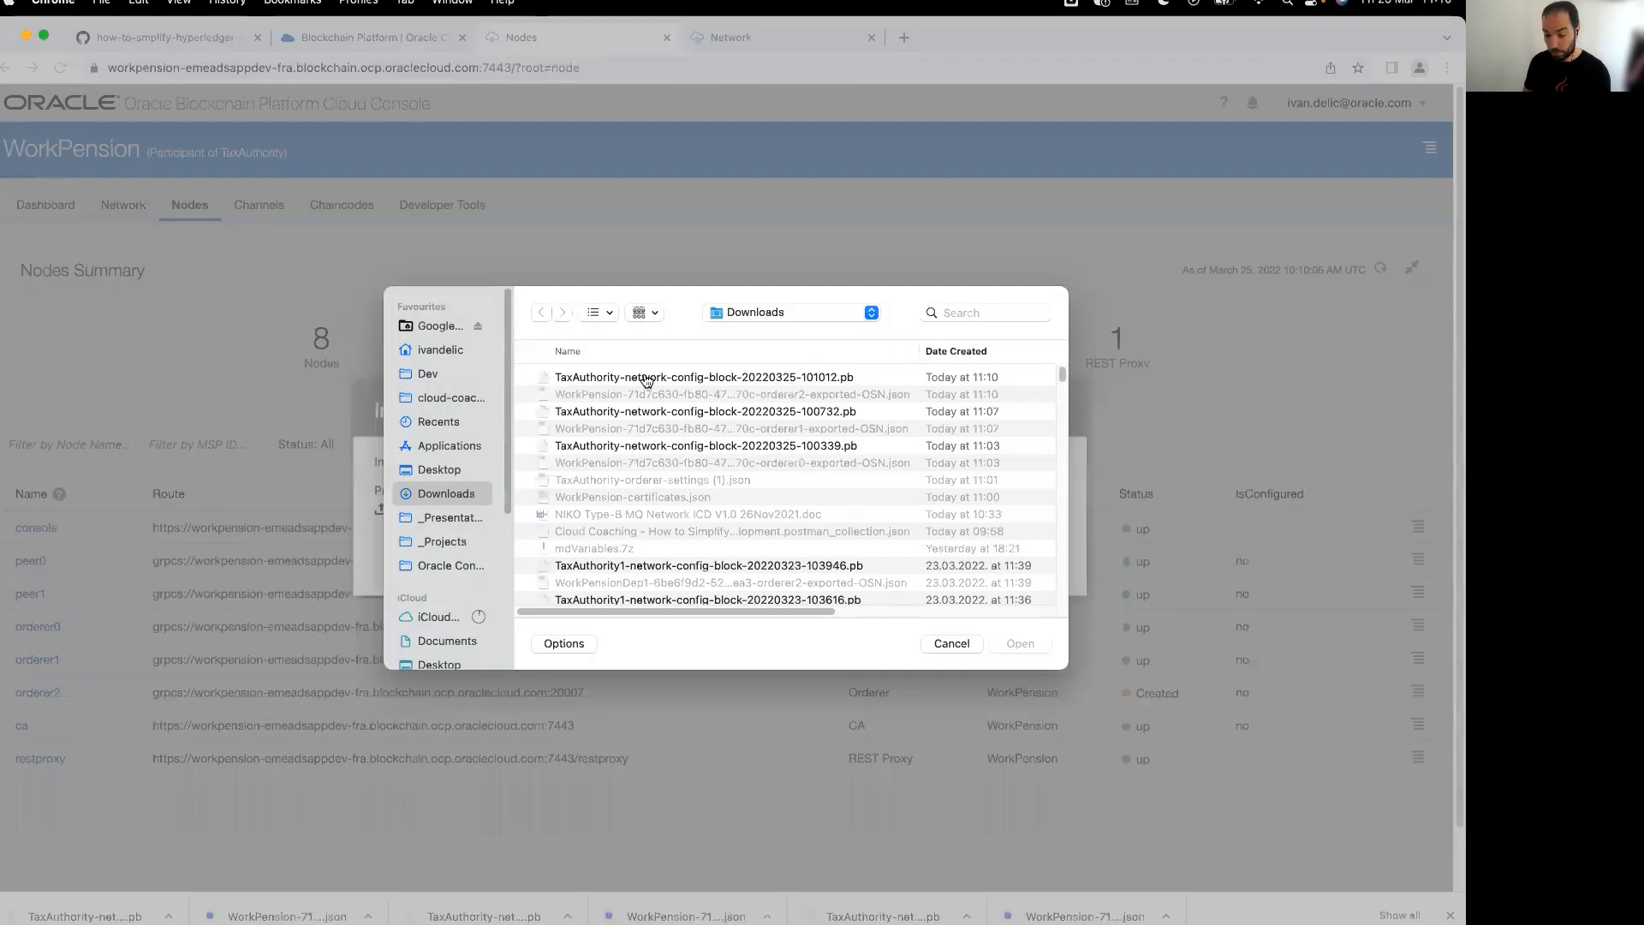
double_click(646, 381)
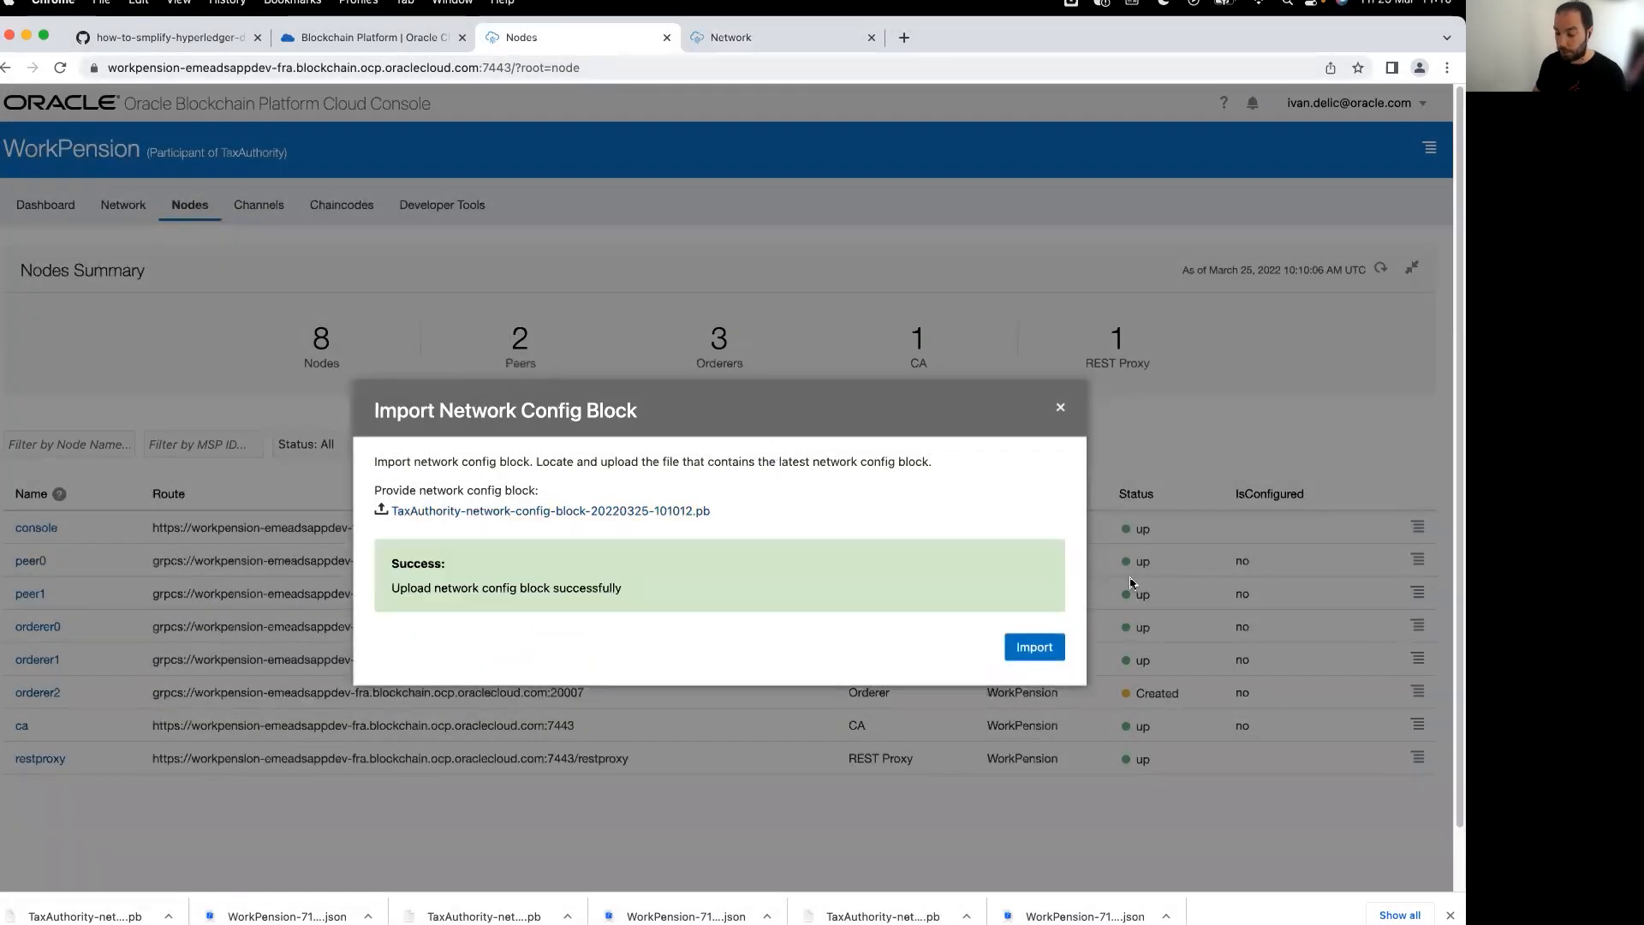
left_click(1046, 648)
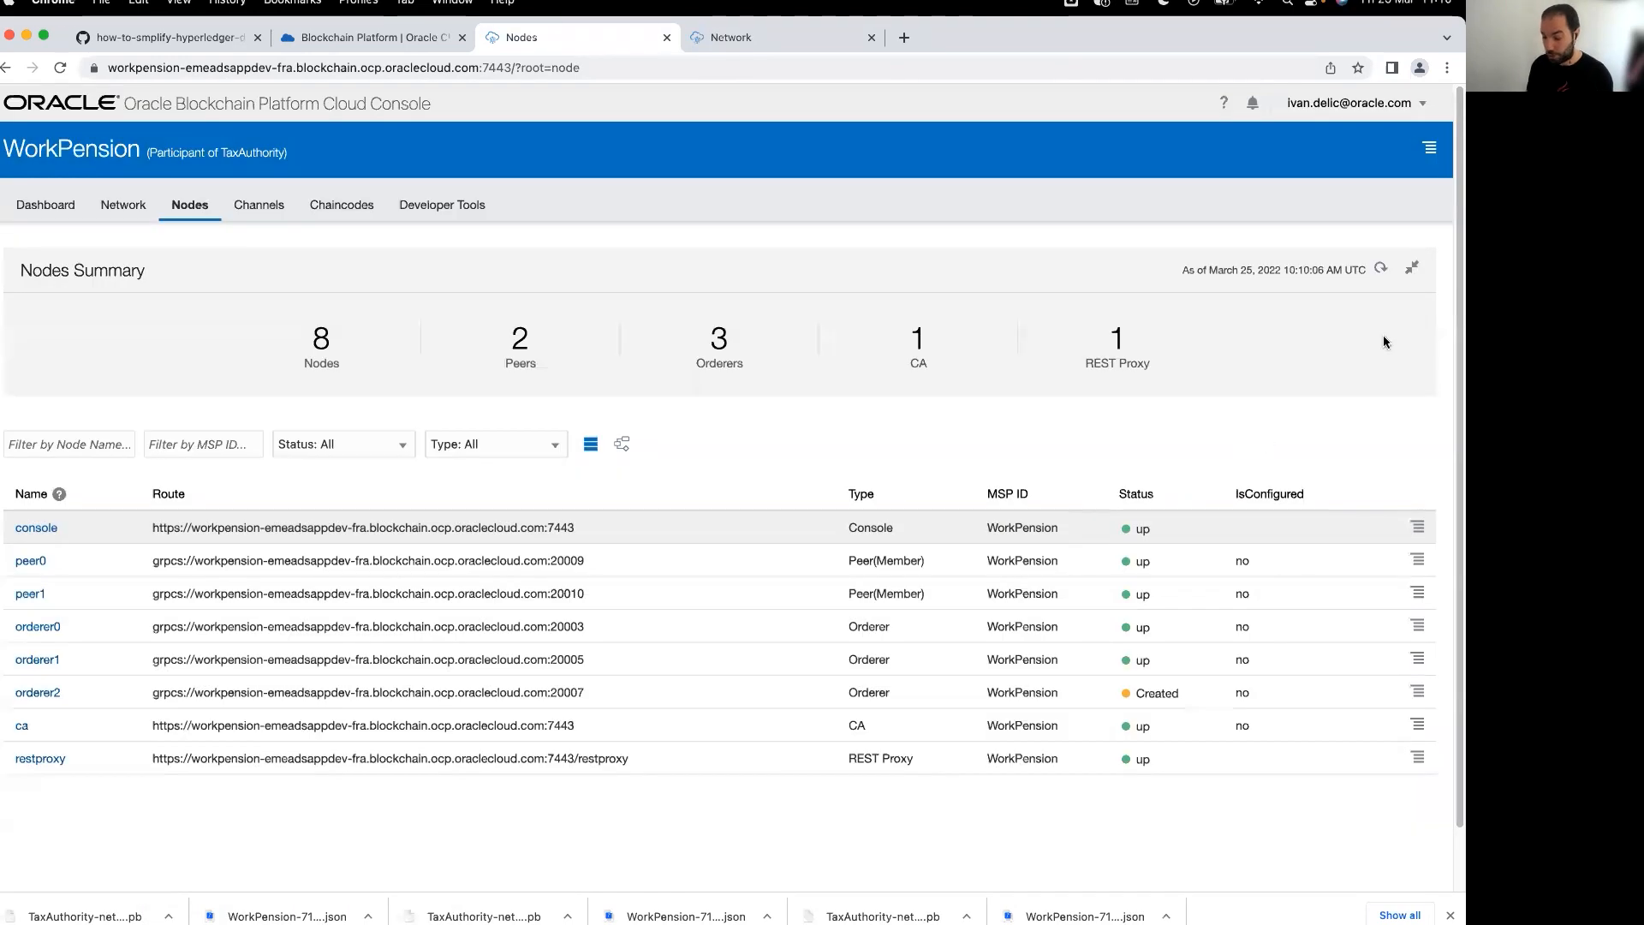
- Refresh WorkPension's node list and start its orderer2 node
left_click(1381, 268)
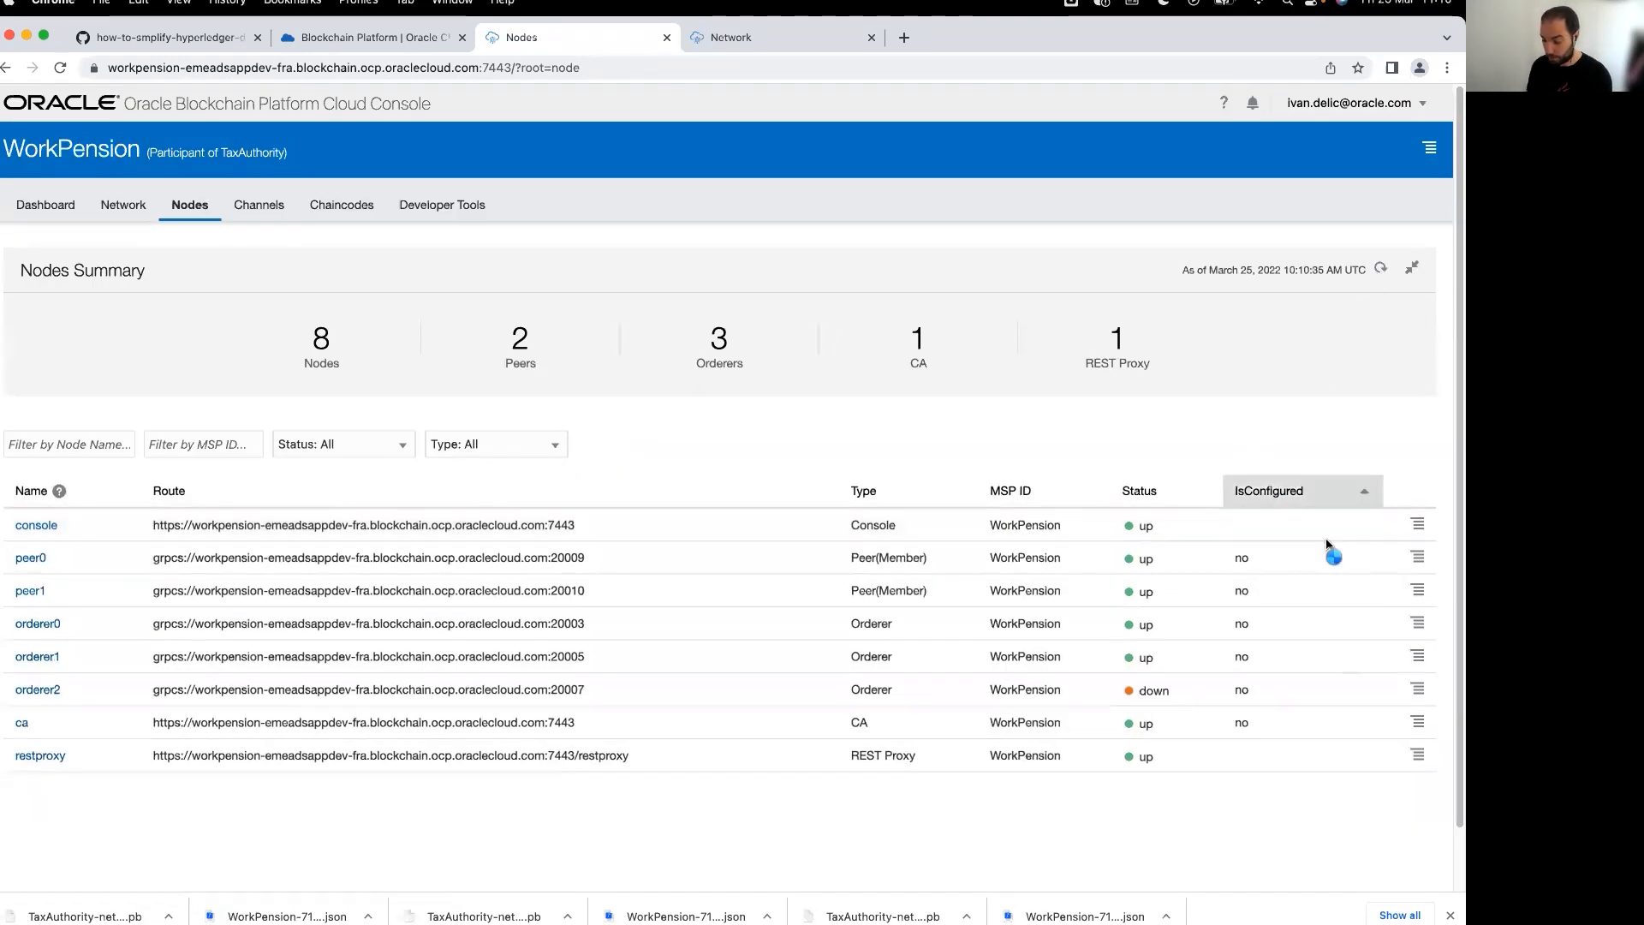
left_click(1418, 690)
left_click(1359, 714)
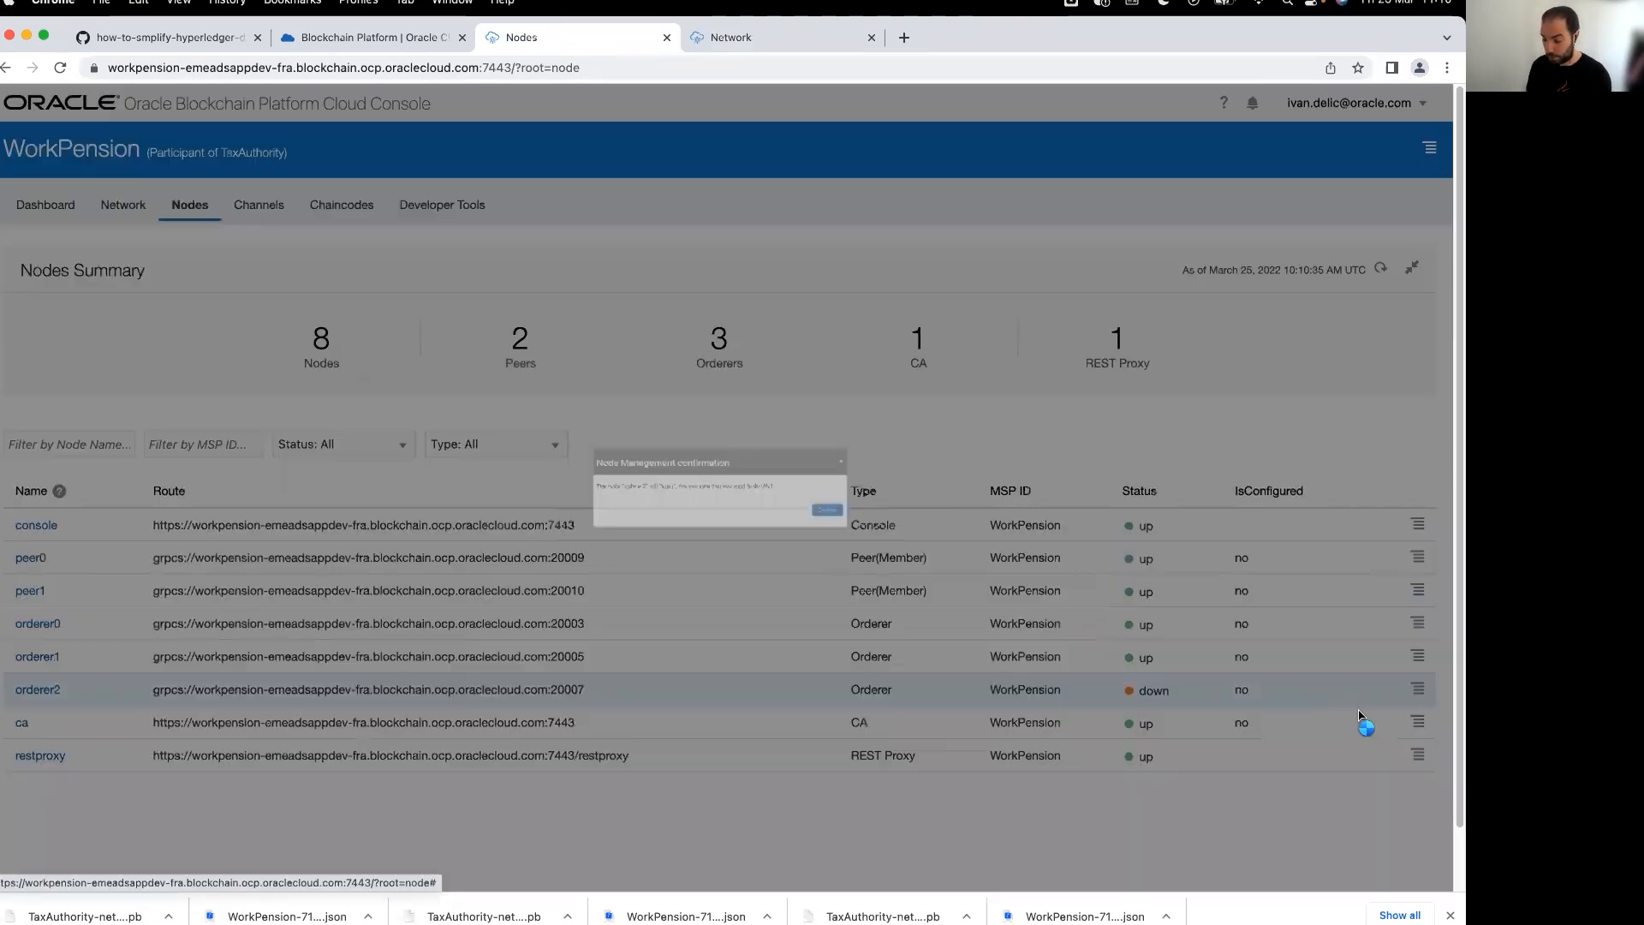
left_click(941, 535)
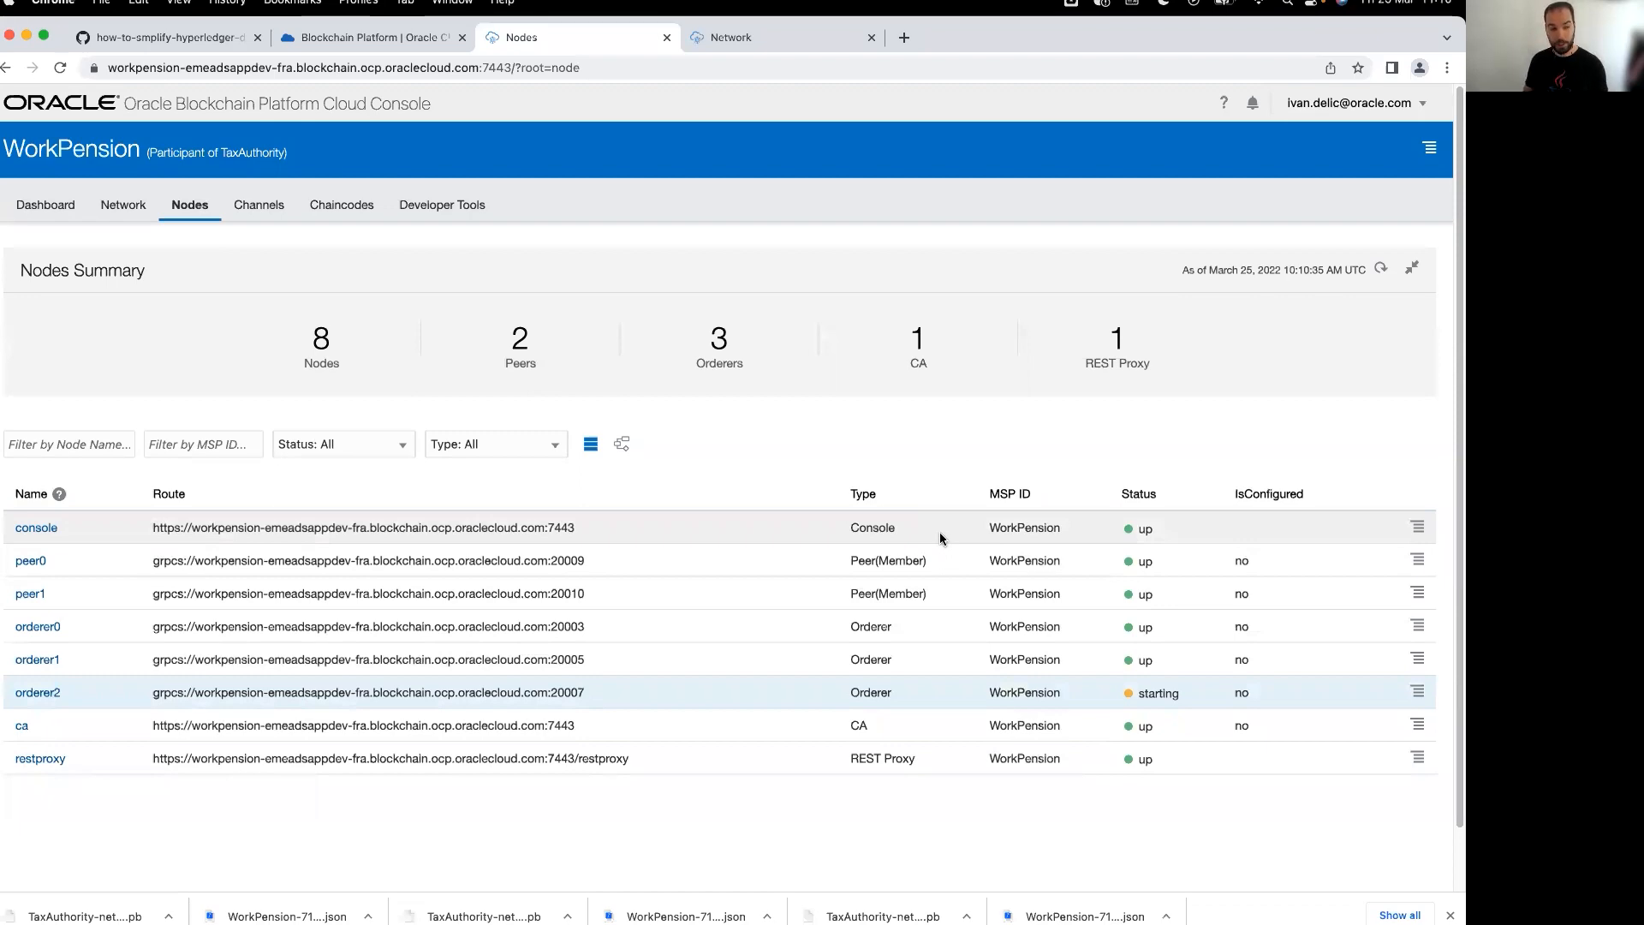
- Review the Prepare HLF Network With OBP slide, and bring up the list of Blockchain Platforms in Oracle Cloud
key("ctrl+Up")
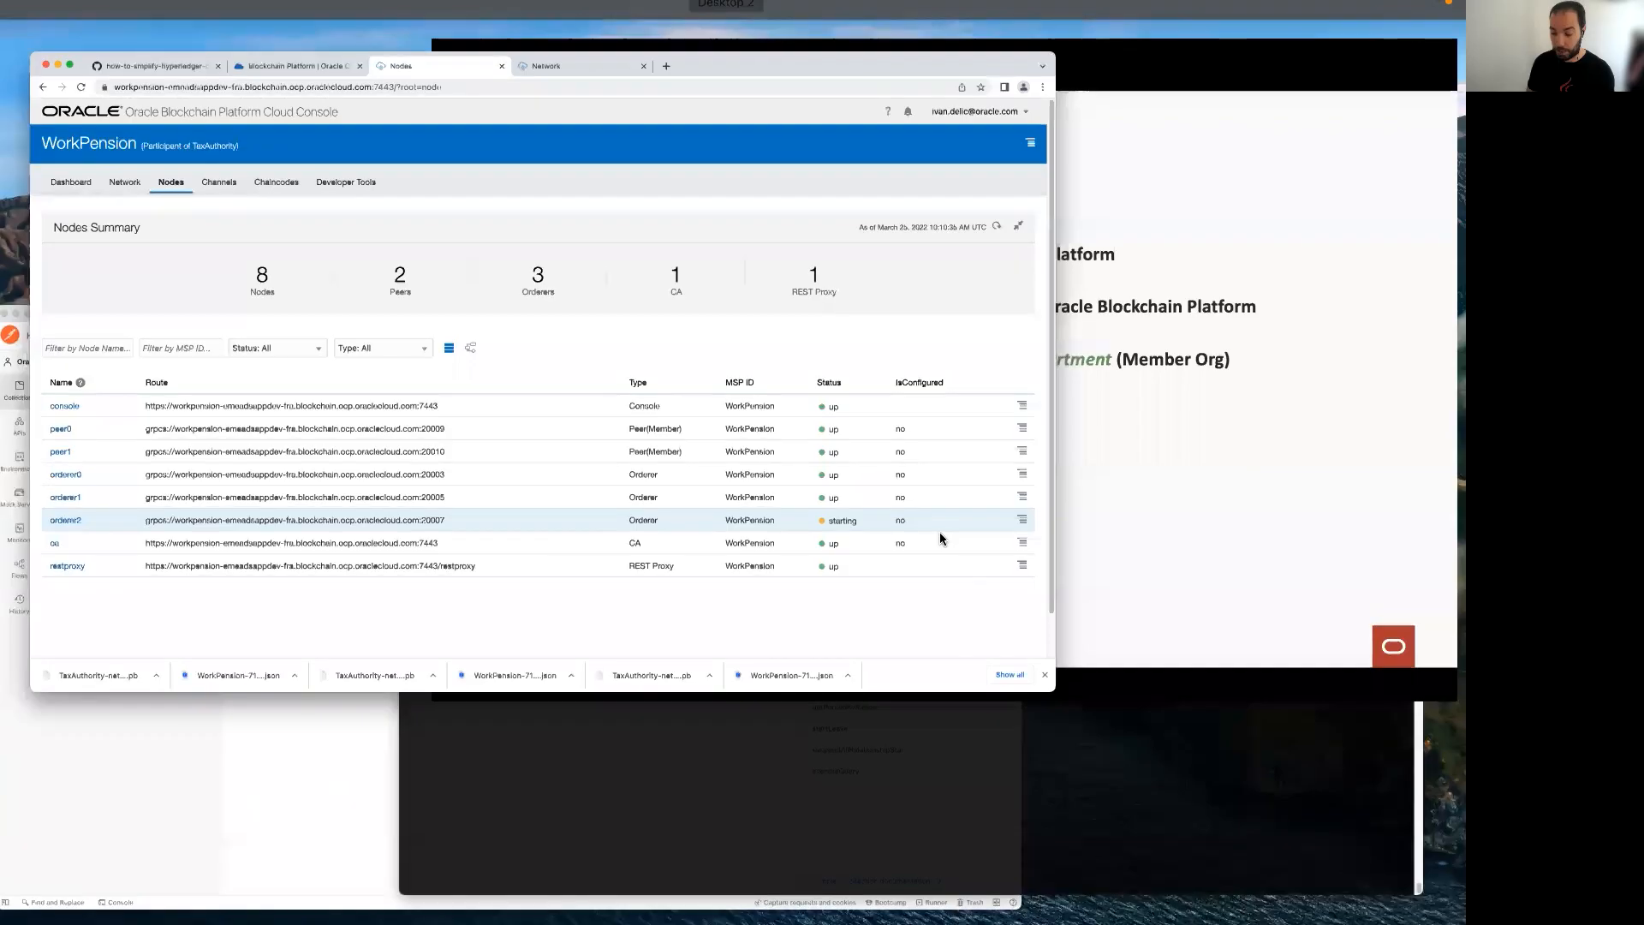
left_click(1092, 394)
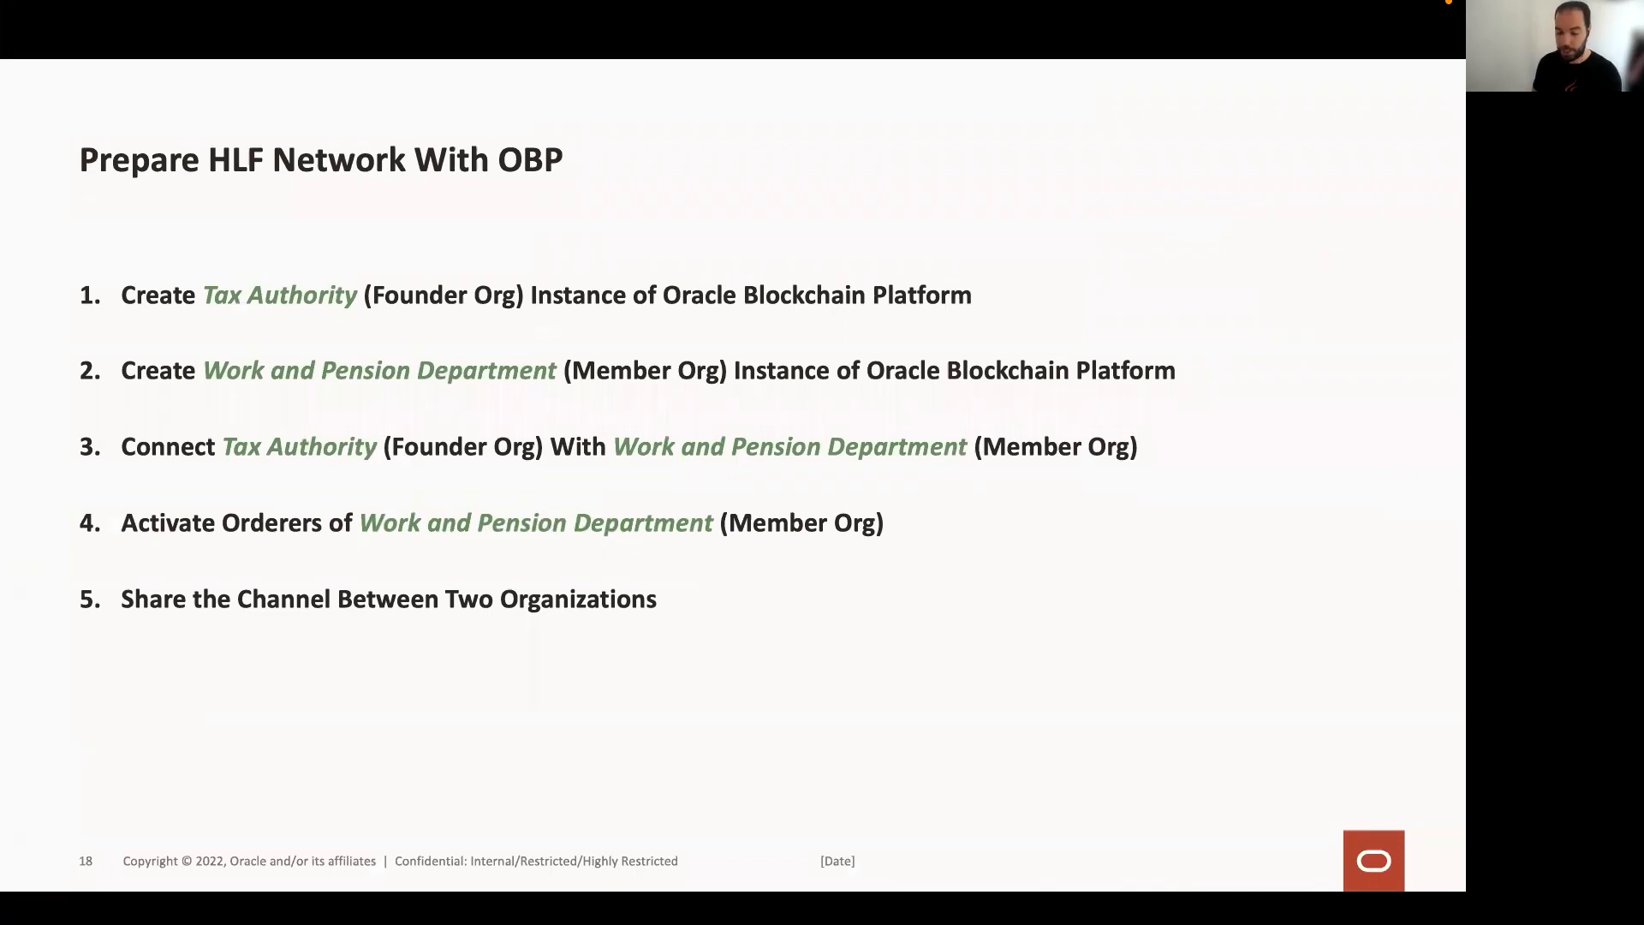
key("ctrl+Up")
left_click(409, 340)
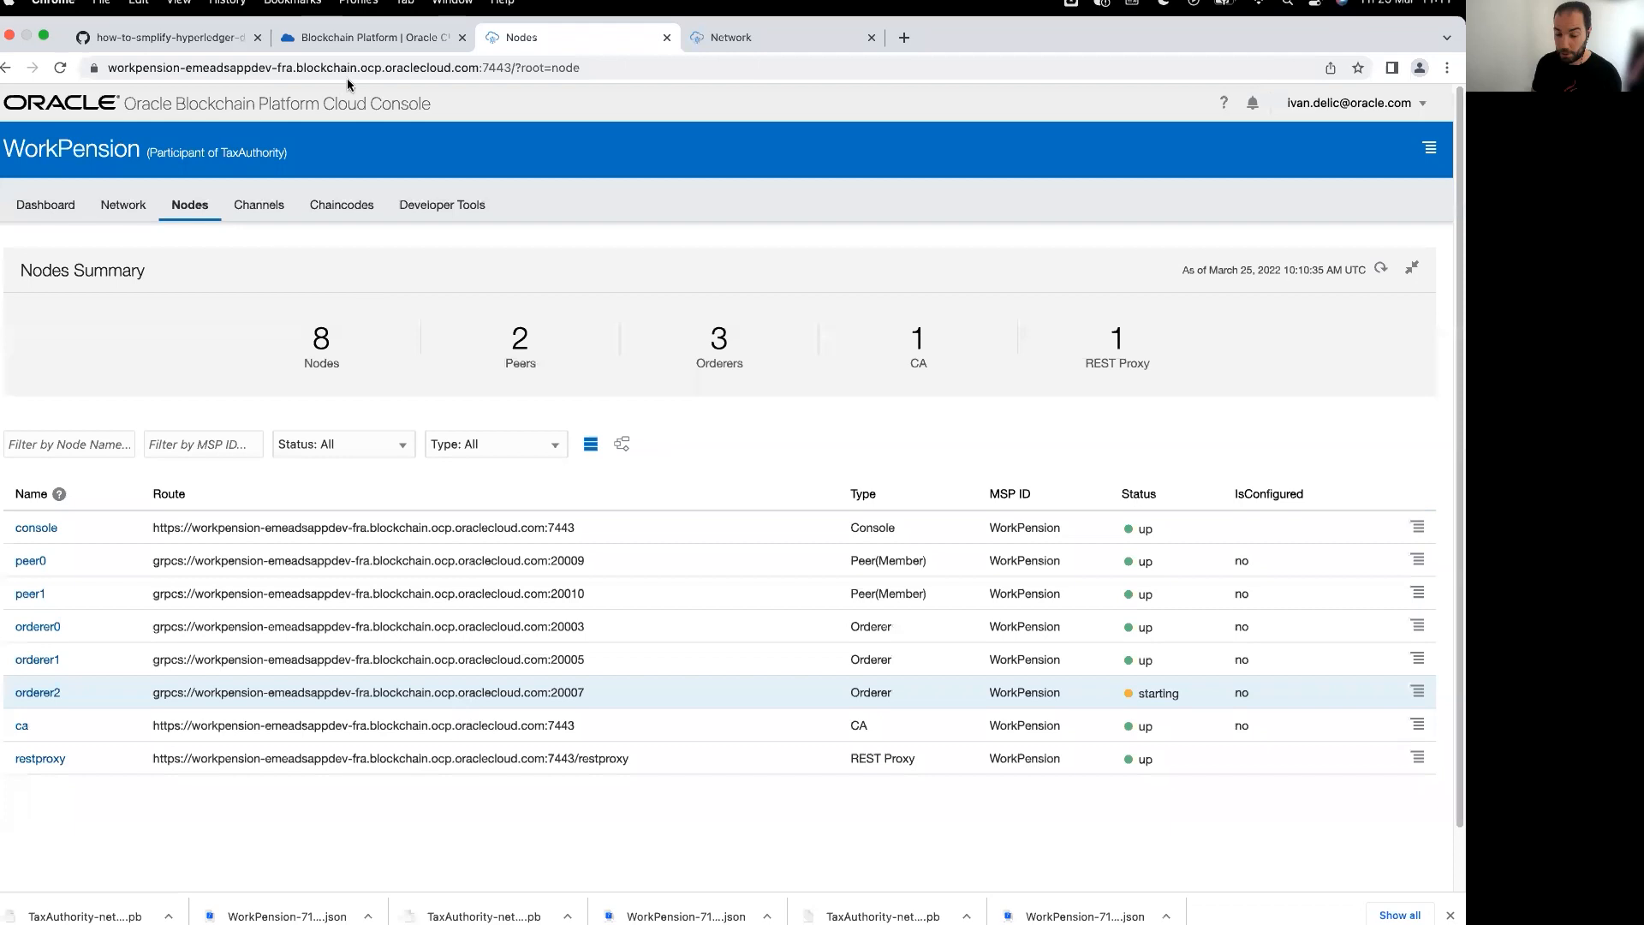
left_click(364, 43)
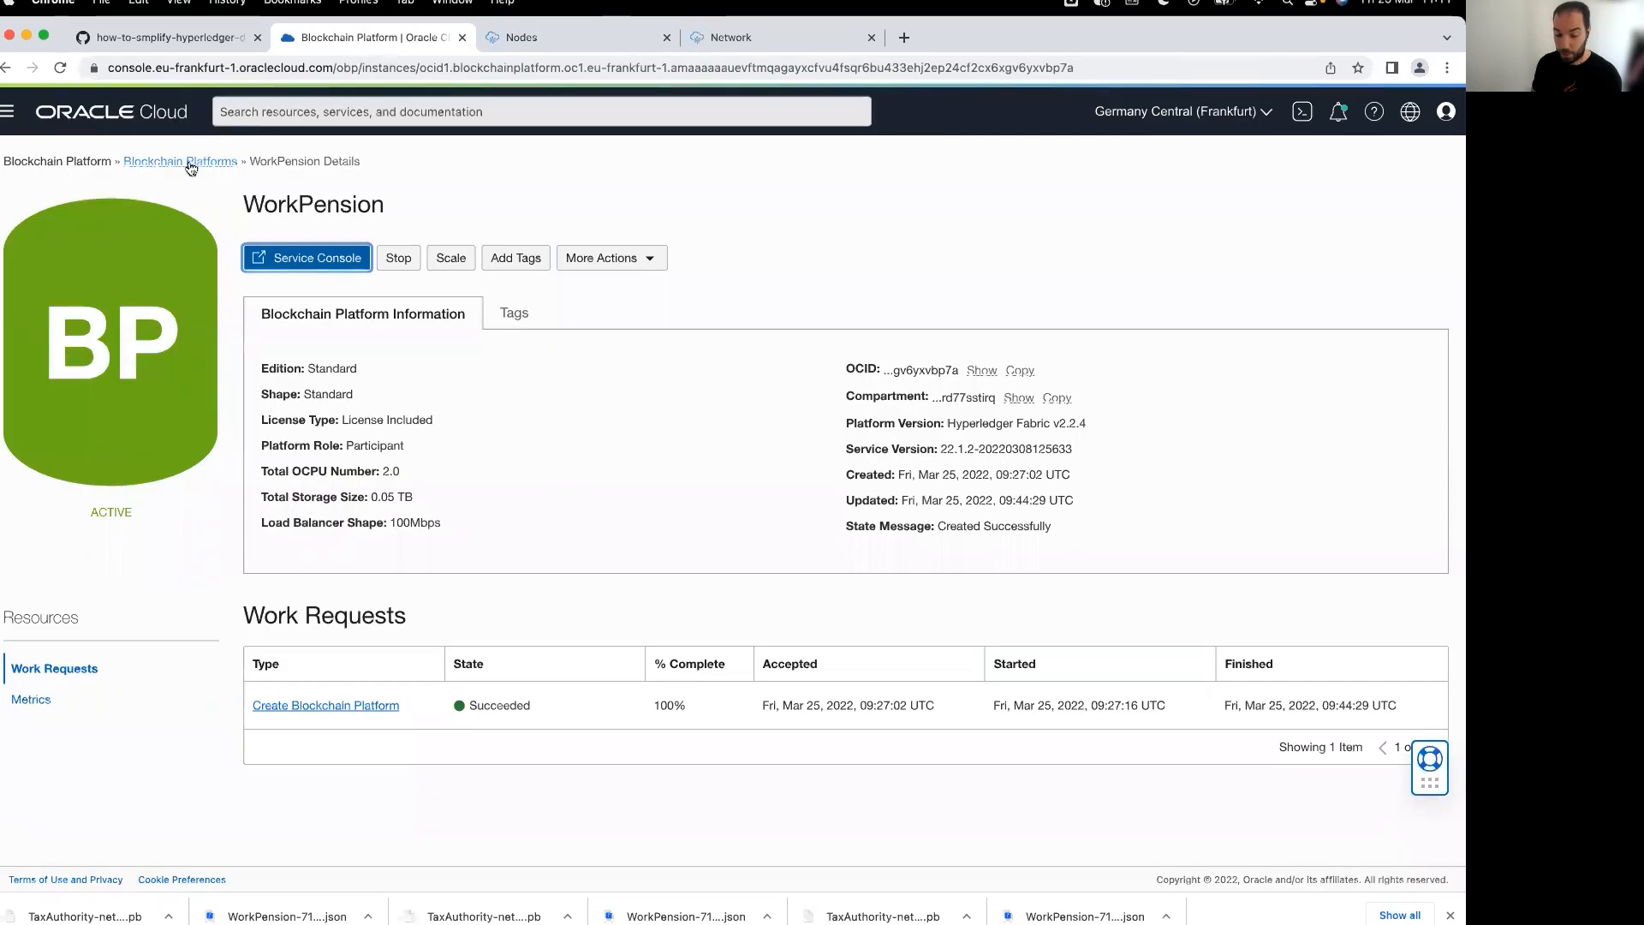
left_click(192, 164)
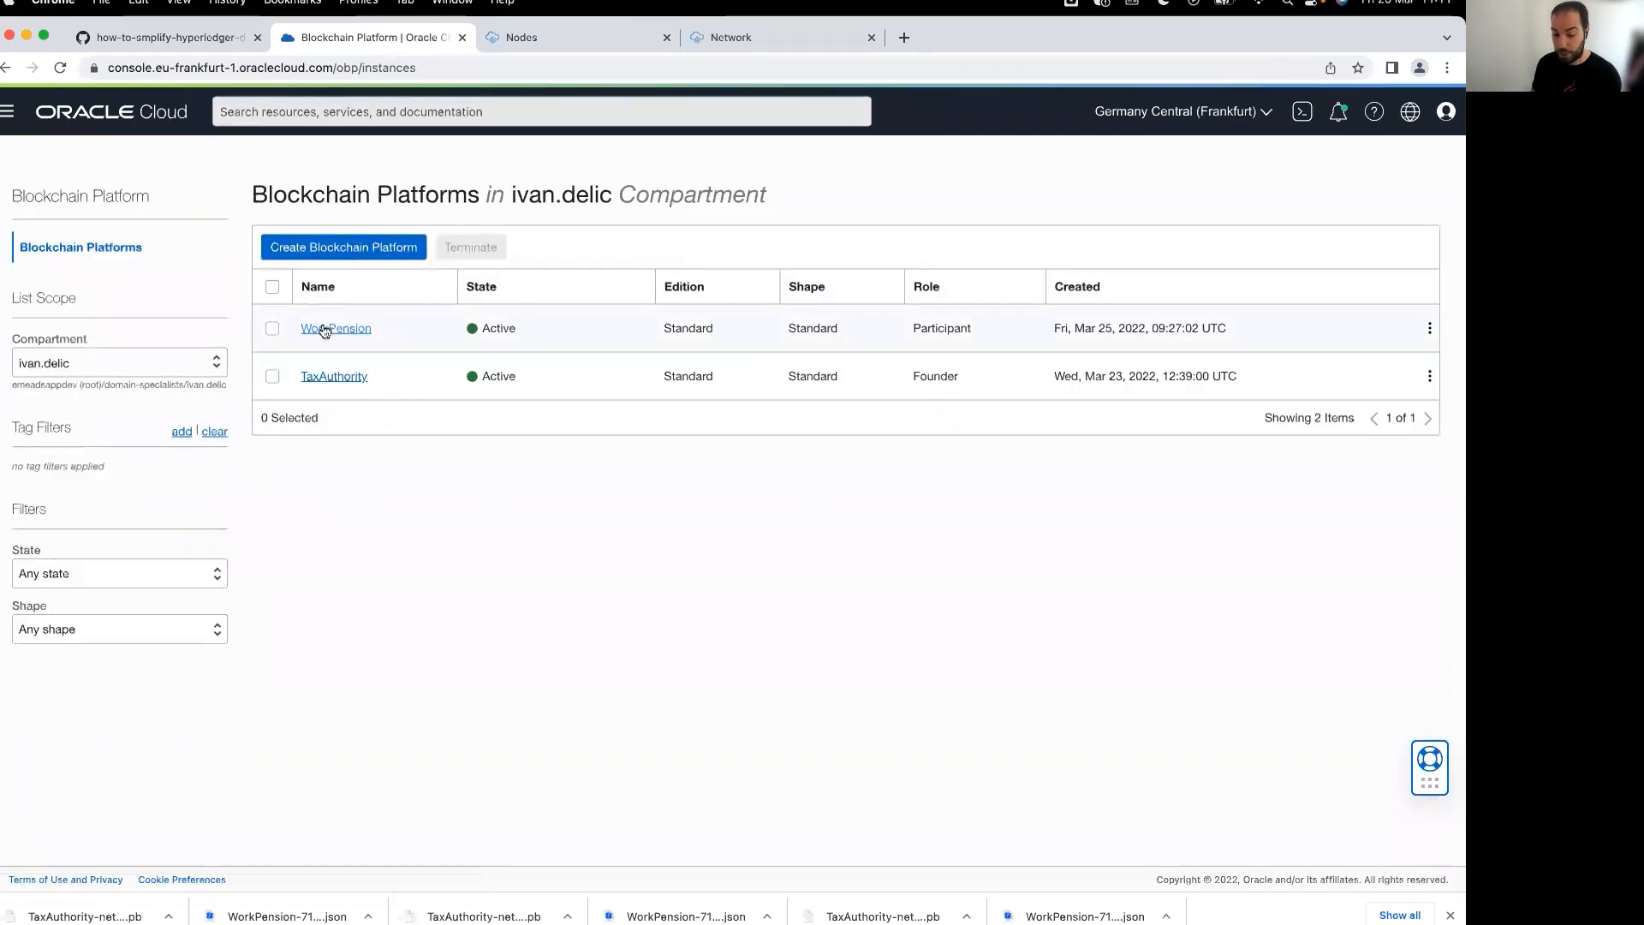
- Examine the platform roles for creating a new network and joining an existing one in the Create Blockchain Platform form, without creating an instance
left_click(332, 252)
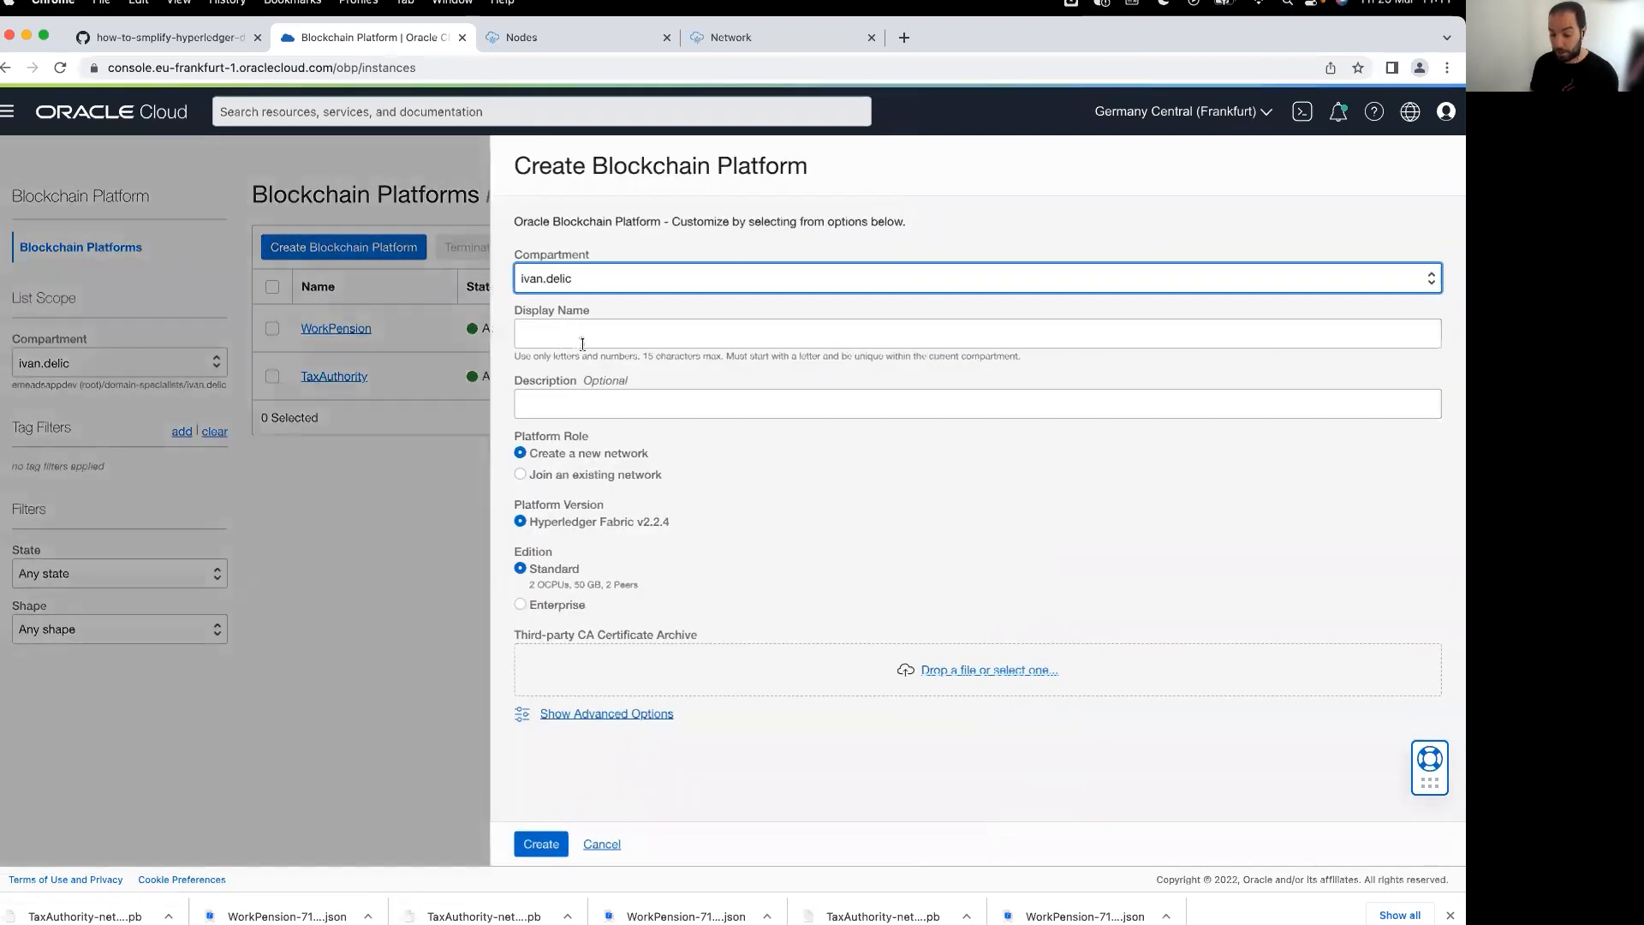
left_click_drag(548, 453, 638, 452)
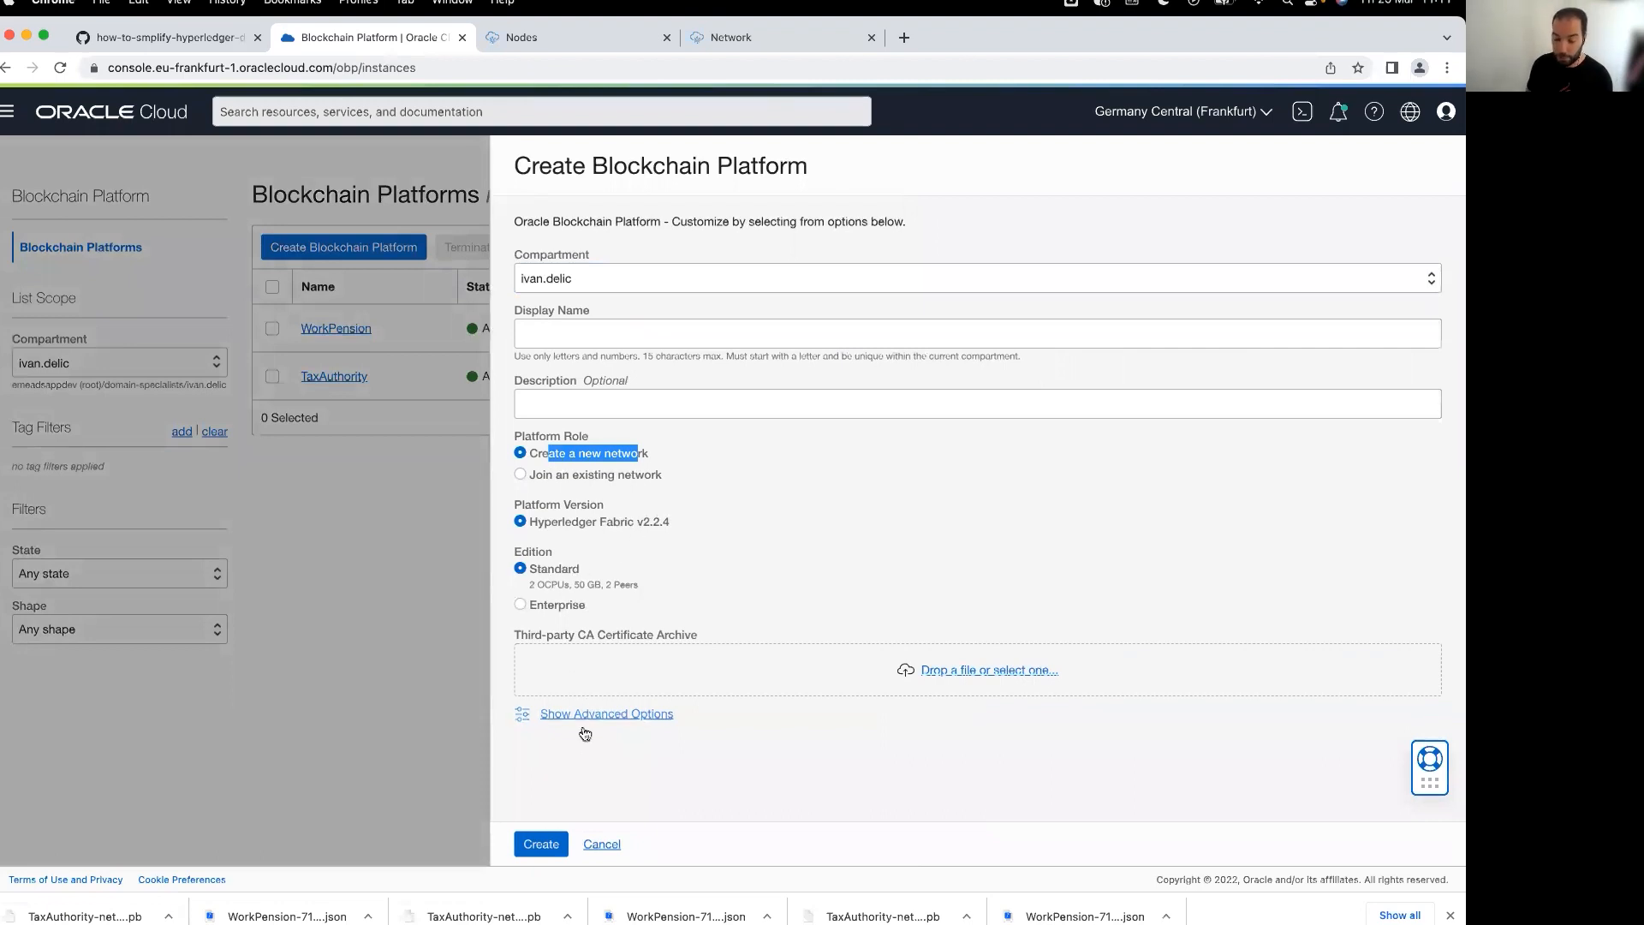
left_click(602, 846)
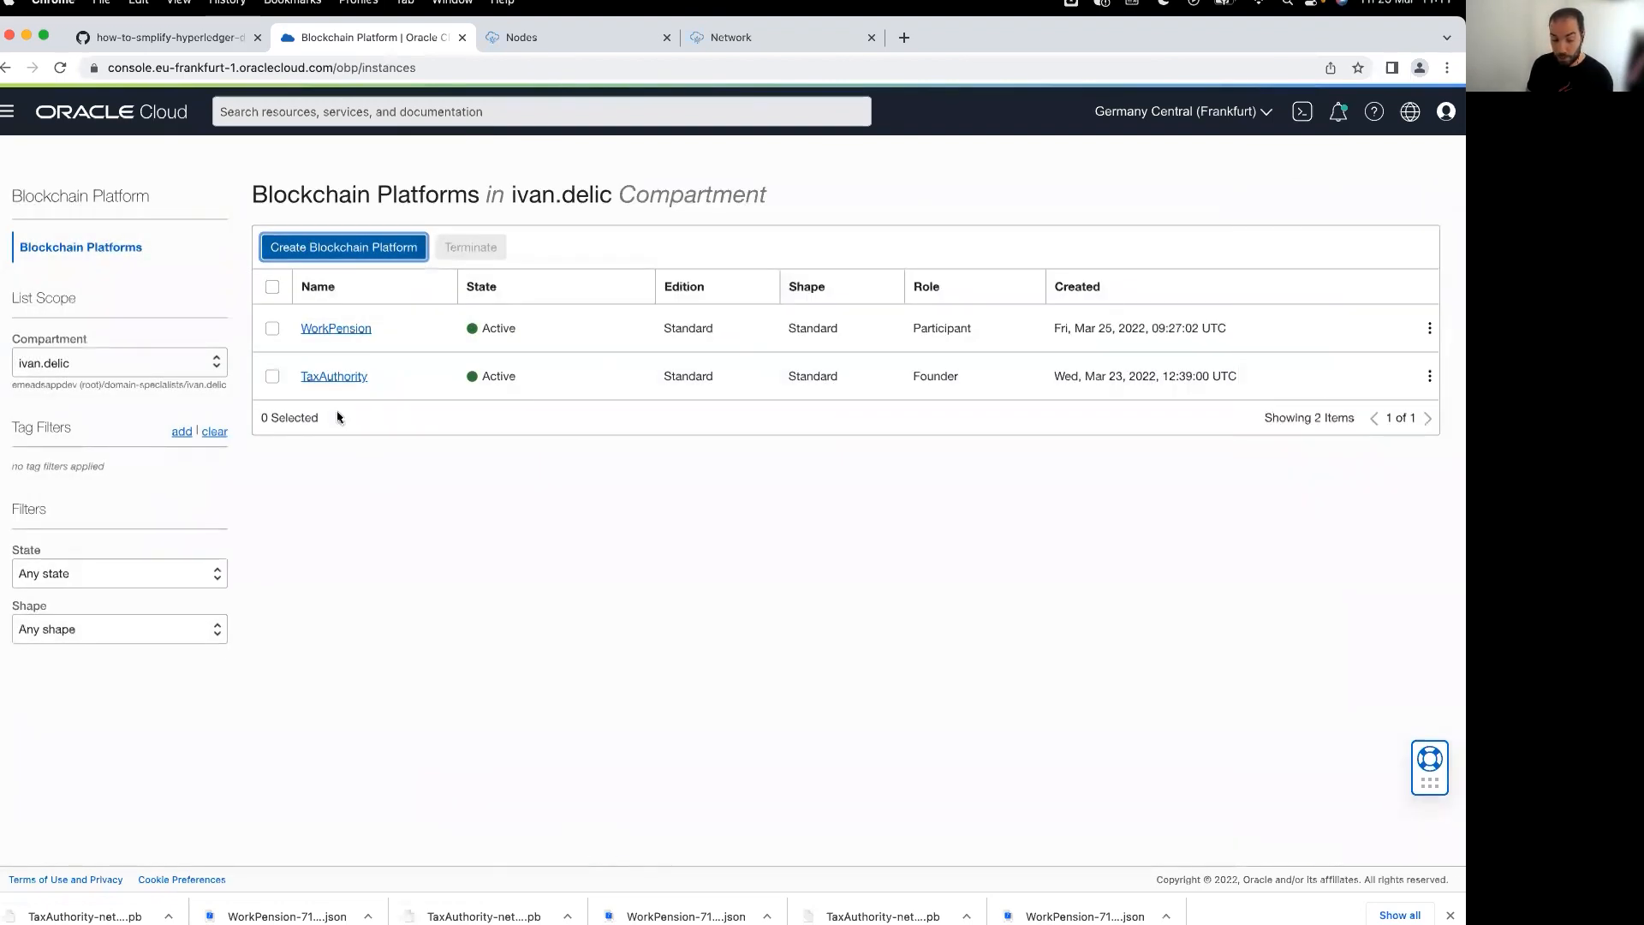
left_click(340, 249)
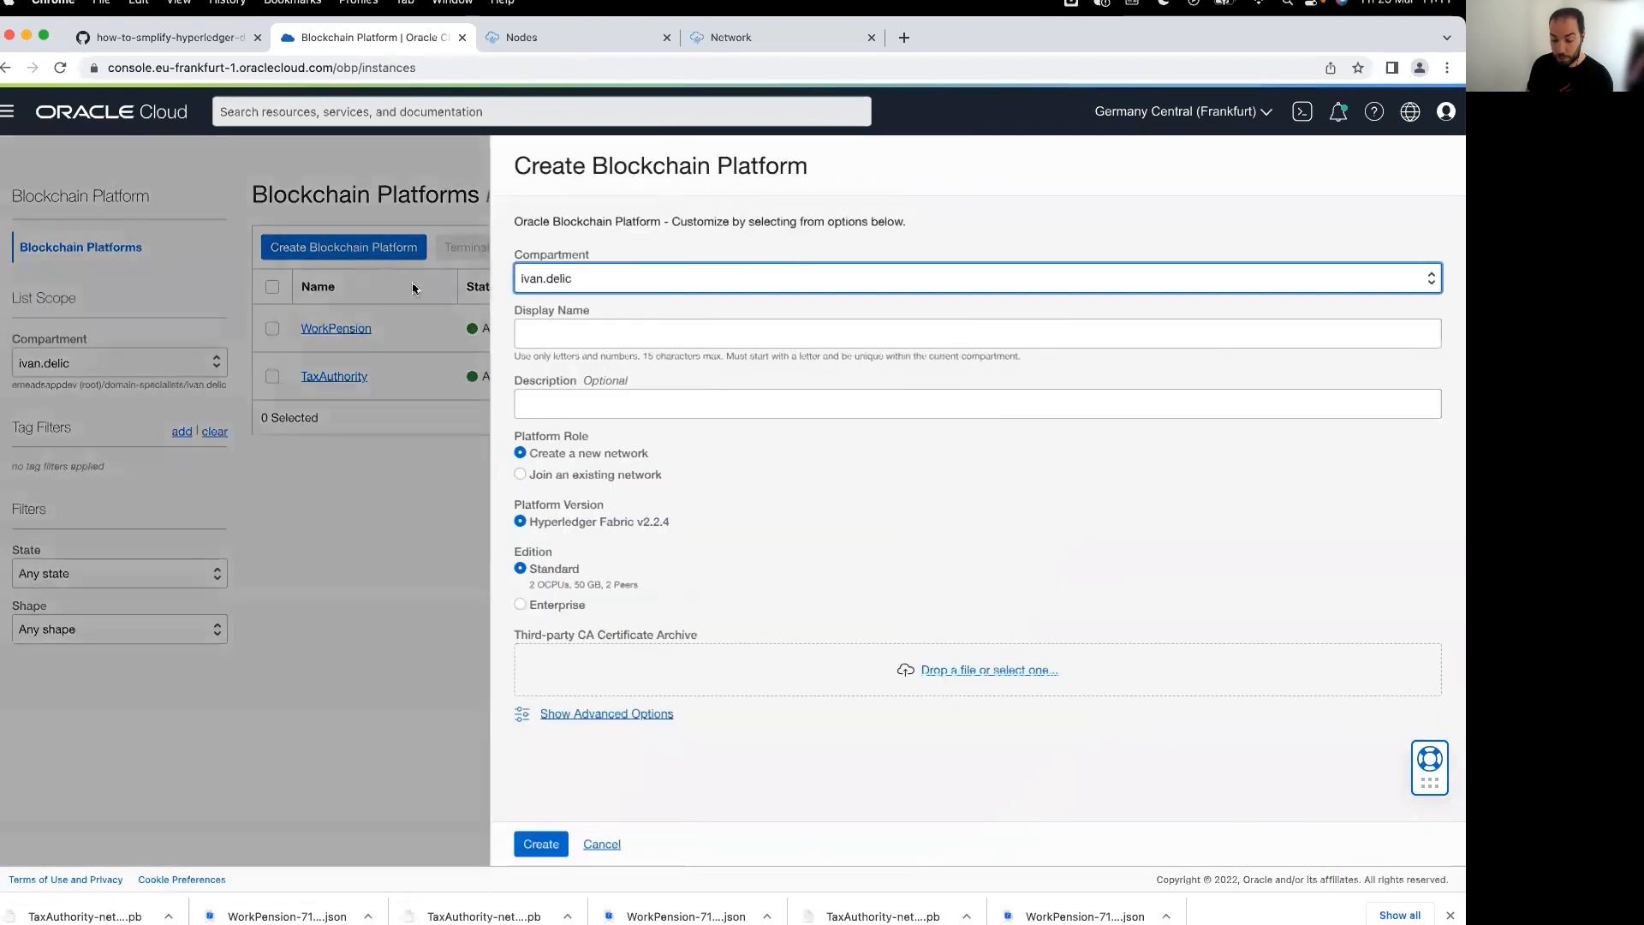
left_click(523, 475)
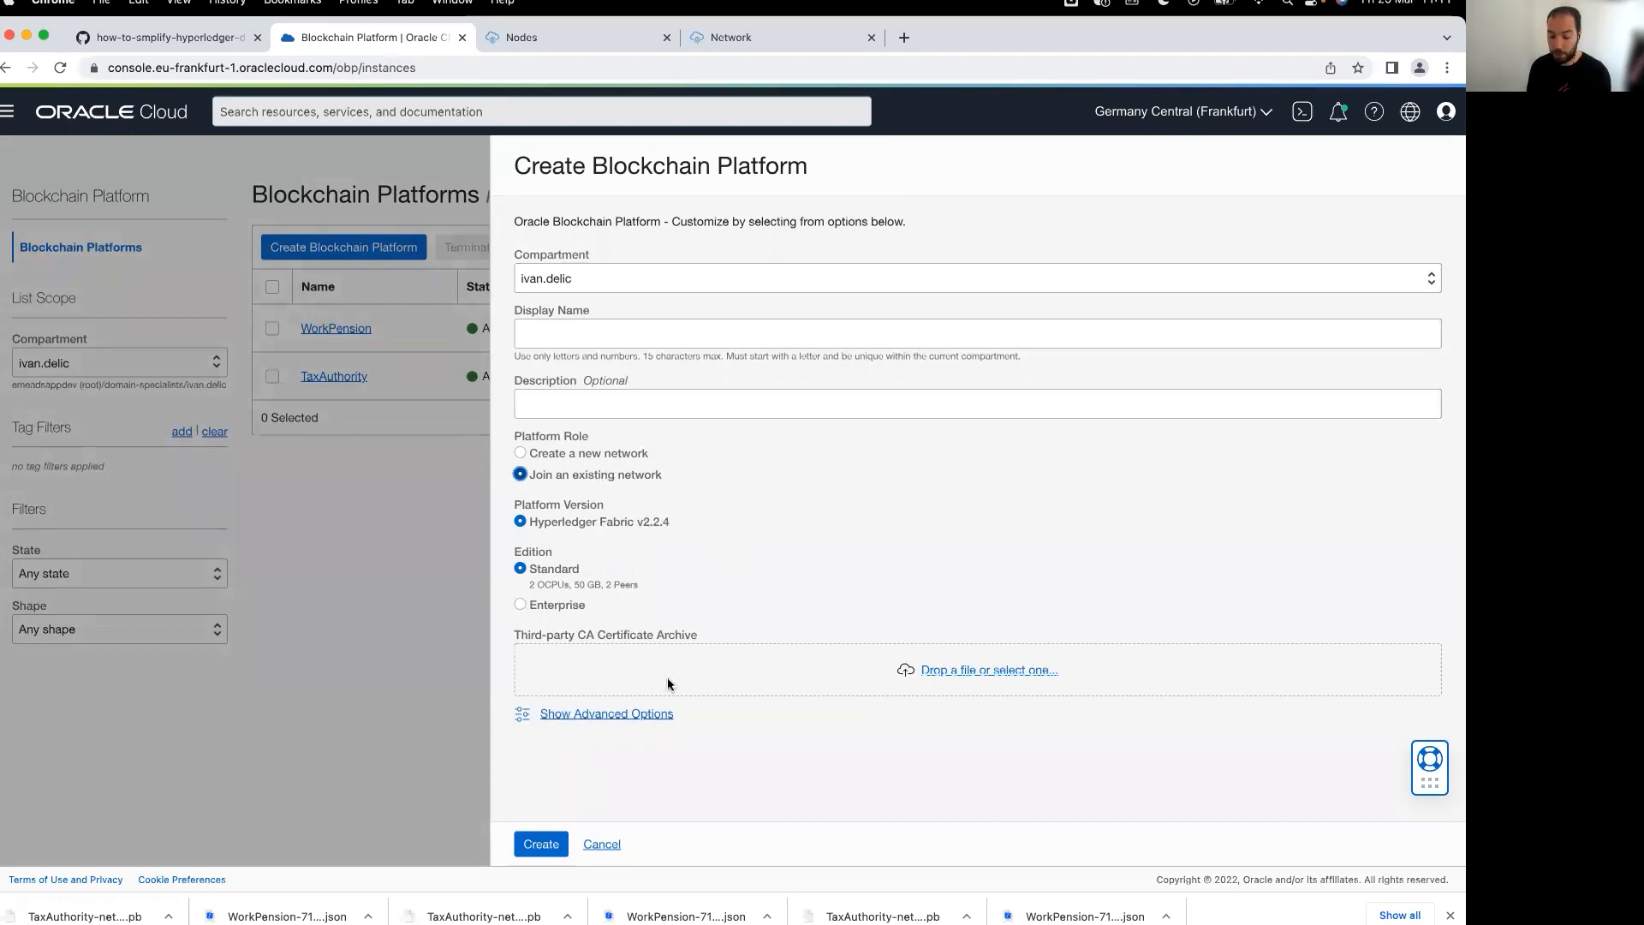
left_click(601, 845)
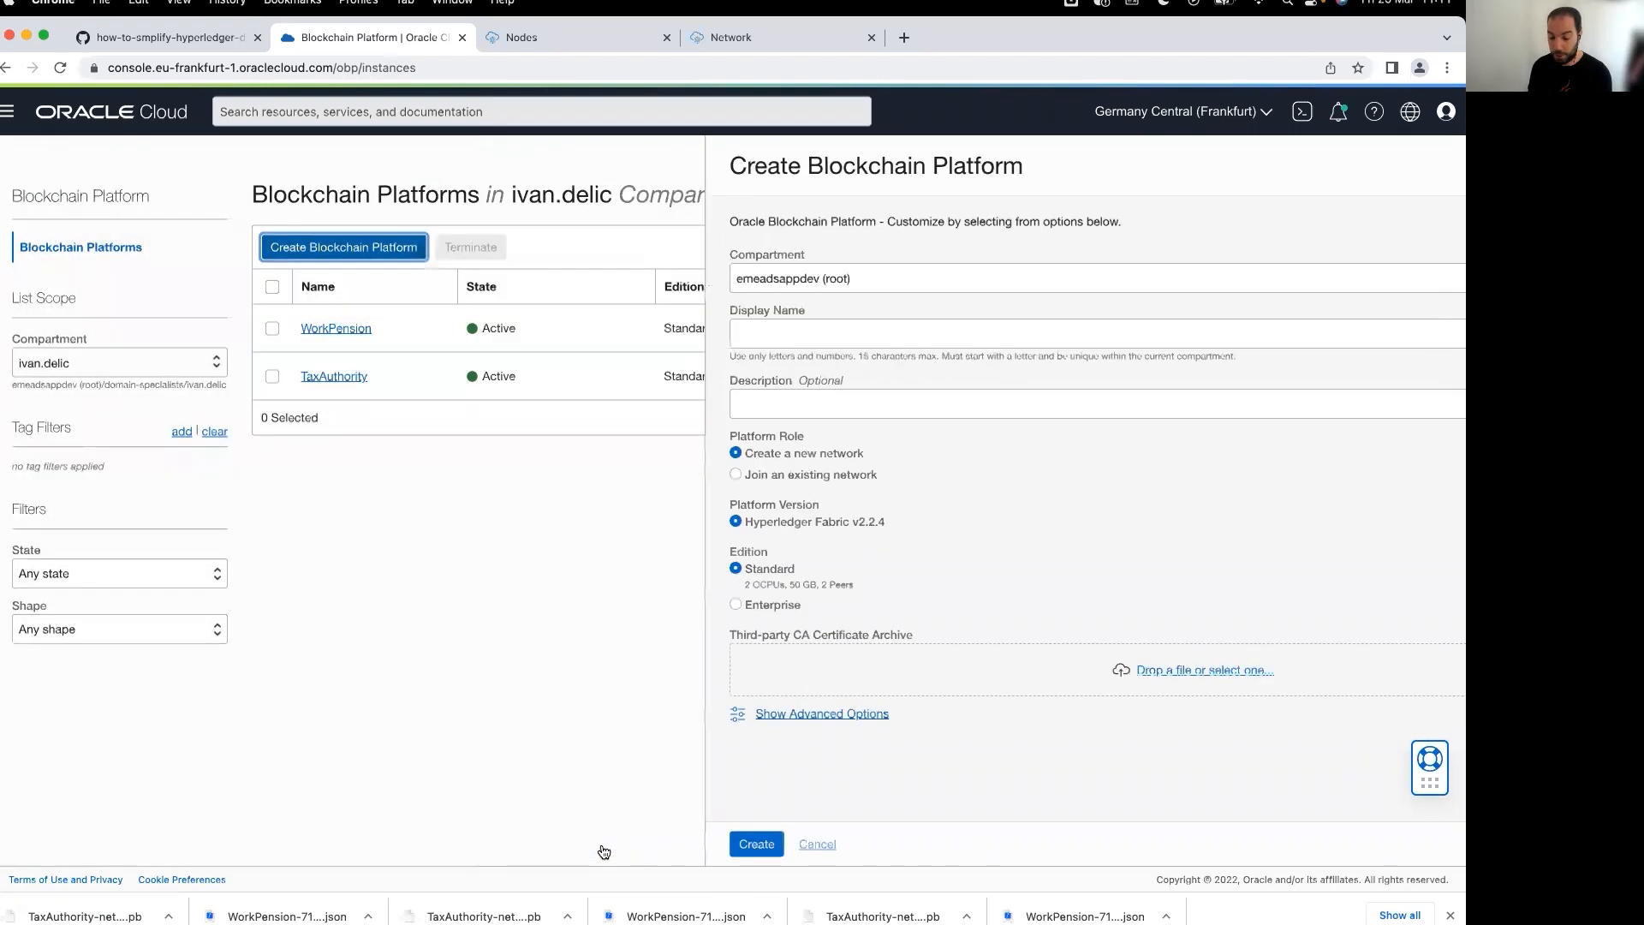
- Refresh WorkPension's node list and check the status of its orderer2 node
left_click(593, 37)
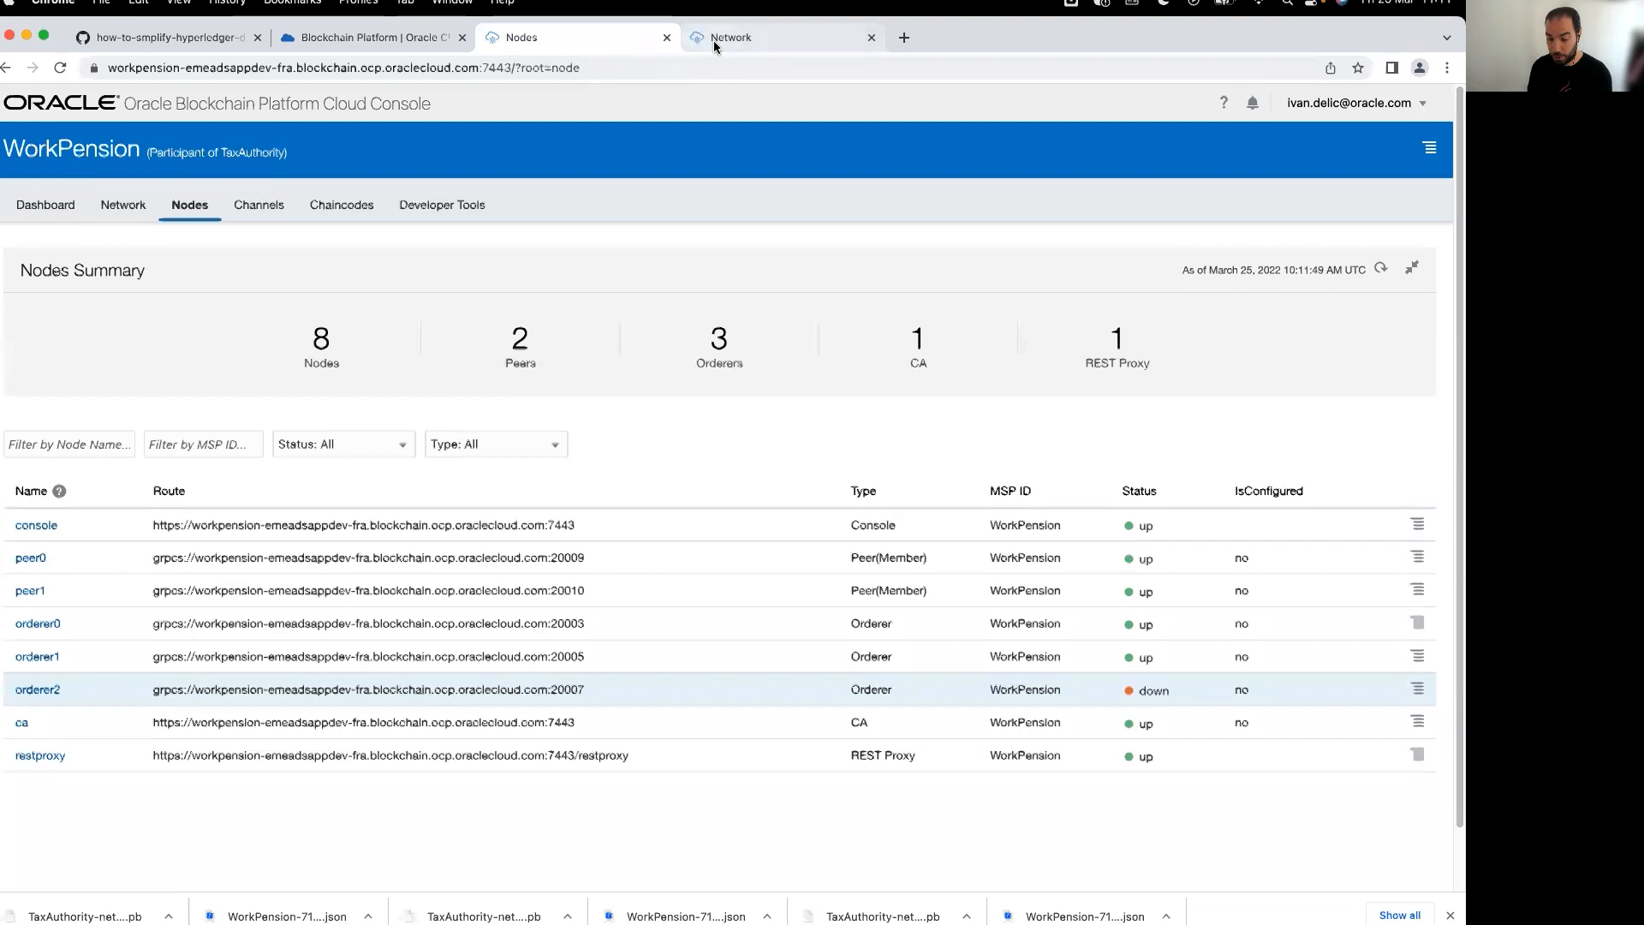
left_click(730, 37)
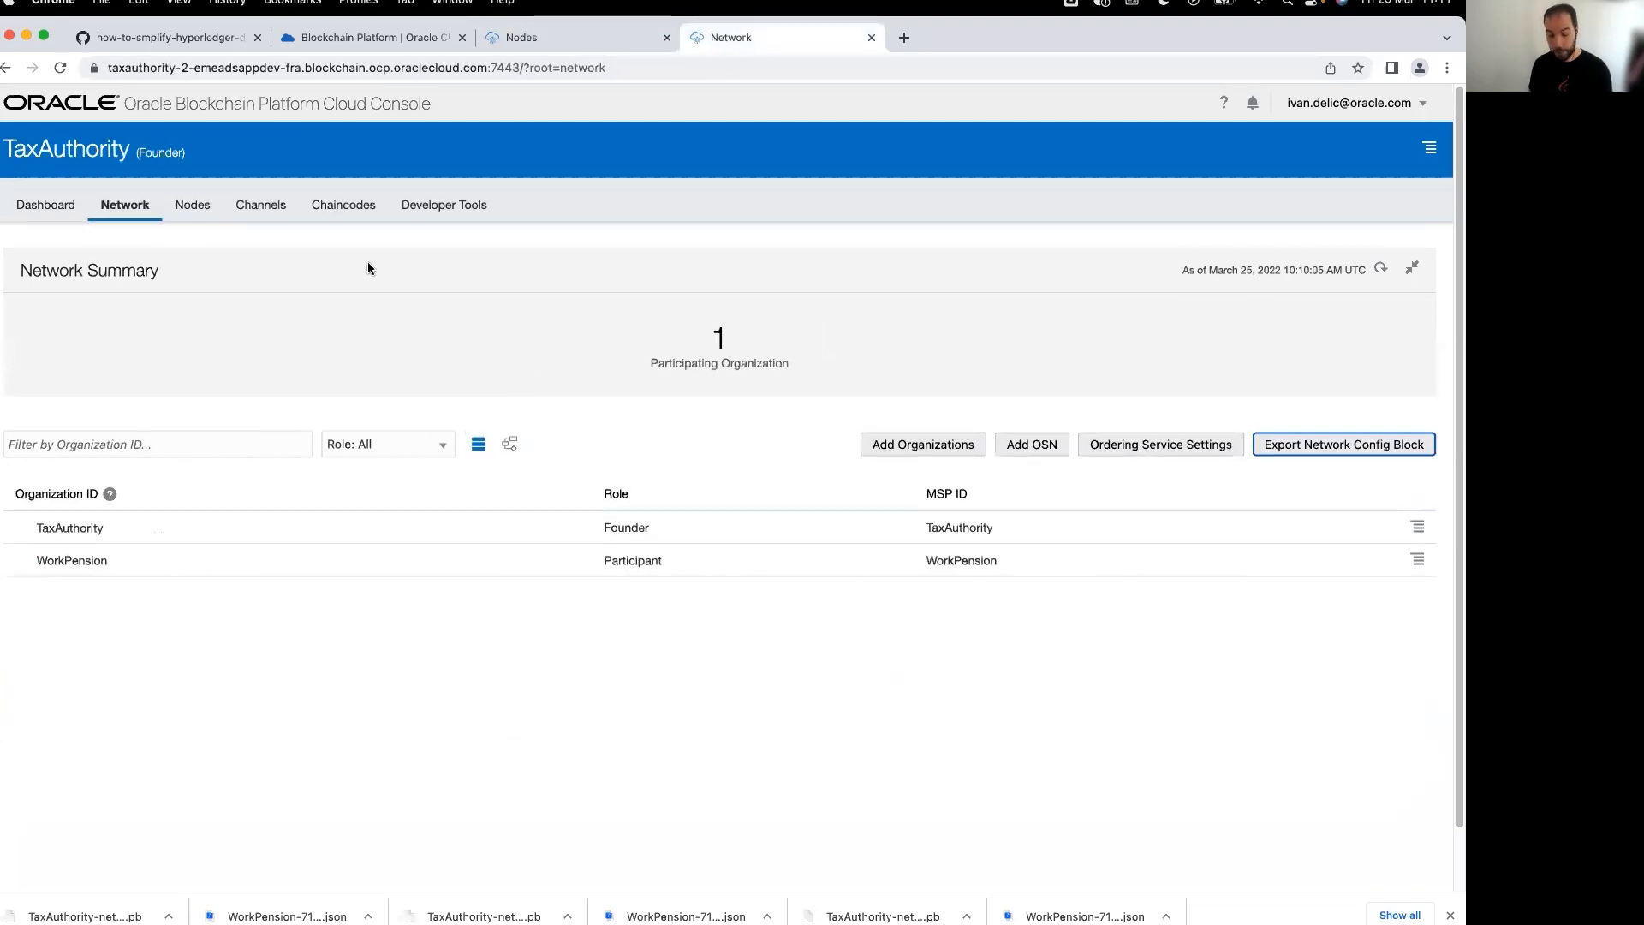
left_click(541, 41)
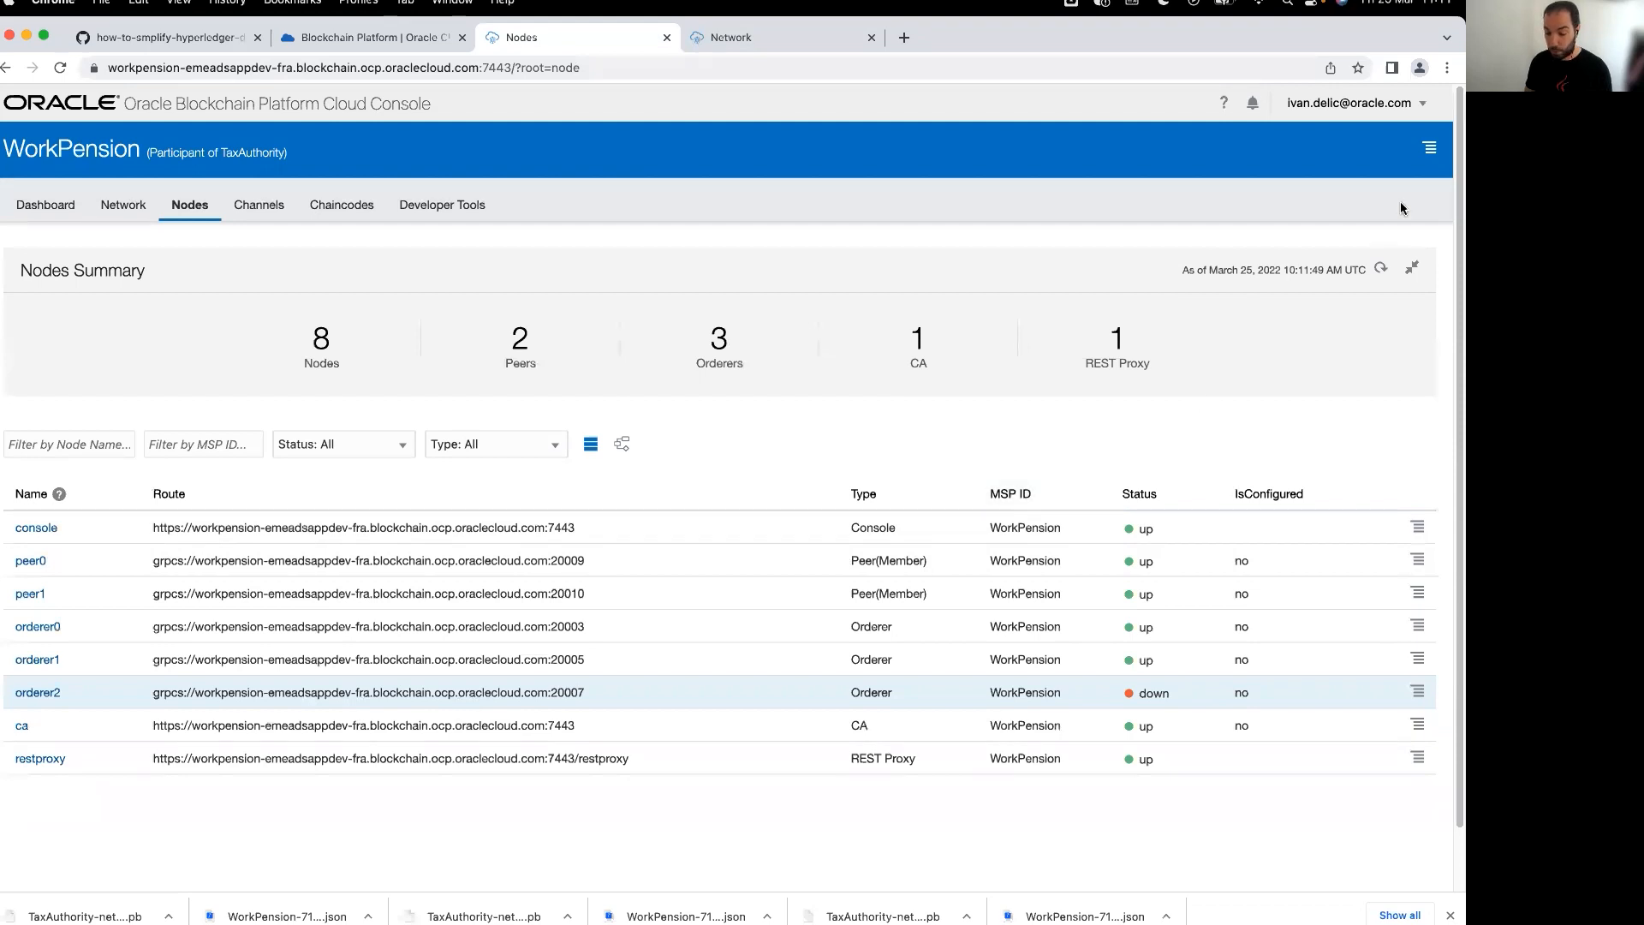
left_click(1381, 269)
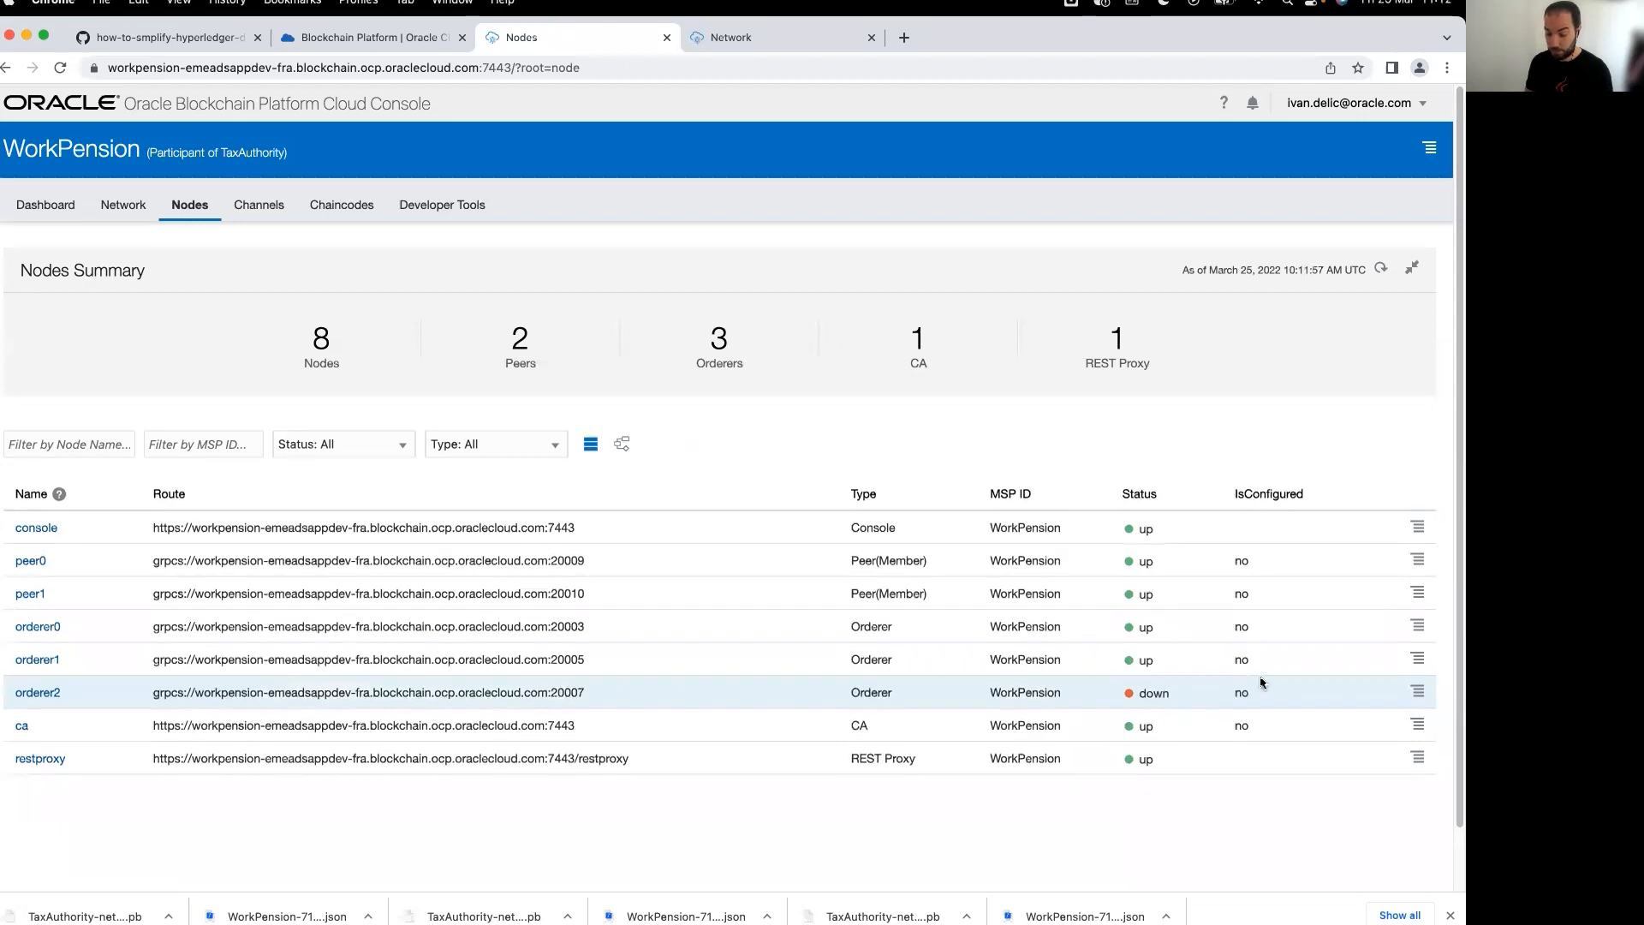
- Bring up TaxAuthority's channel list and review the channel-sharing item on the Prepare HLF Network With OBP slide
left_click(747, 38)
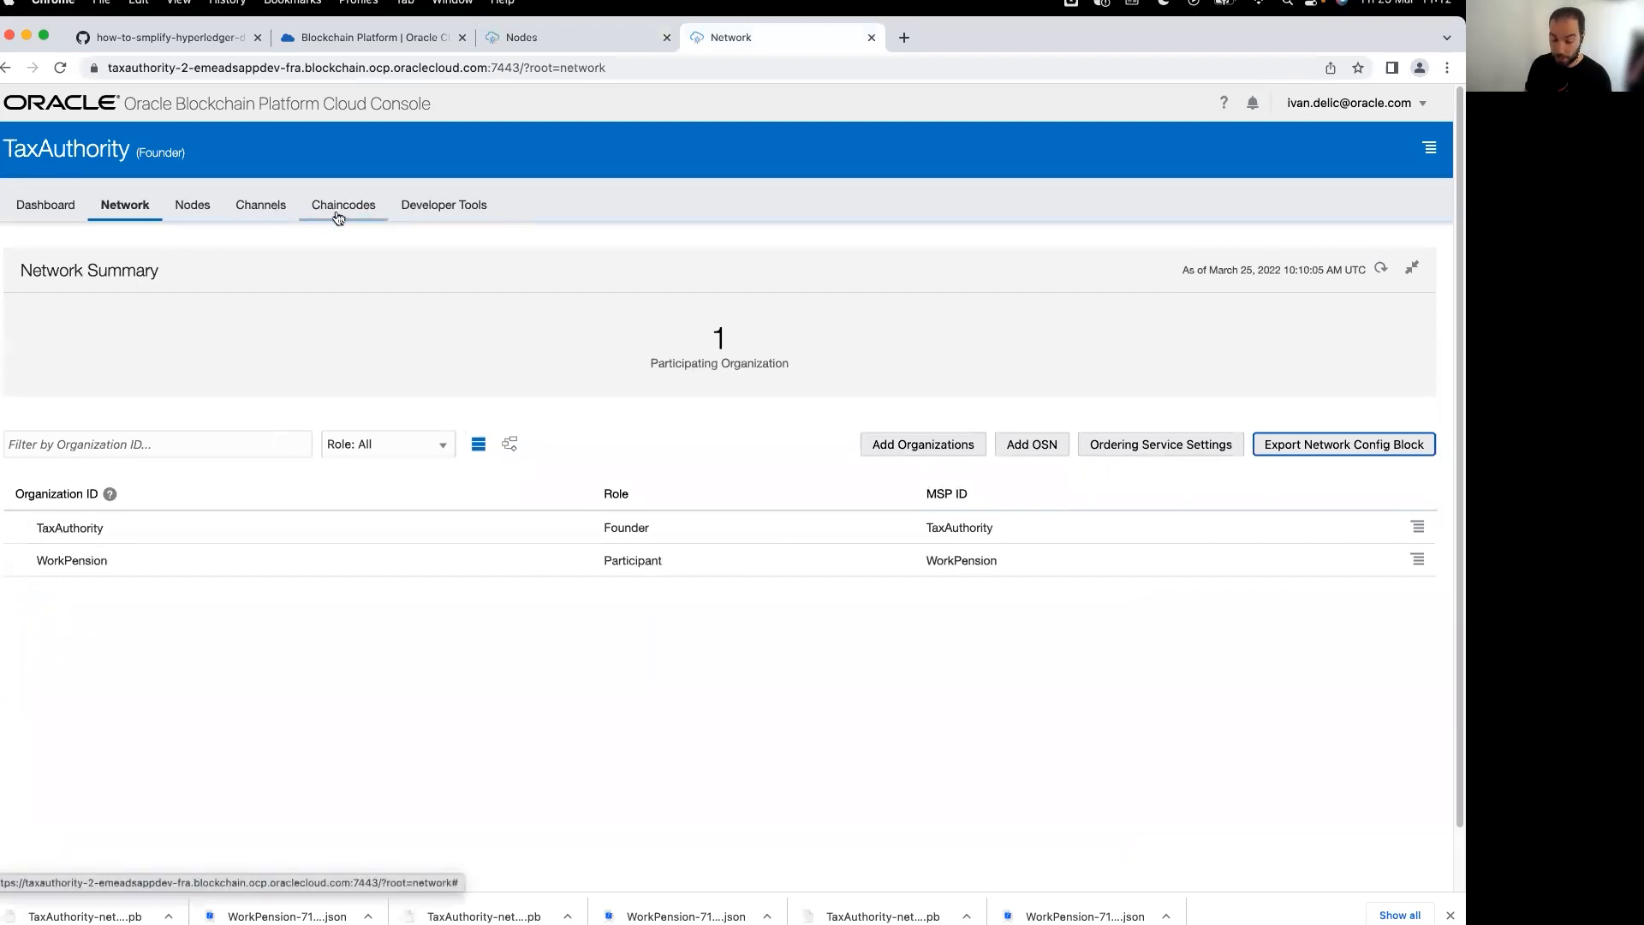
left_click(276, 216)
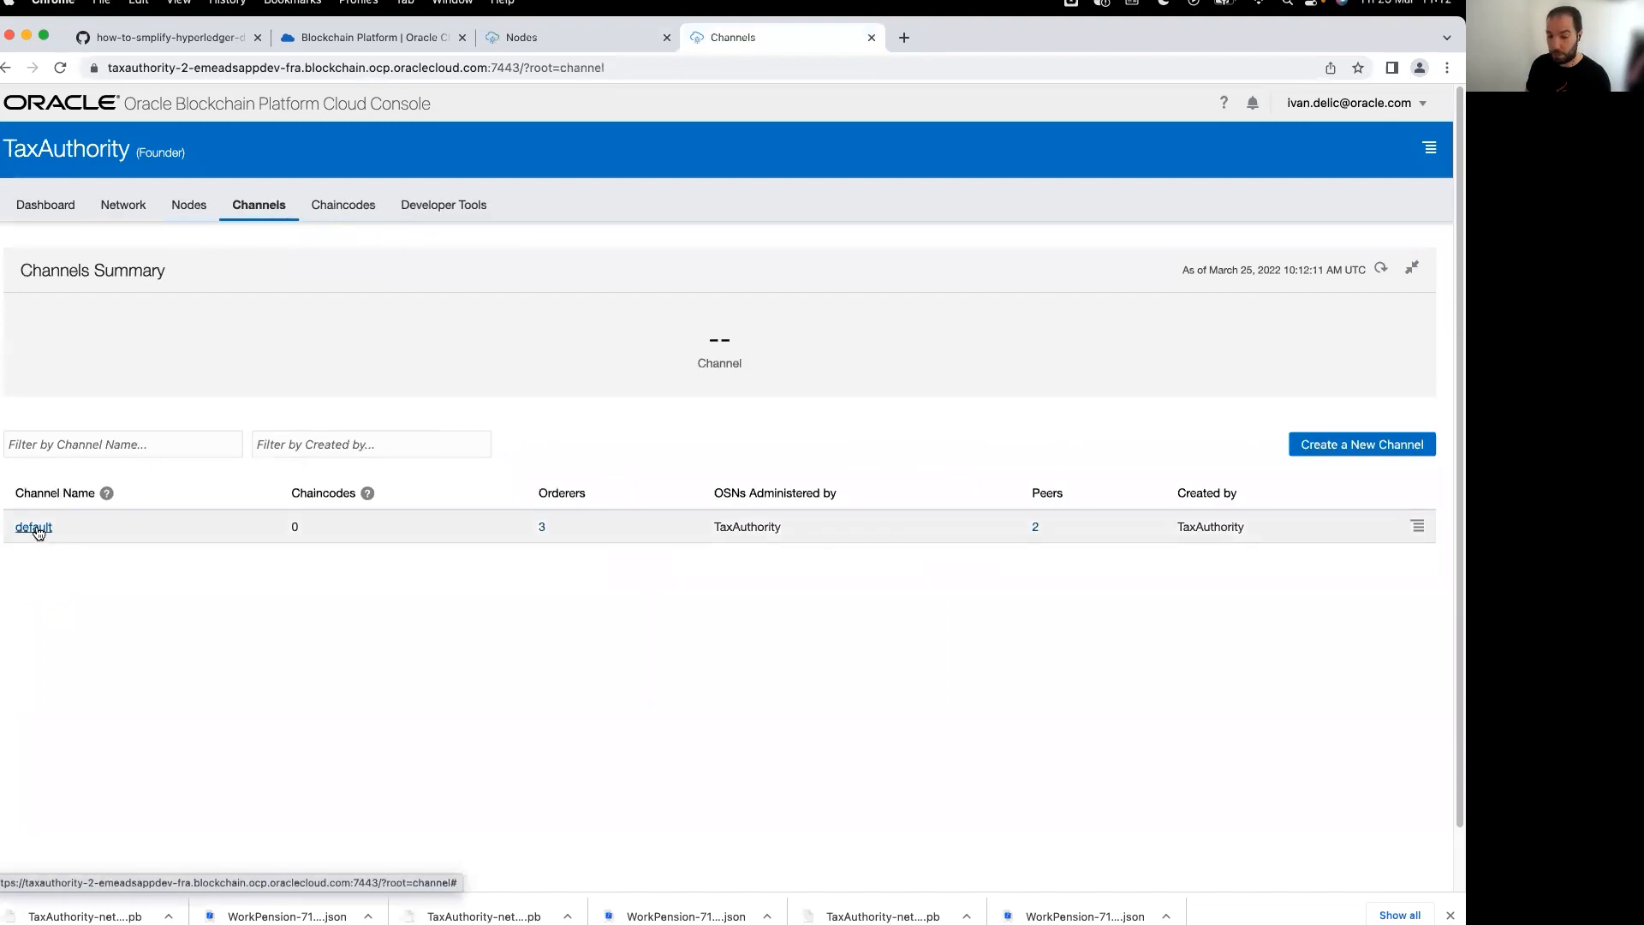
key("ctrl+Up")
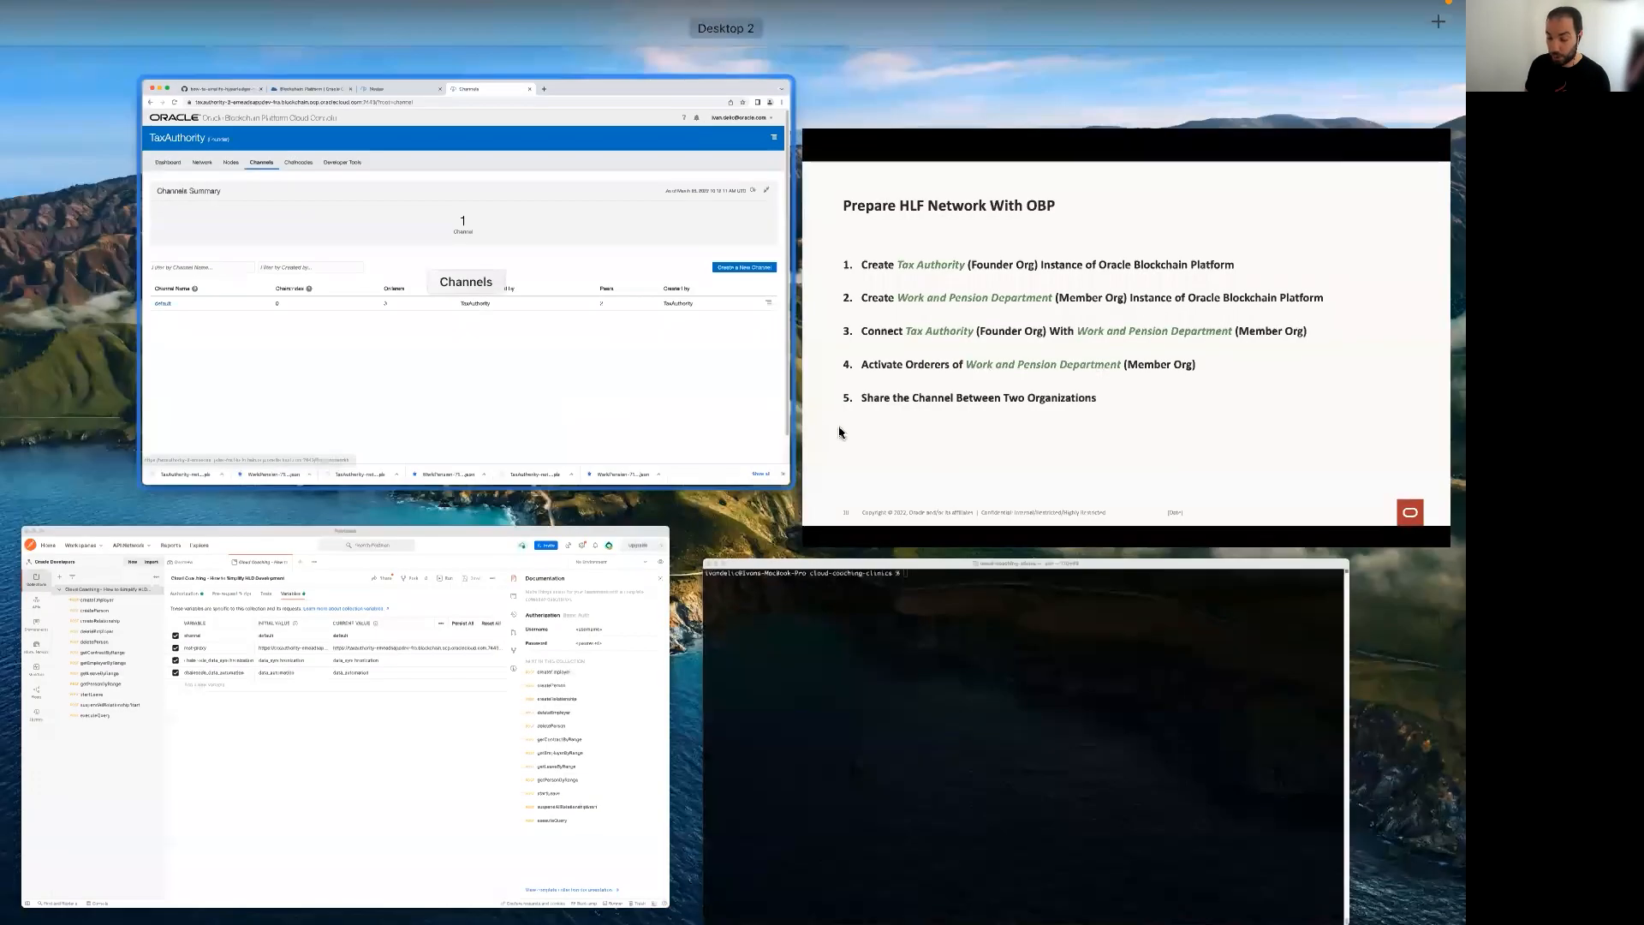
left_click(839, 433)
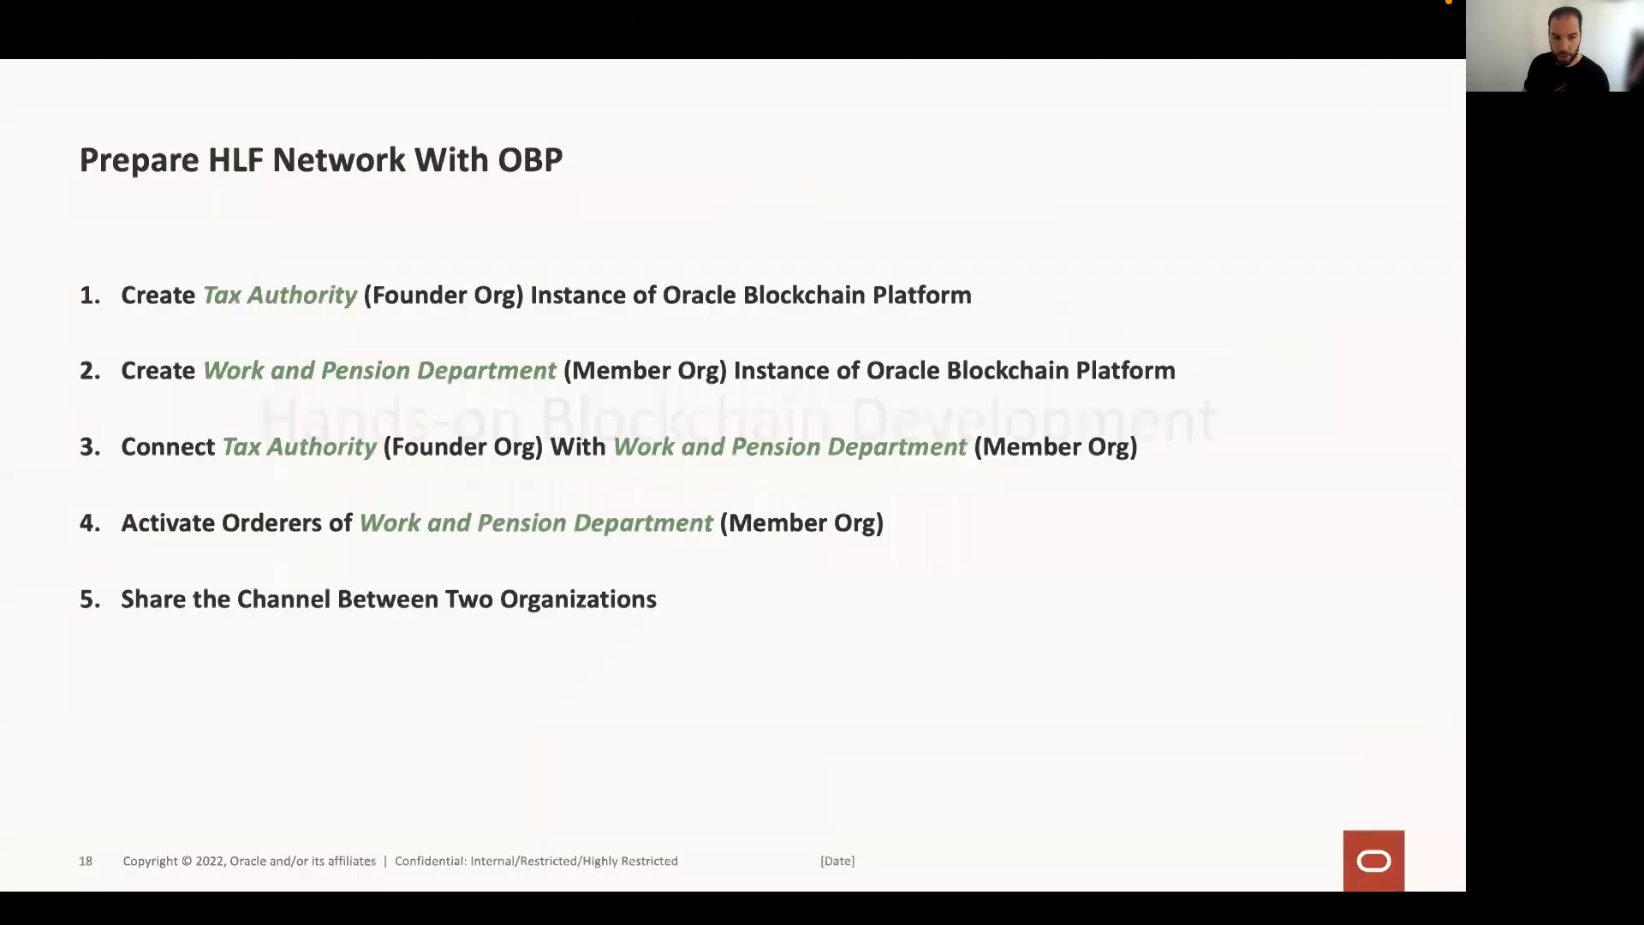
key("Right")
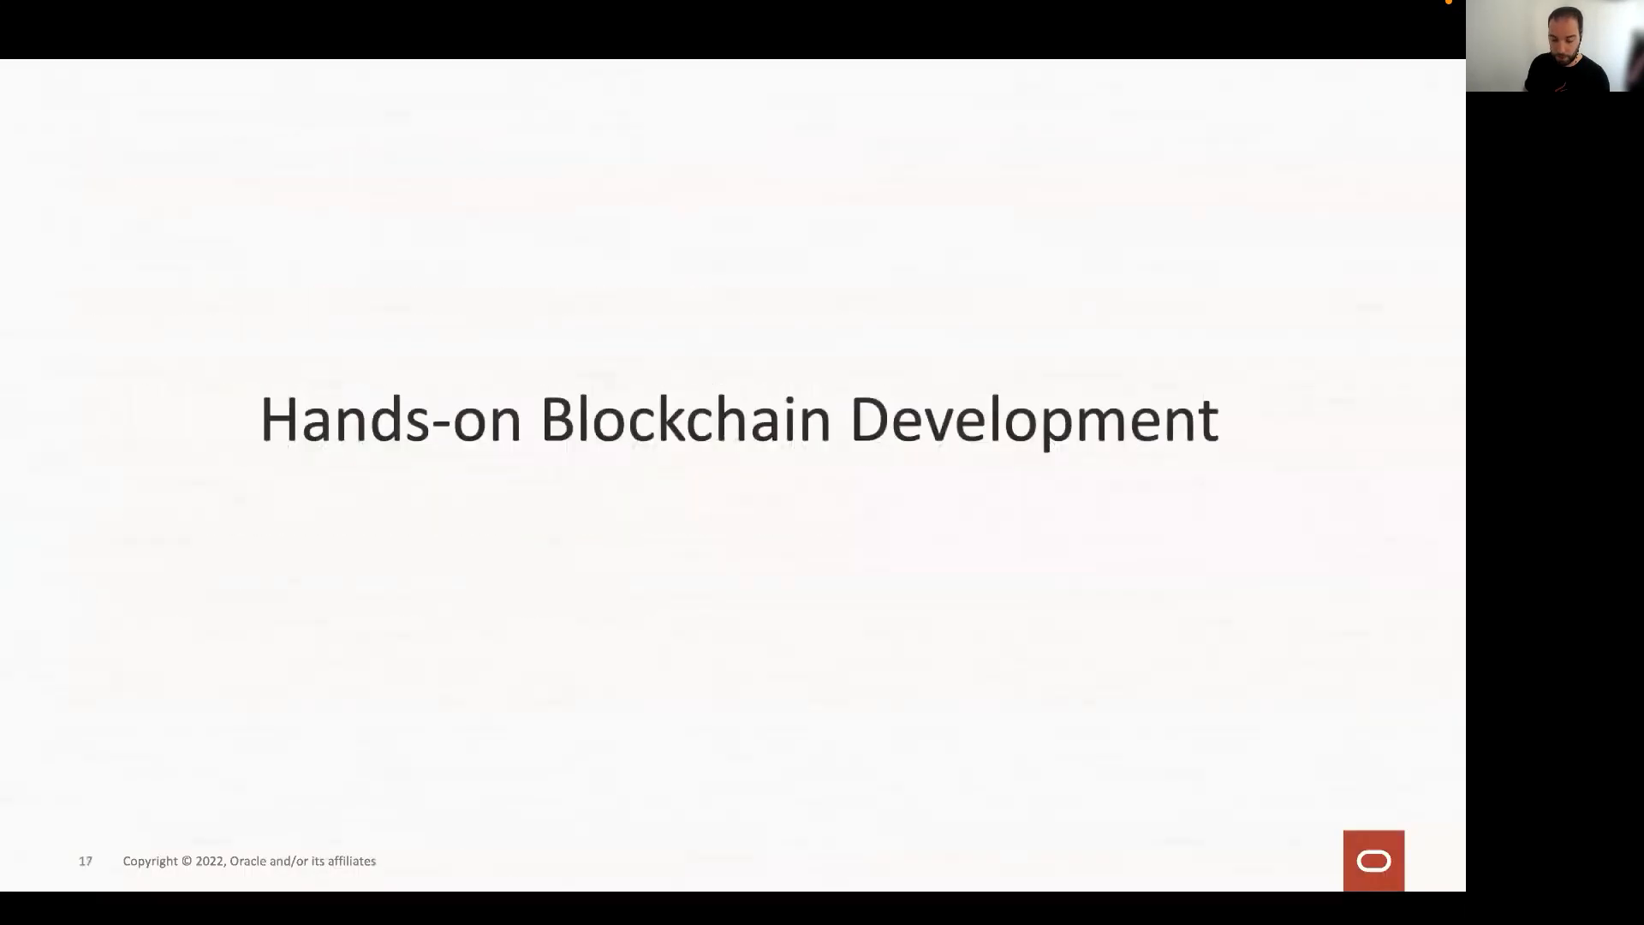
key("Right")
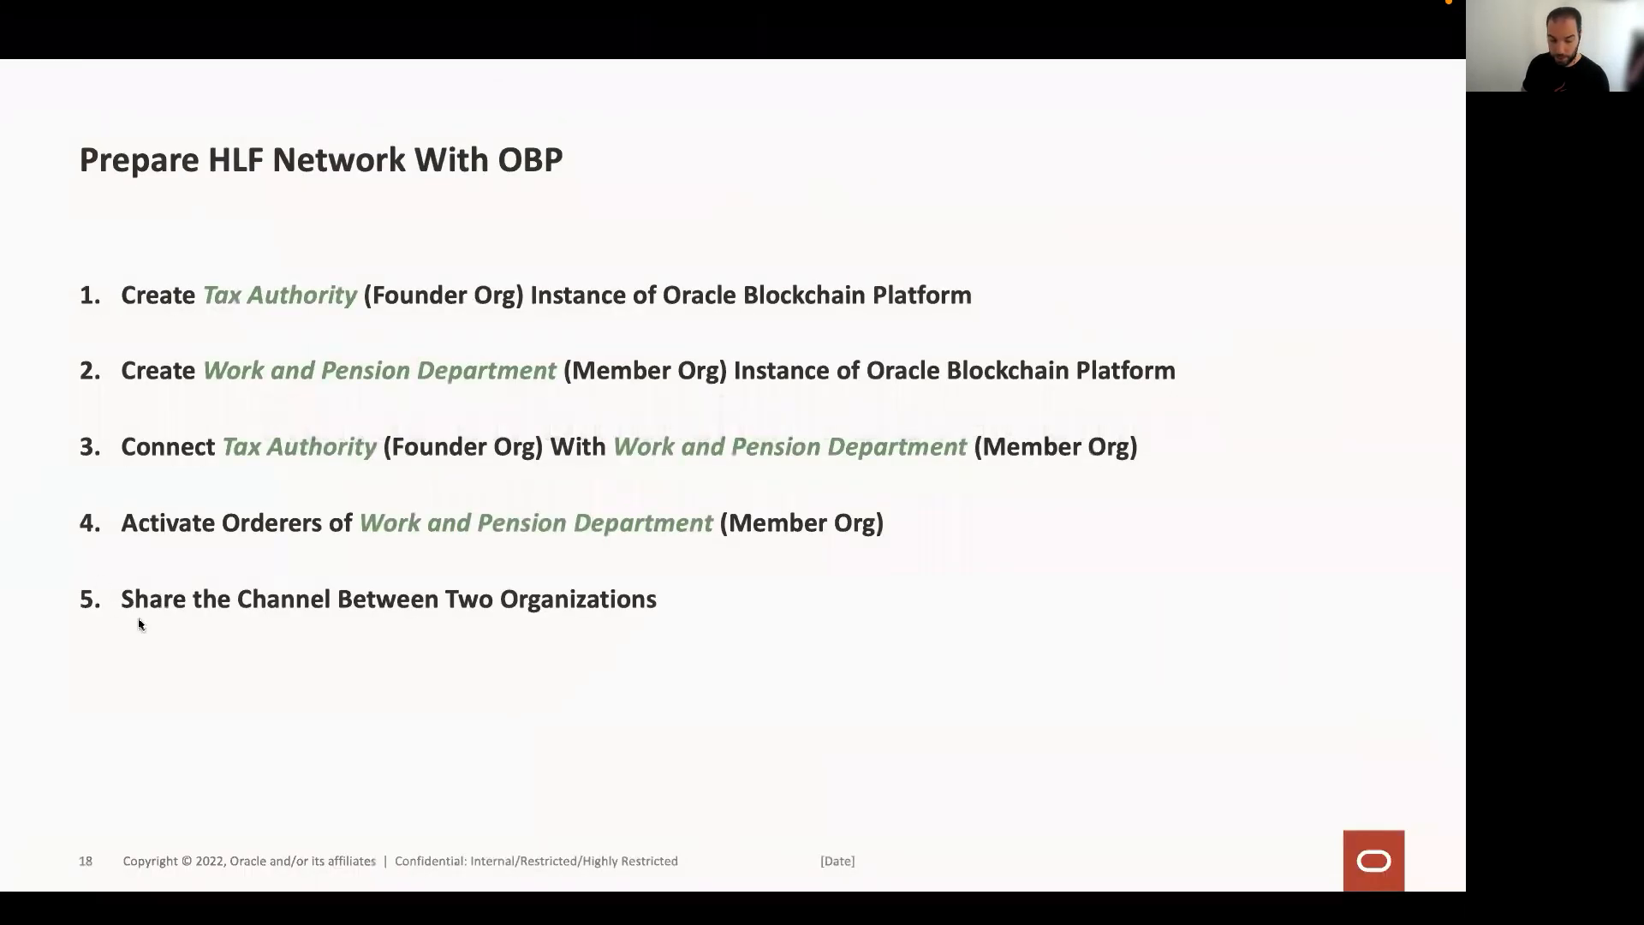
key("ctrl+Up")
left_click(306, 418)
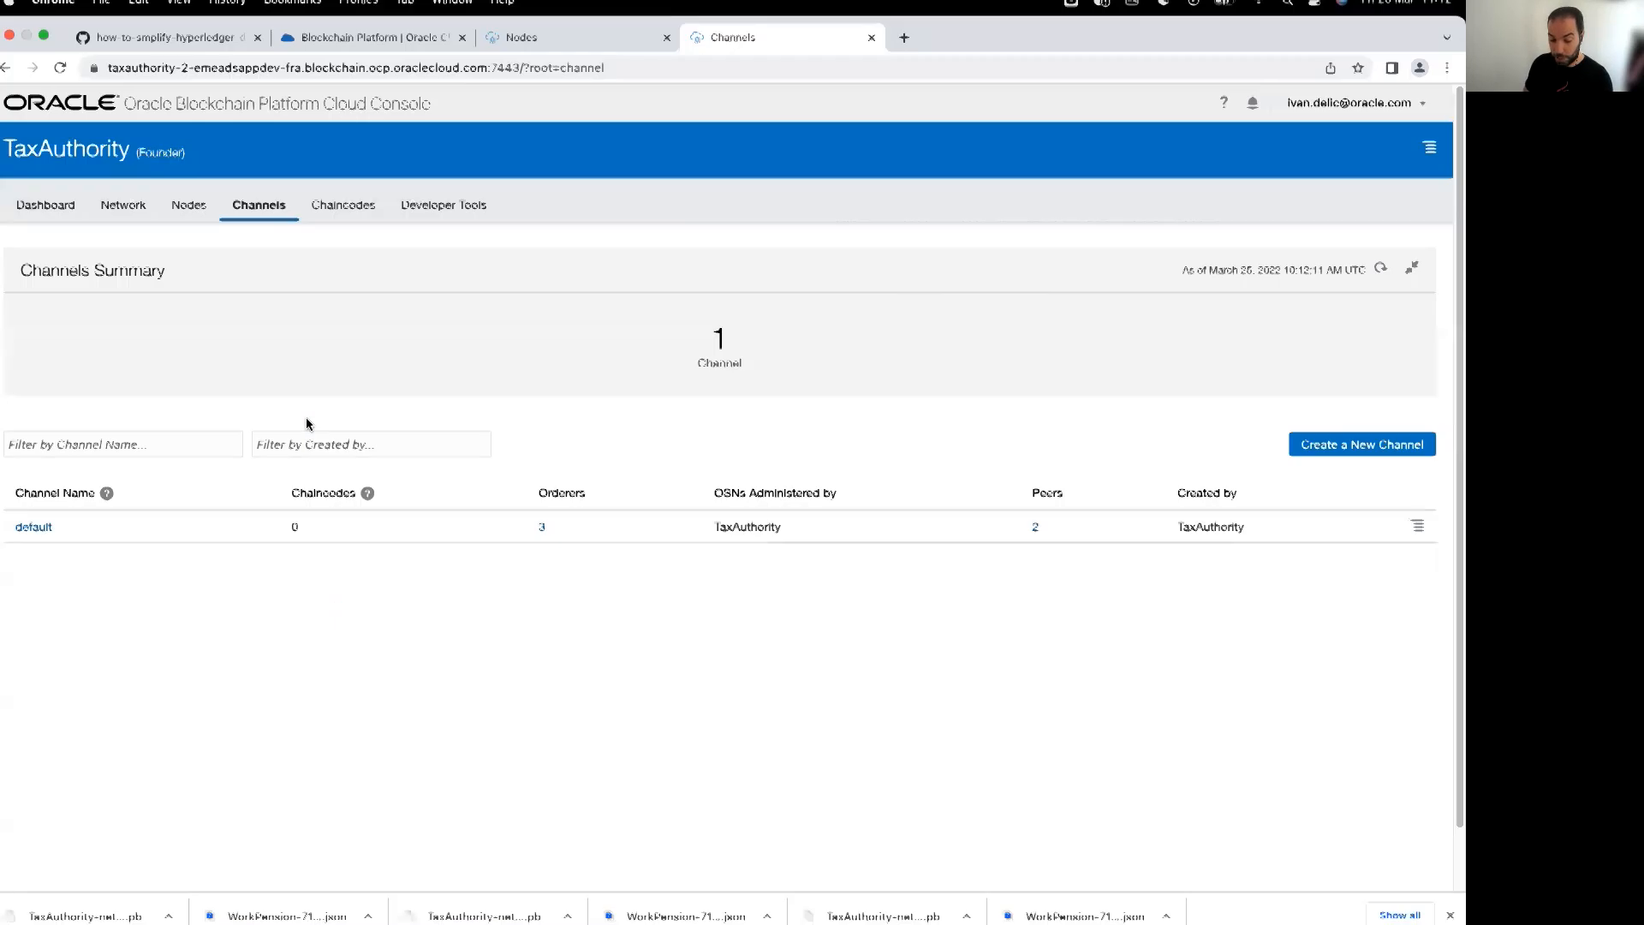
- Look over TaxAuthority's installed chaincodes and the Blockchain App Builder download options in its developer tools
left_click(359, 208)
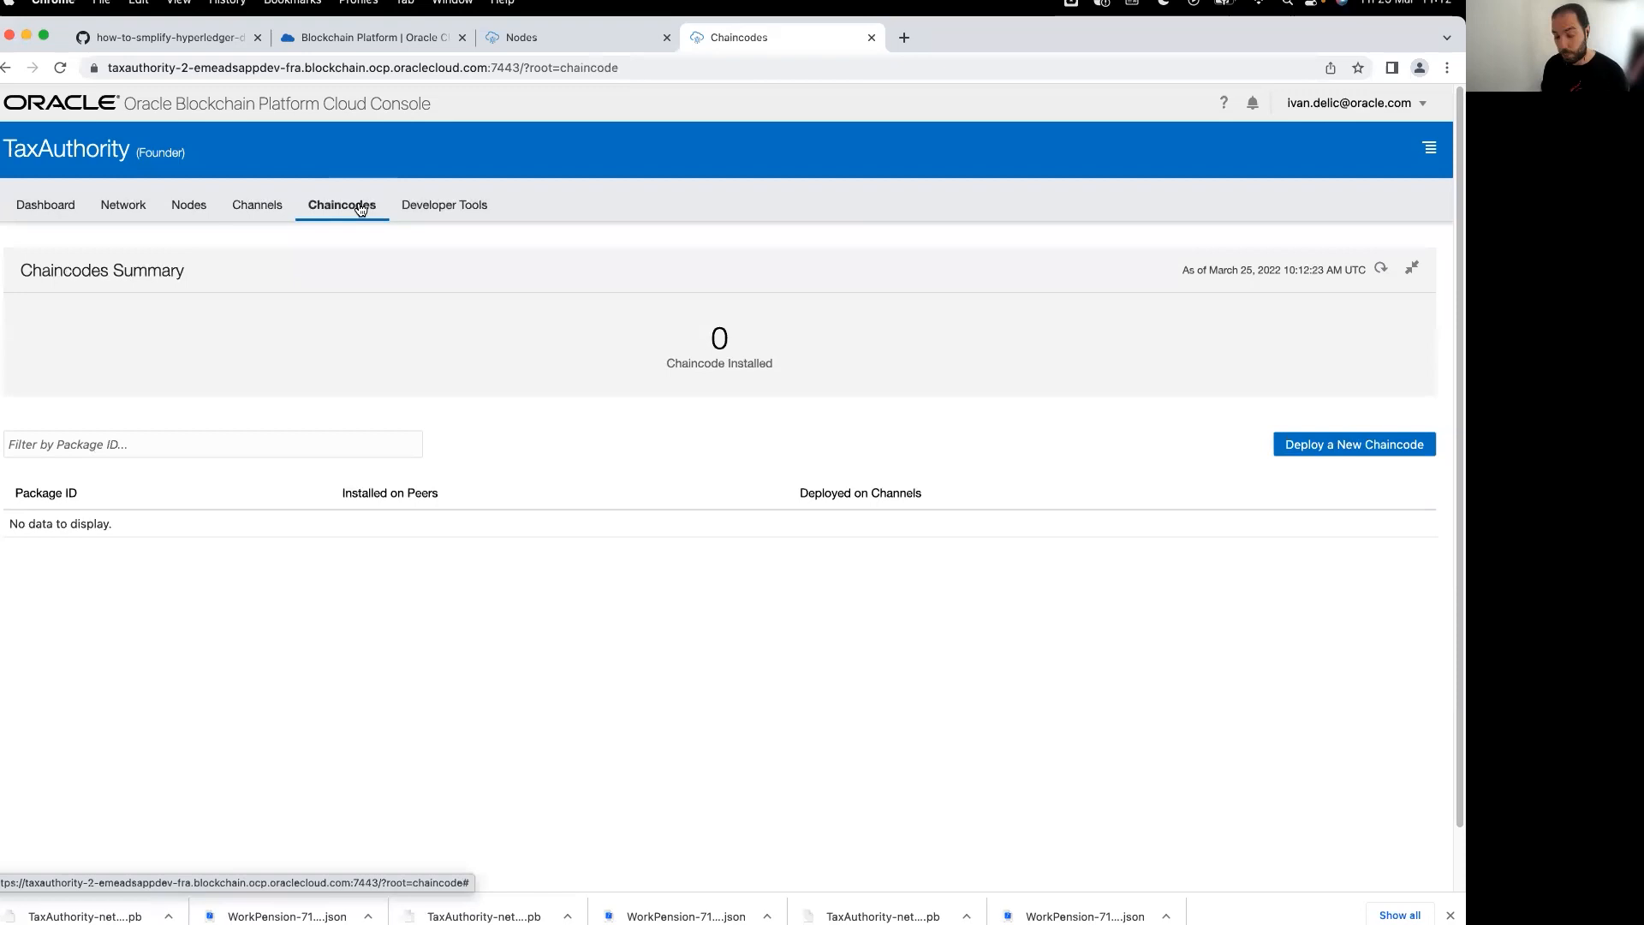
left_click(461, 214)
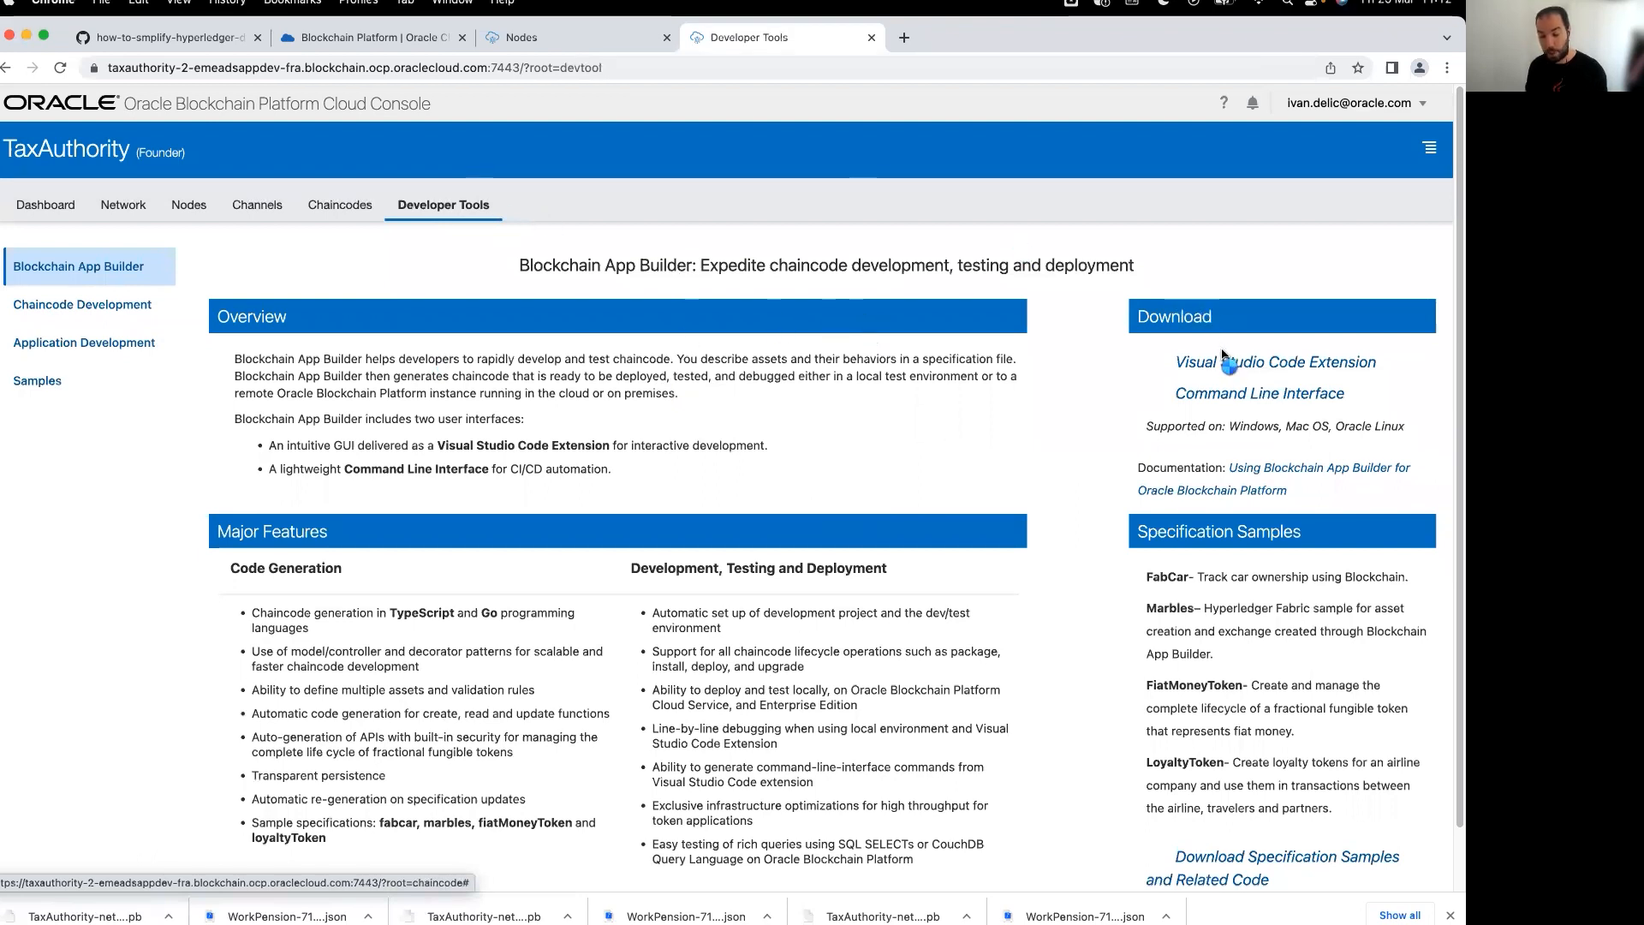
left_click(1267, 394)
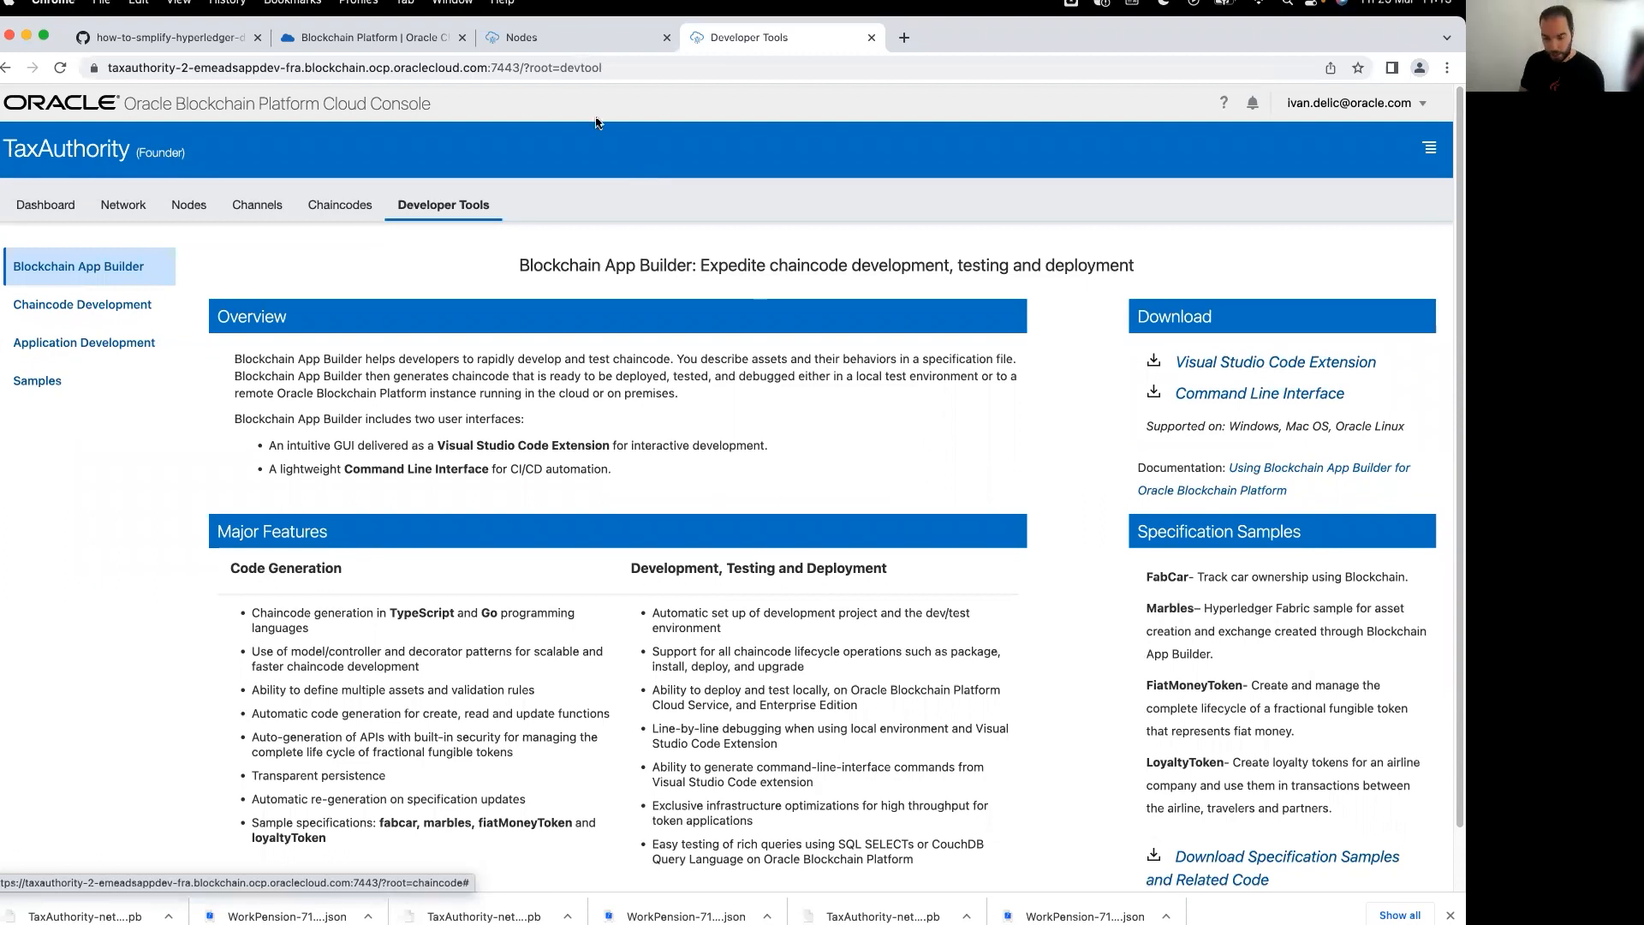
- Check the status of WorkPension's three orderers in its node list
left_click(562, 42)
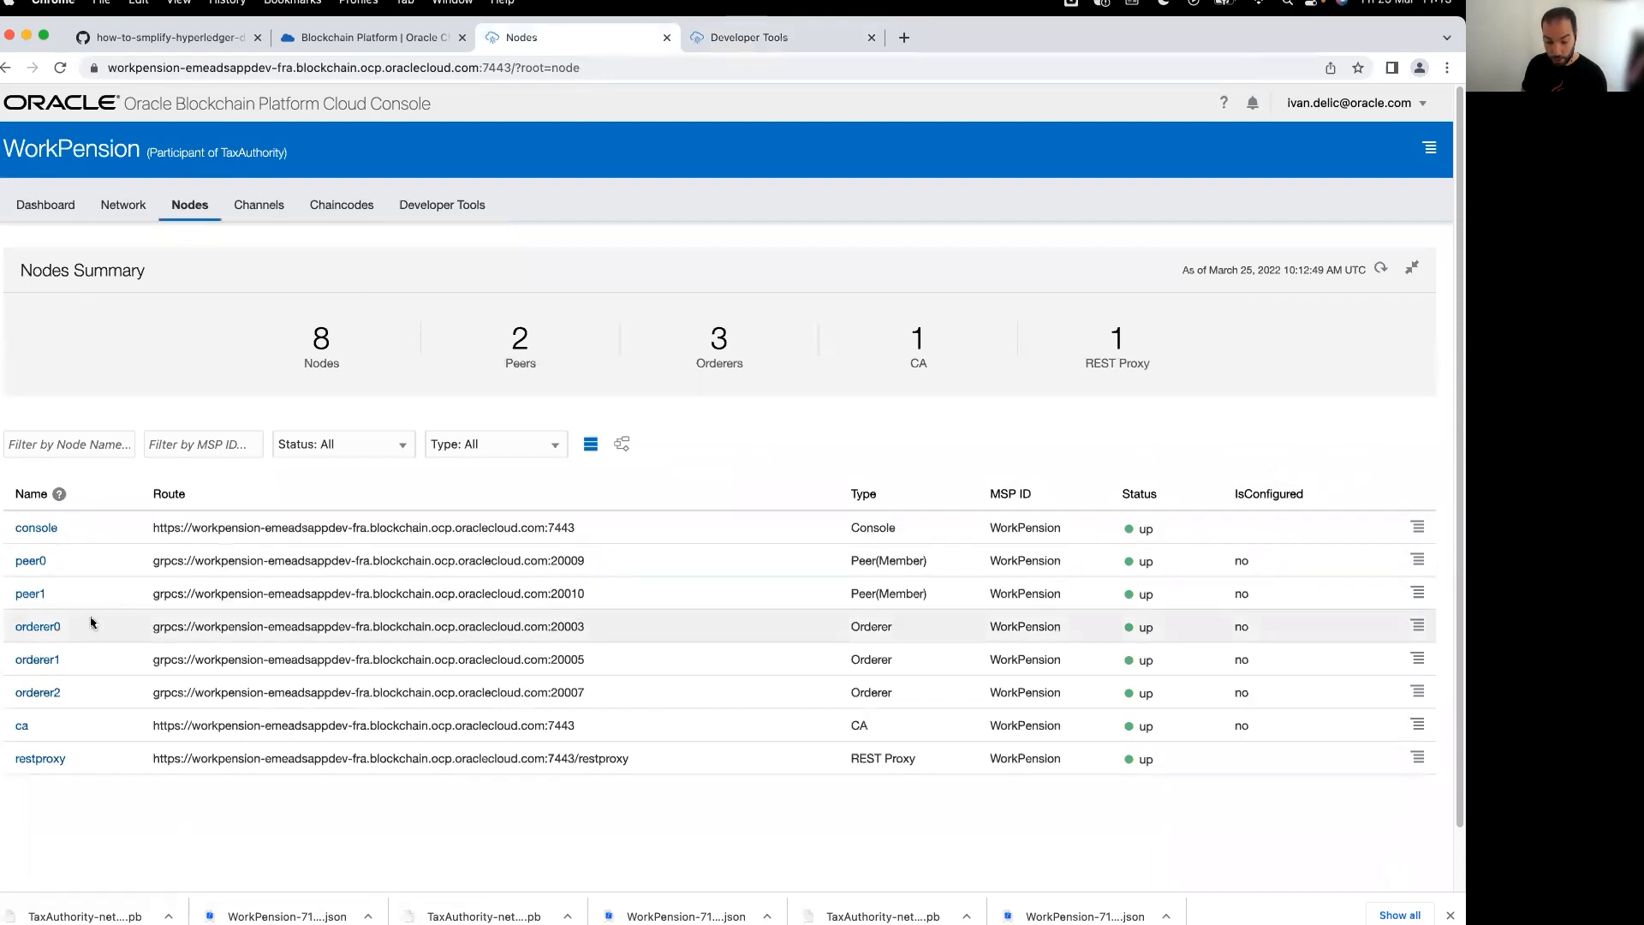
left_click_drag(1156, 692, 1033, 621)
left_click(1033, 621)
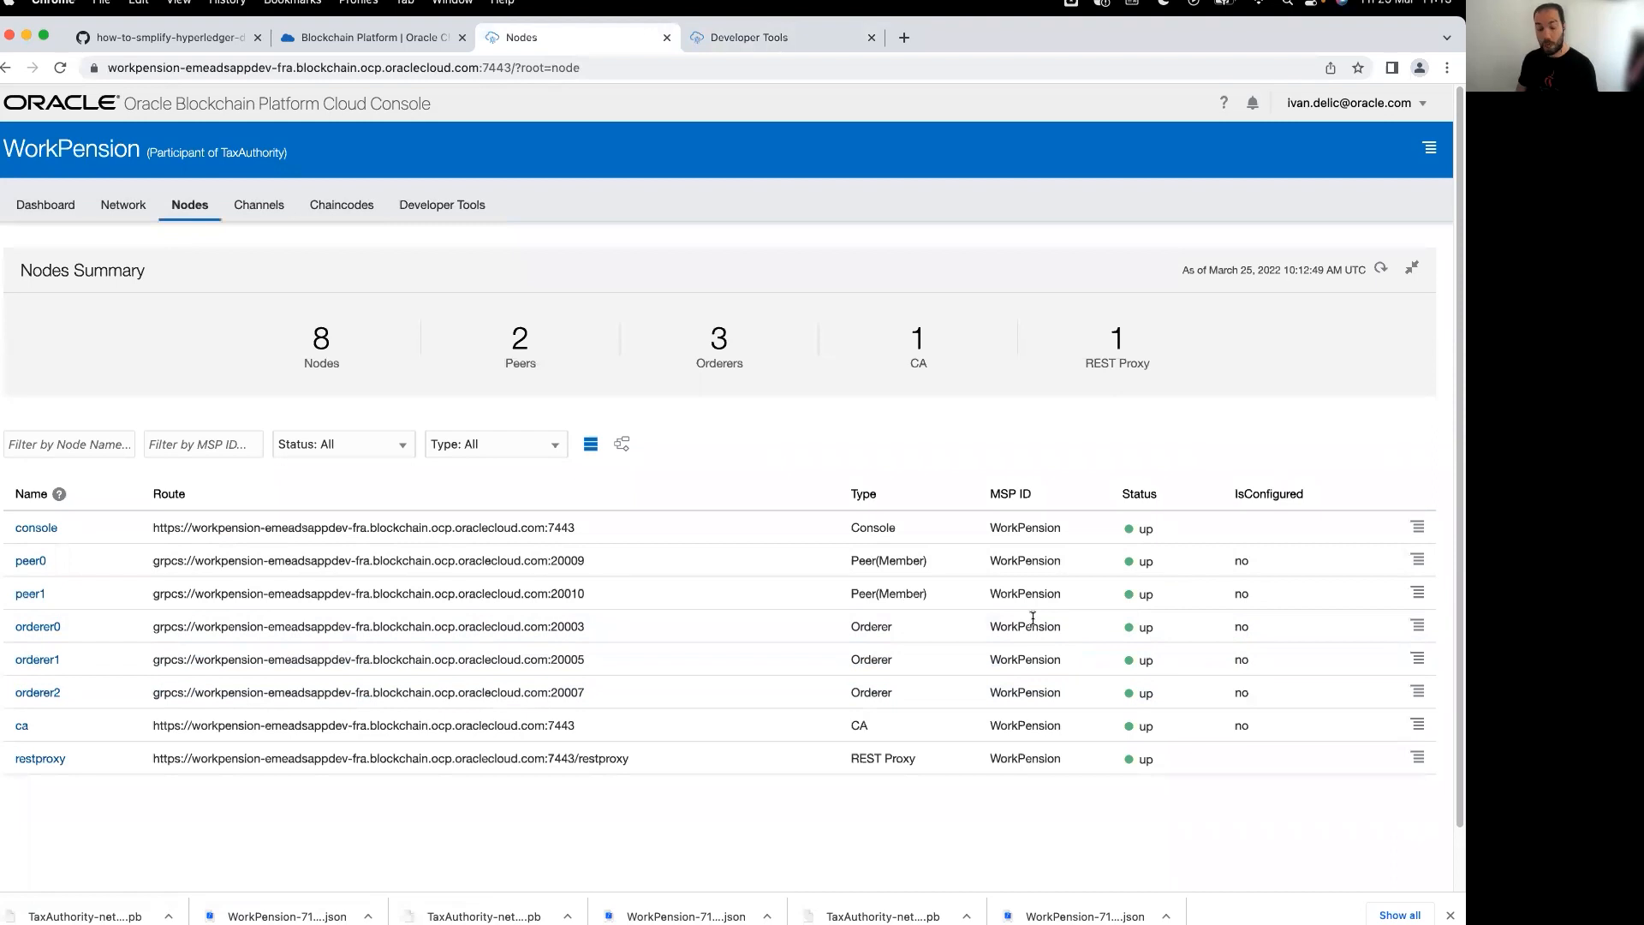
- Add the WorkPension organization to TaxAuthority's default channel with ReaderWriter access
left_click(774, 40)
left_click(270, 206)
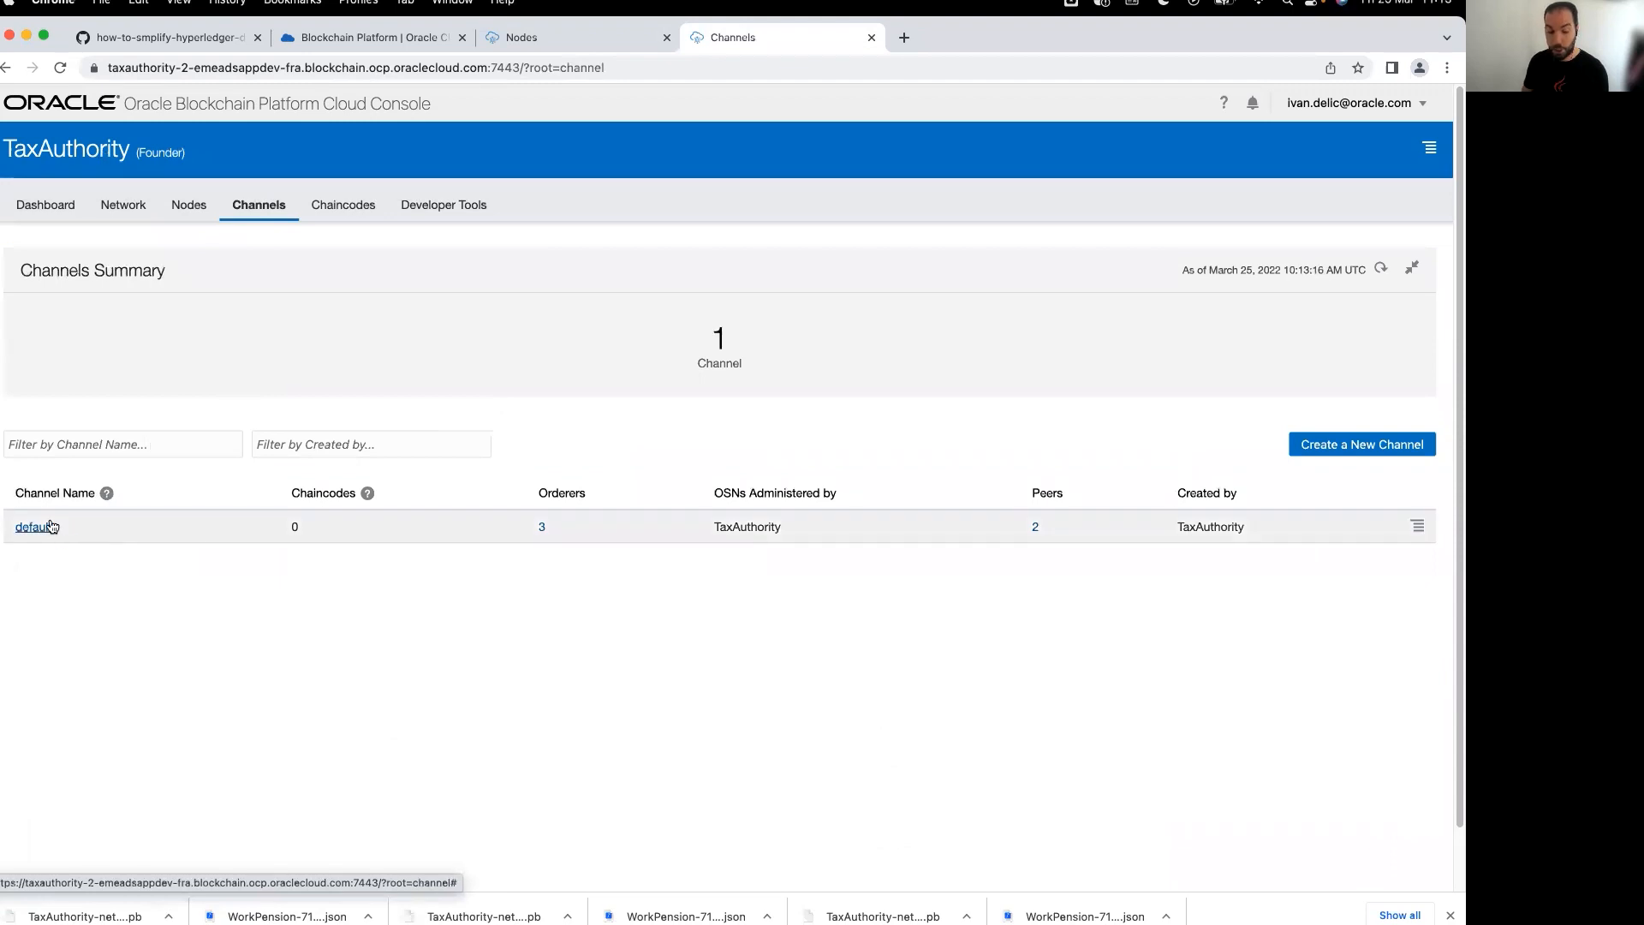
left_click(1418, 527)
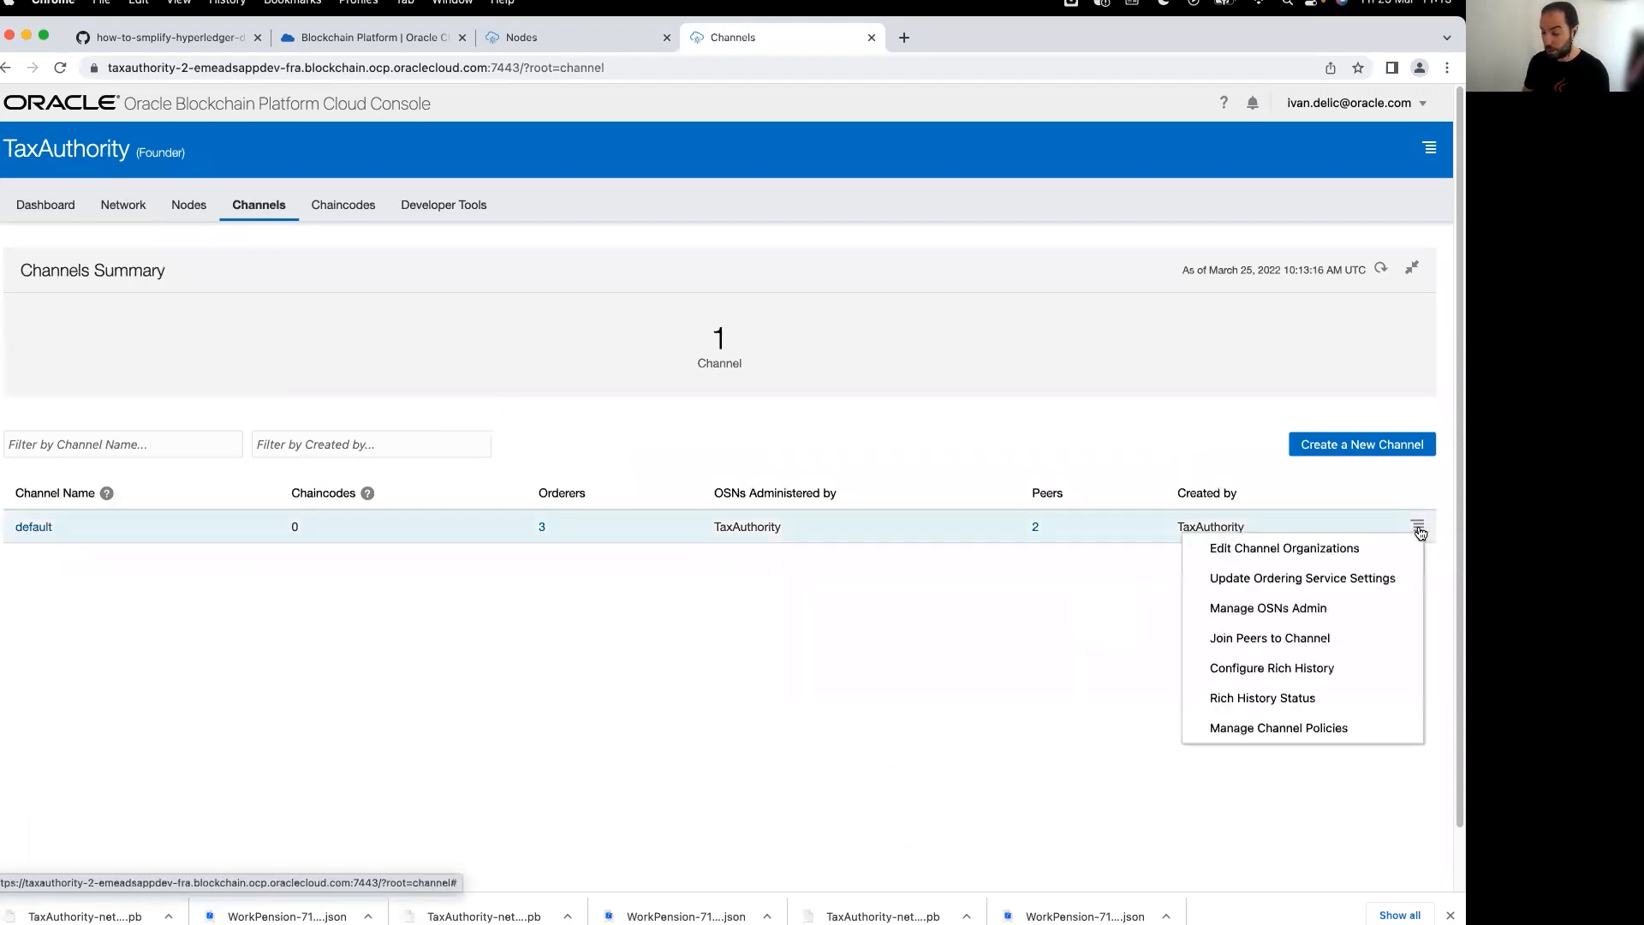
left_click(1337, 557)
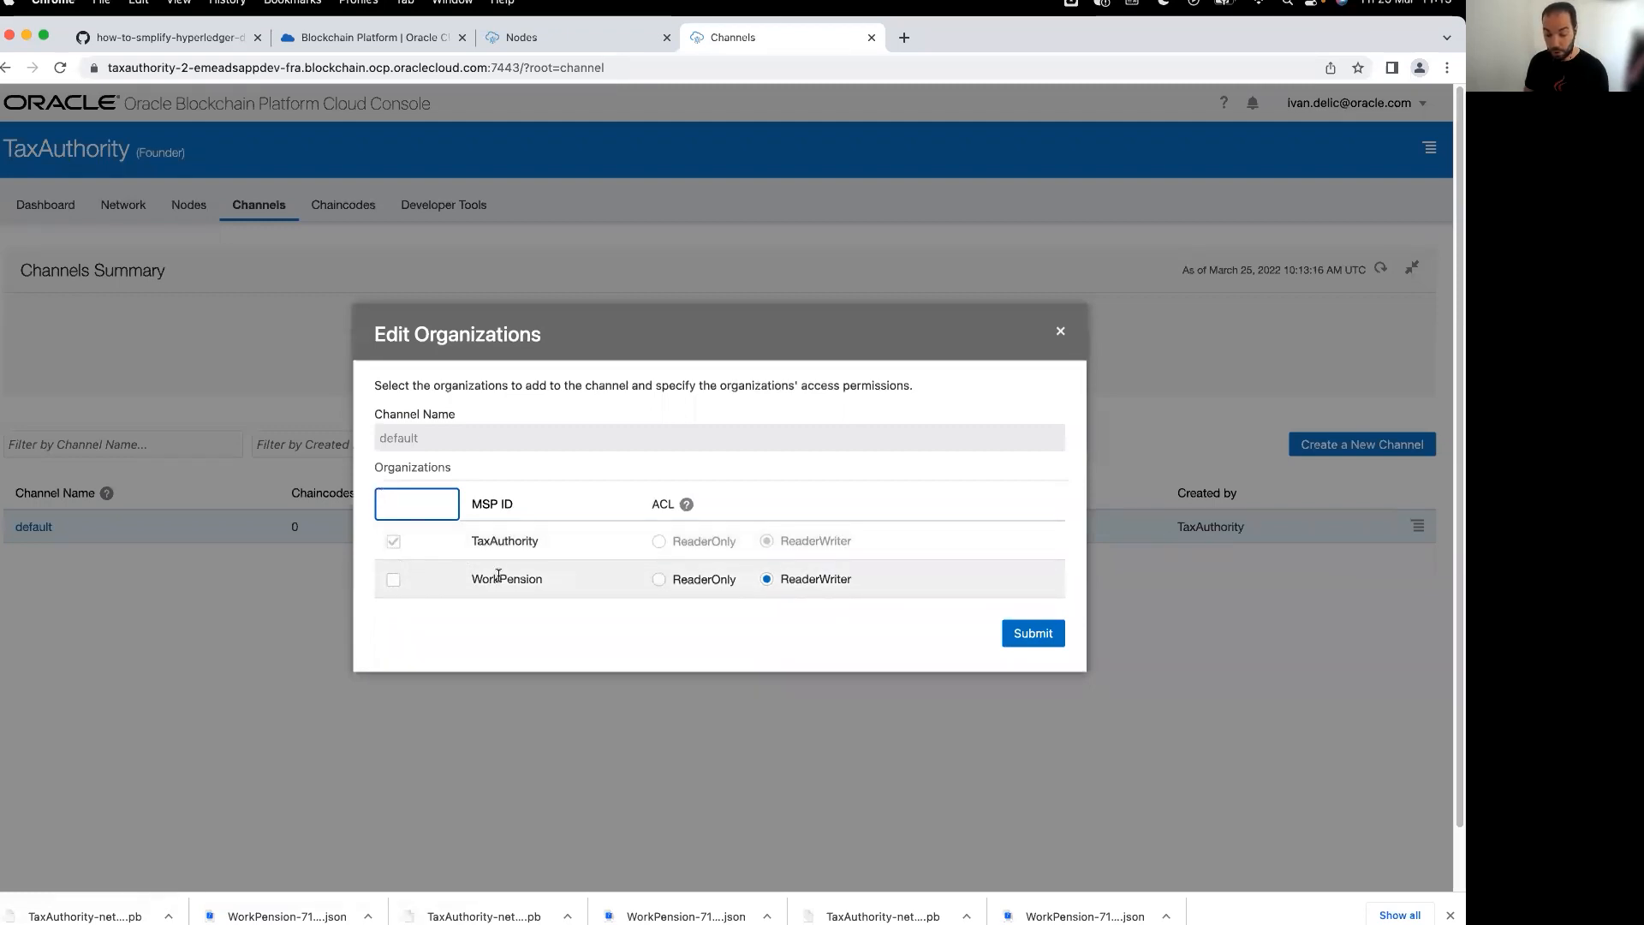
left_click(392, 582)
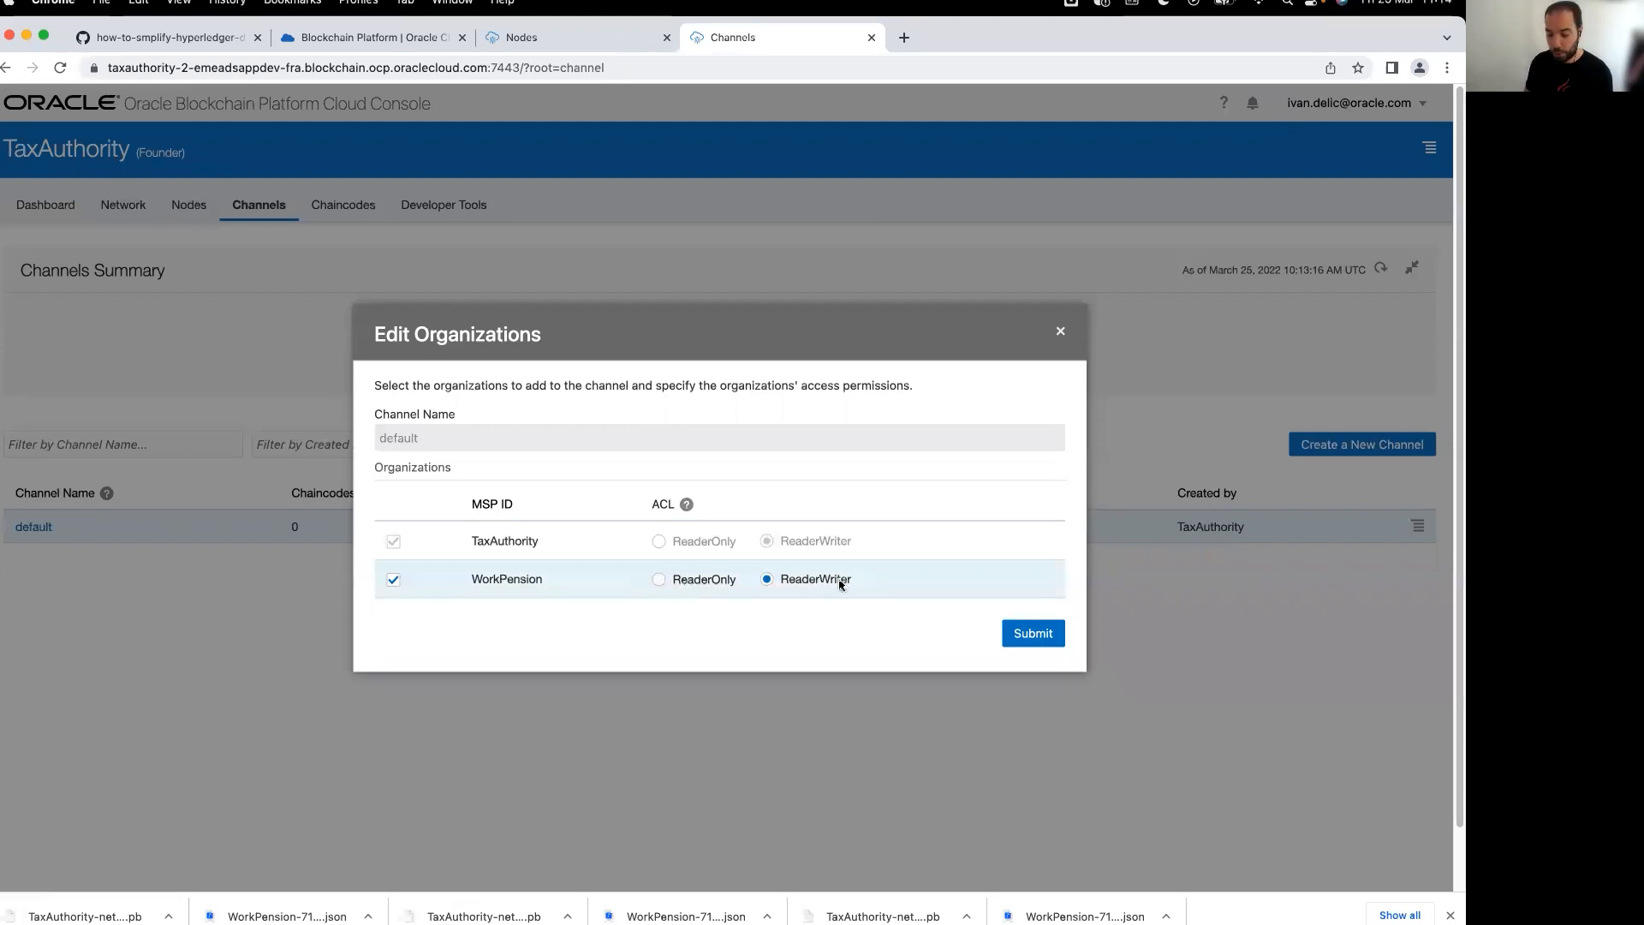
left_click(1034, 635)
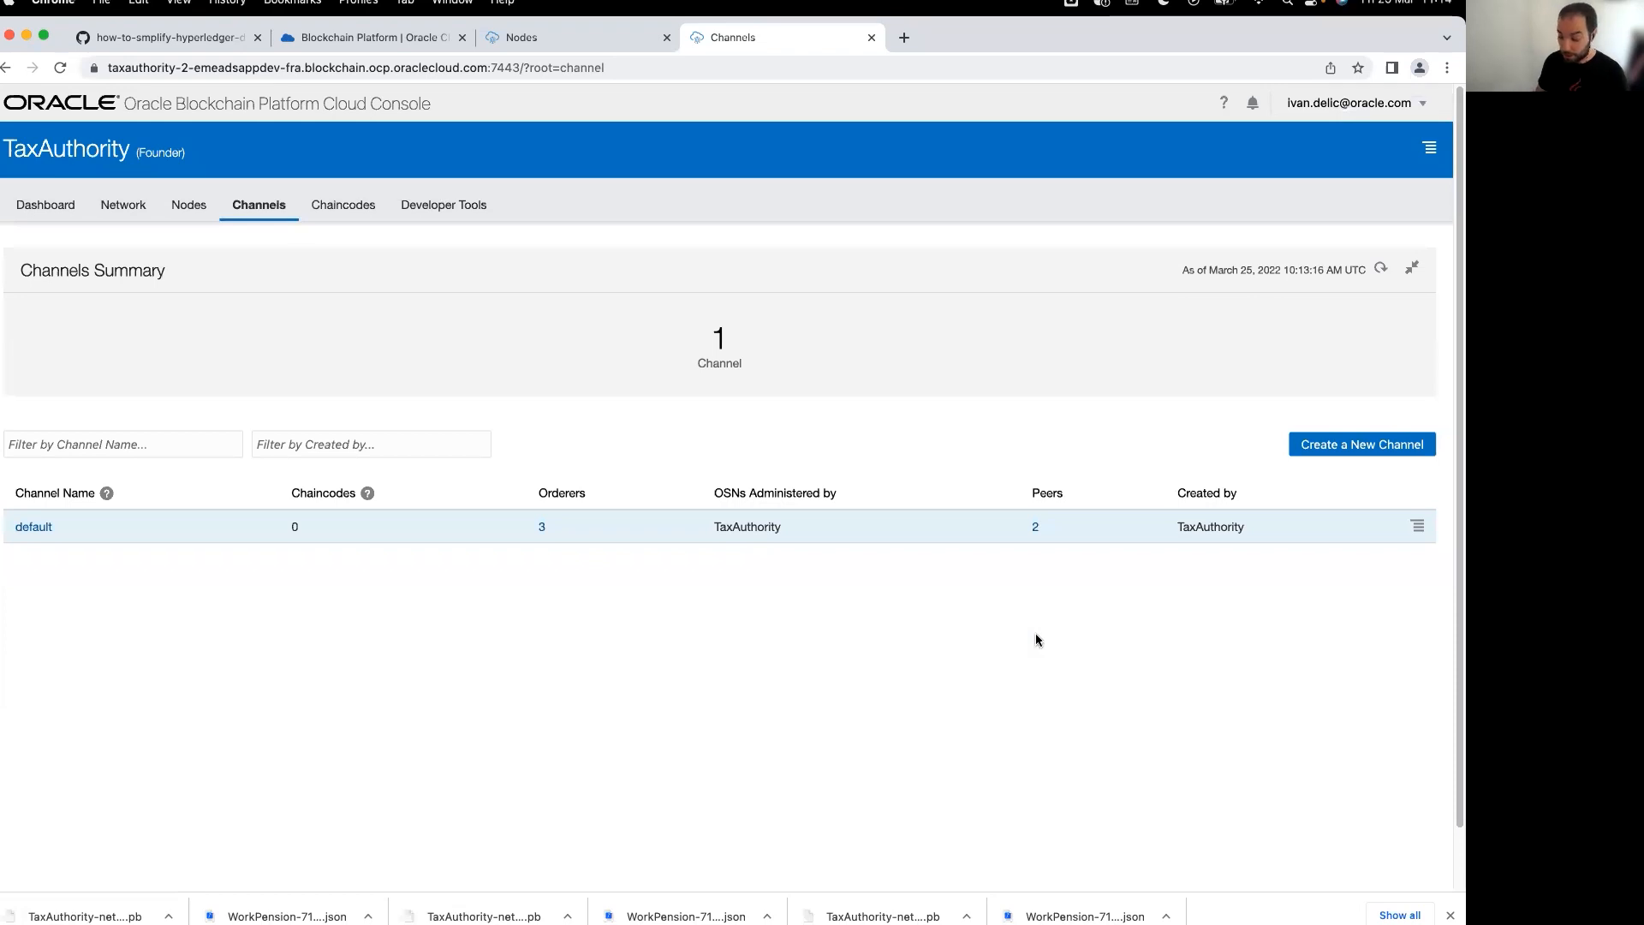
- Join WorkPension's peer0 and peer1 to the shared default channel from the WorkPension console
left_click(560, 36)
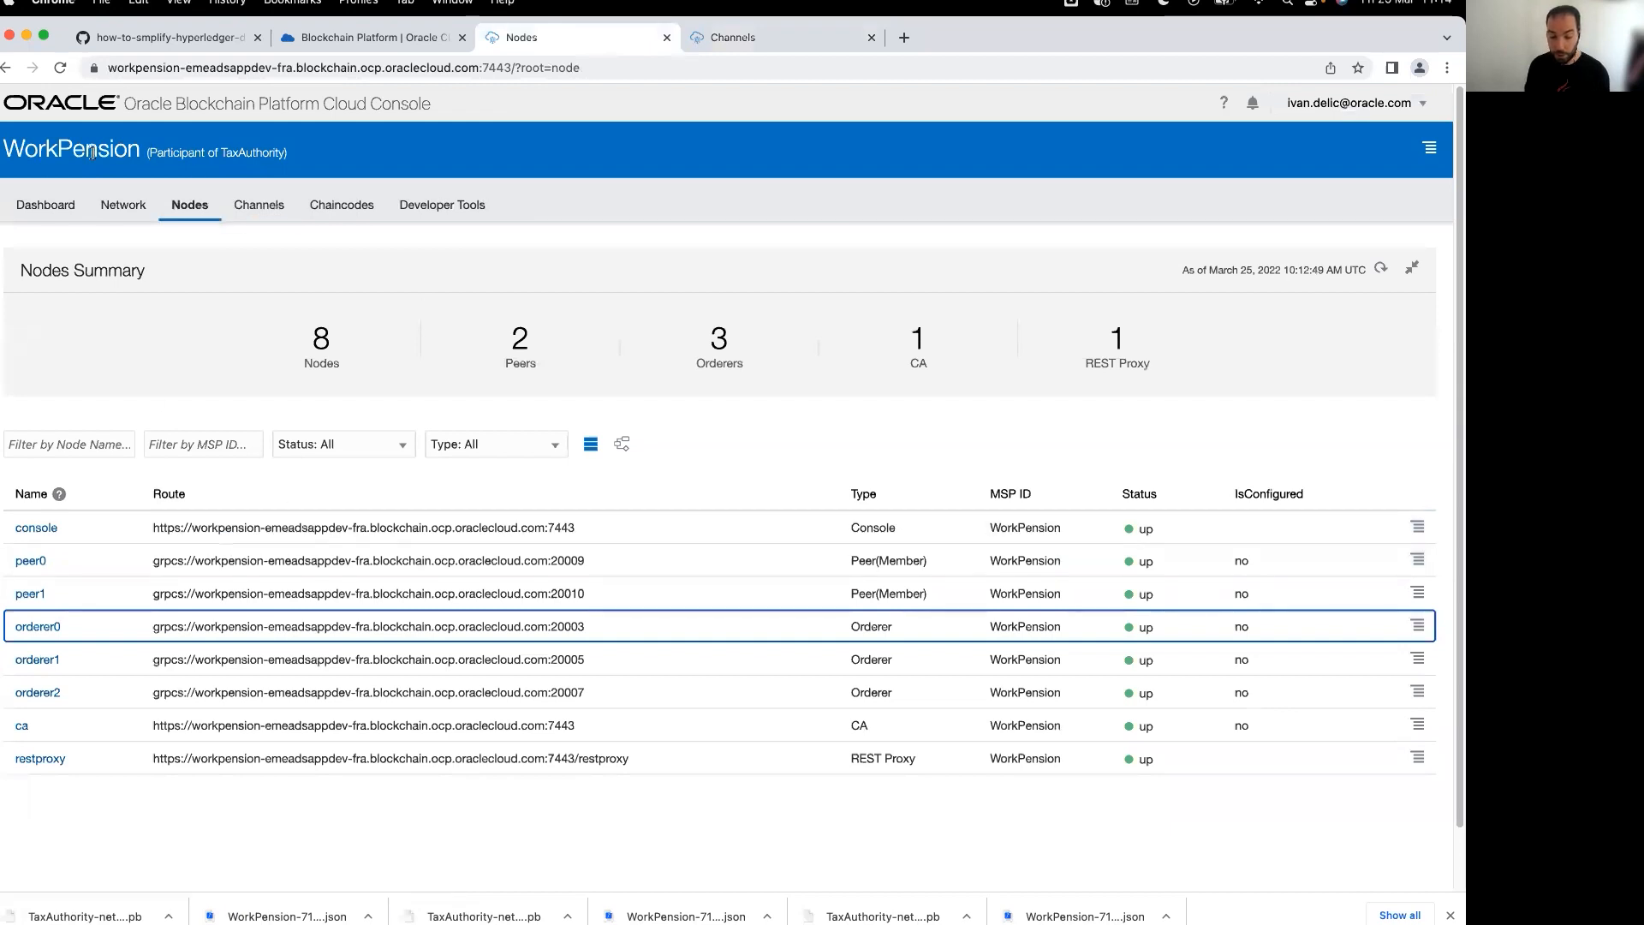
left_click(260, 214)
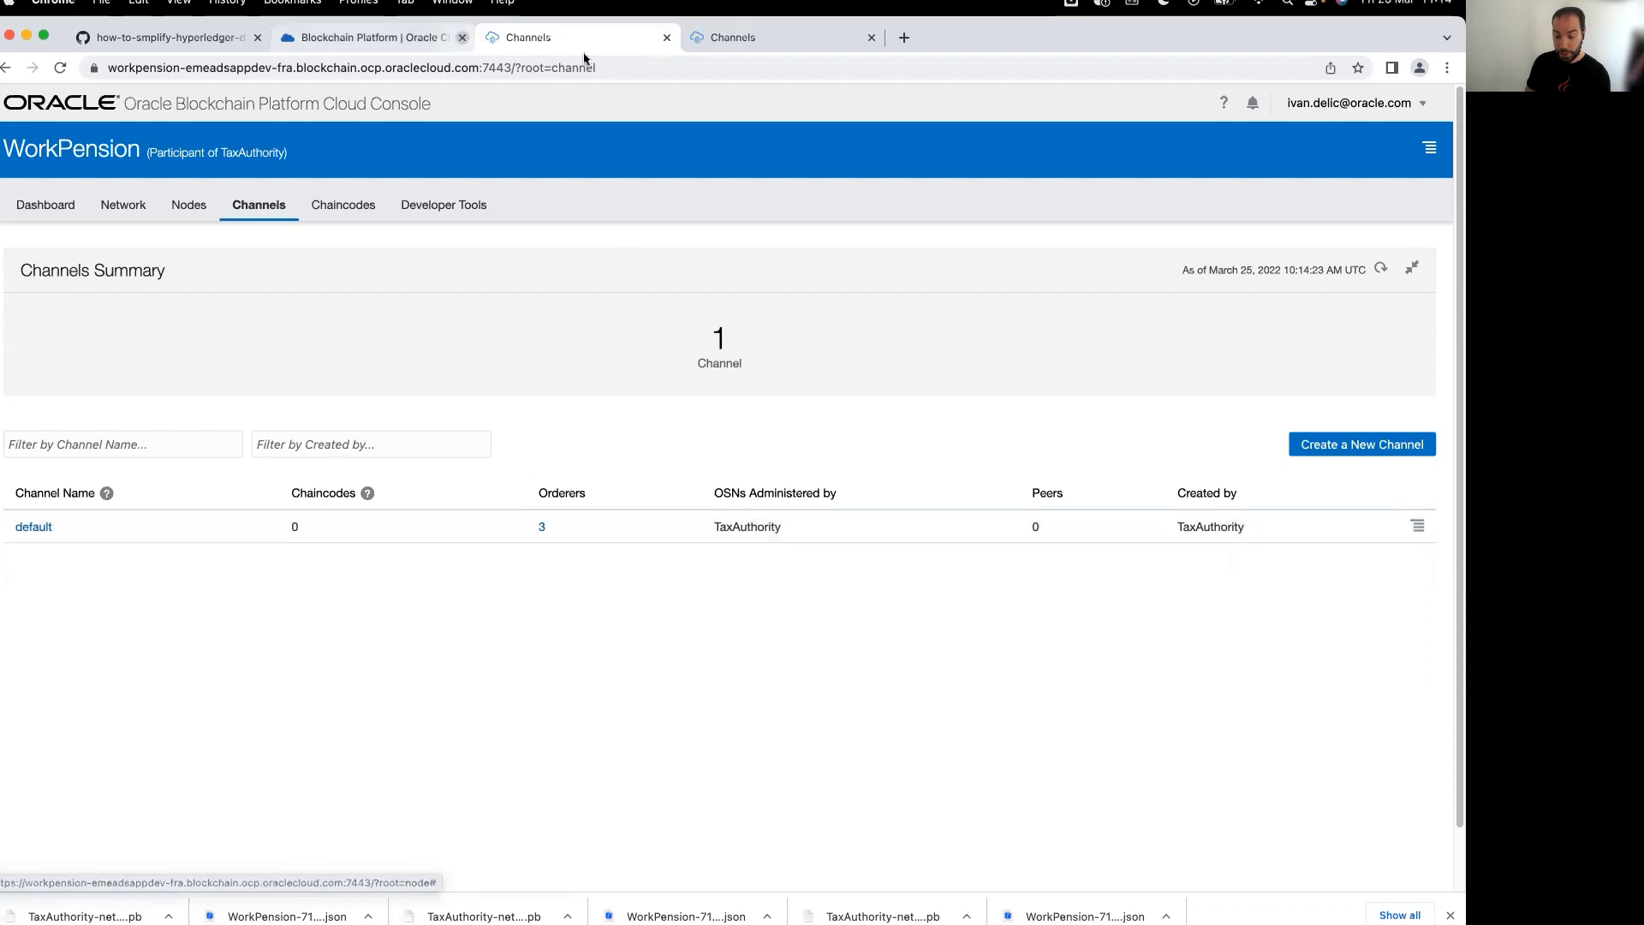
left_click(1418, 526)
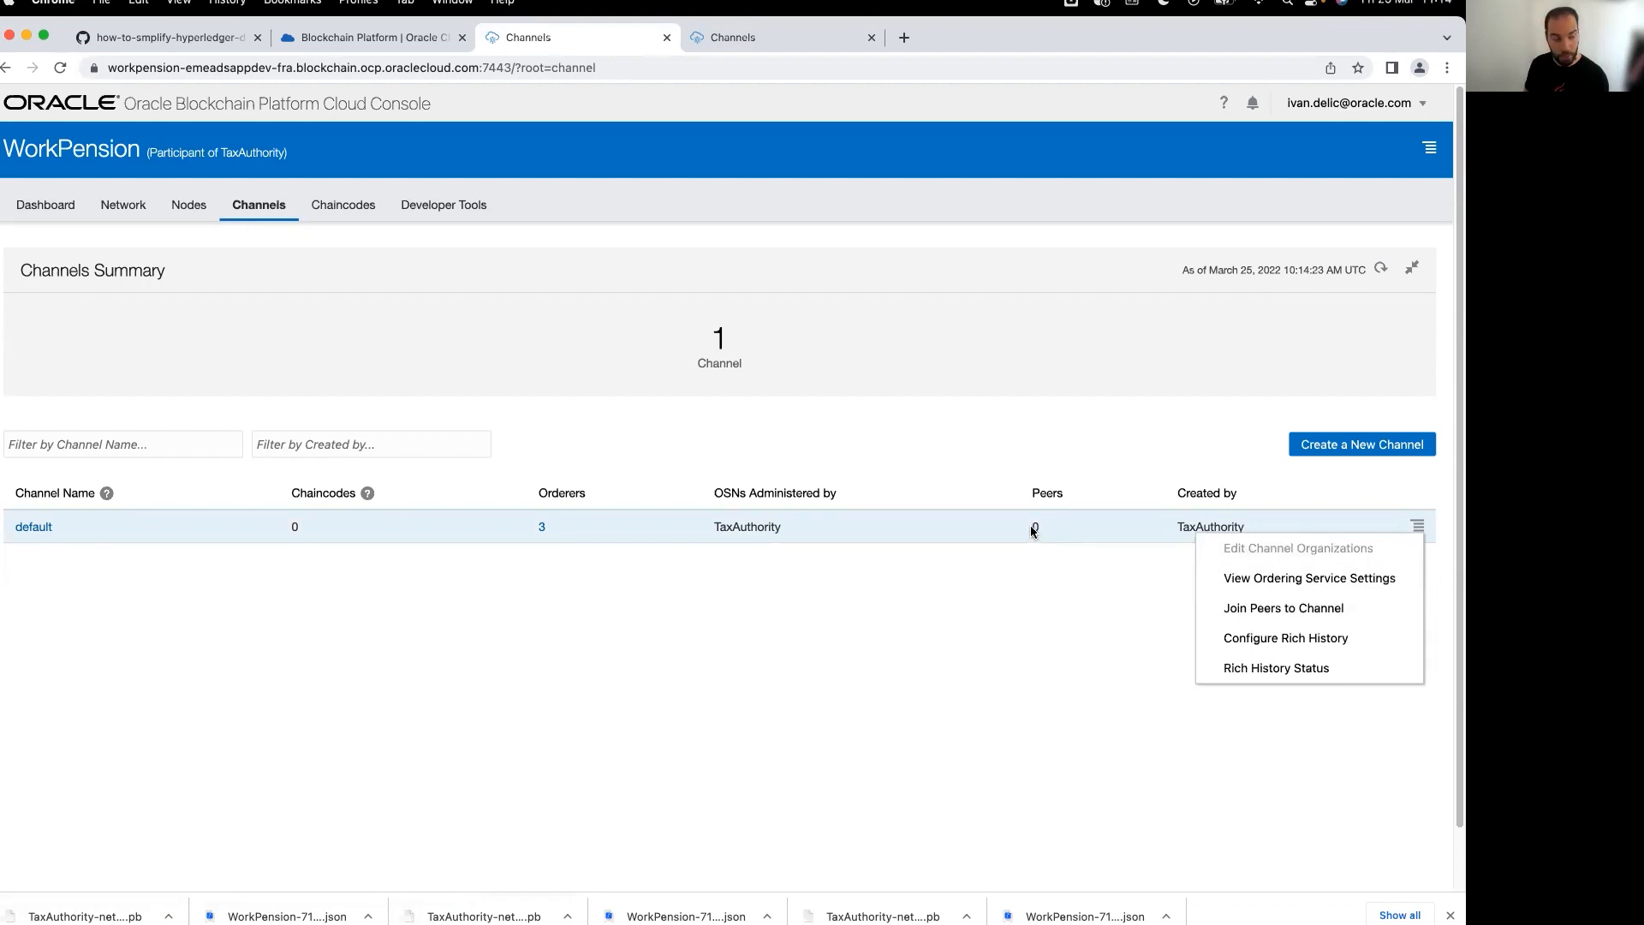
left_click(1343, 609)
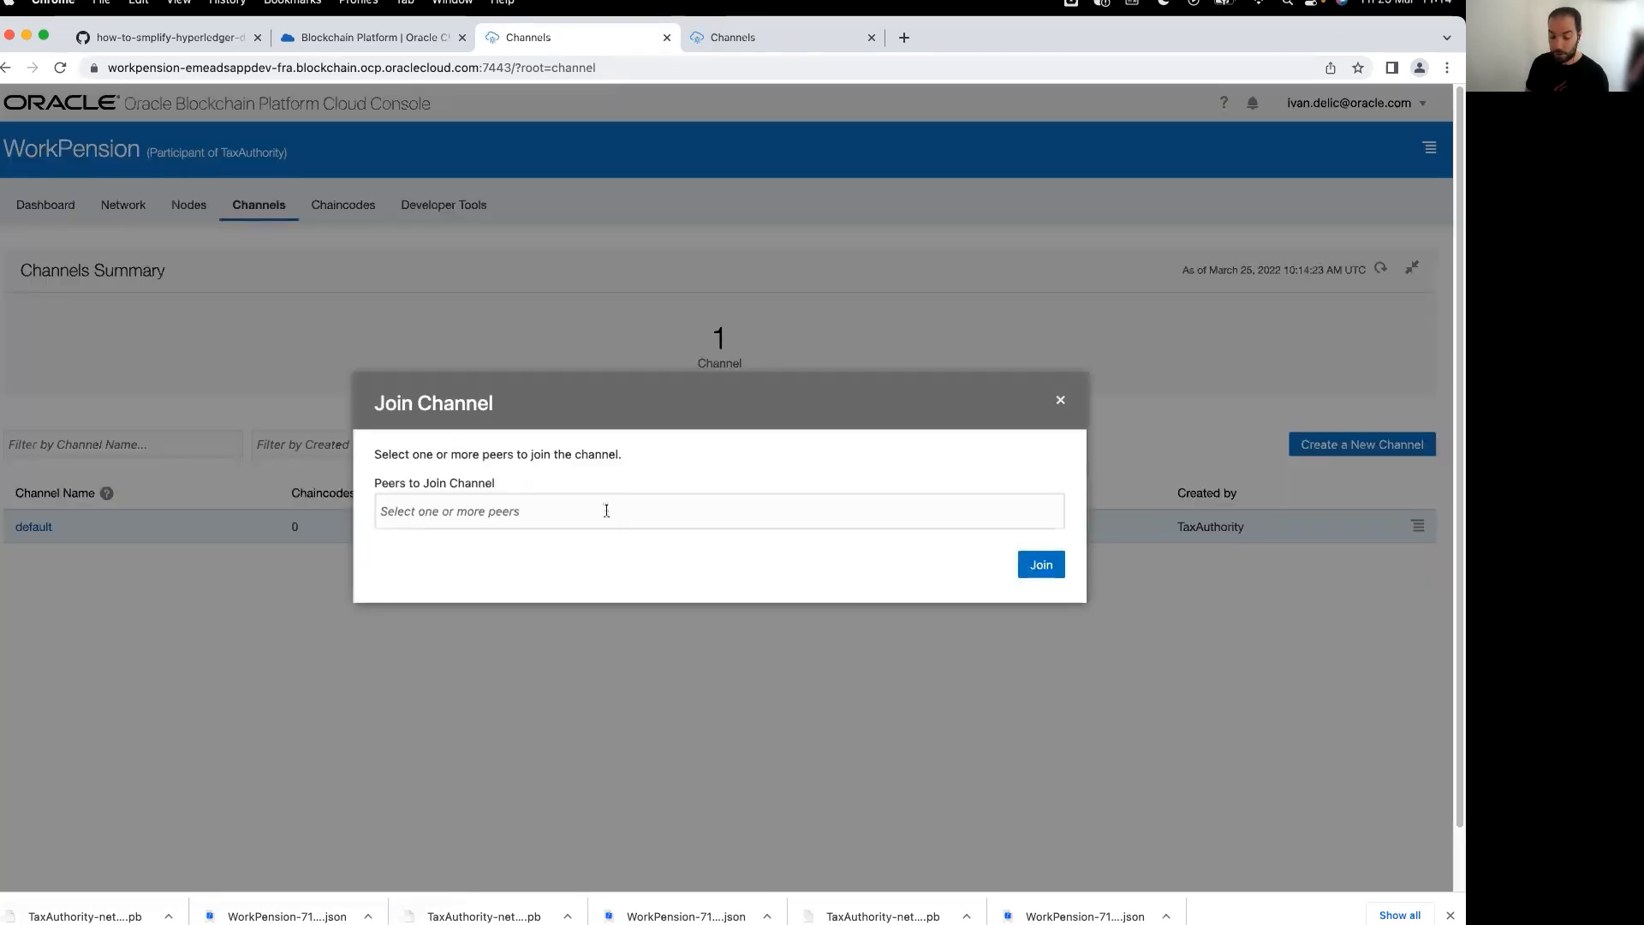
left_click(606, 510)
left_click(528, 538)
left_click(534, 541)
left_click(1038, 569)
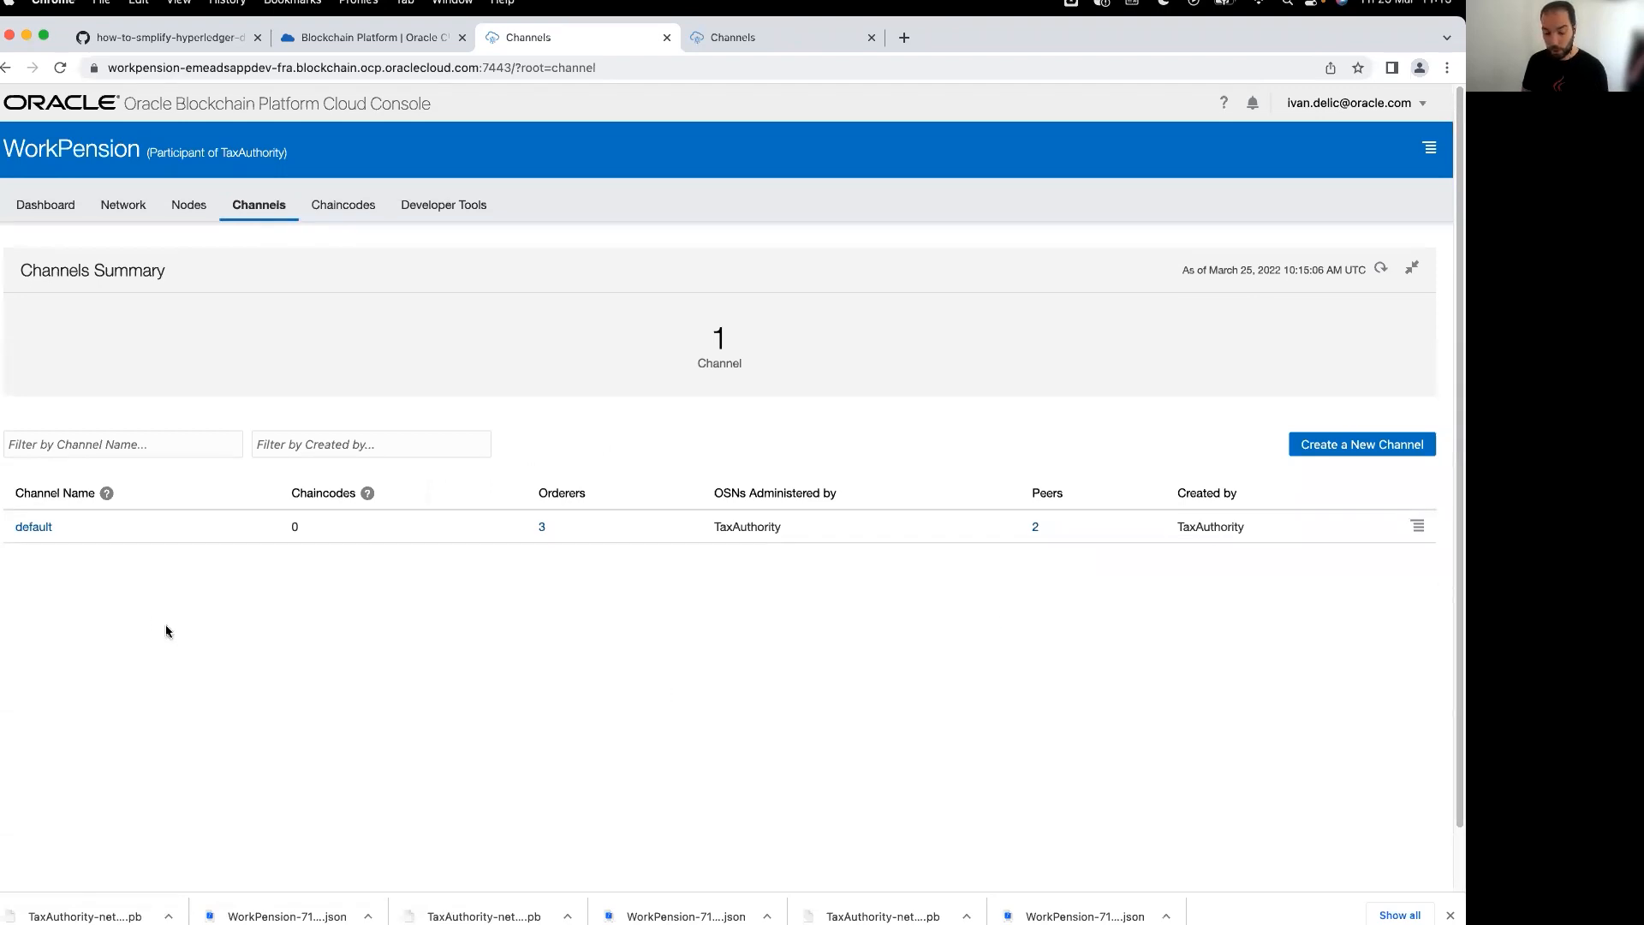
- Set peer0 as WorkPension's anchor peer on the default channel
left_click(34, 528)
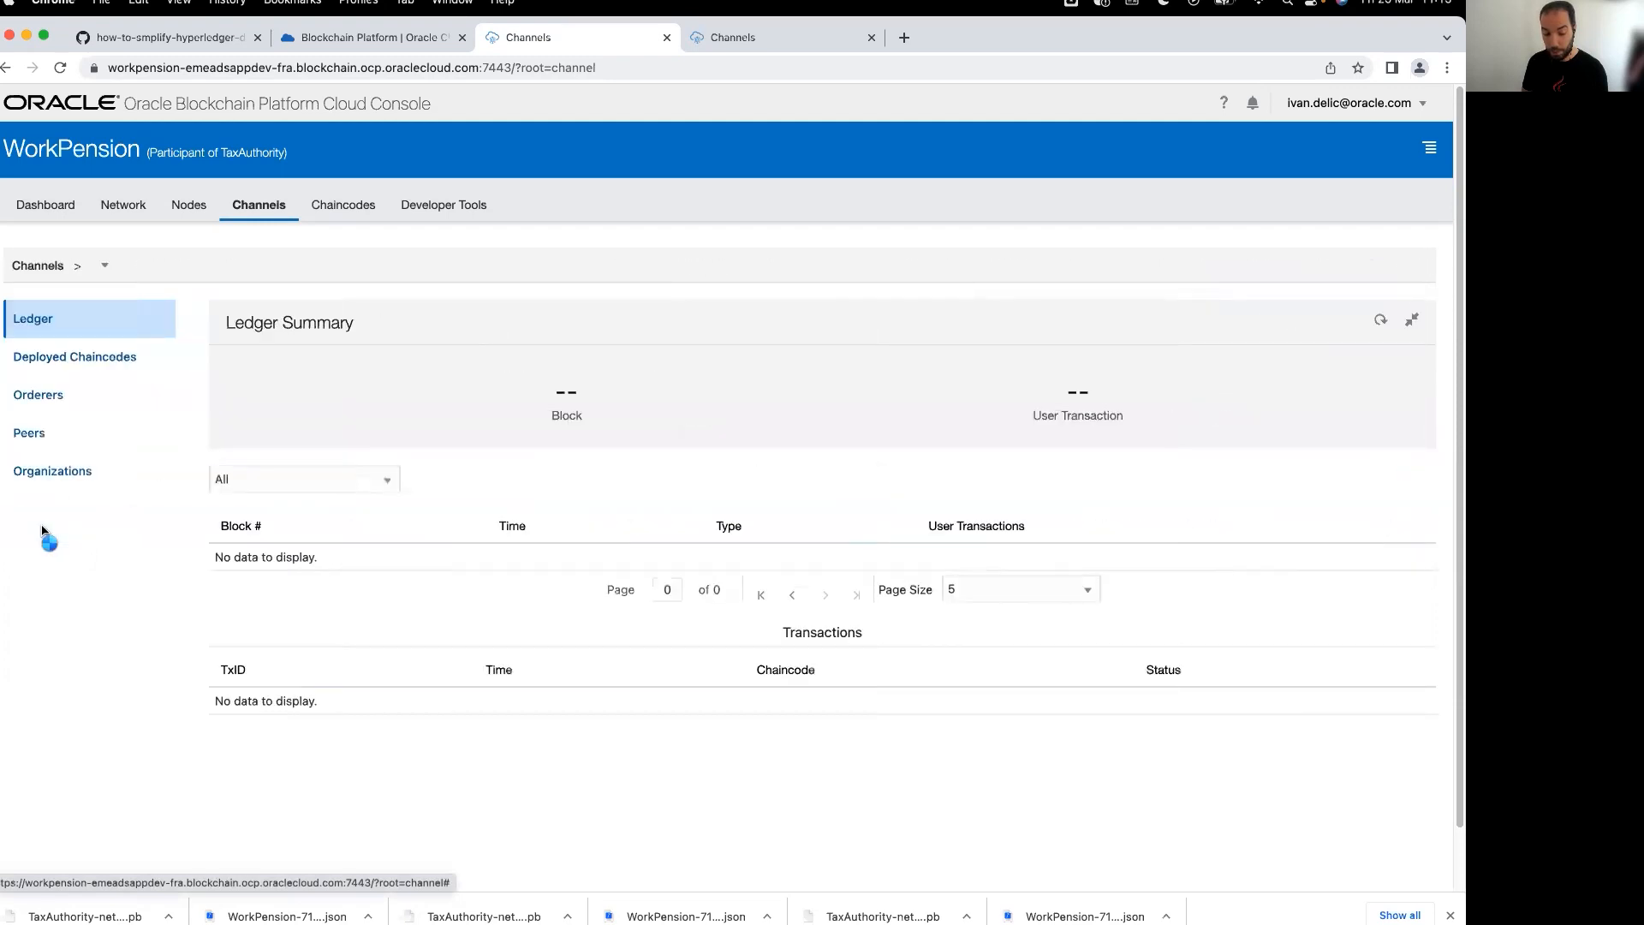
left_click(38, 440)
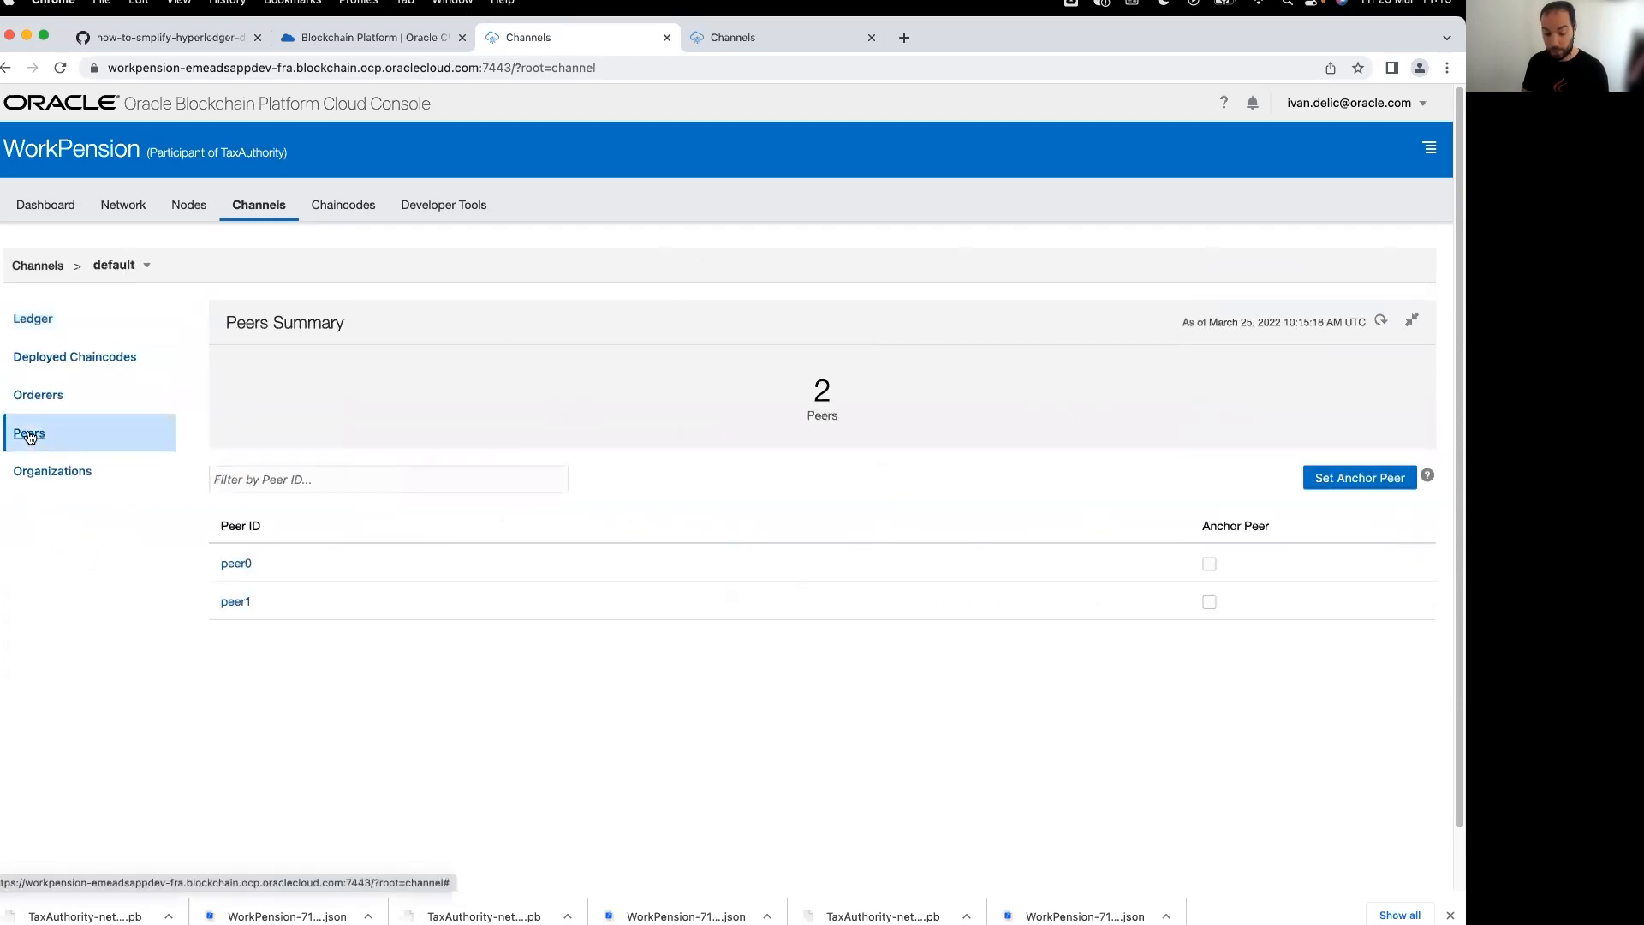
left_click(1210, 565)
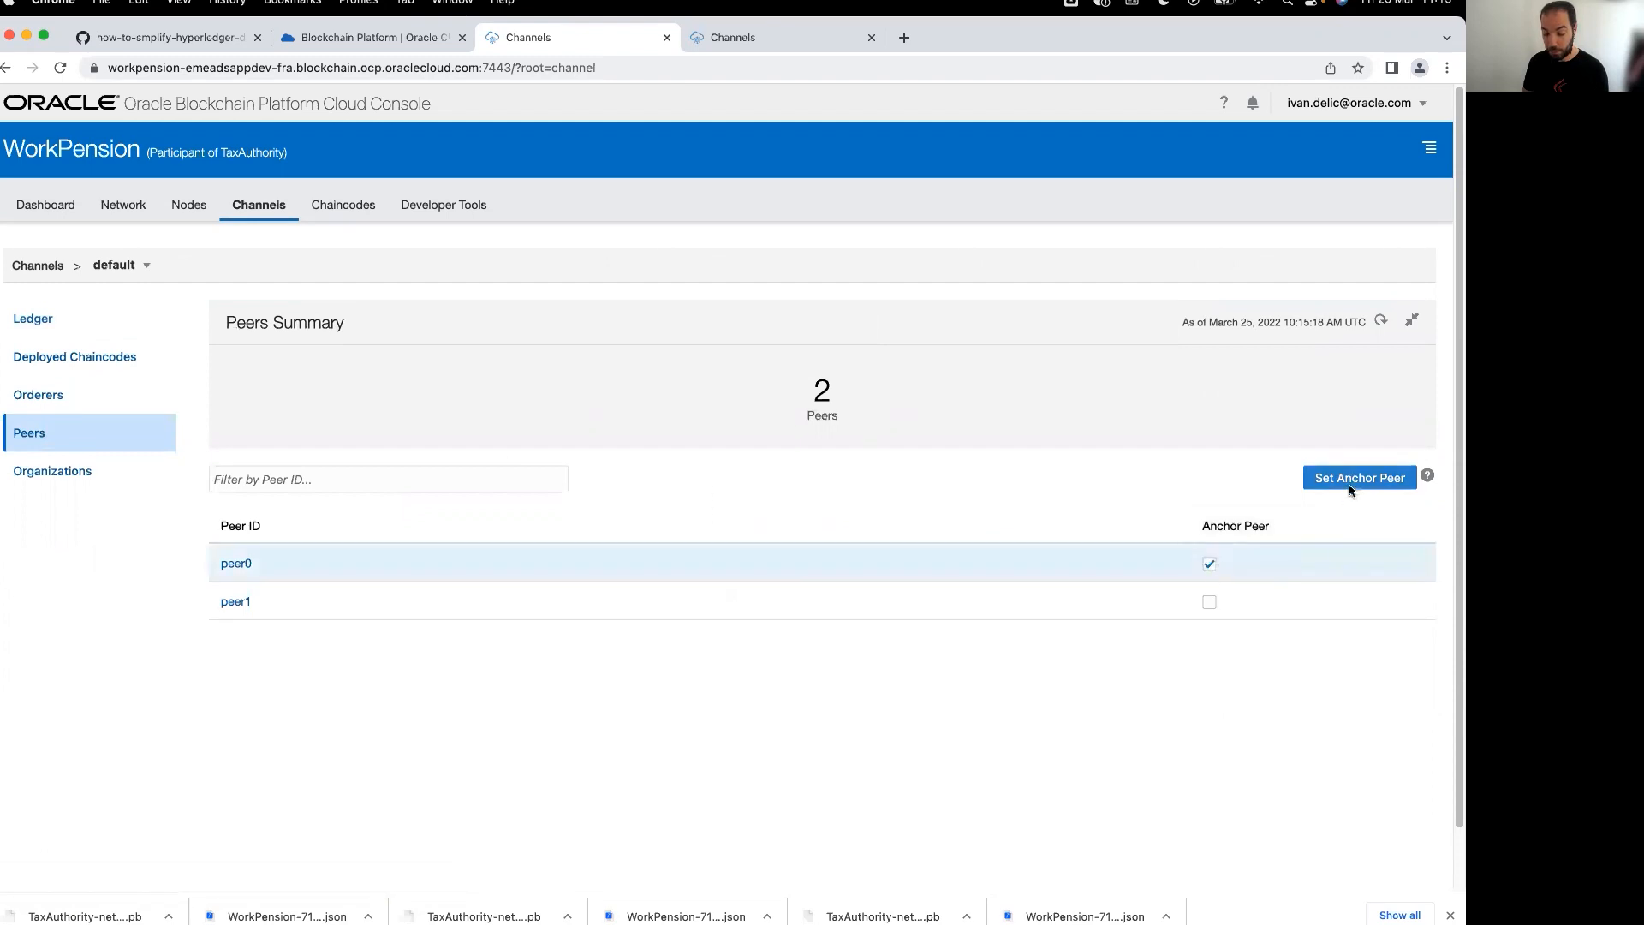
left_click(1361, 479)
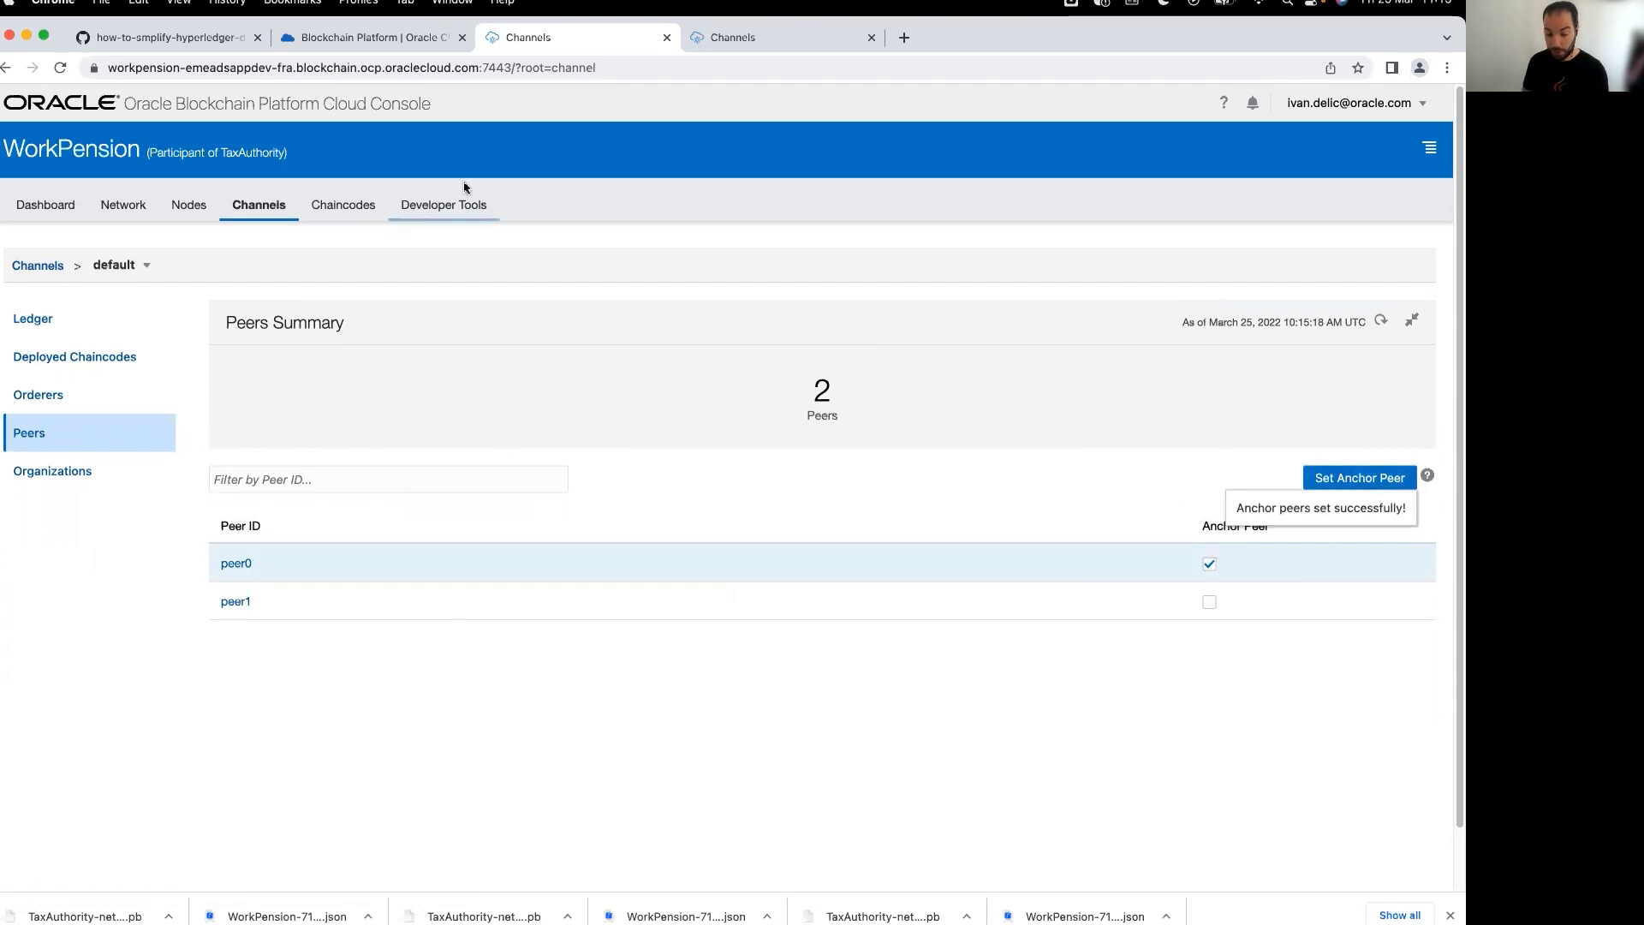
- Switch to the TaxAuthority console and set its peer0 as the anchor peer on the default channel
left_click(735, 50)
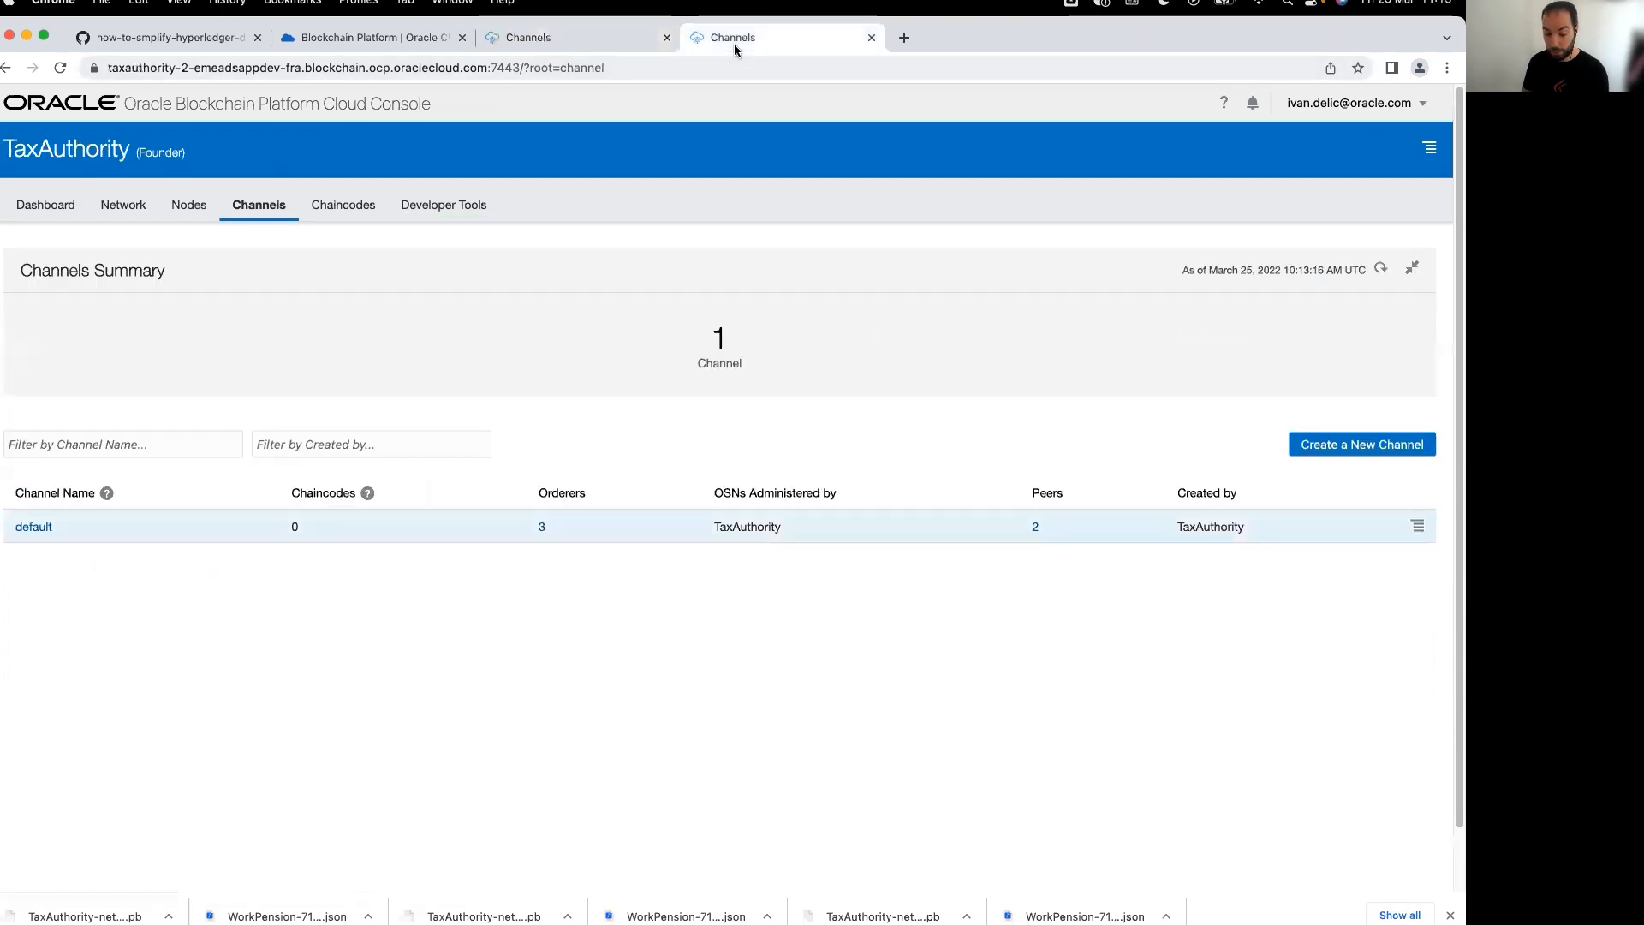
left_click(34, 529)
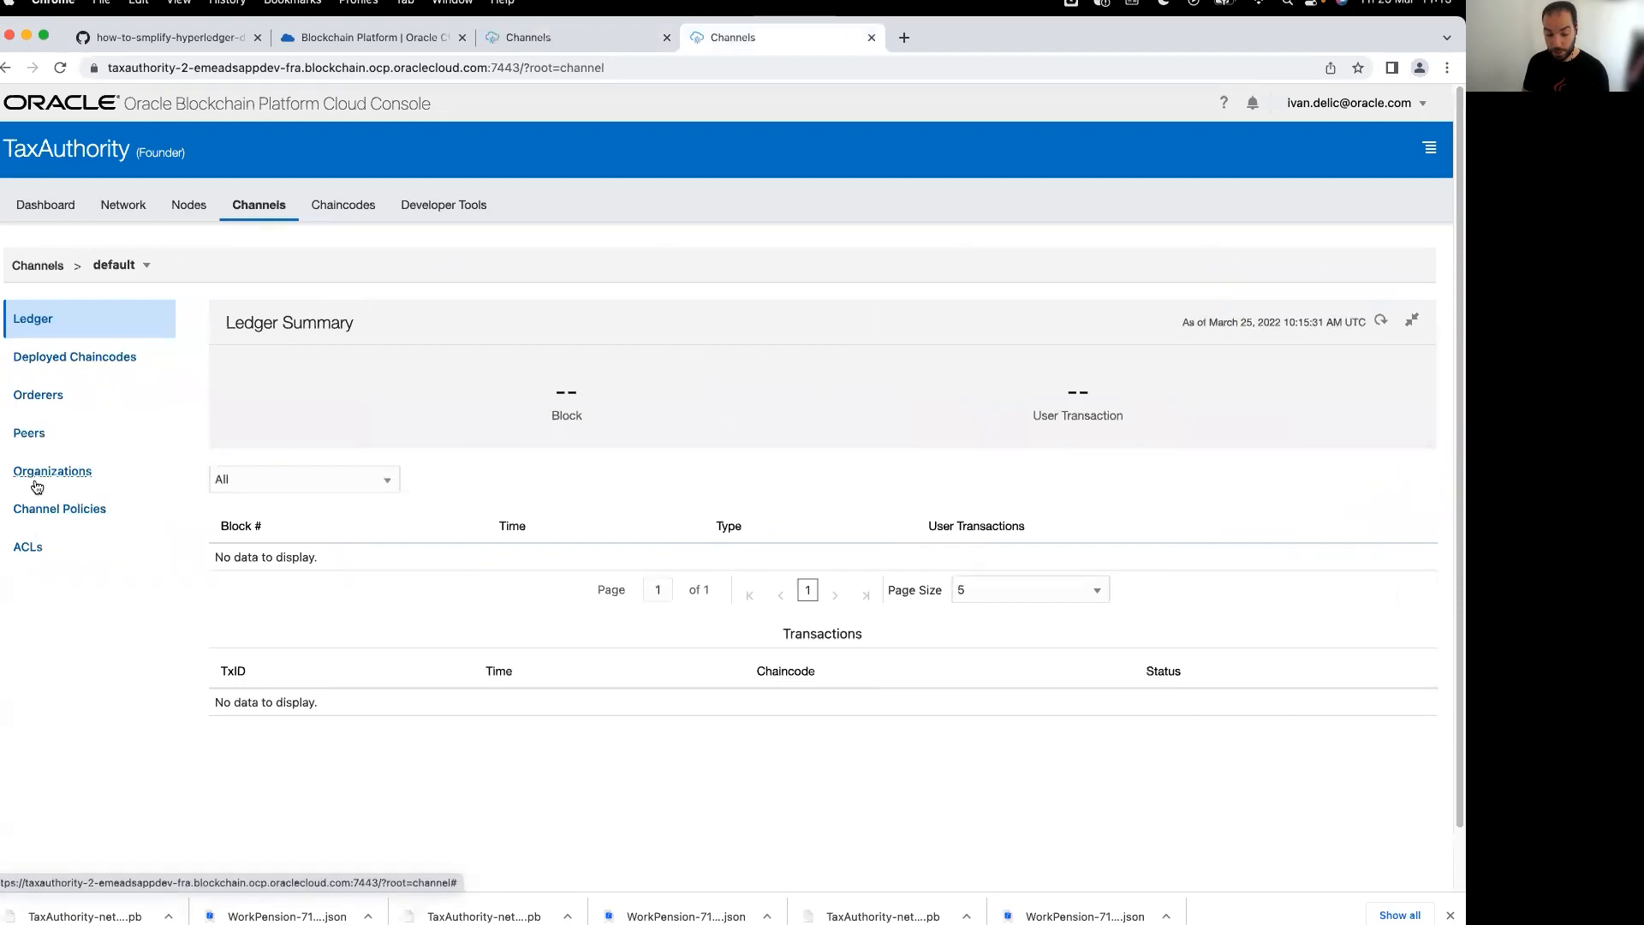
left_click(31, 431)
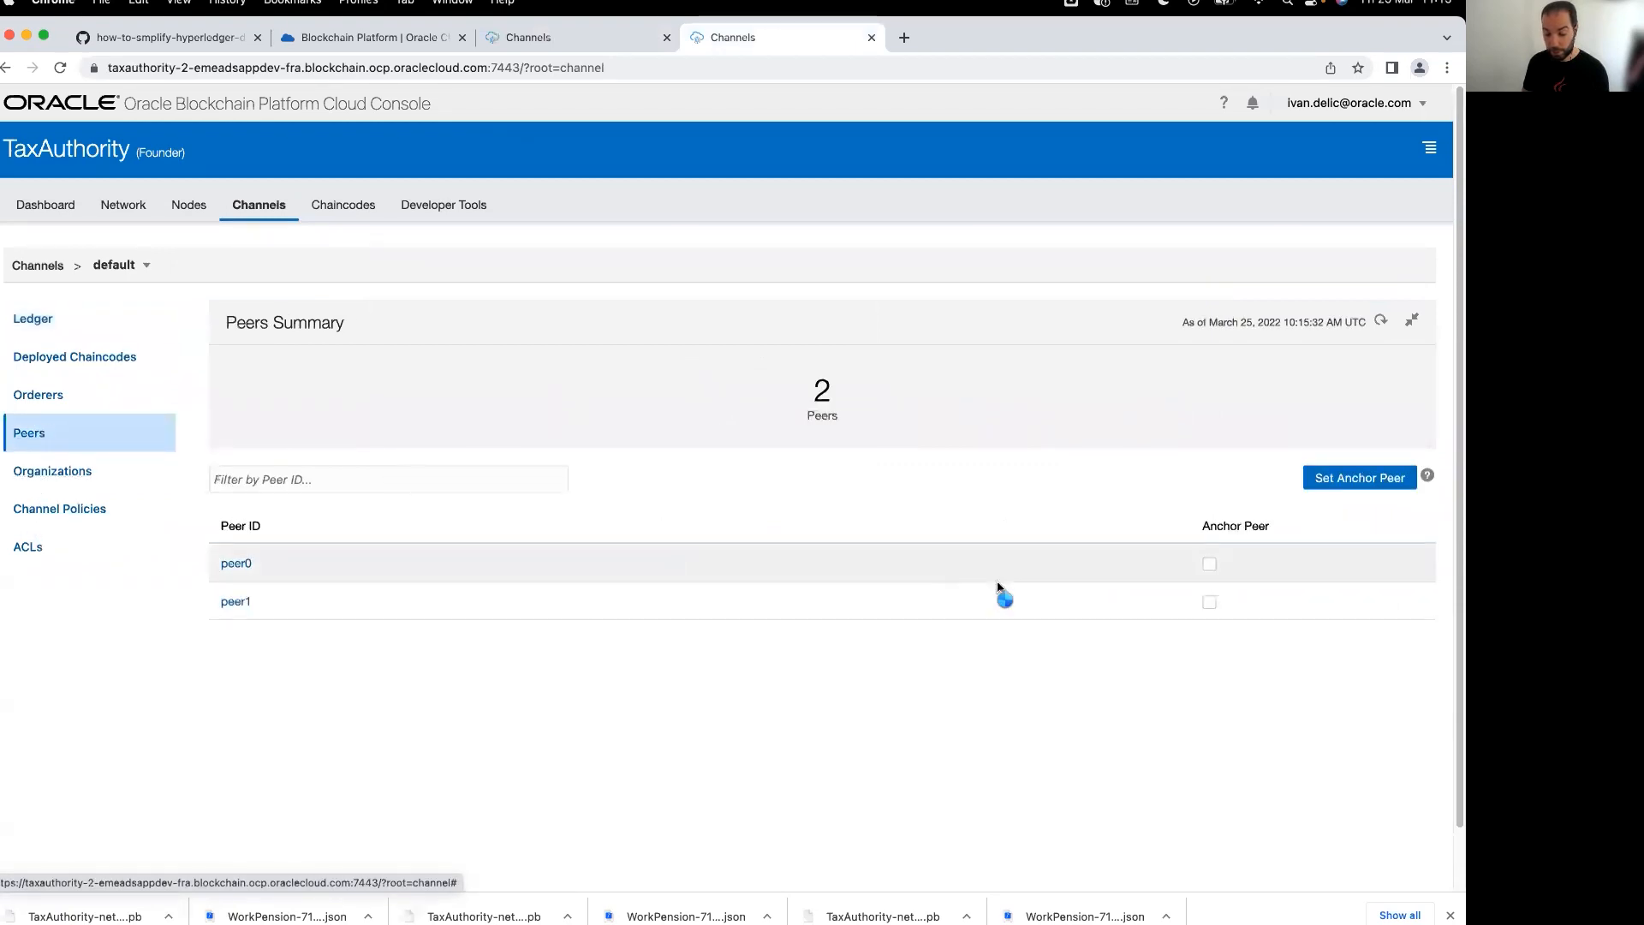
left_click(1211, 564)
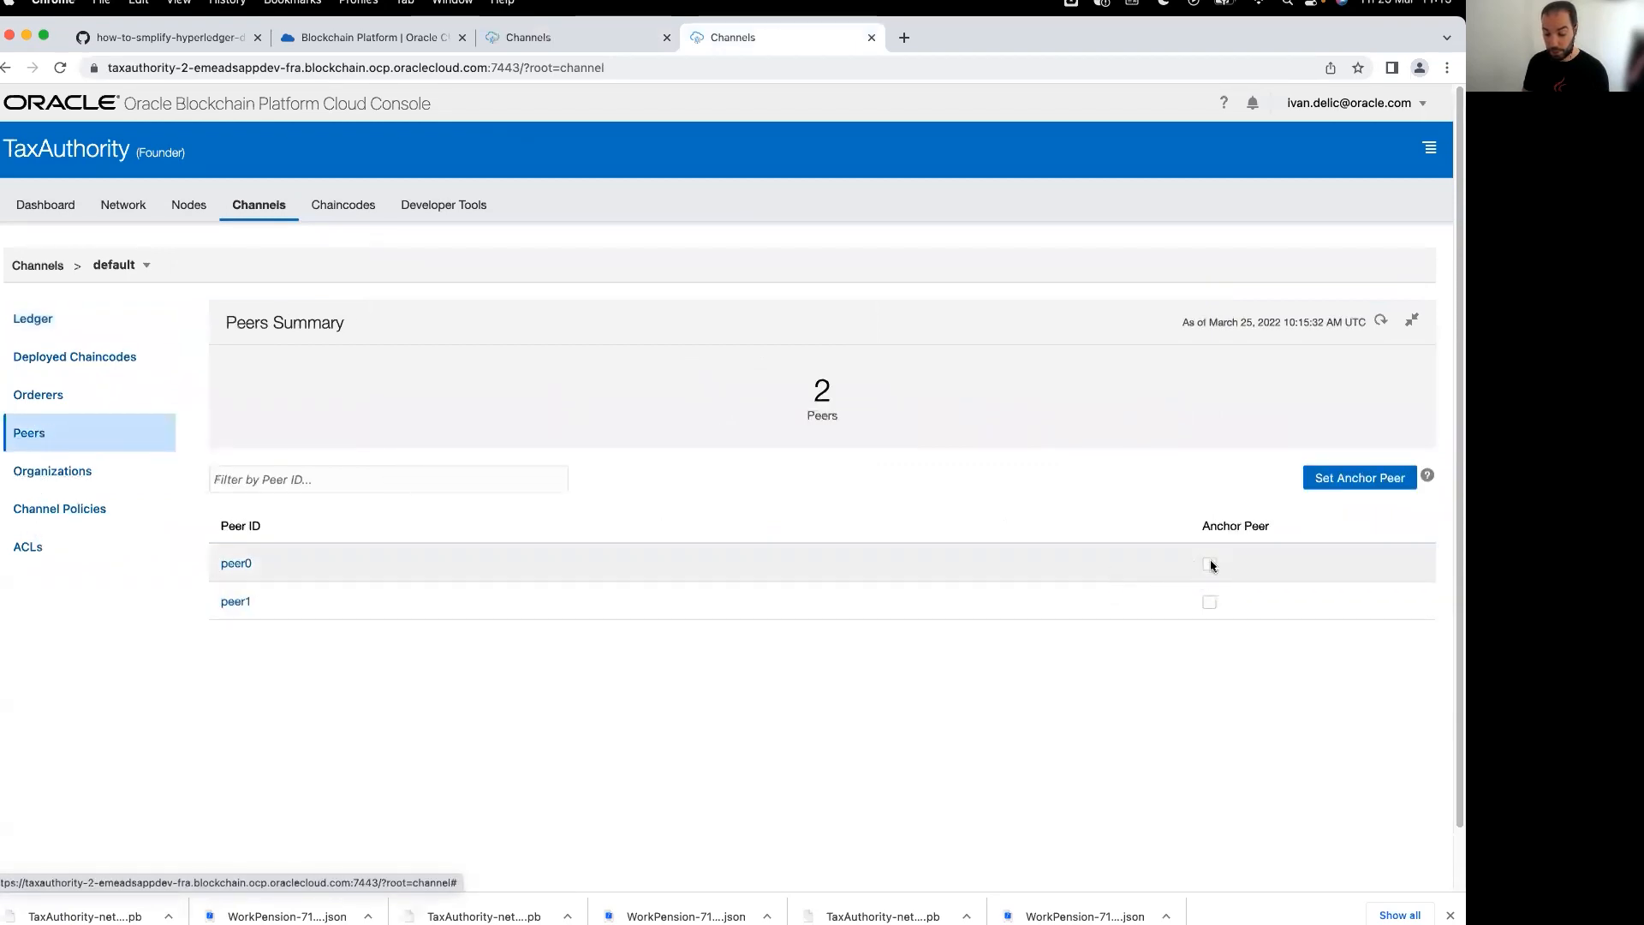
left_click(1343, 481)
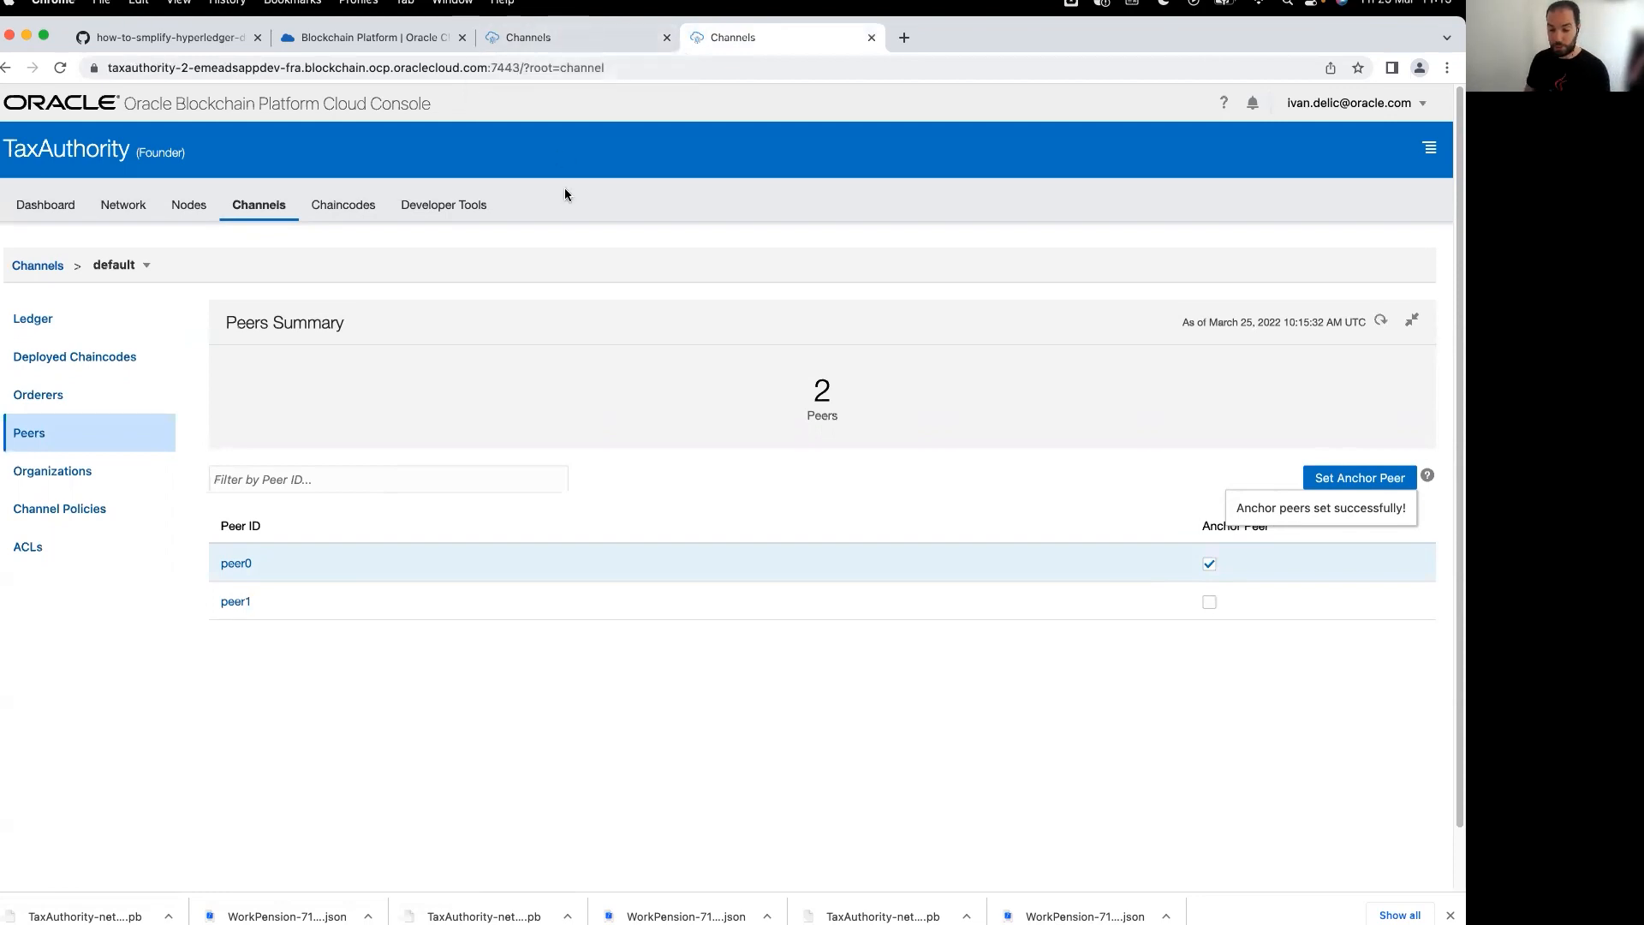
key("ctrl+Up")
left_click(811, 202)
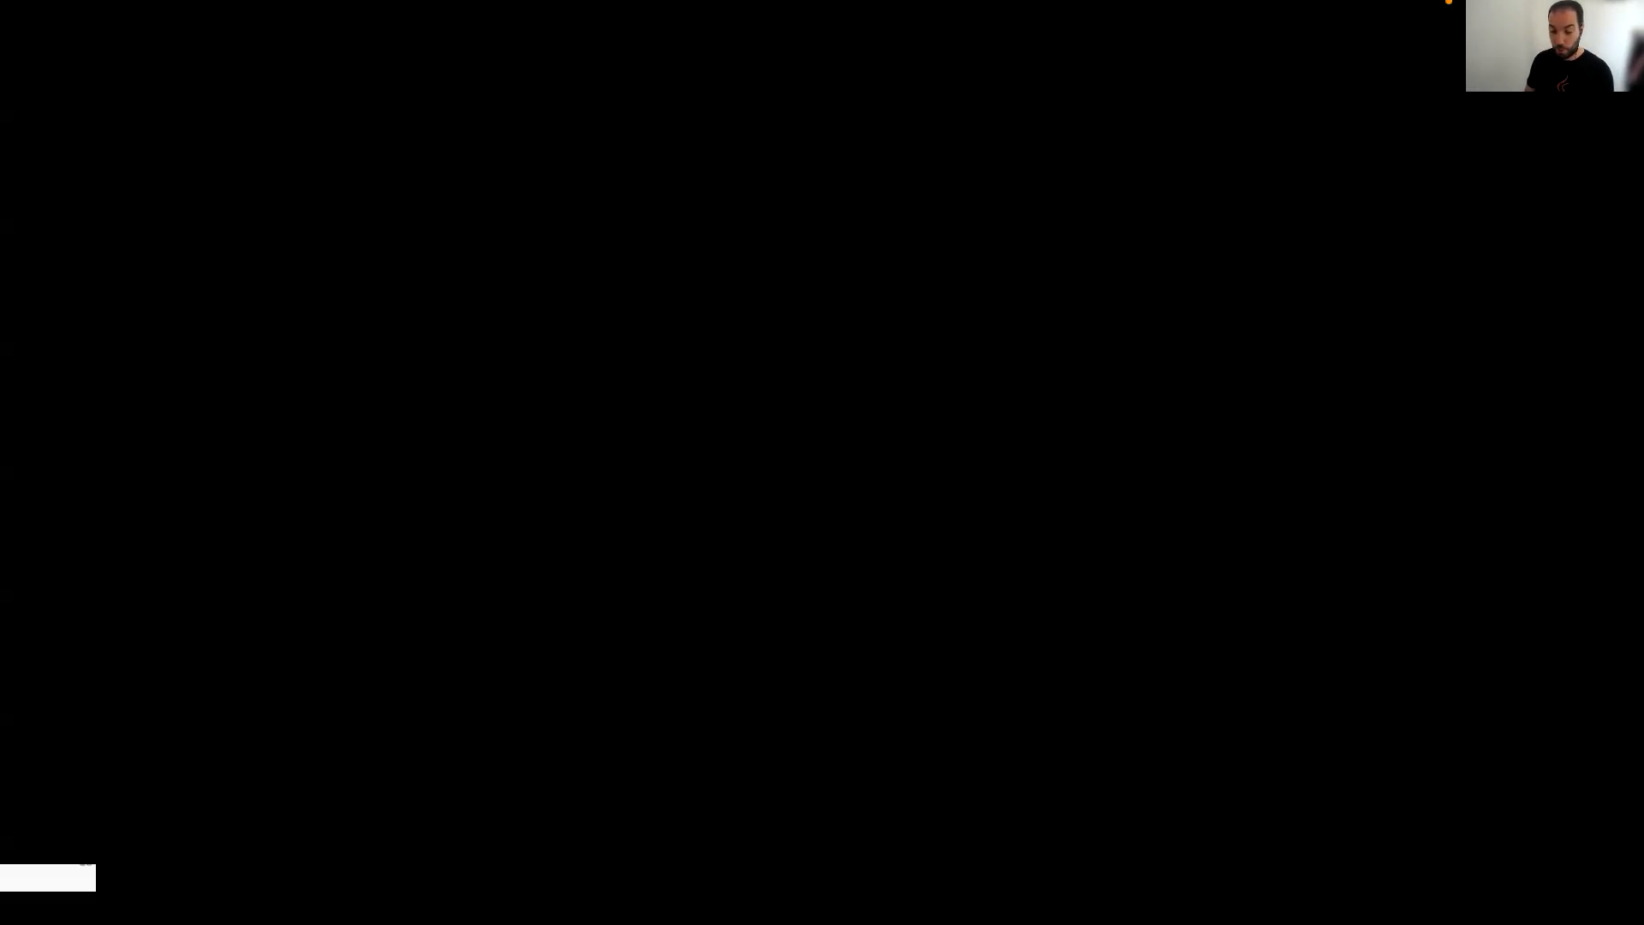